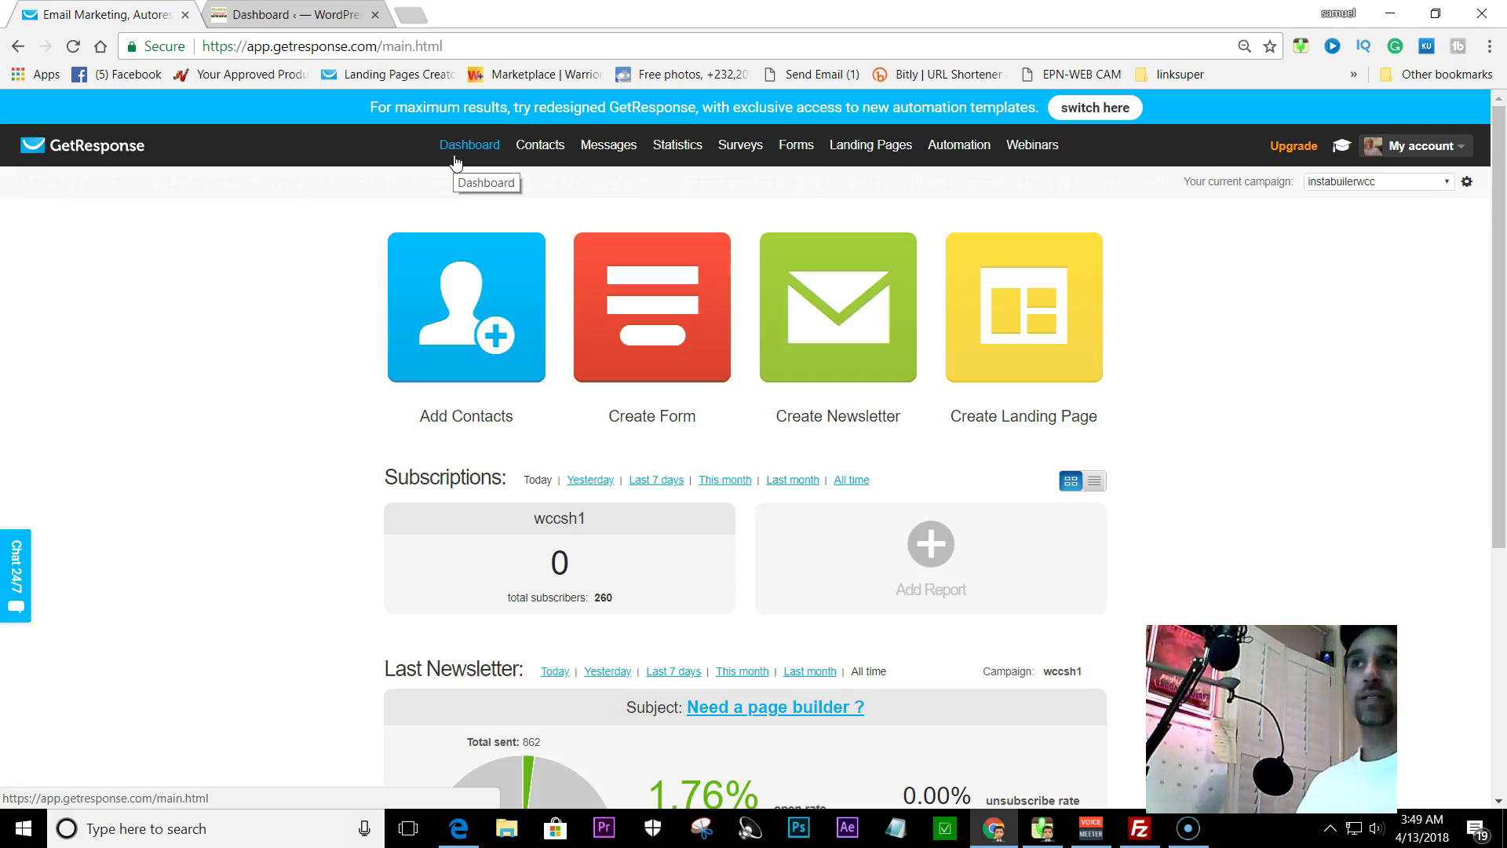
- Minimize the Chrome window with the GetResponse dashboard to reveal the desktop
left_click(1390, 13)
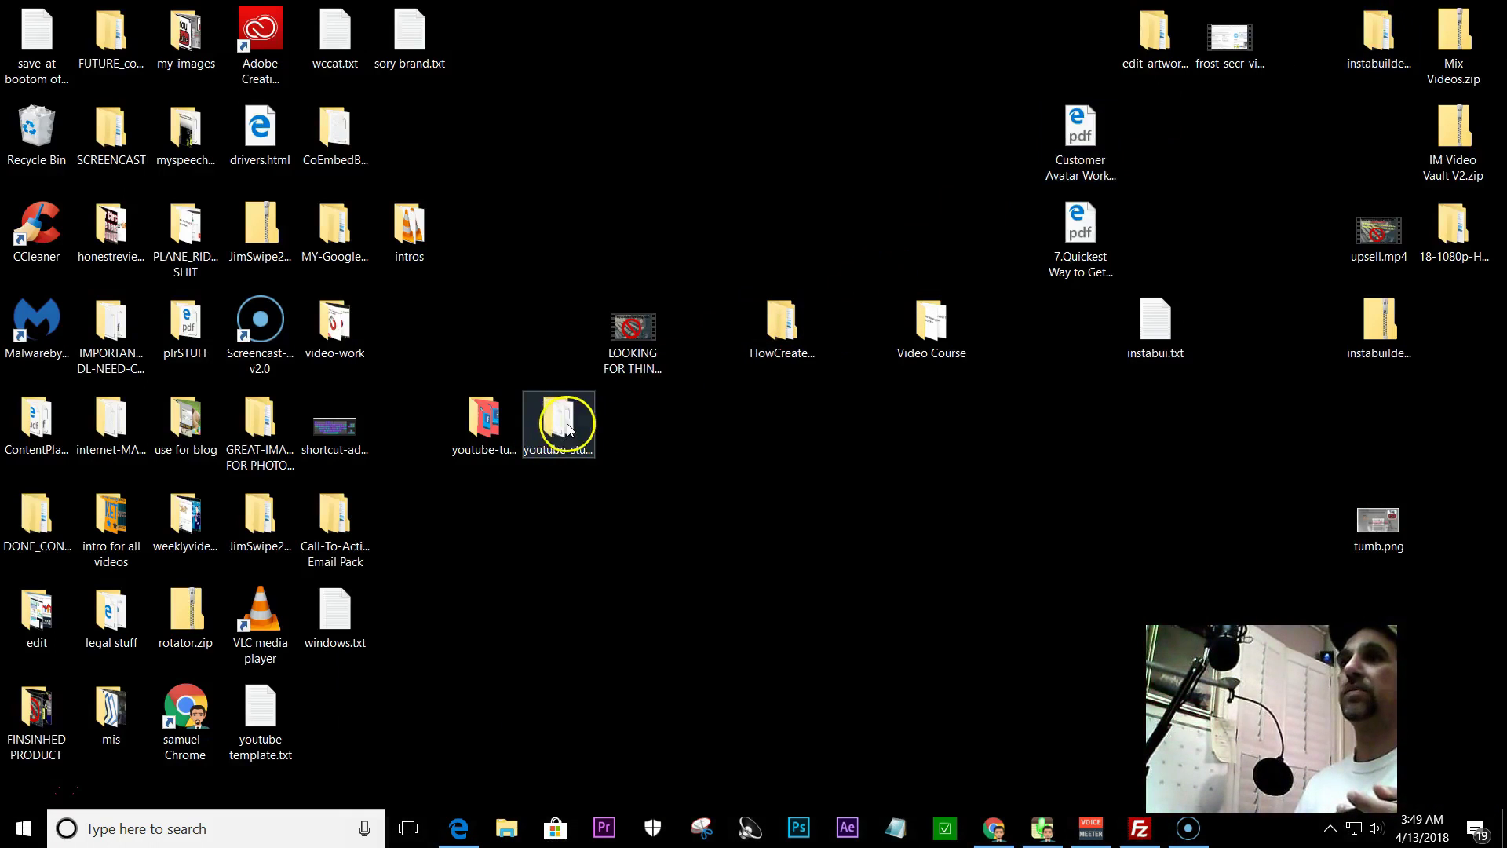
- Open 'How to Create a Lead Magnet.pdf' from HowCreateLeadMagnet_mrrg > HowCreateLeadMagnet_mrrg > Ebook
double_click(787, 324)
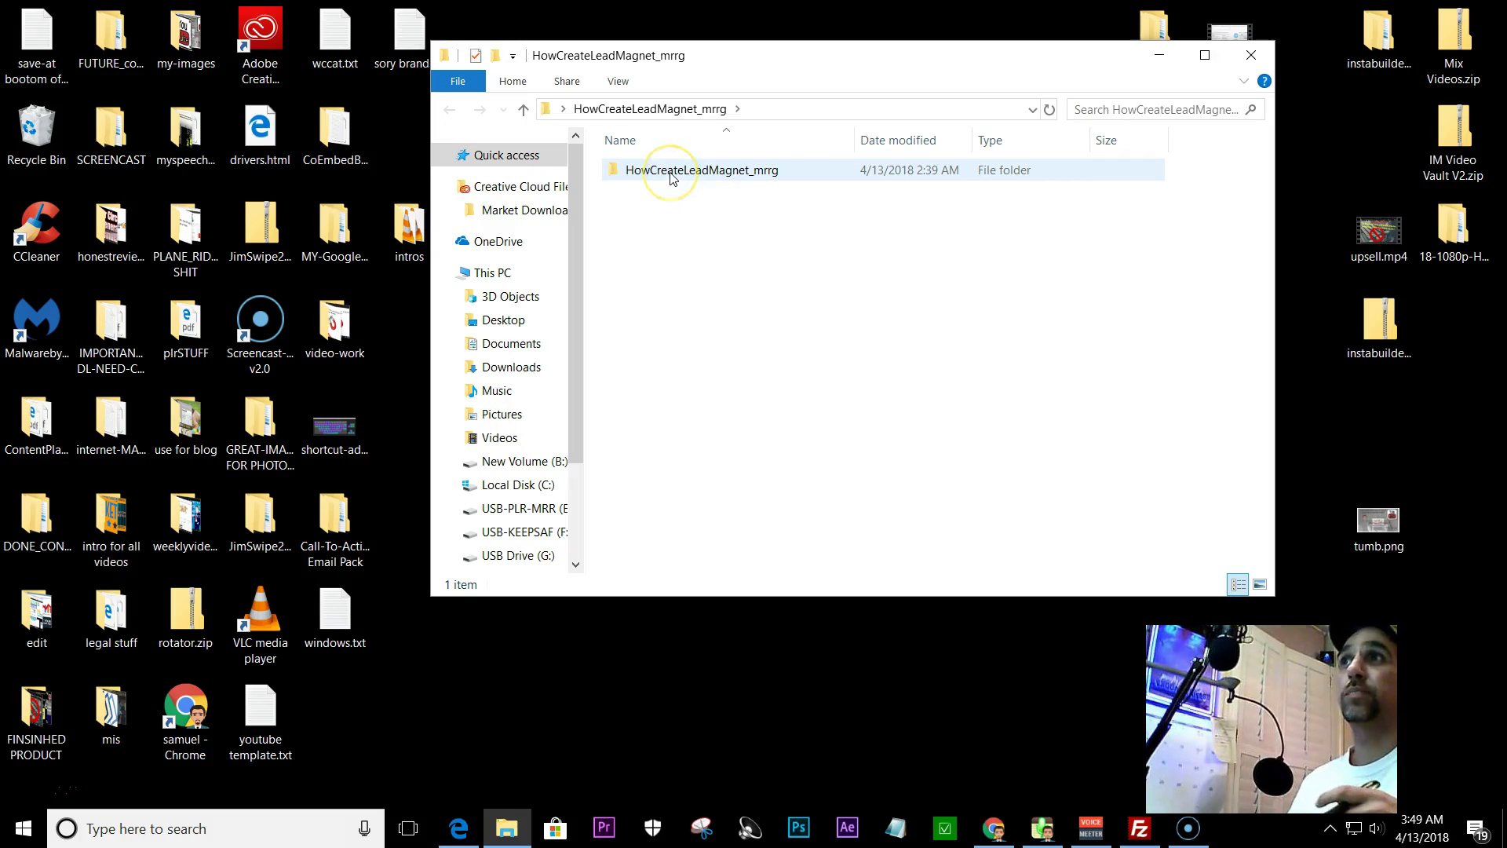
double_click(671, 178)
left_click(648, 174)
double_click(648, 174)
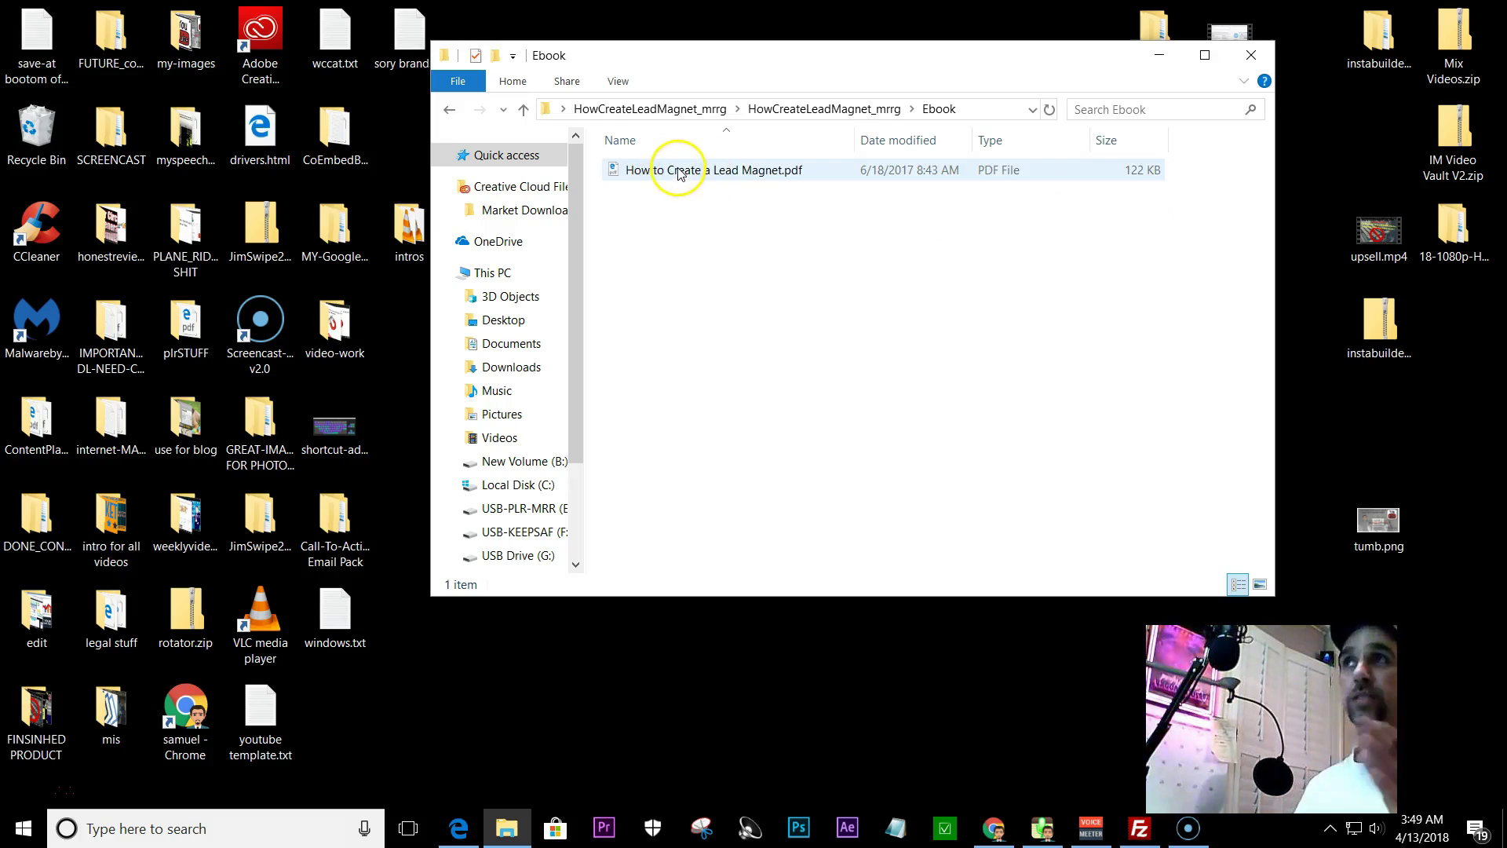
double_click(680, 173)
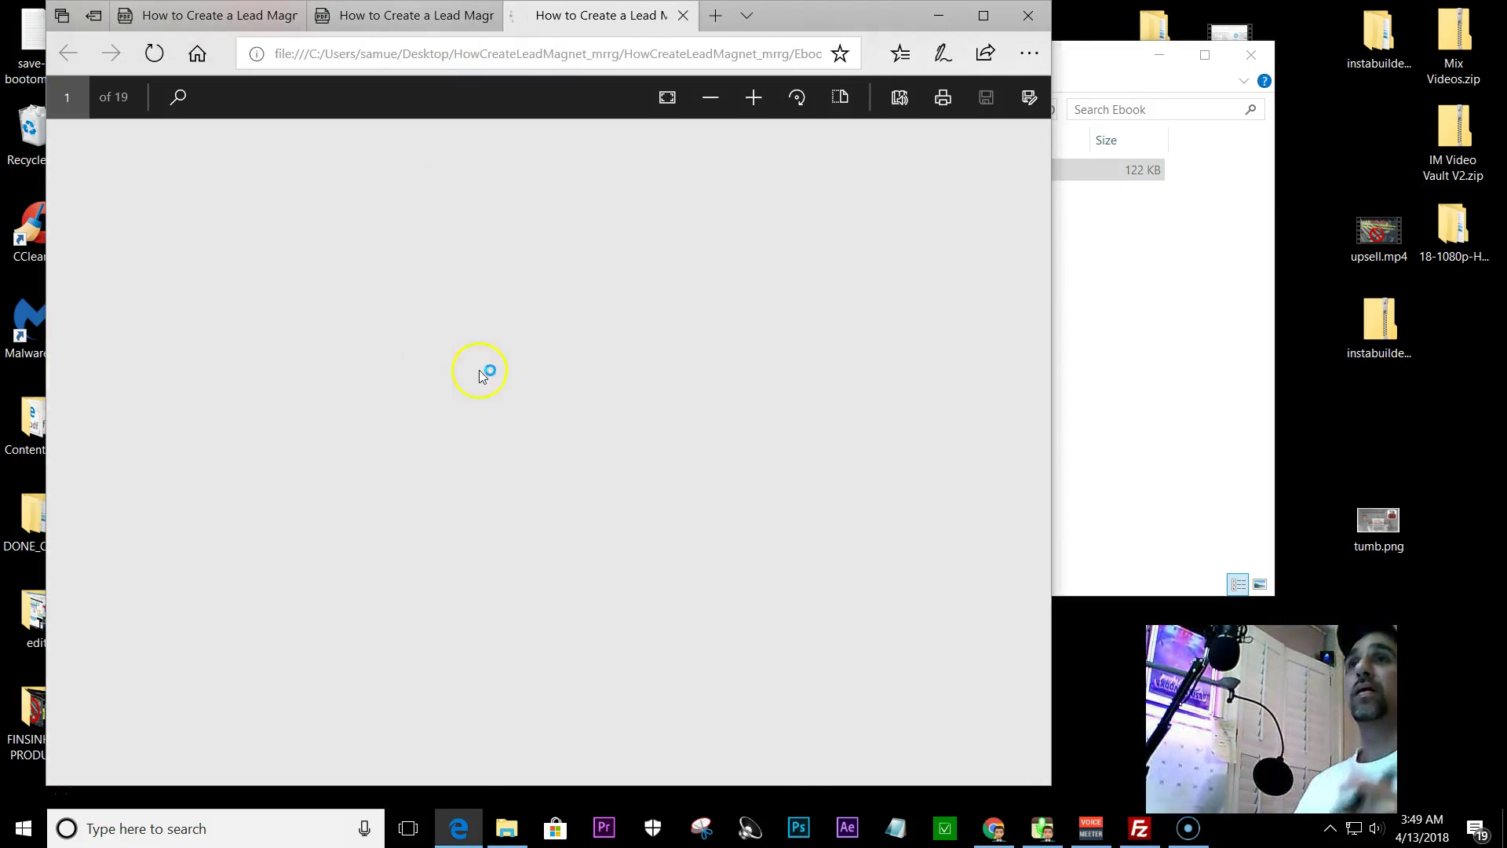
- Scroll through the 19-page lead magnet PDF, then close Edge with all its tabs
scroll(642, 390, "down", 10)
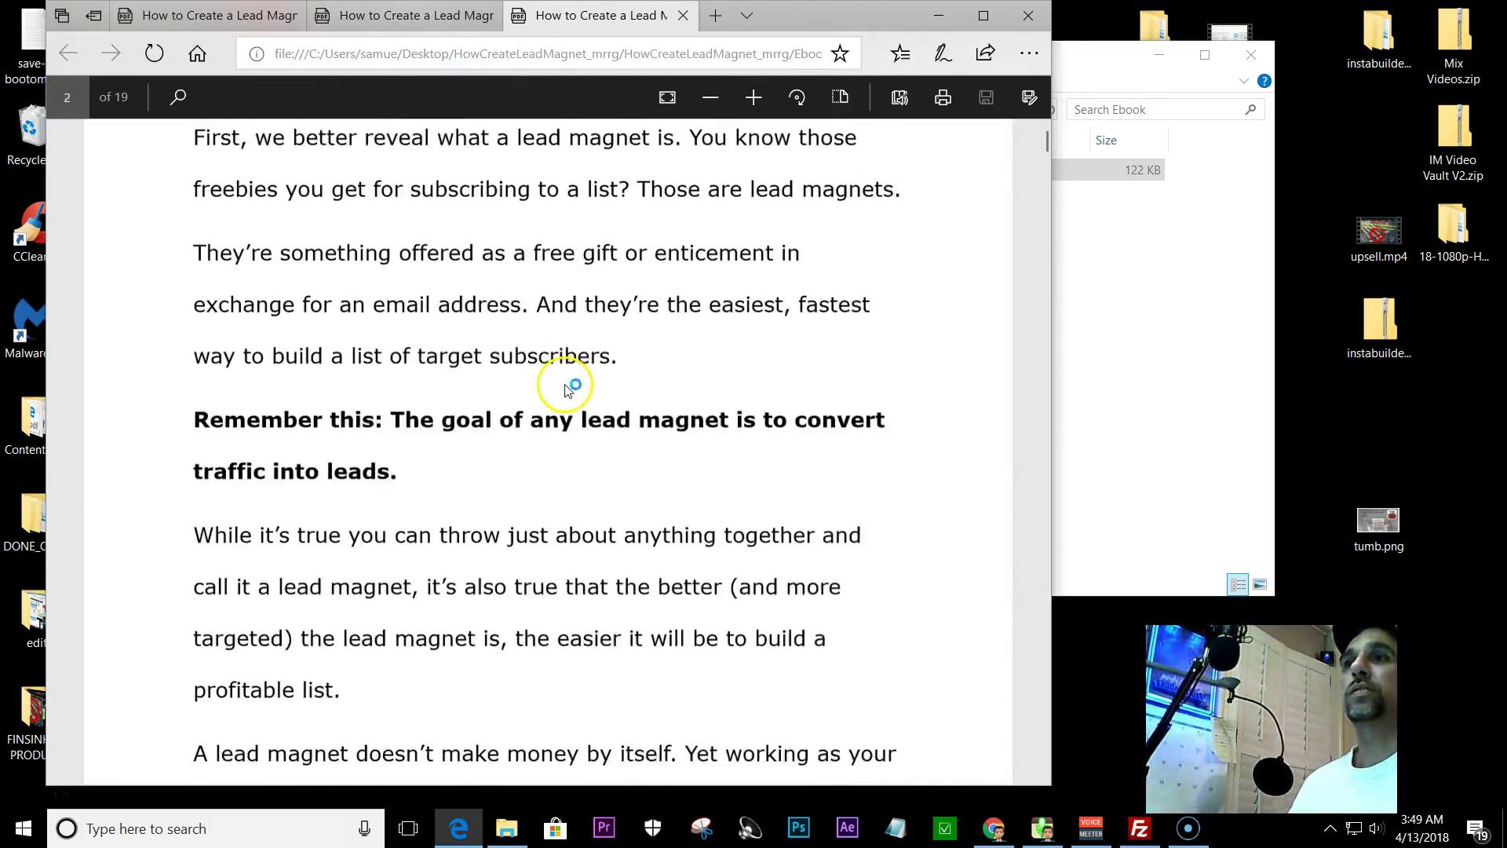
scroll(570, 396, "up", 10)
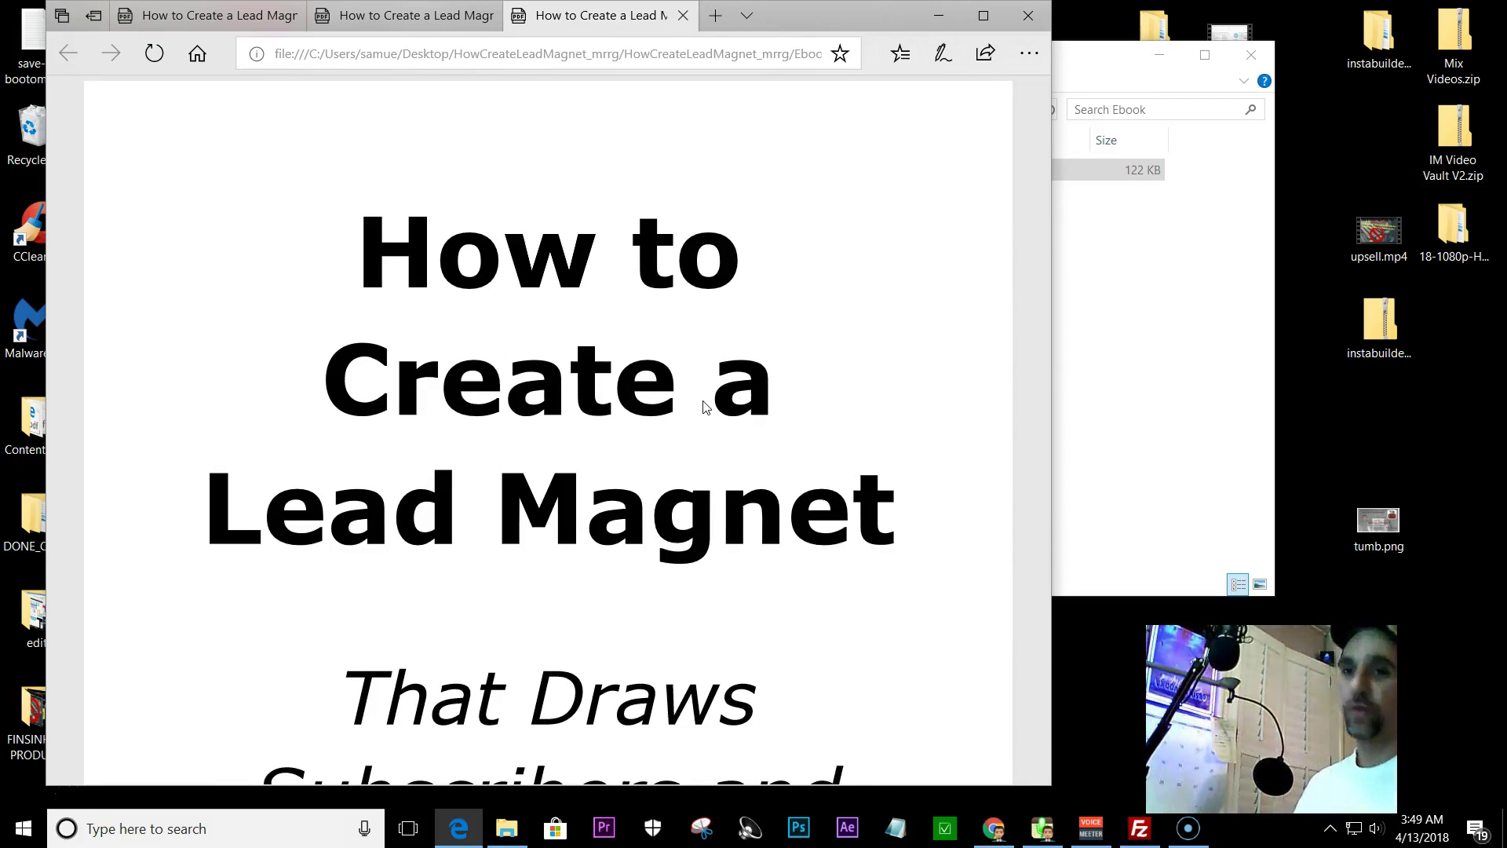
left_click(1032, 16)
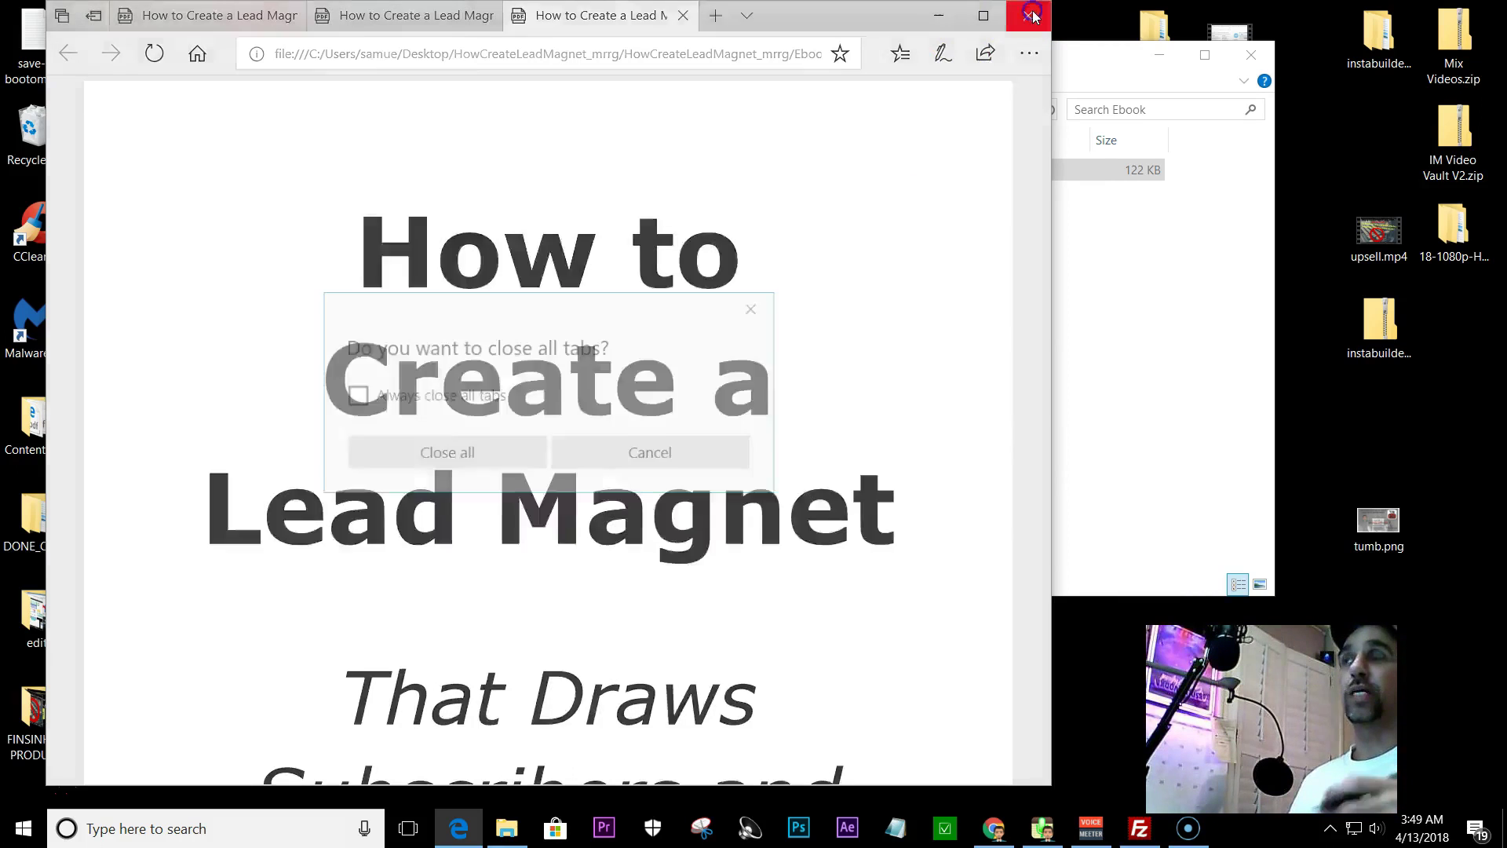
left_click(482, 458)
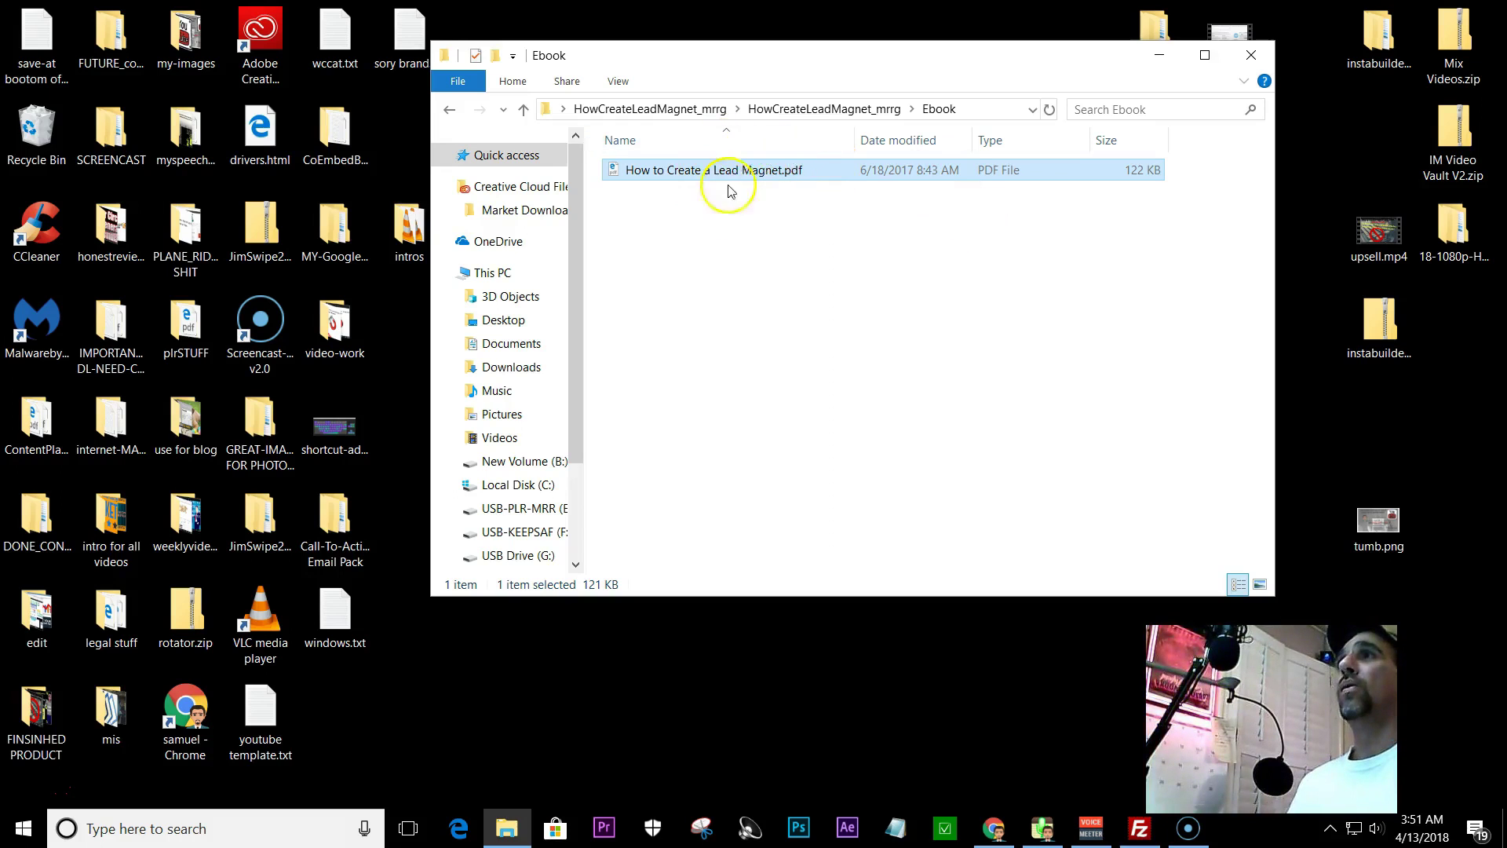
- Drag the Ebook File Explorer window to the right side of the screen
left_click_drag(828, 64, 1115, 40)
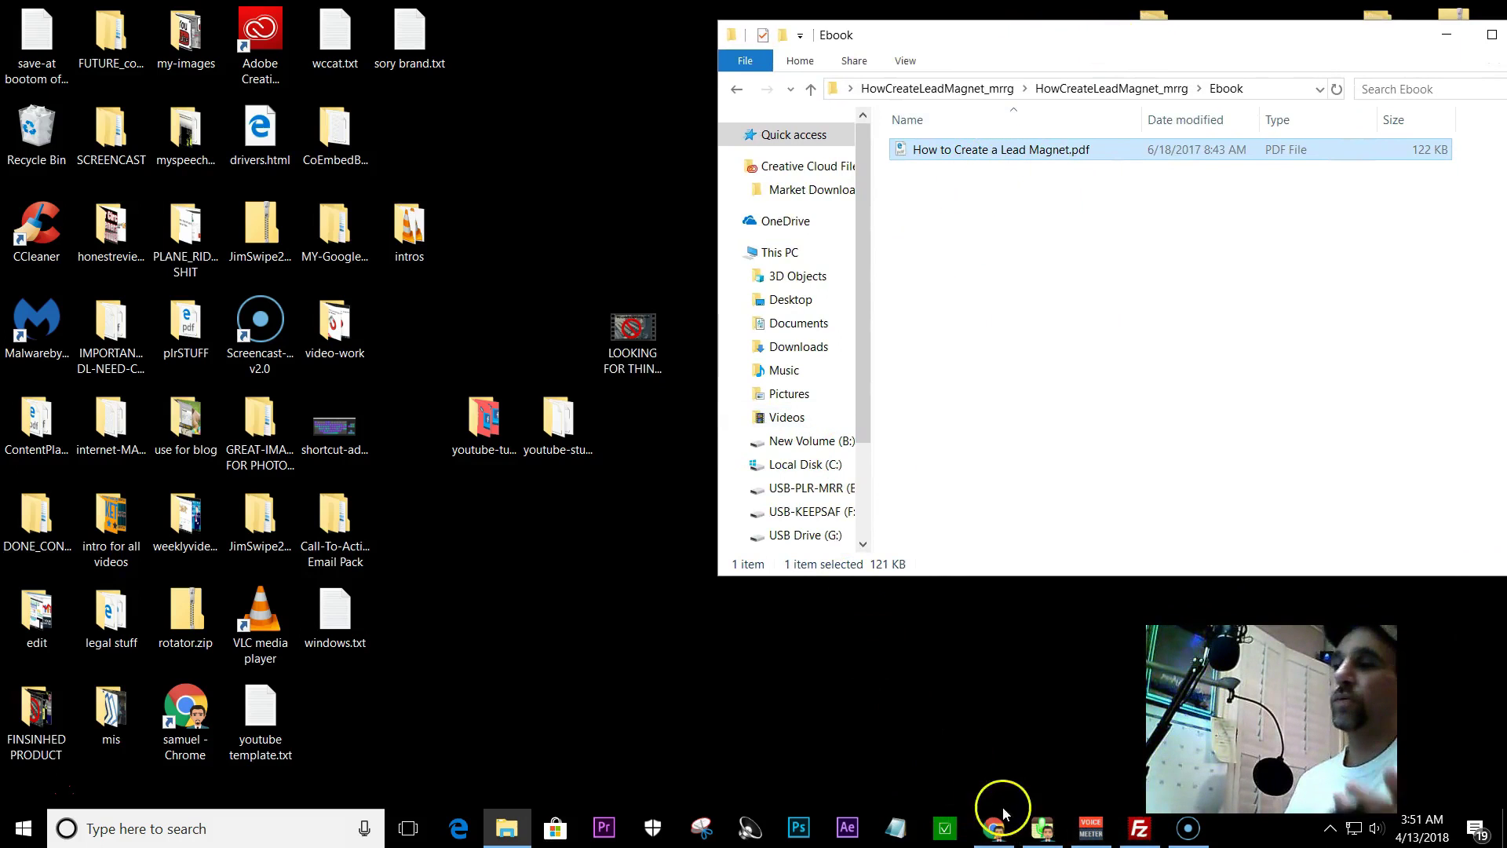
- Restore the GetResponse Chrome window and open Multimedia Studio from My account
mouse_move(992, 838)
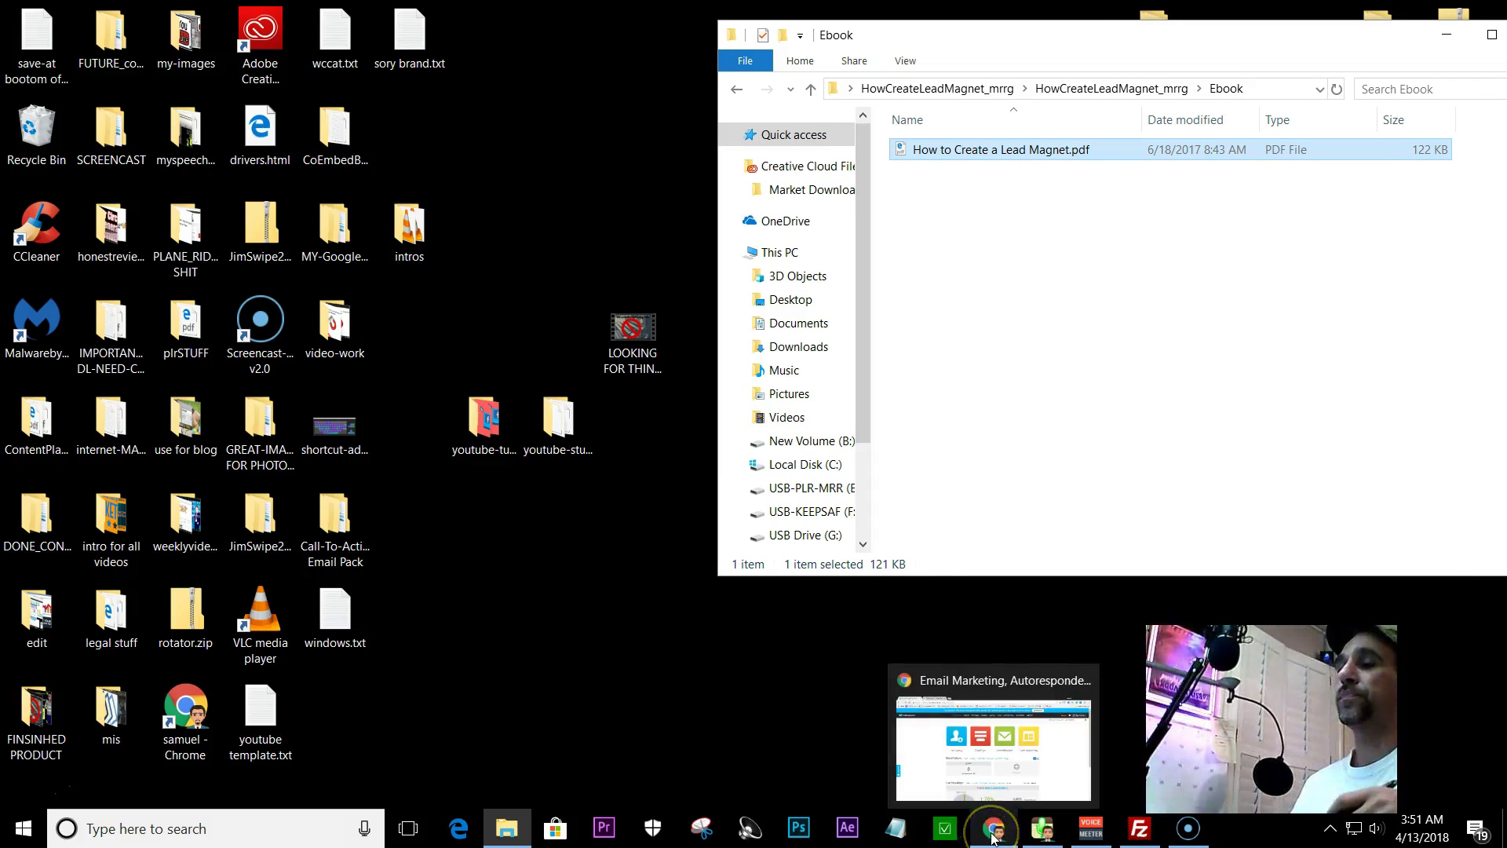
left_click(1001, 746)
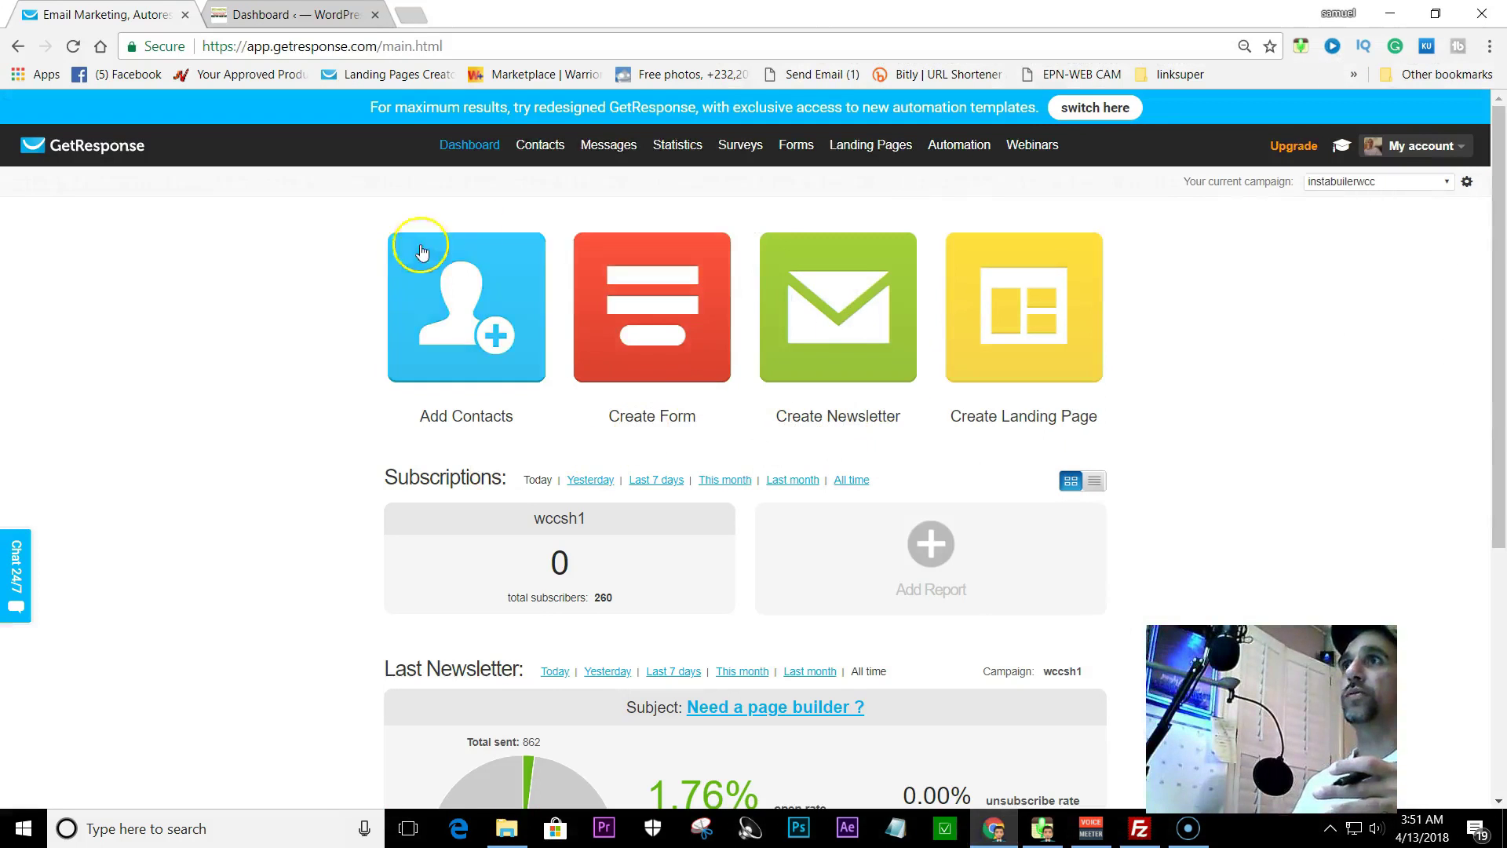
mouse_move(1420, 149)
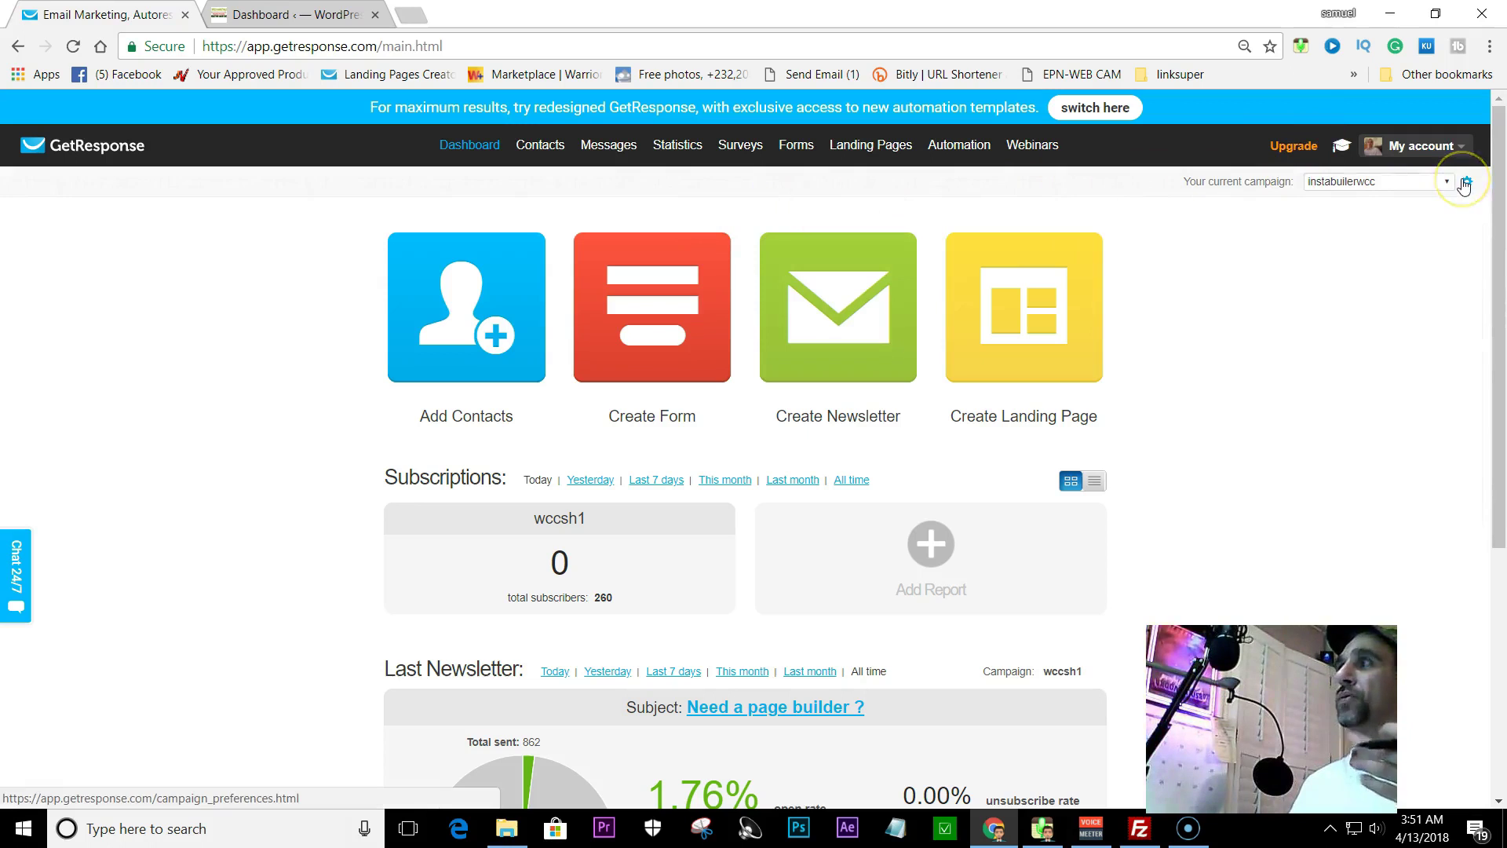
mouse_move(662, 141)
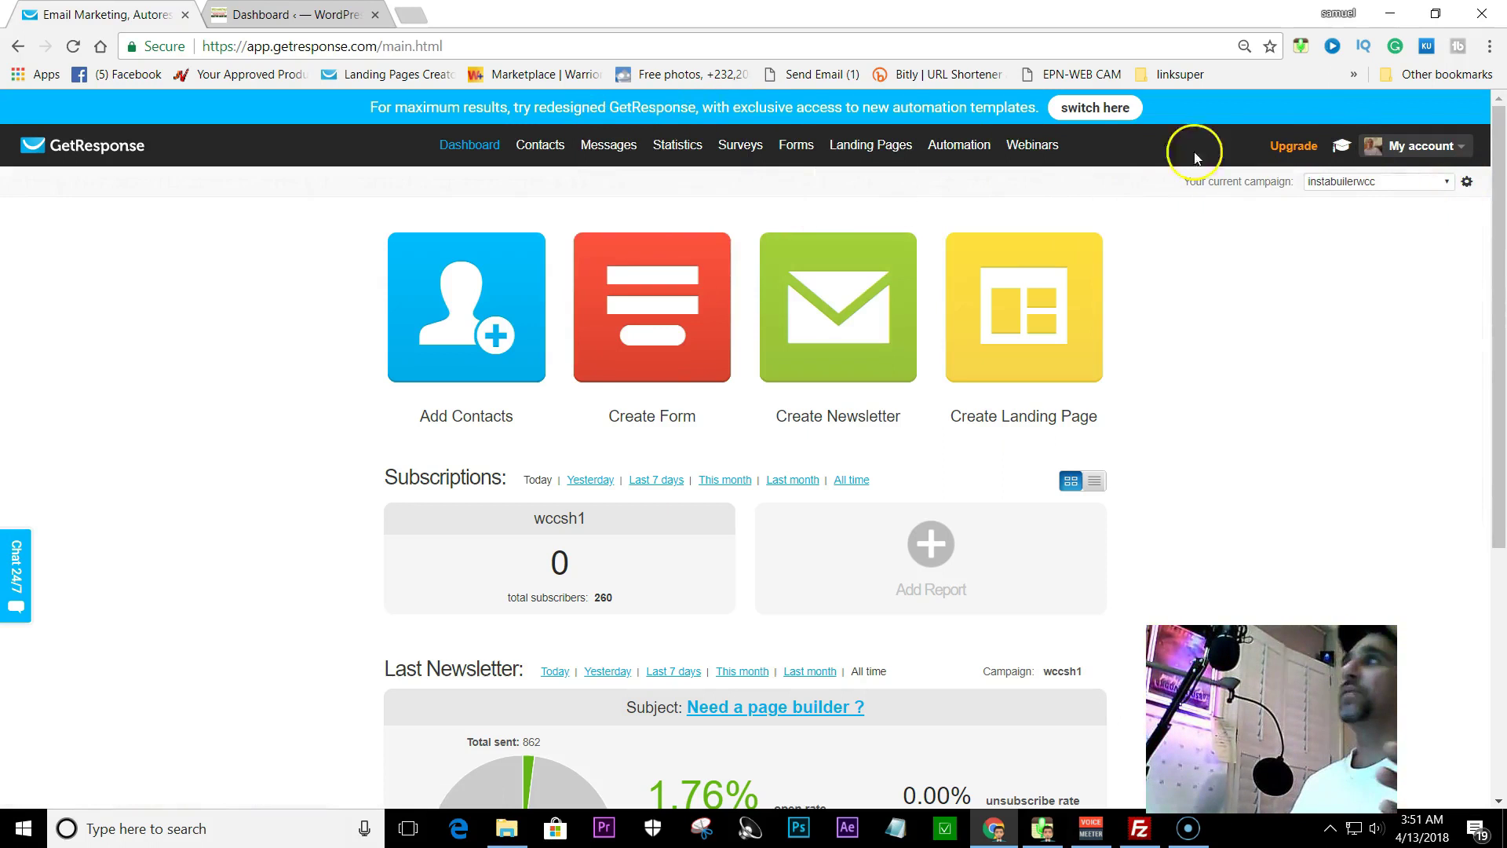
left_click(1364, 292)
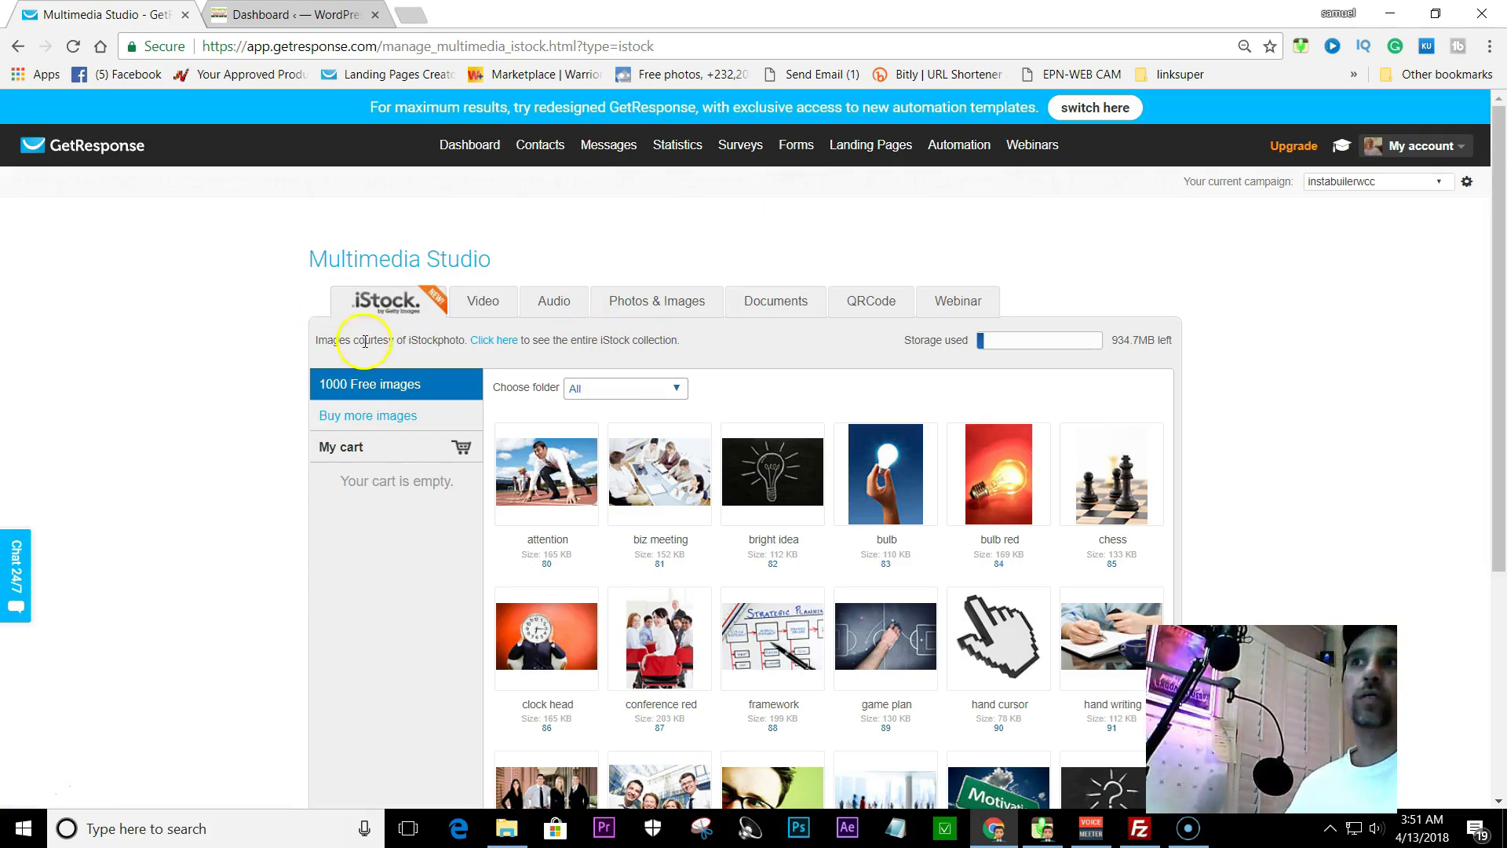
- Show the Documents tab and preview the Online Business Blueprint PDF, then close the preview
left_click(769, 307)
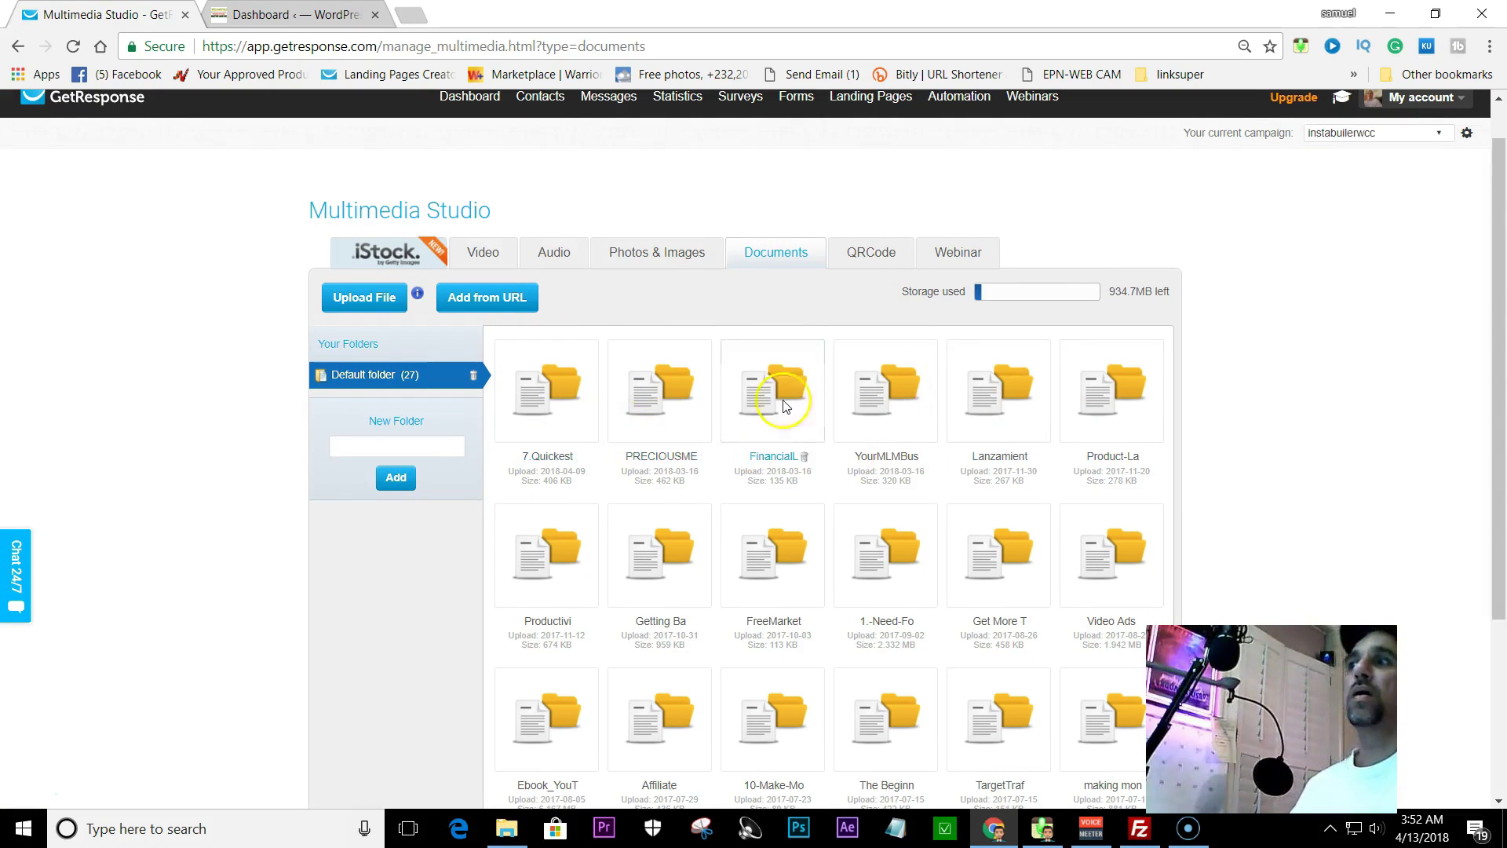
scroll(784, 400, "down", 2)
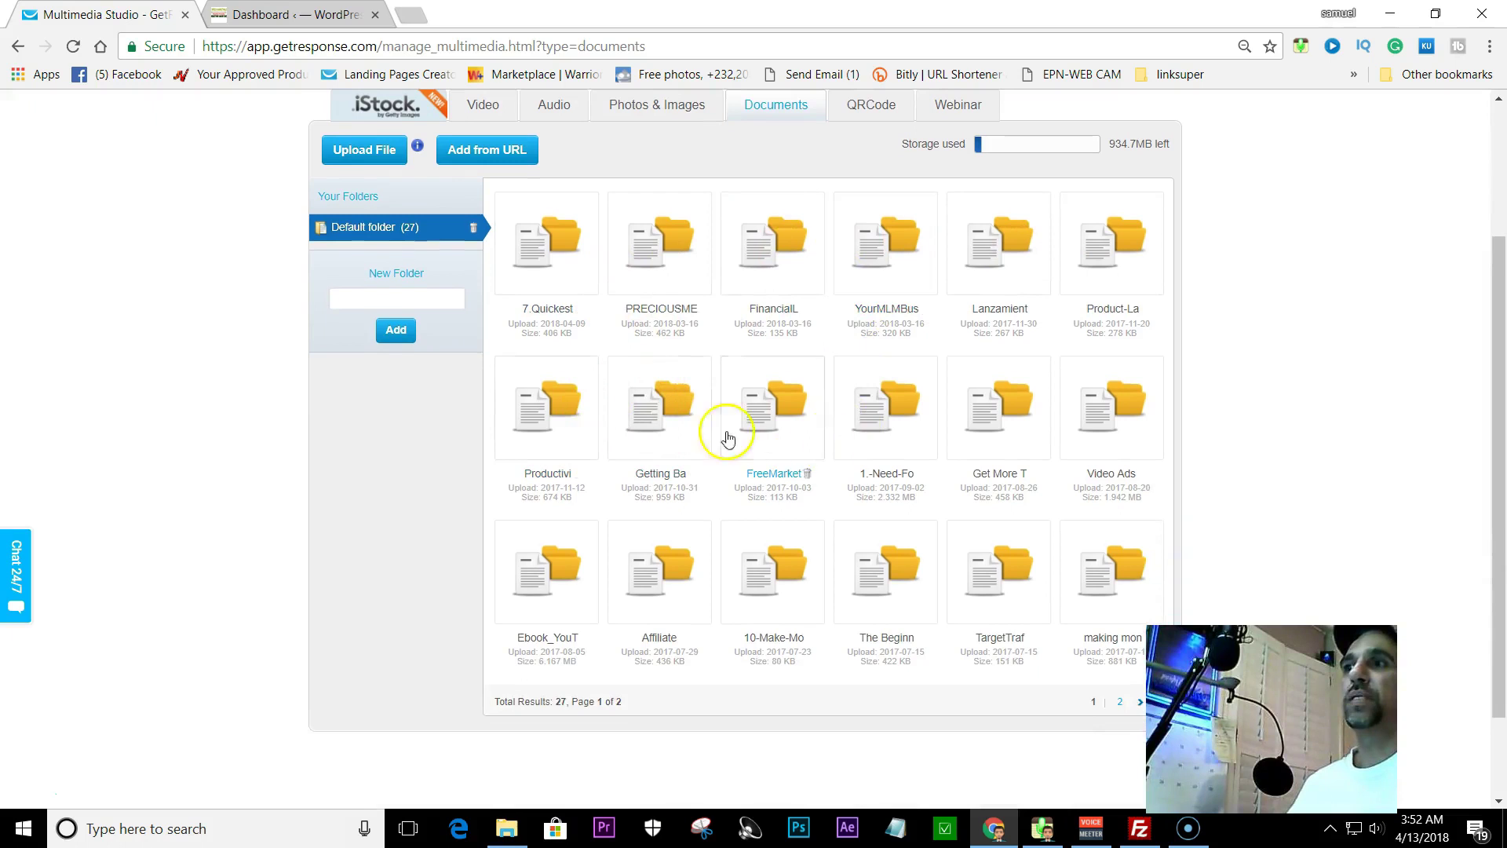
scroll(824, 380, "up", 2)
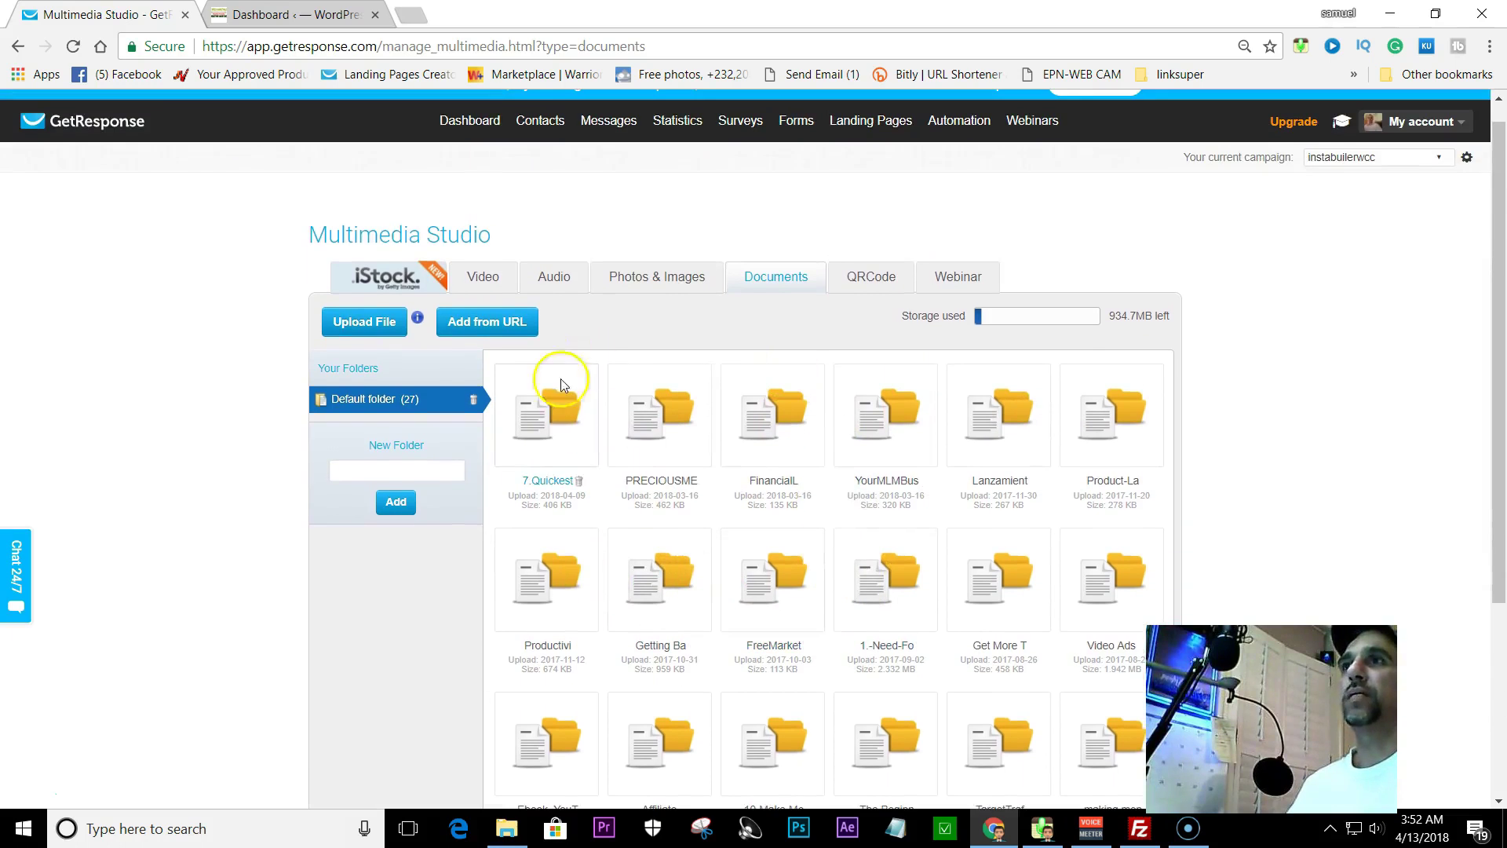
left_click(536, 412)
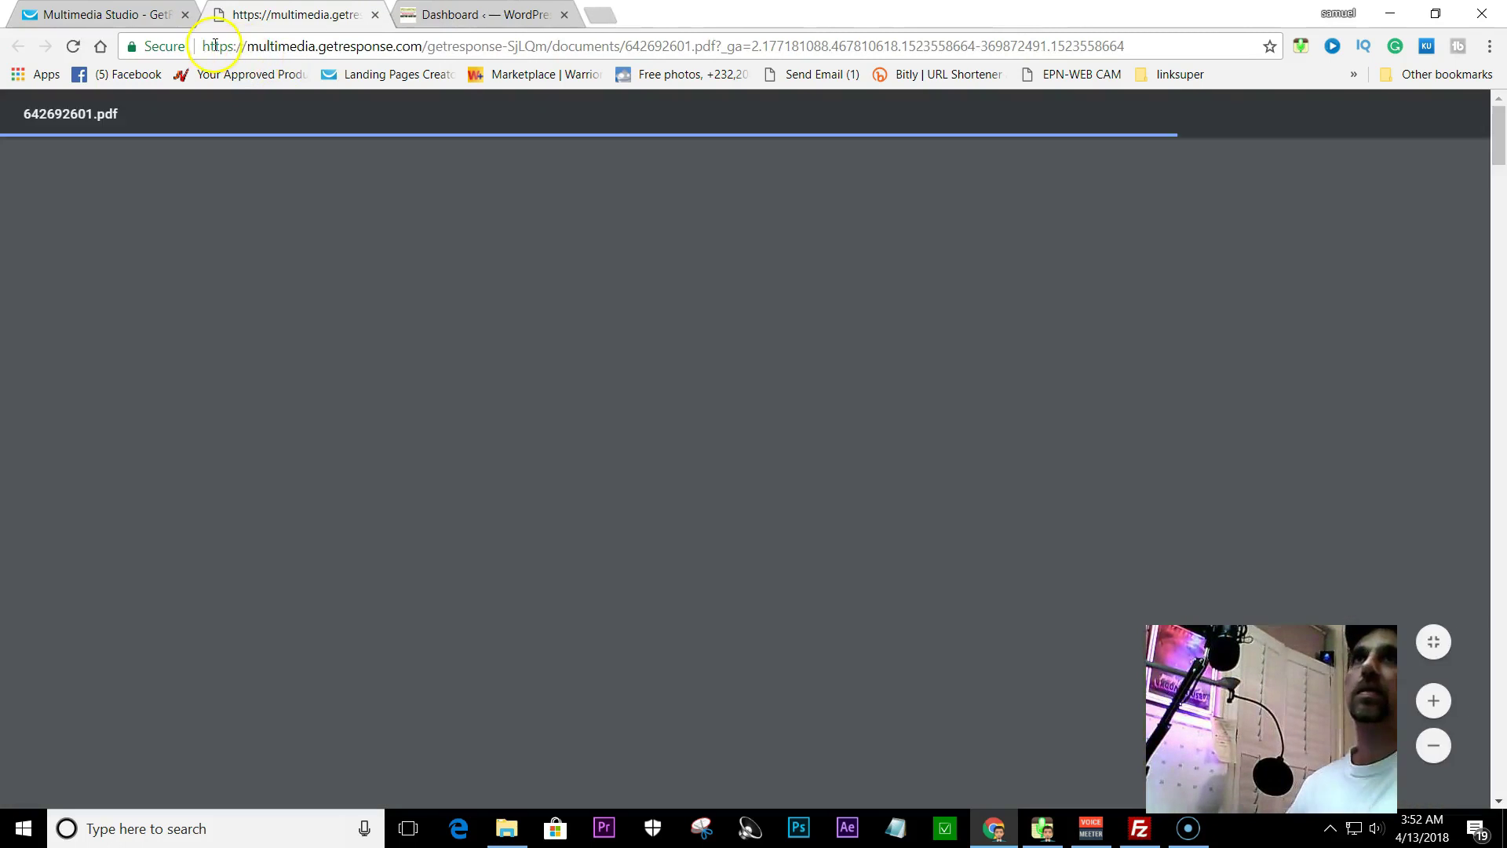
left_click(209, 45)
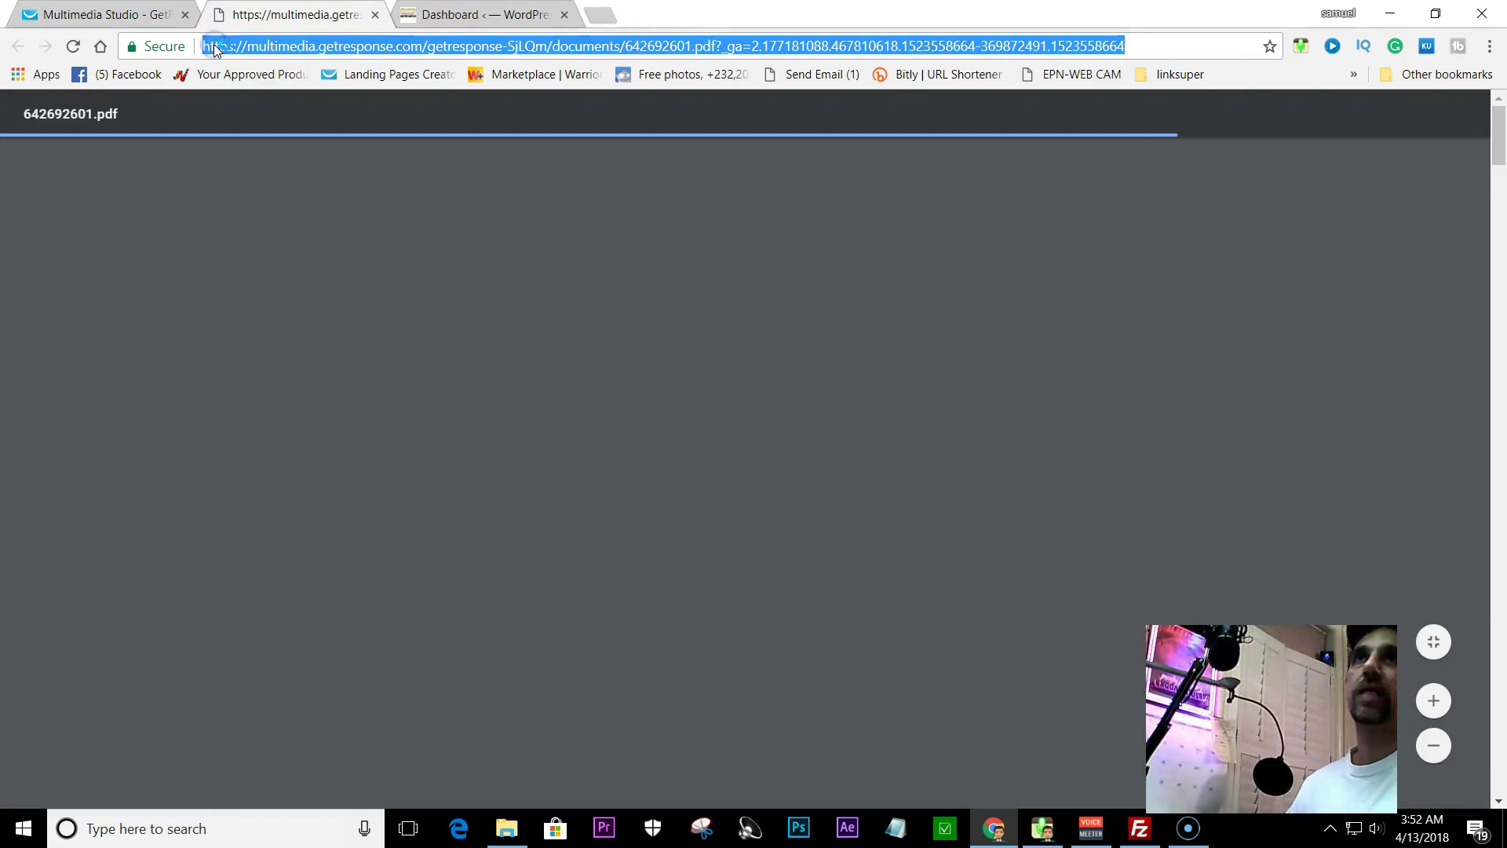
left_click(375, 16)
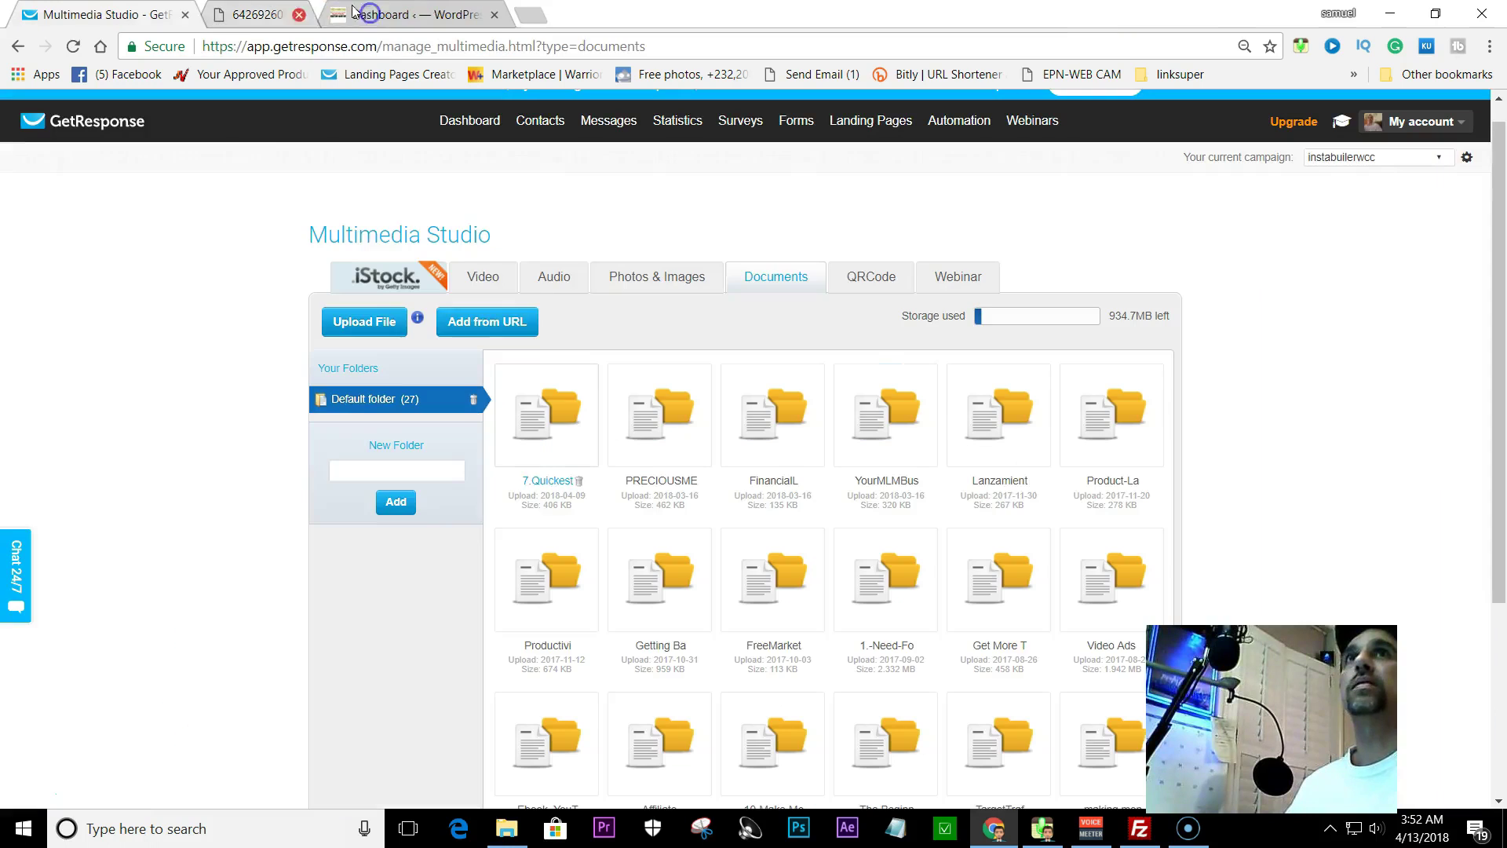
- Check the first document's link options, then minimize the browser to the desktop
right_click(532, 414)
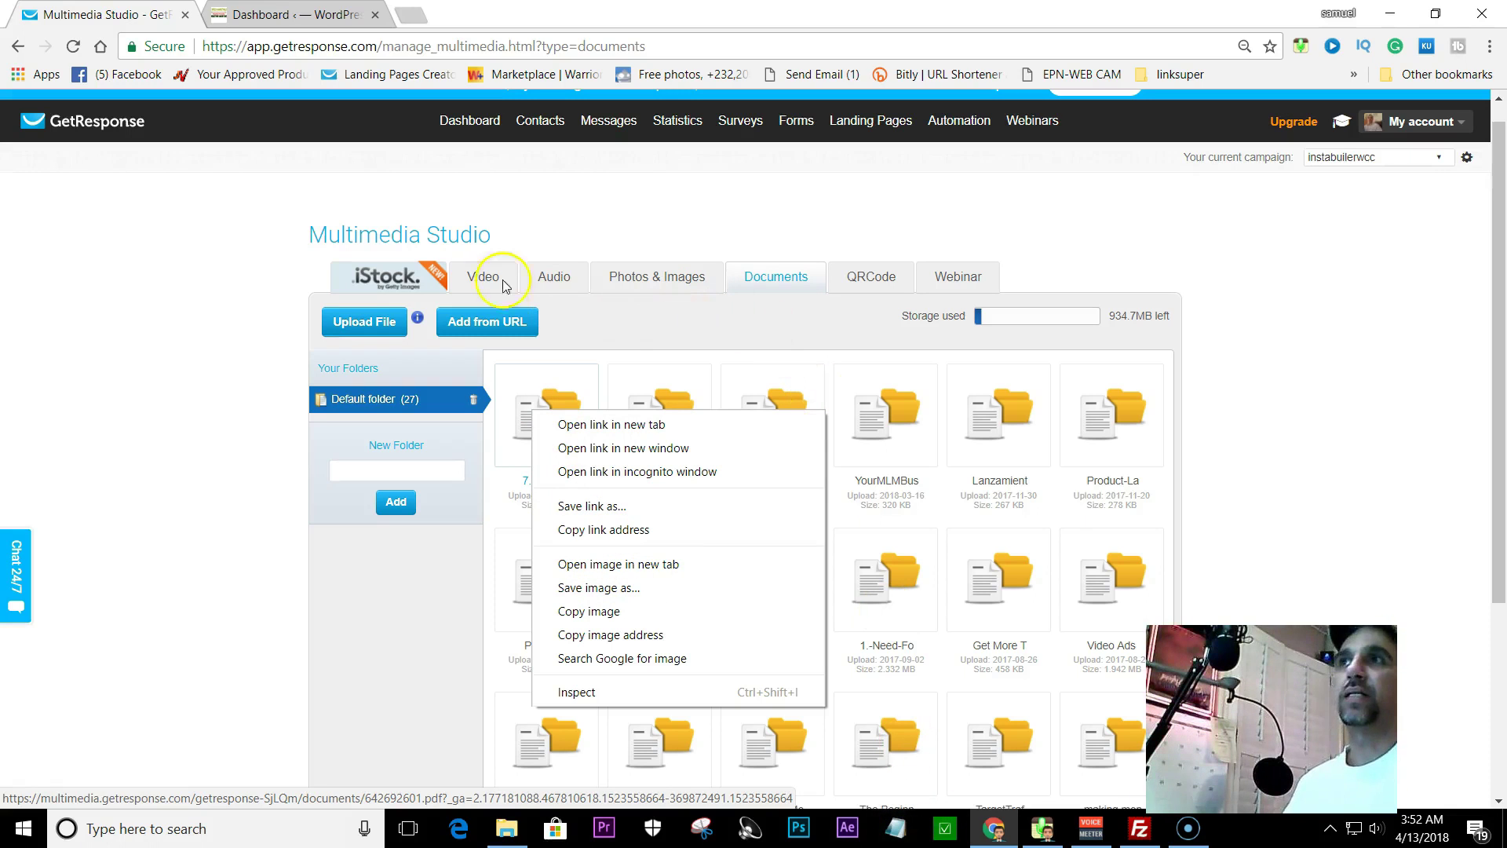
left_click(451, 206)
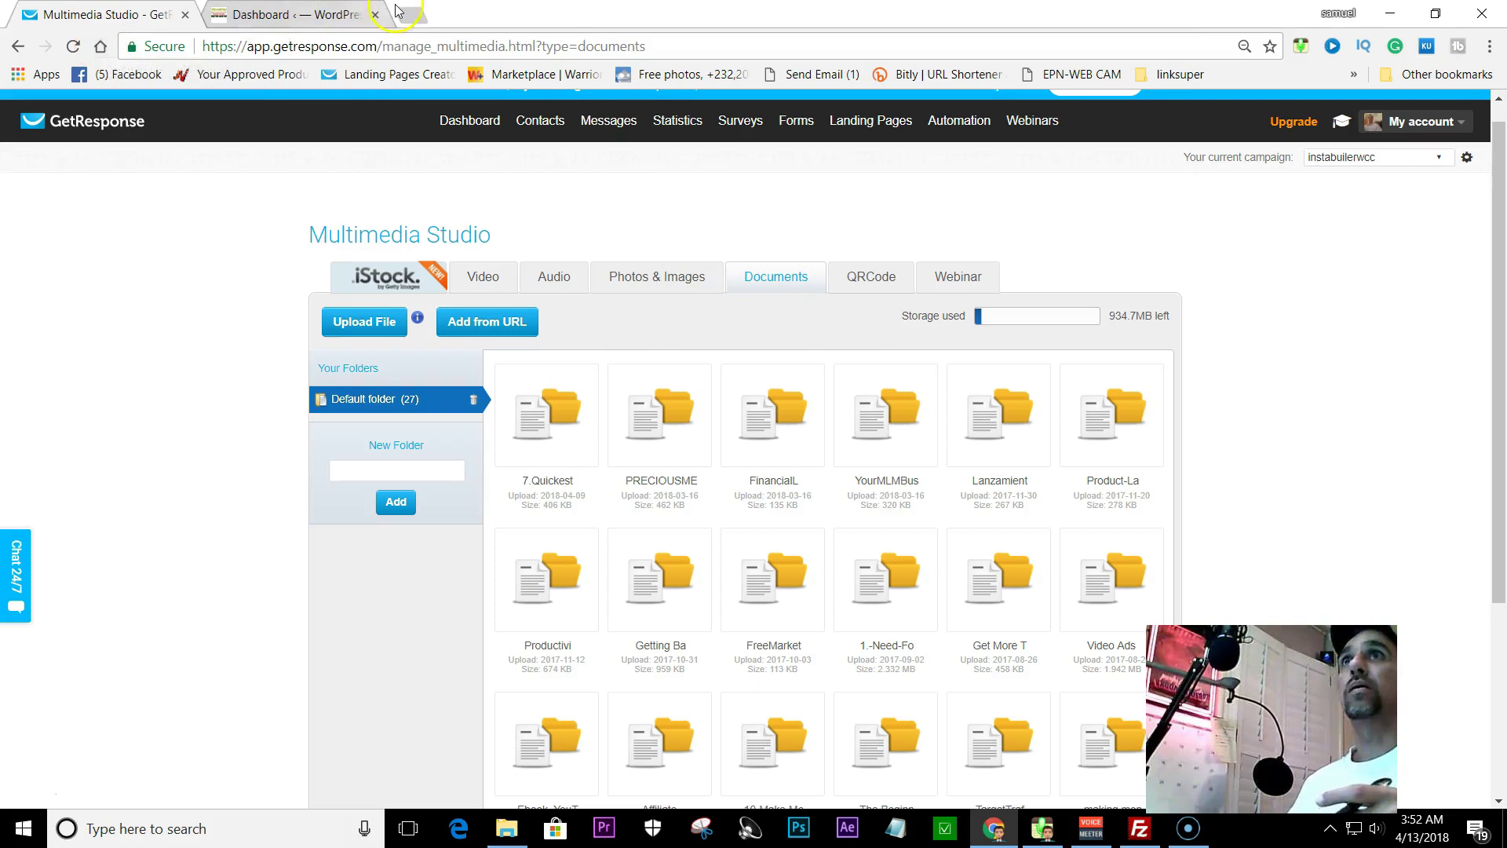
left_click(1393, 14)
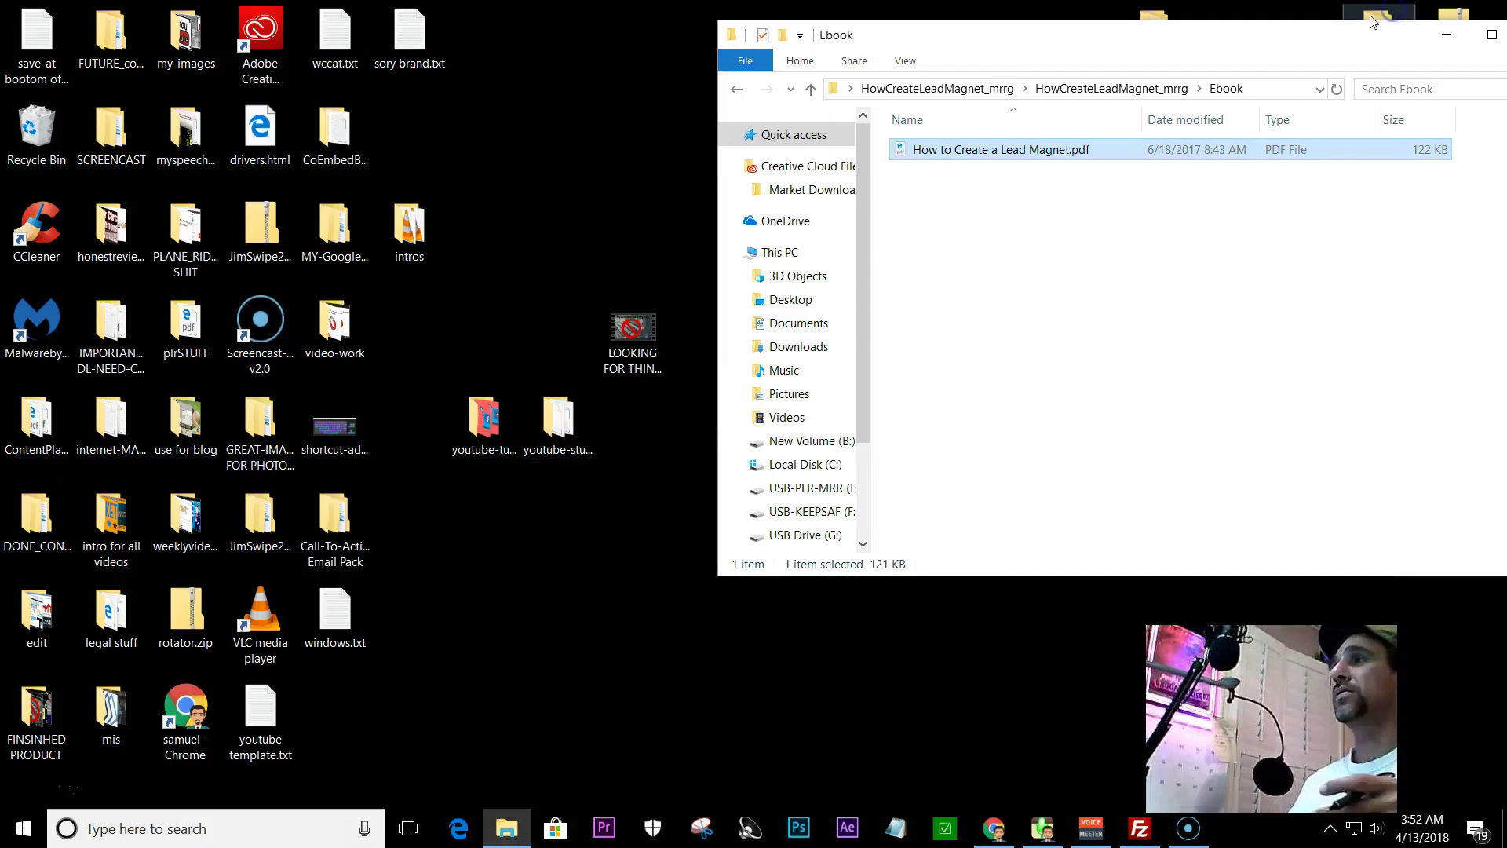
- Bring up FileZilla, shift its window left, and browse the remote public_html folder
left_click(1136, 836)
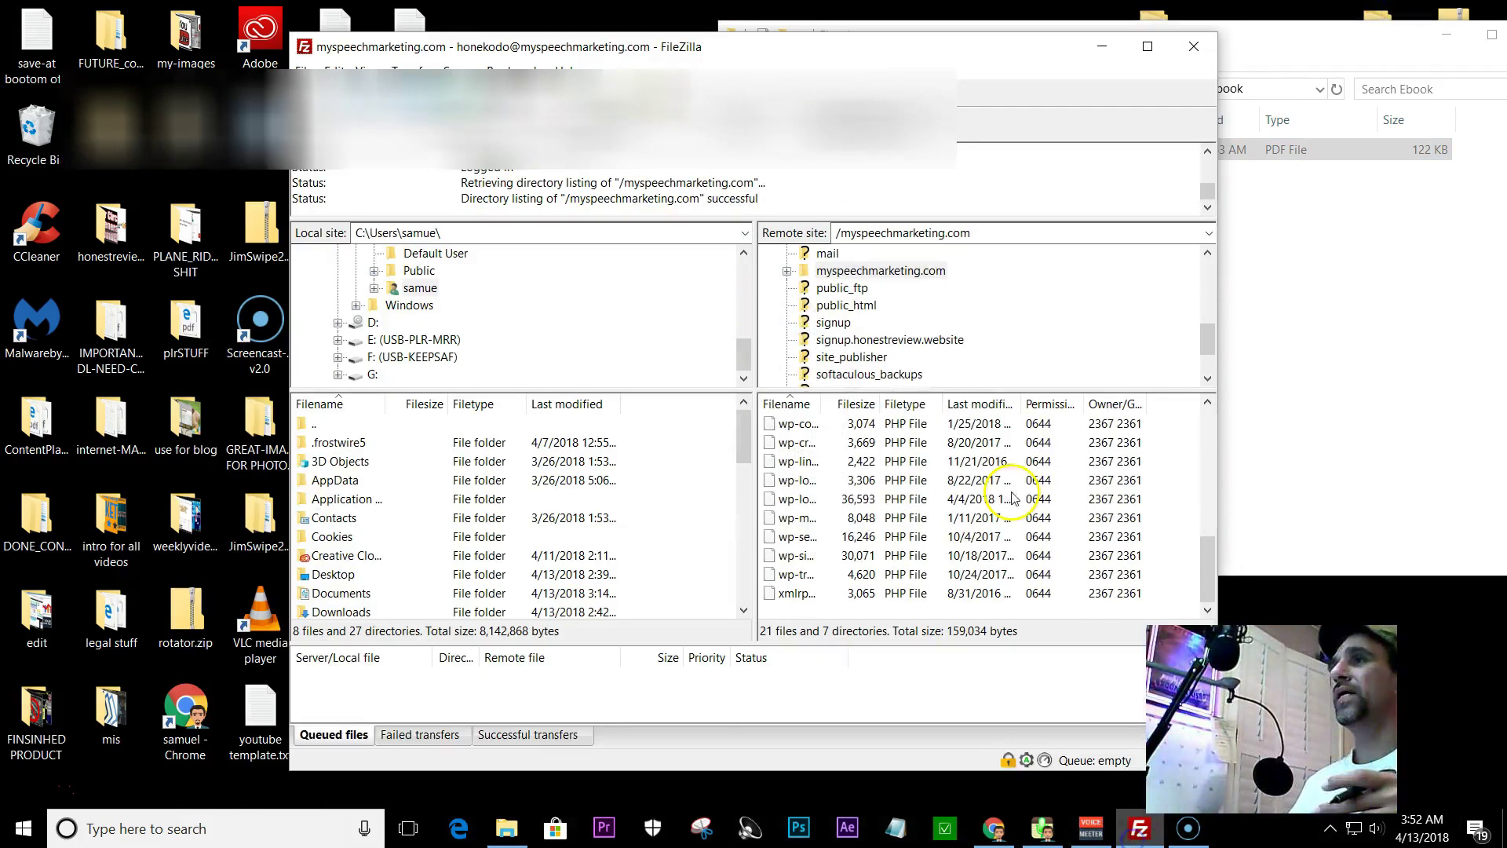
left_click_drag(737, 57, 536, 86)
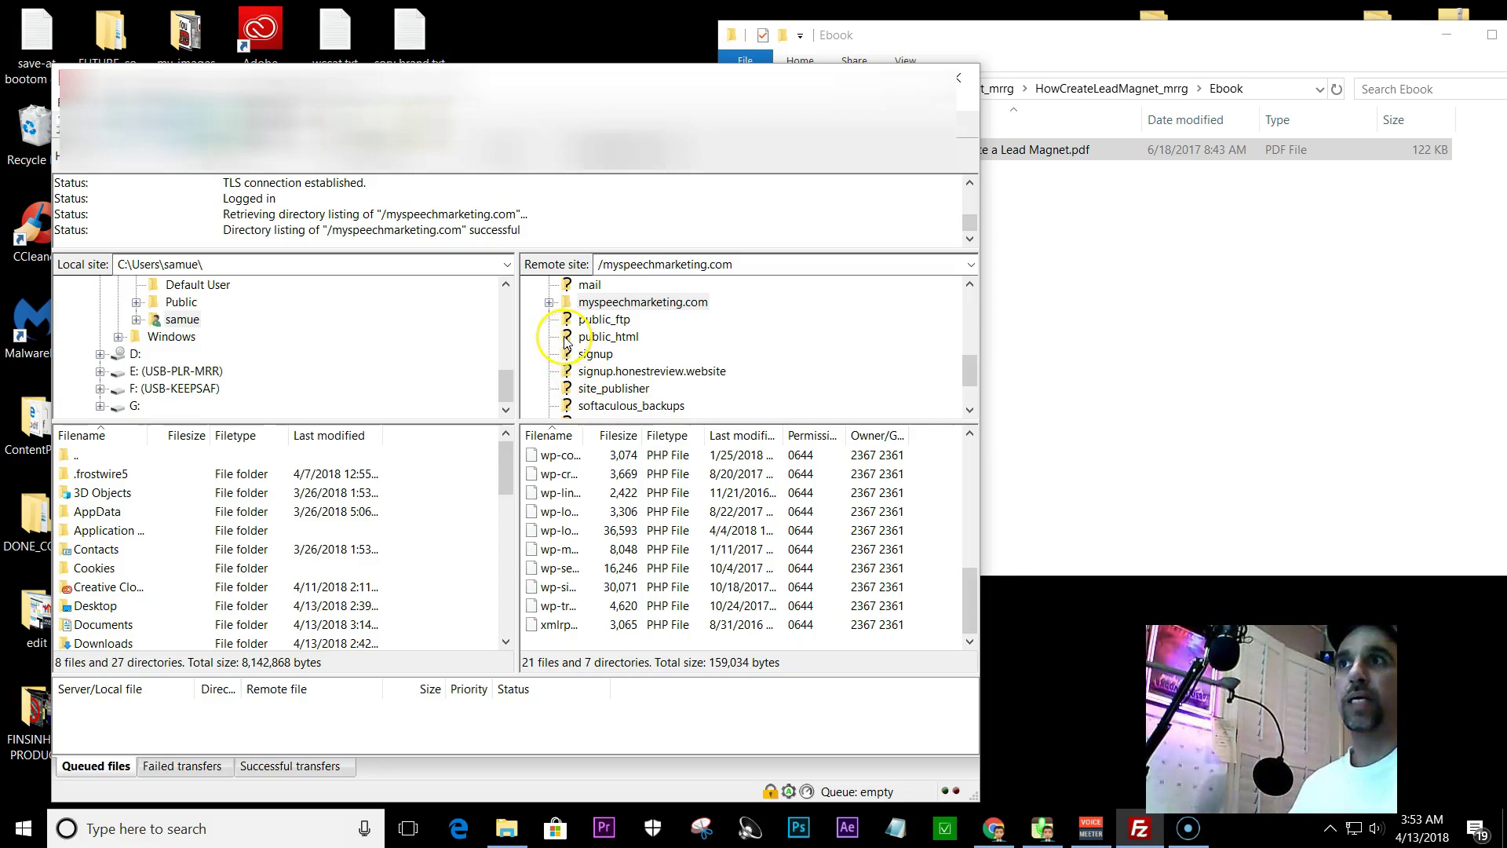
left_click(565, 343)
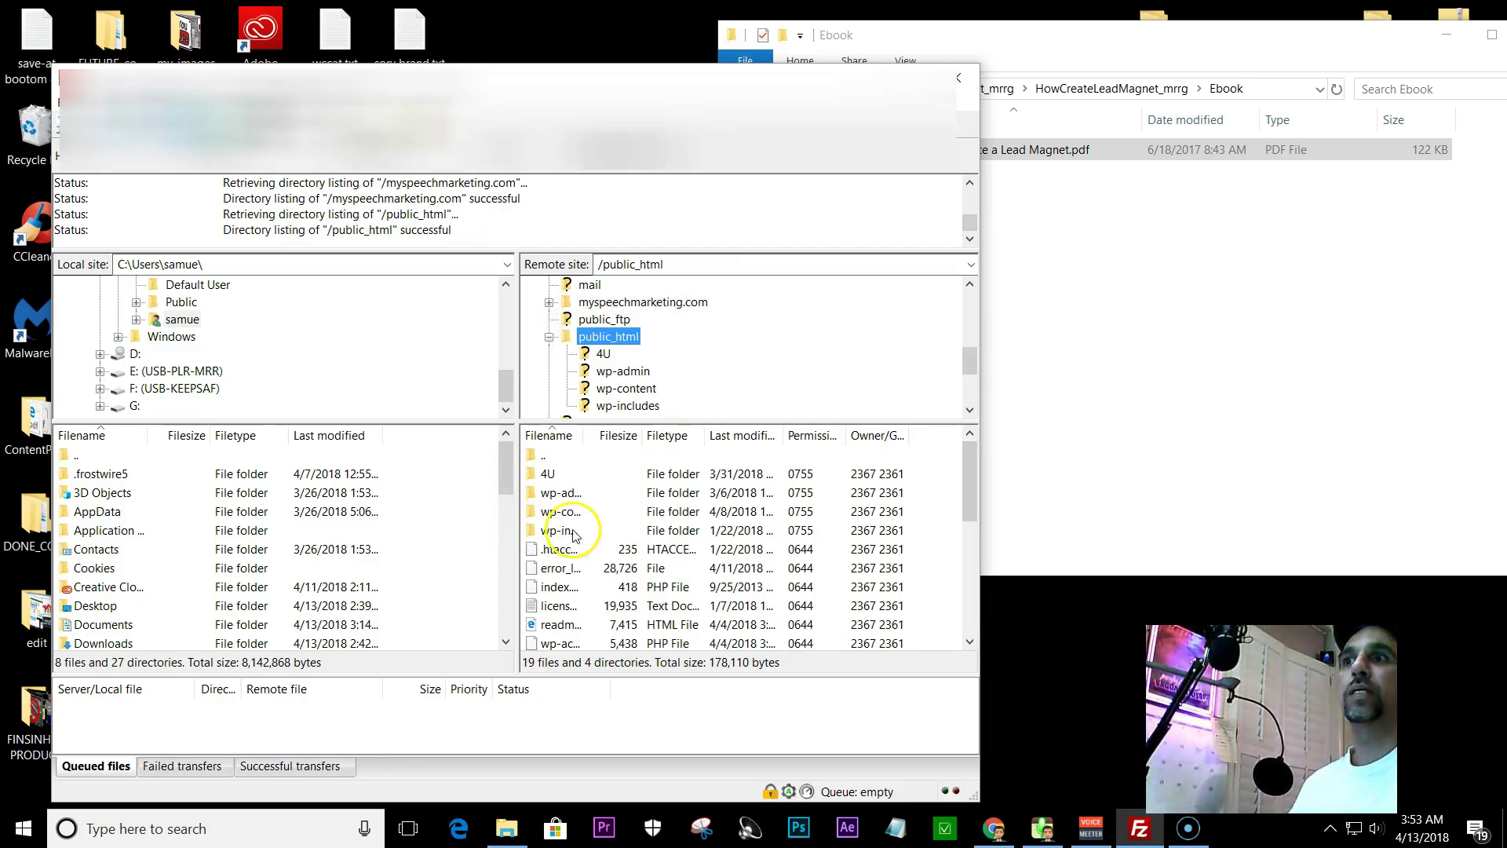
mouse_move(965, 479)
left_mouse_down()
mouse_move(951, 605)
mouse_move(957, 455)
left_mouse_up()
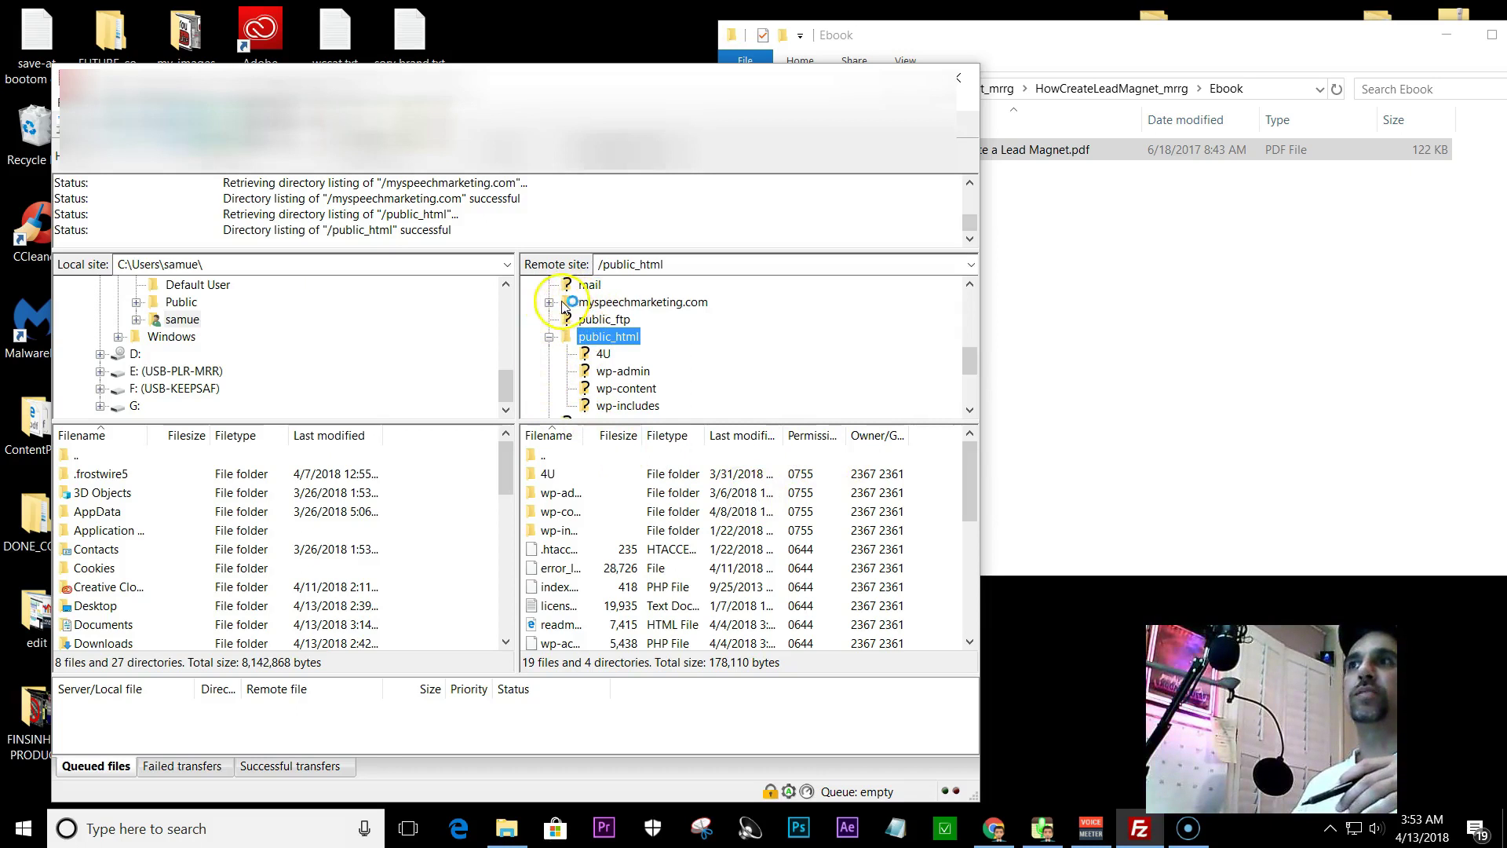
right_click(598, 472)
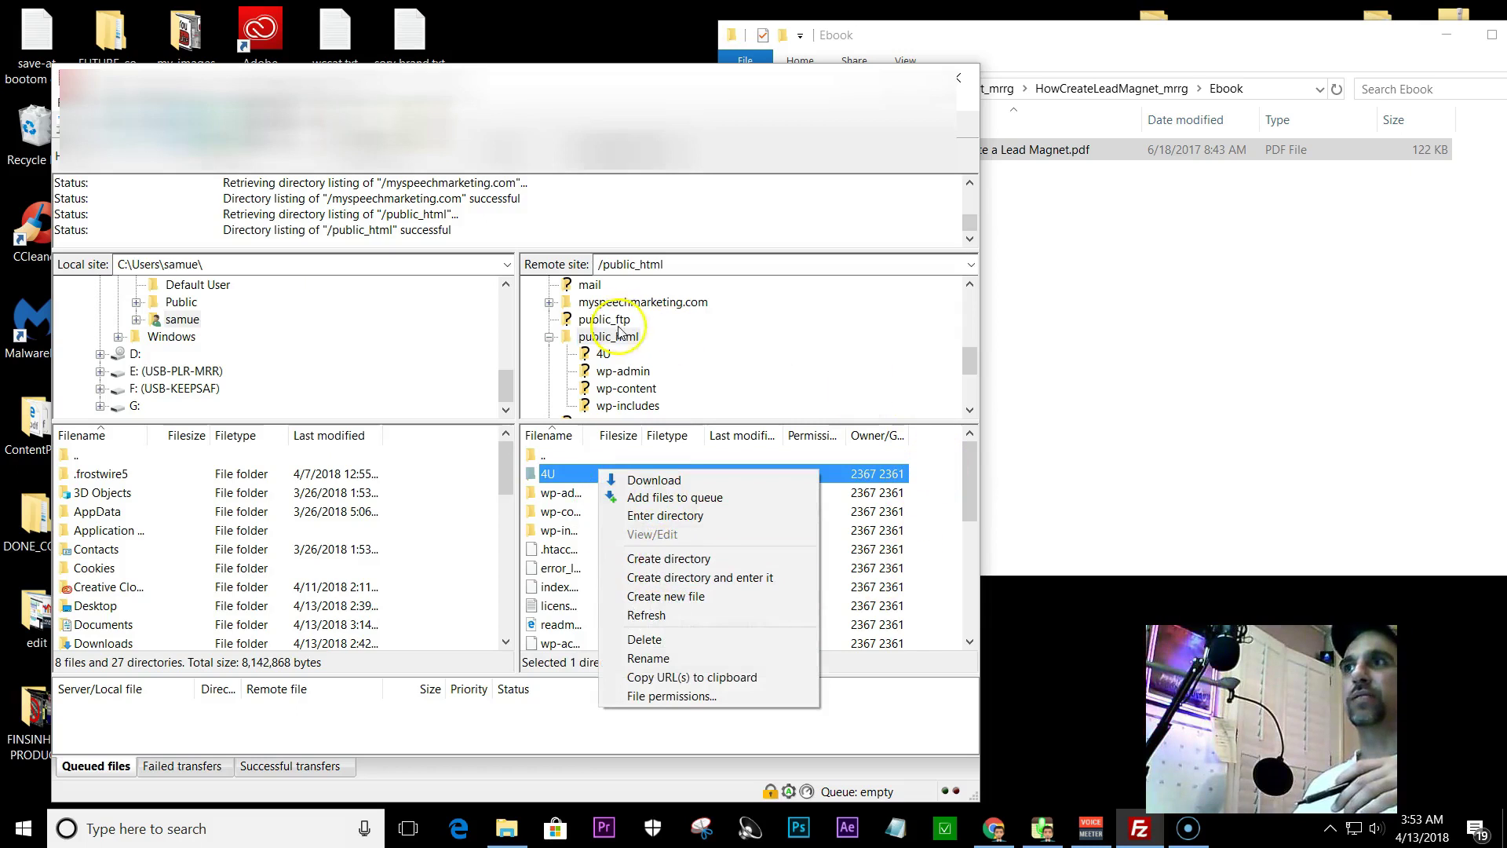
- Open the remote myspeechmarketing.com folder and scroll to the bottom of its file list
left_click(568, 305)
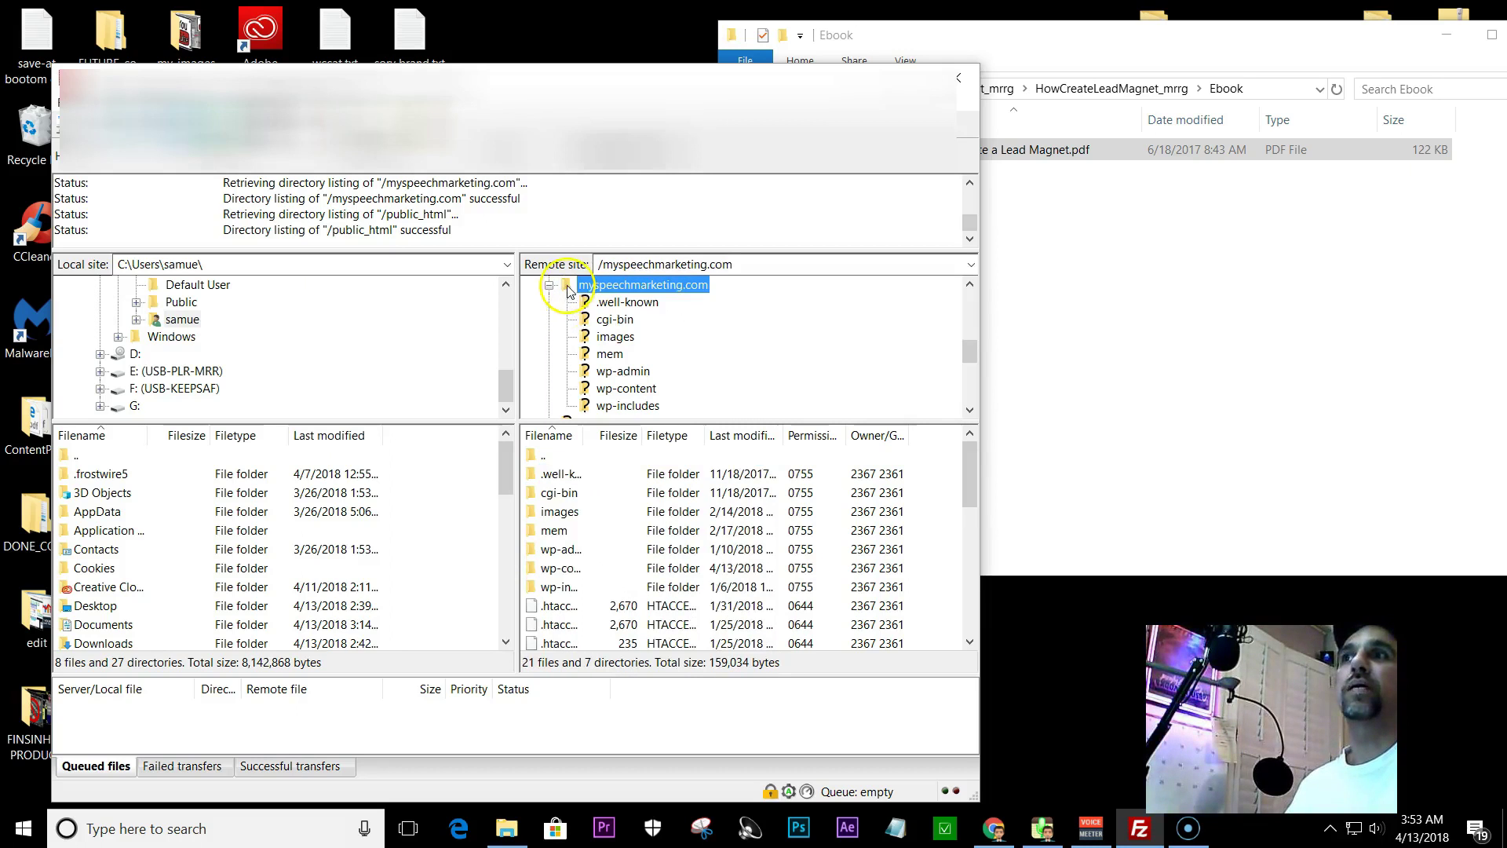
double_click(568, 287)
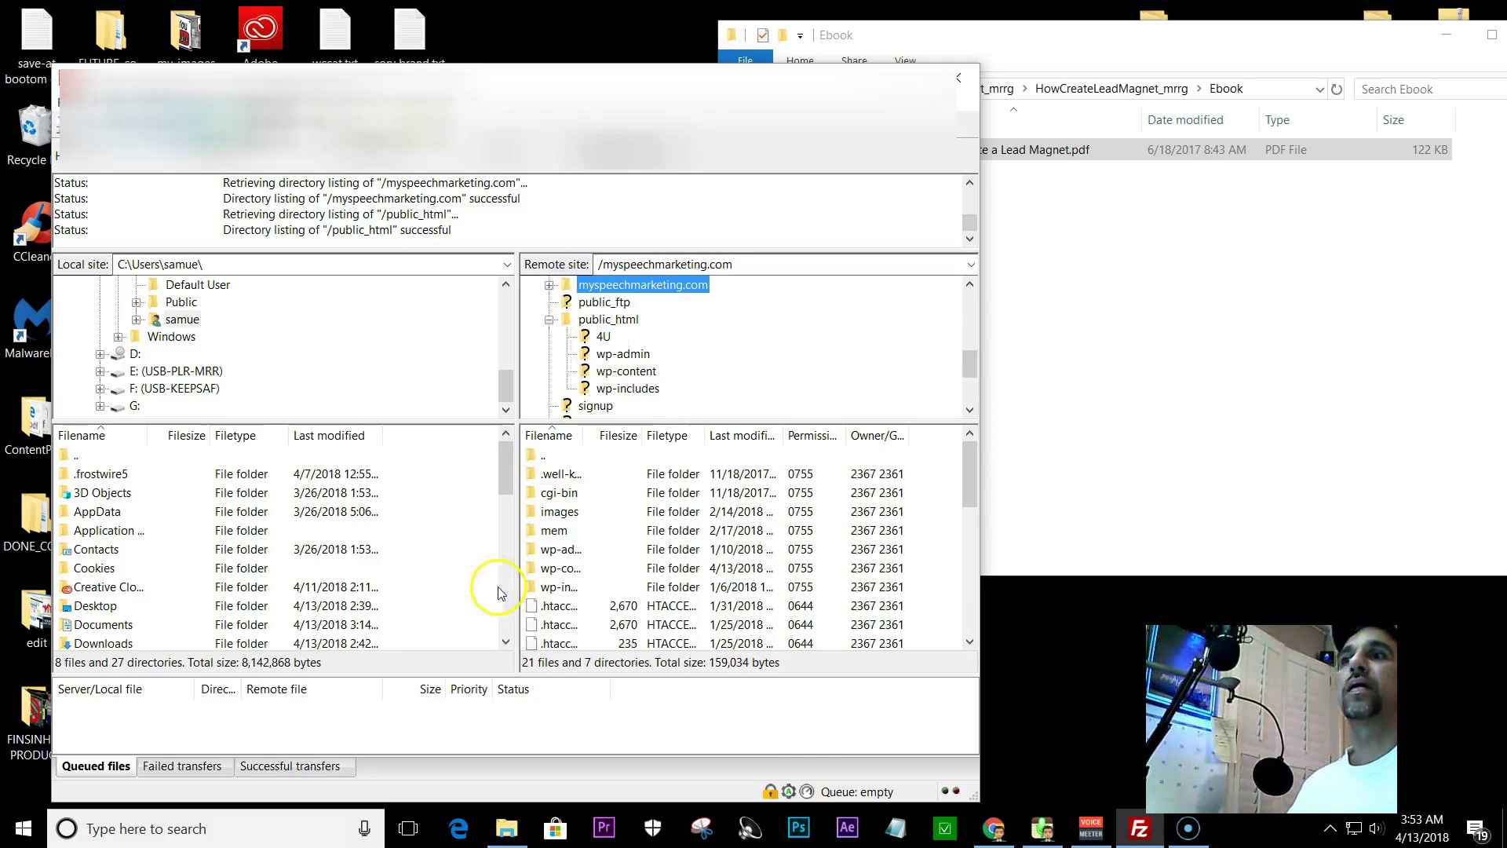
scroll(777, 565, "down", 4)
scroll(777, 565, "down", 3)
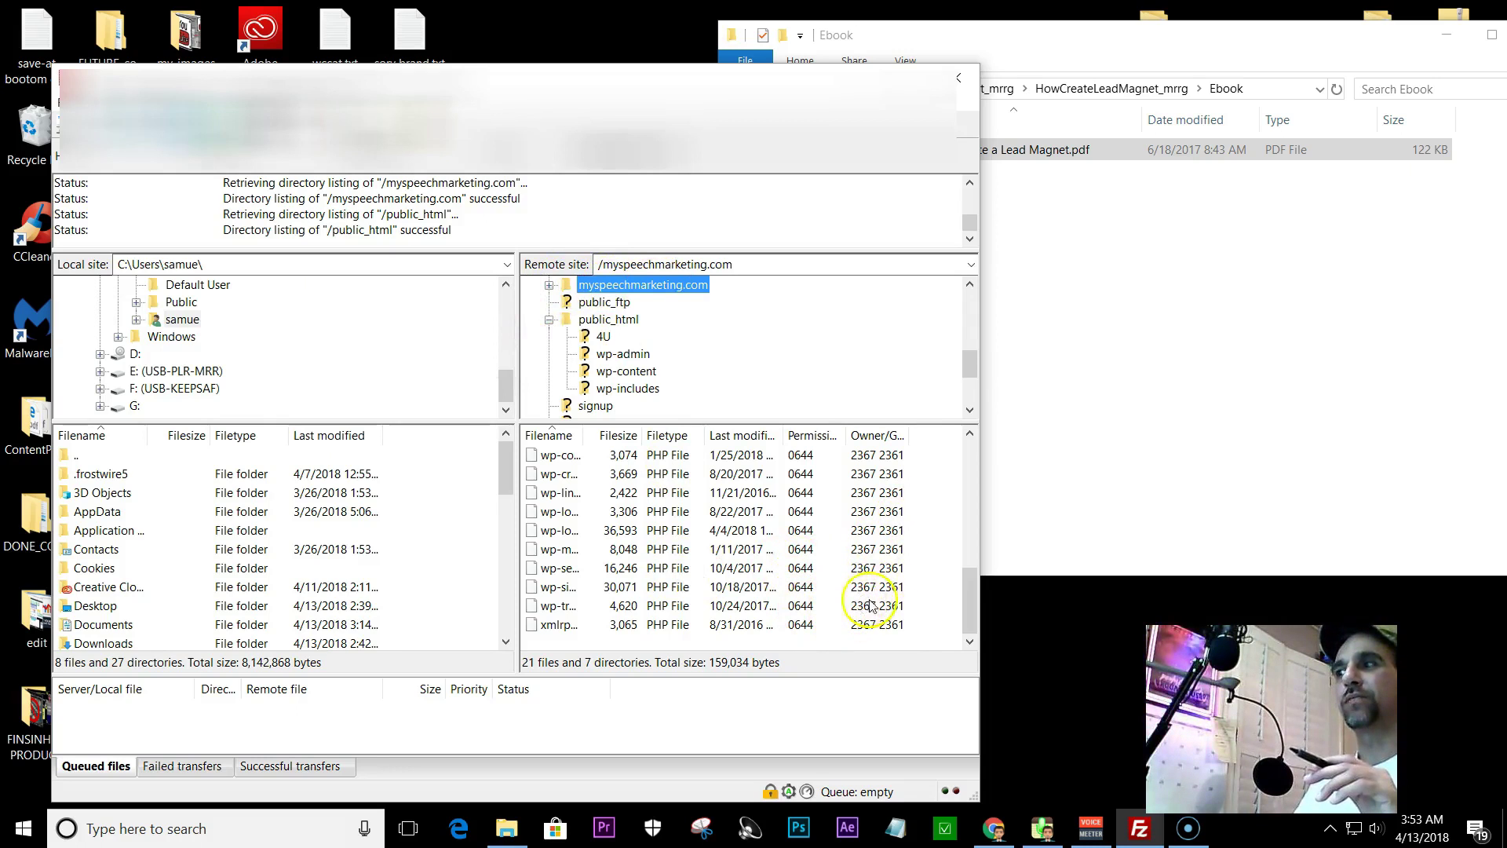
right_click(826, 586)
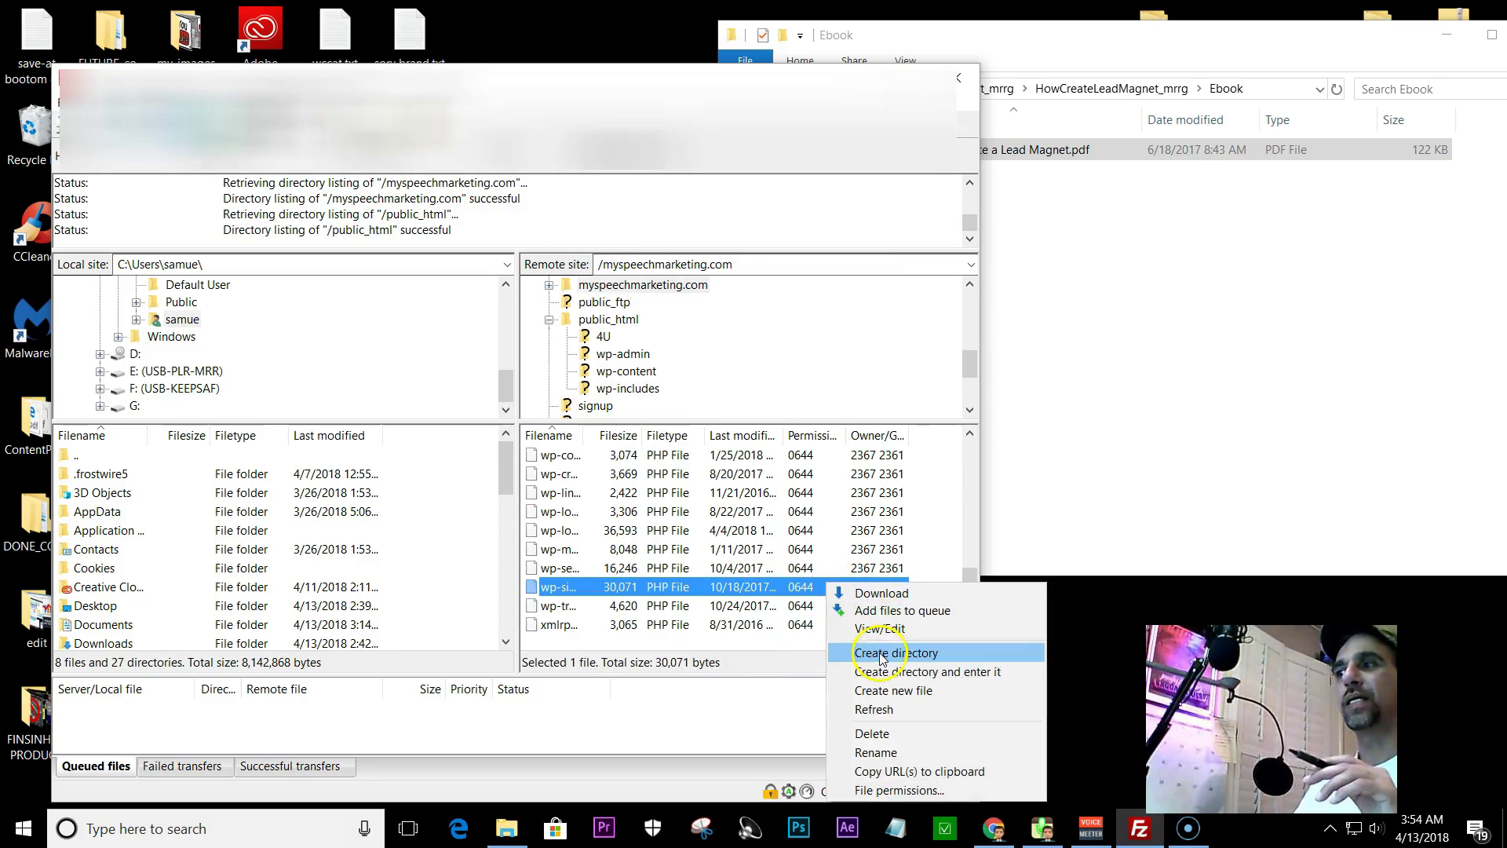
- Create the testforLM directory under /myspeechmarketing.com, open it, and select its remote path
right_click(789, 634)
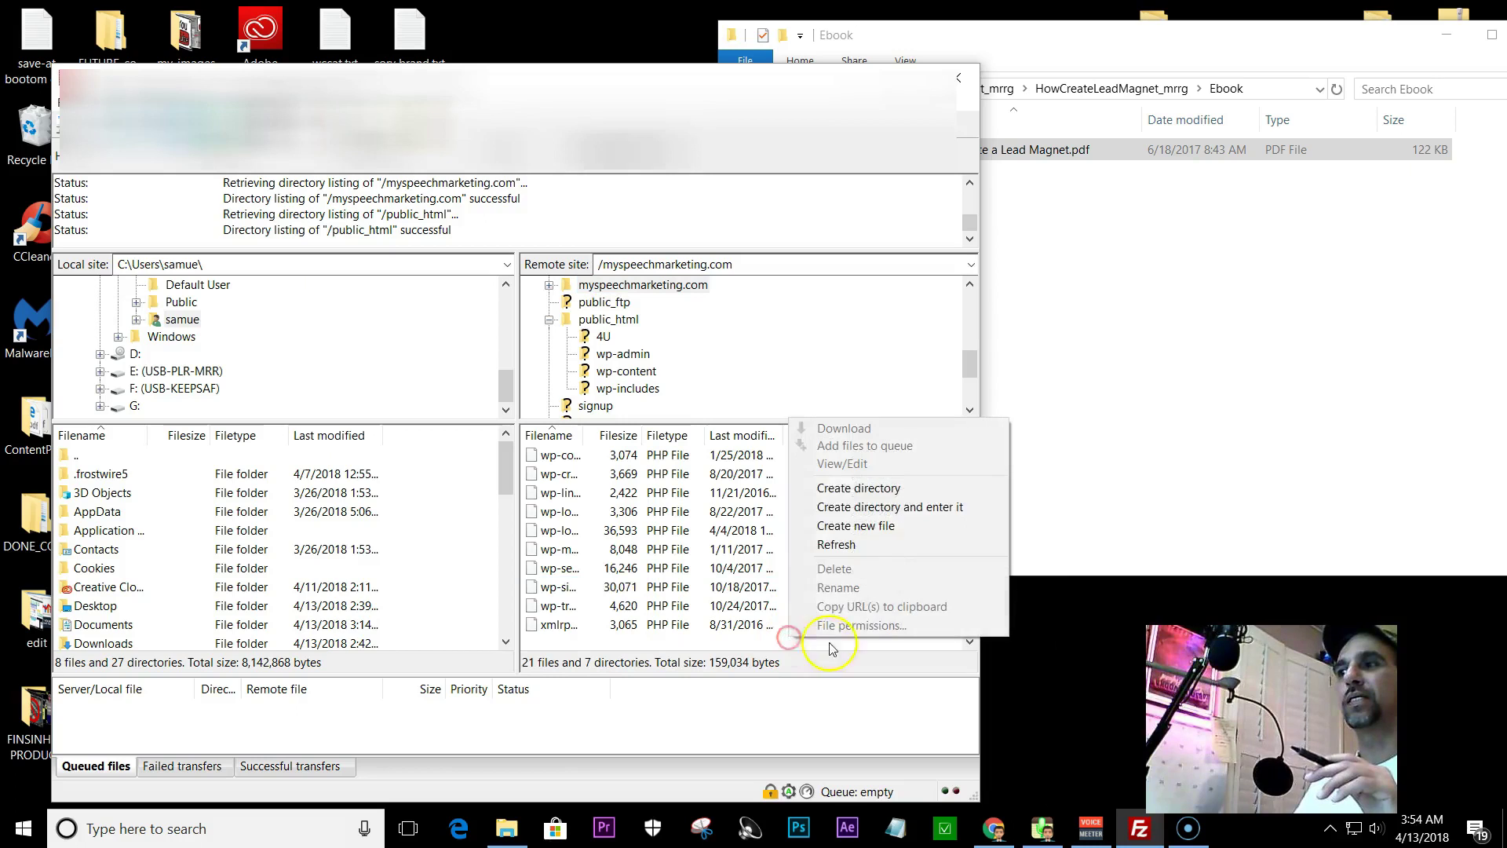
left_click(840, 490)
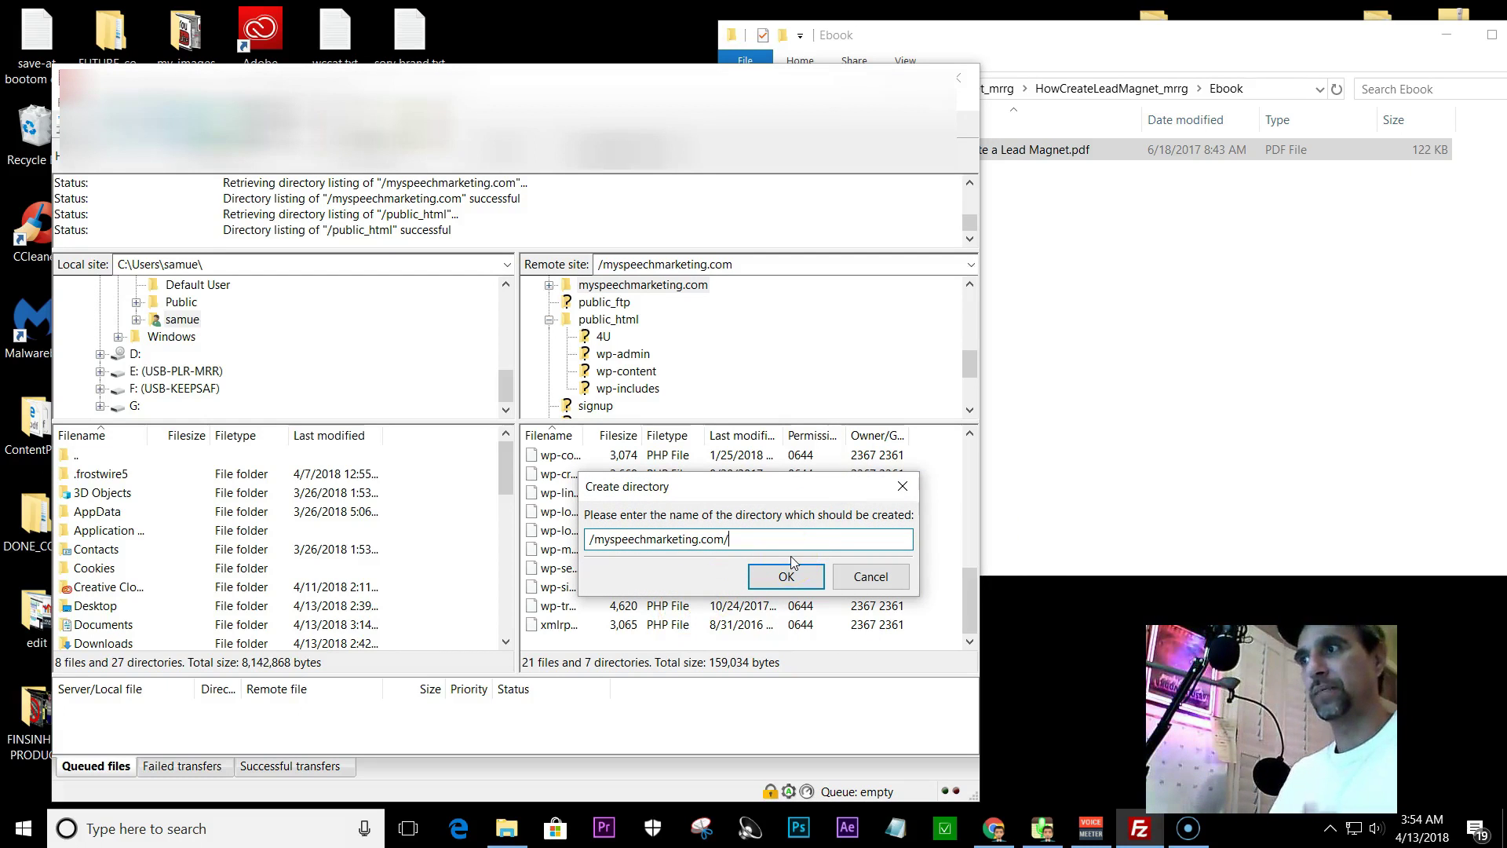
type("testforLM")
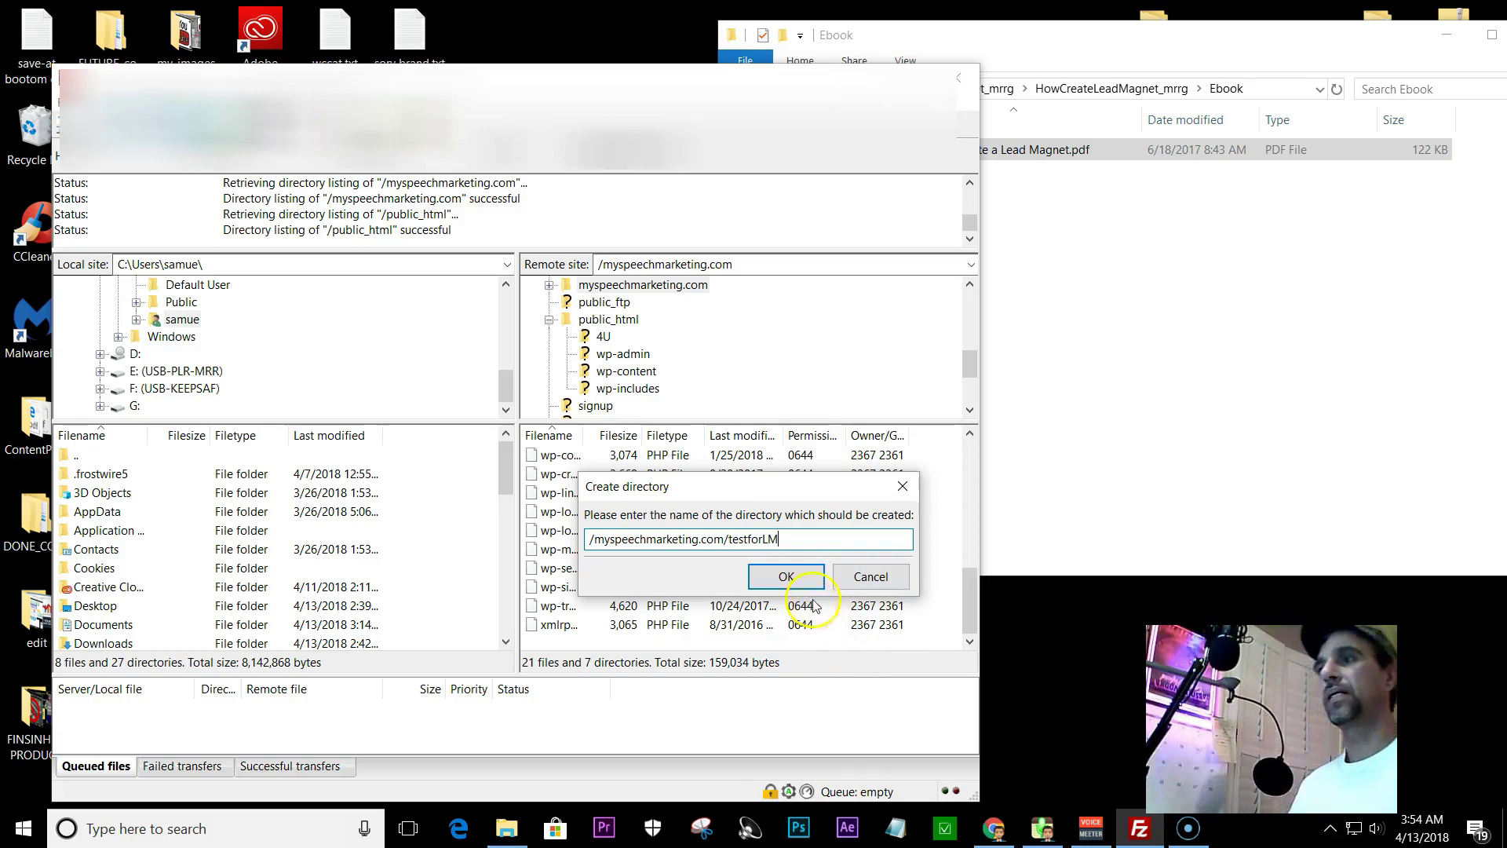
left_click(786, 577)
scroll(835, 572, "up", 4)
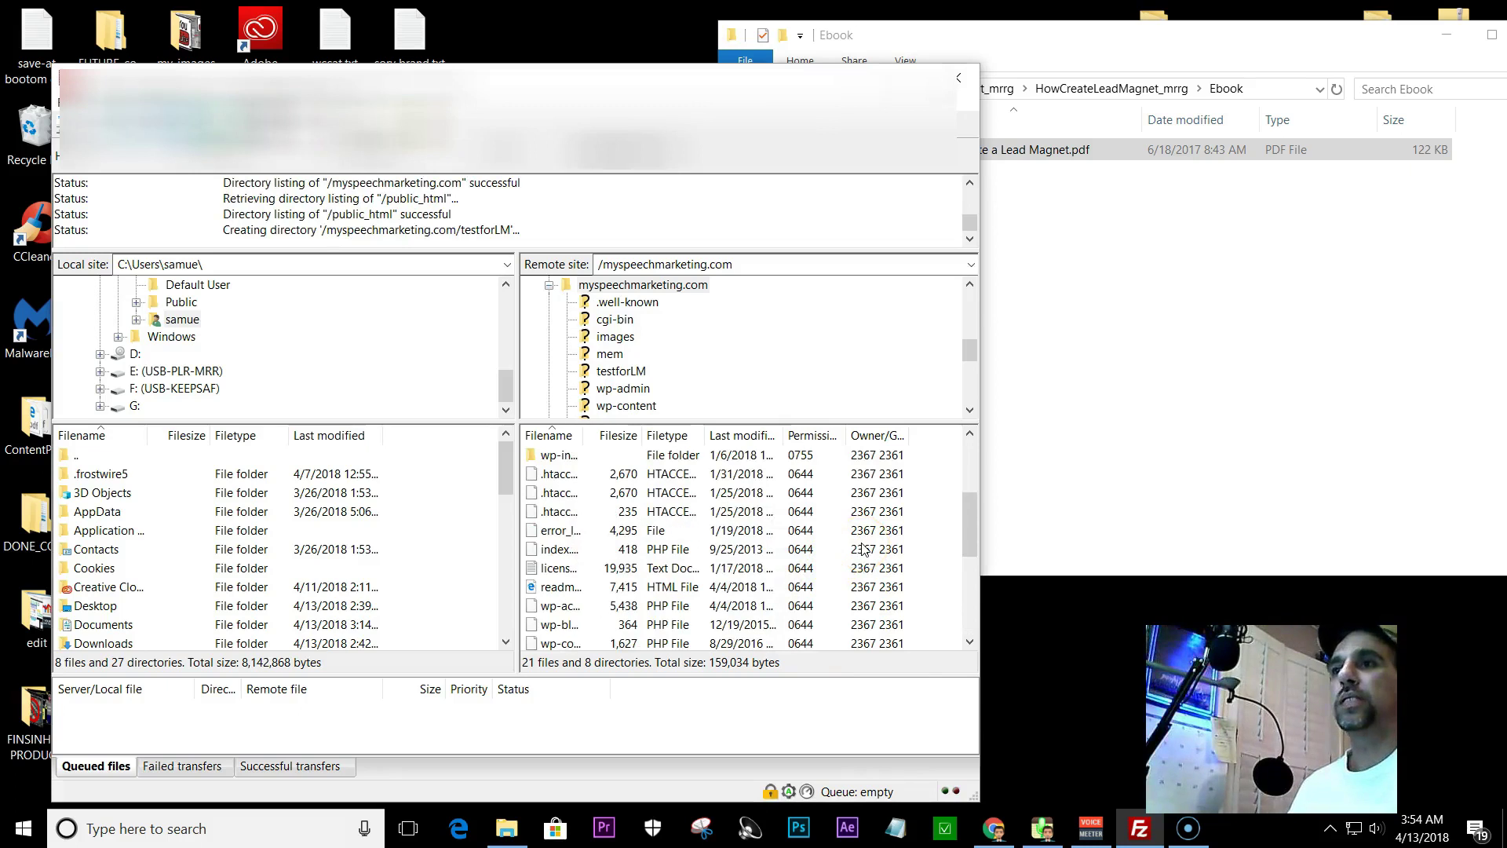
left_click_drag(975, 533, 973, 476)
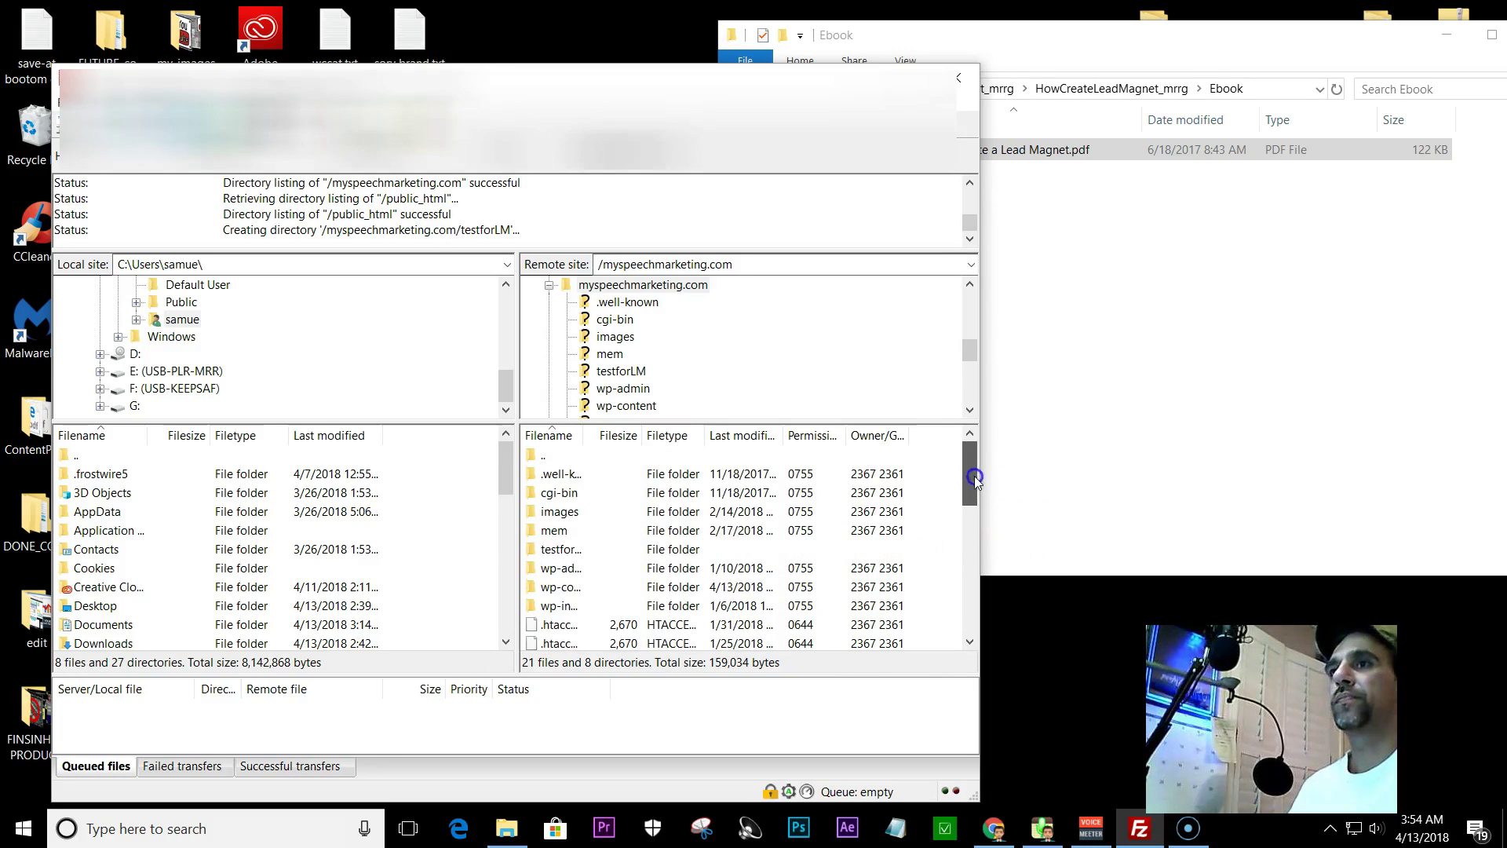
double_click(531, 552)
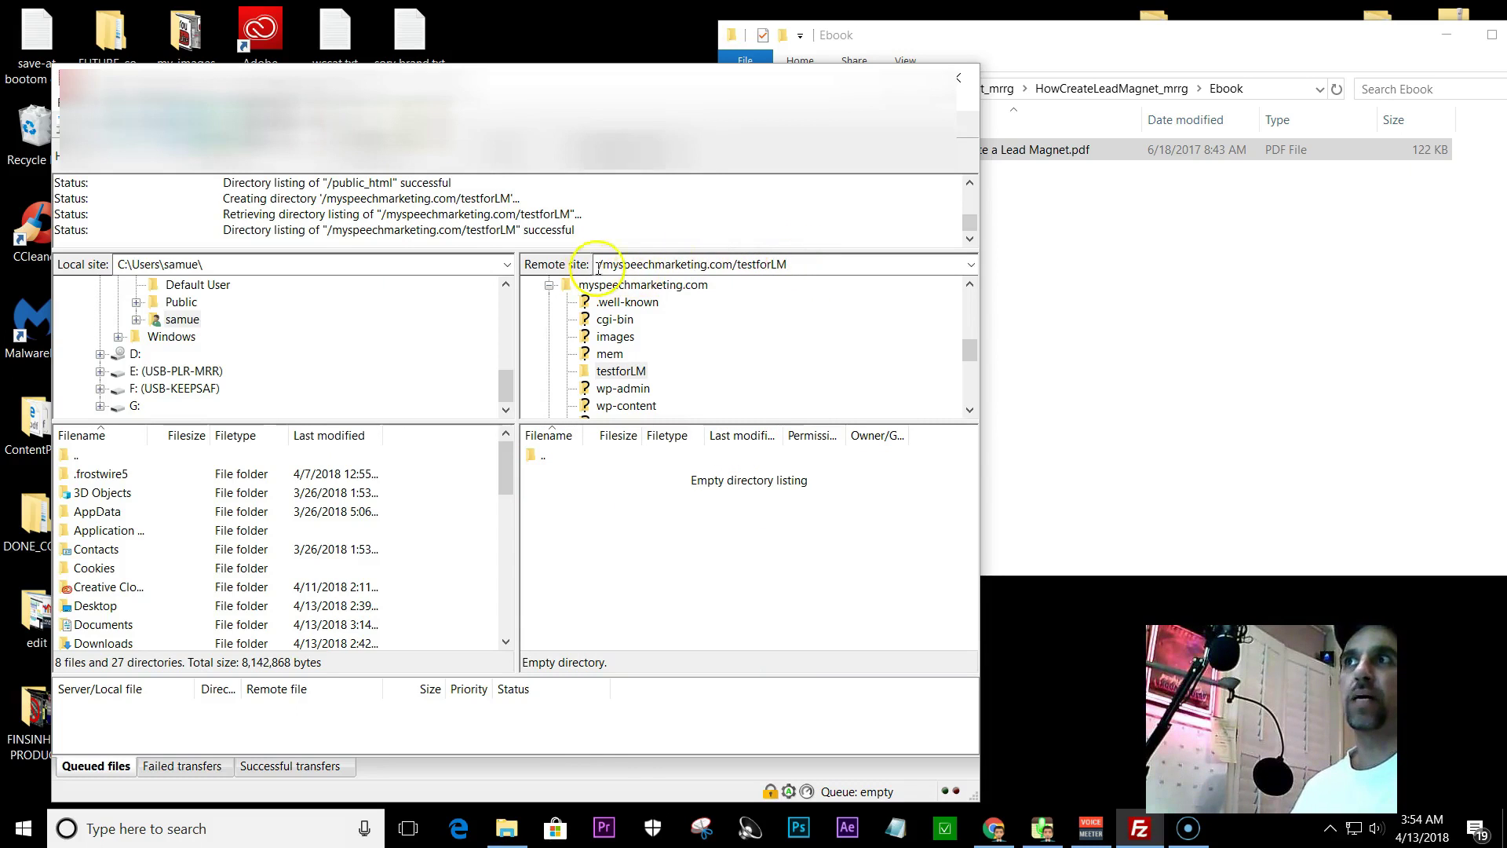
left_click(800, 266)
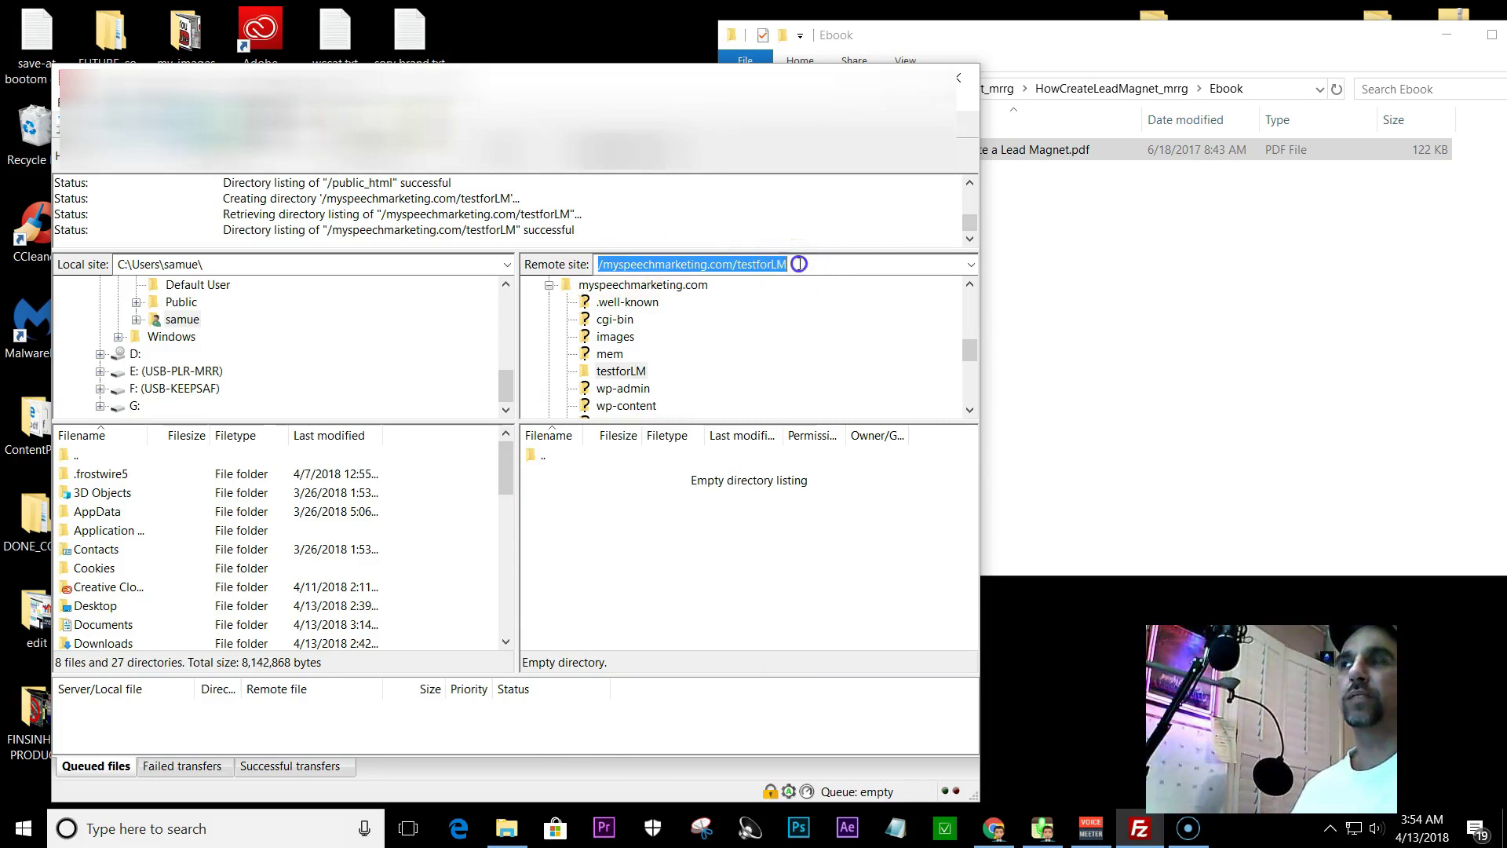
- Copy /myspeechmarketing.com/testforLM into a Notepad note, then bring the Ebook window back into view
right_click(734, 266)
left_click(777, 320)
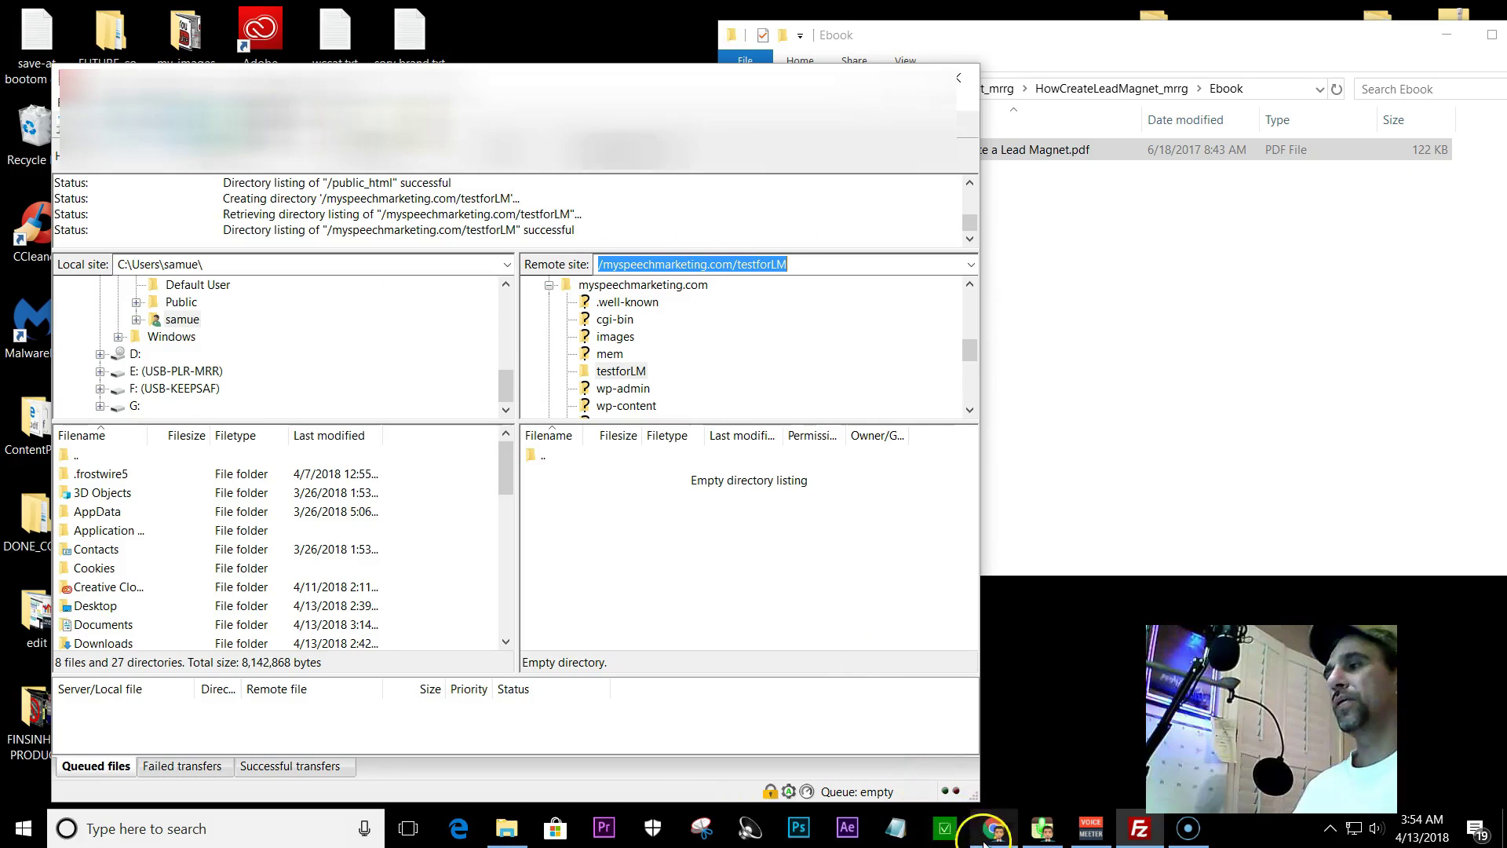
left_click(895, 827)
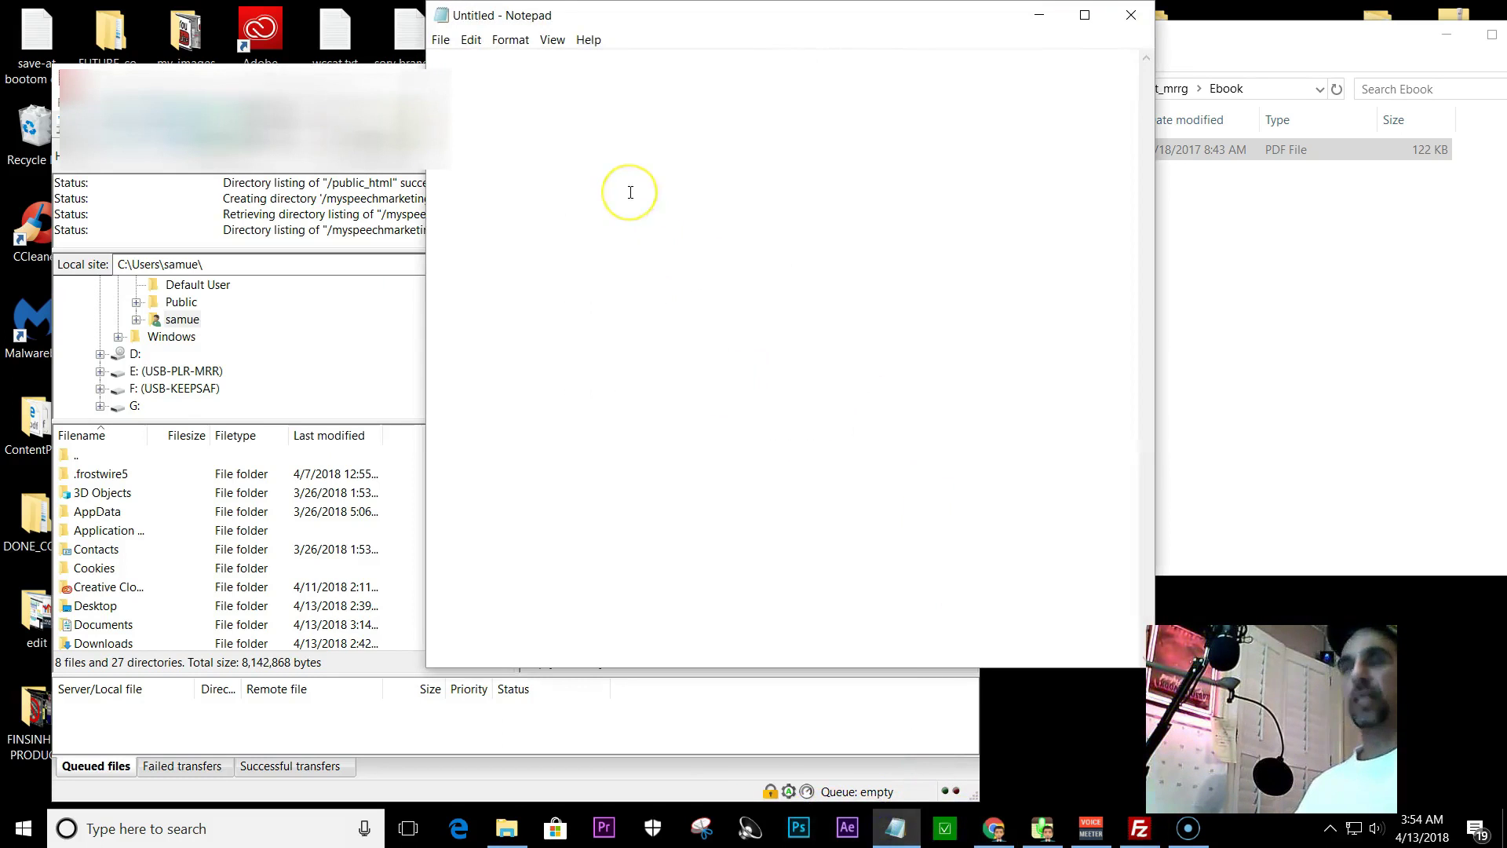
key("ctrl+v")
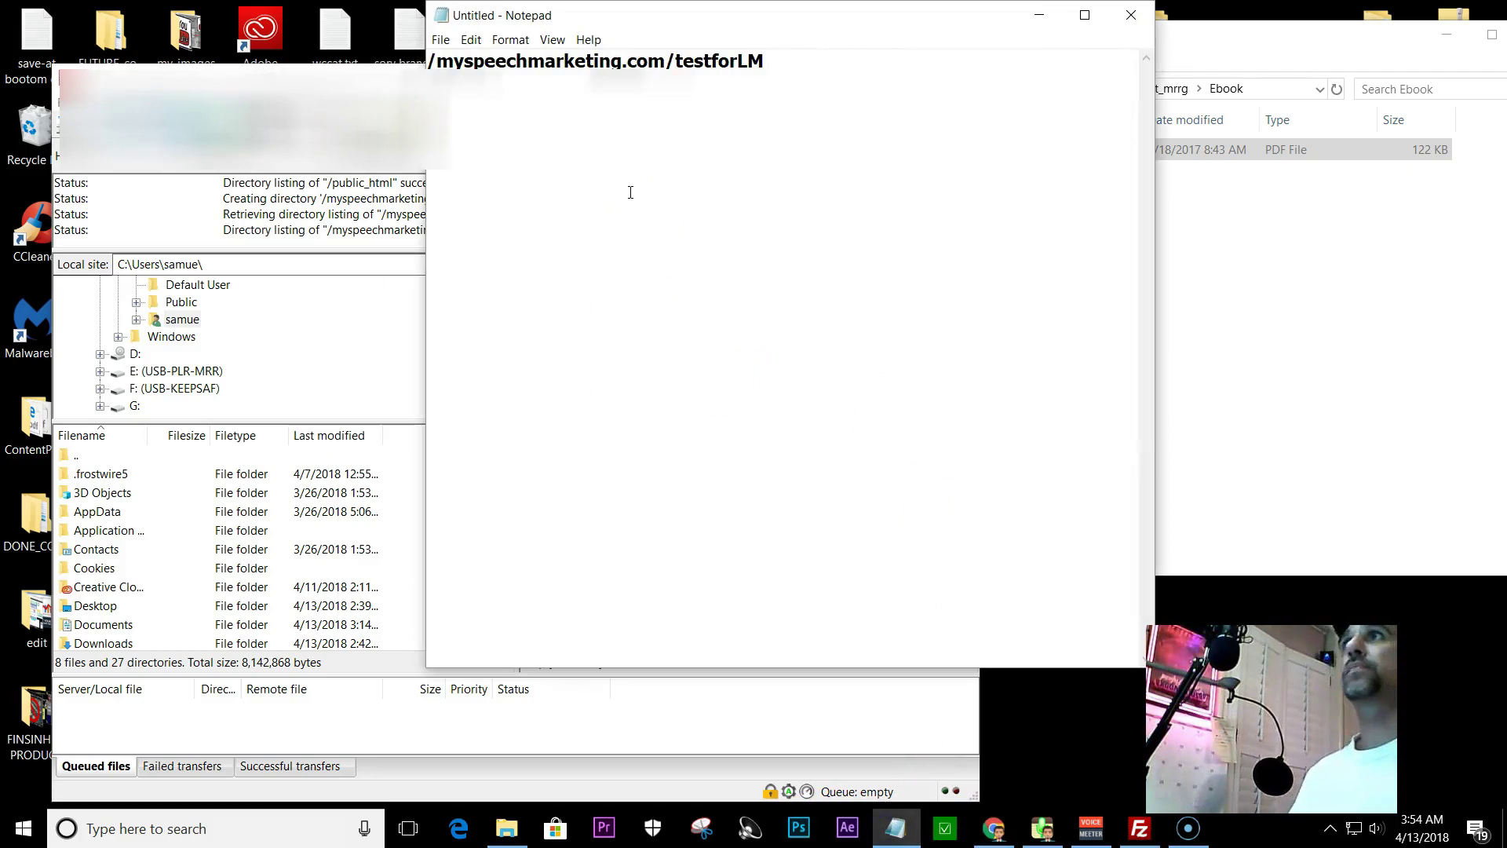
left_click(1039, 16)
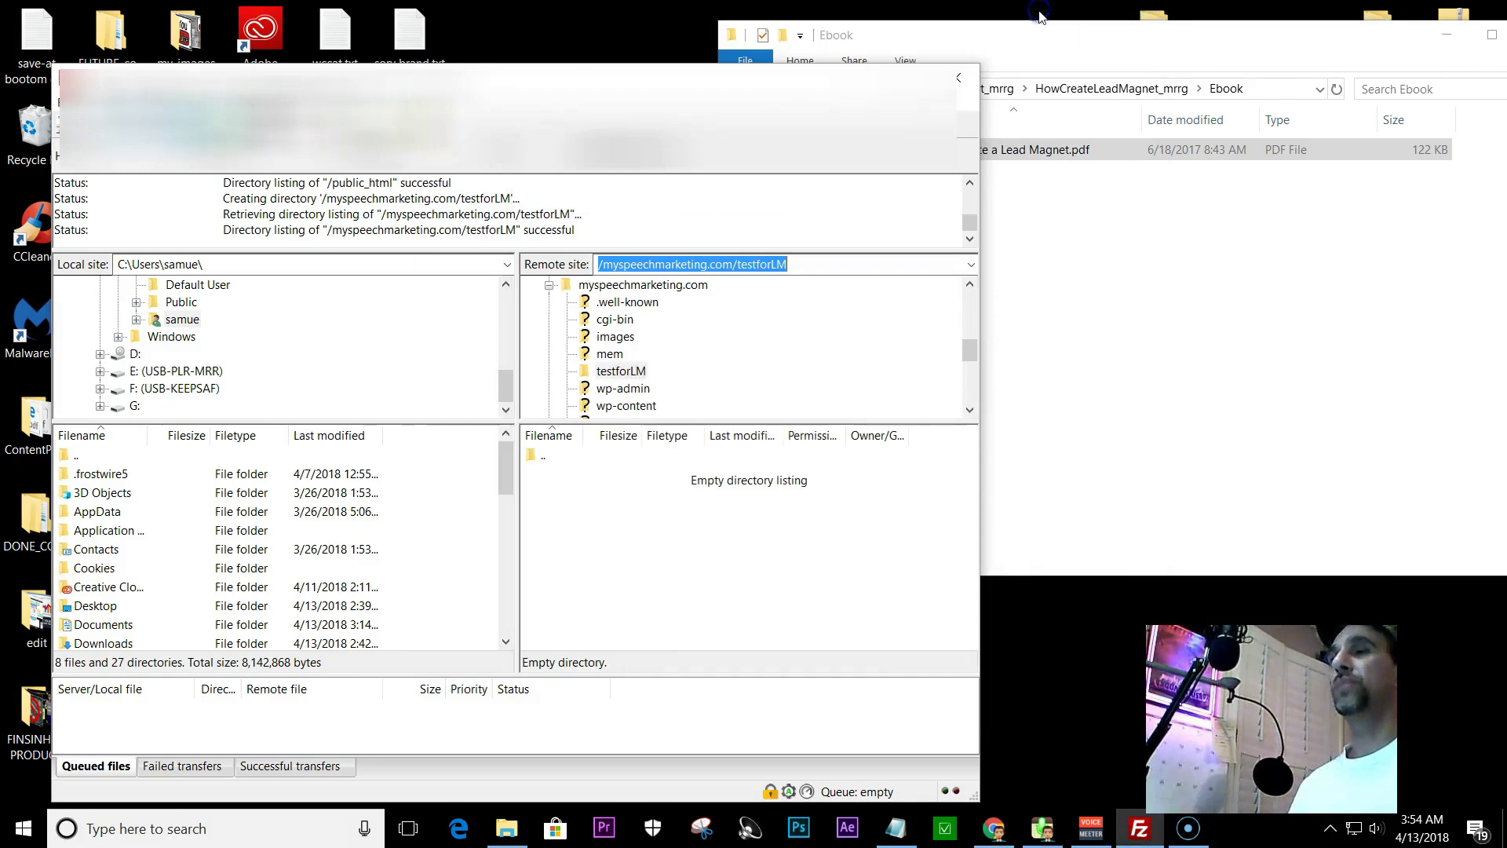
left_click(1097, 43)
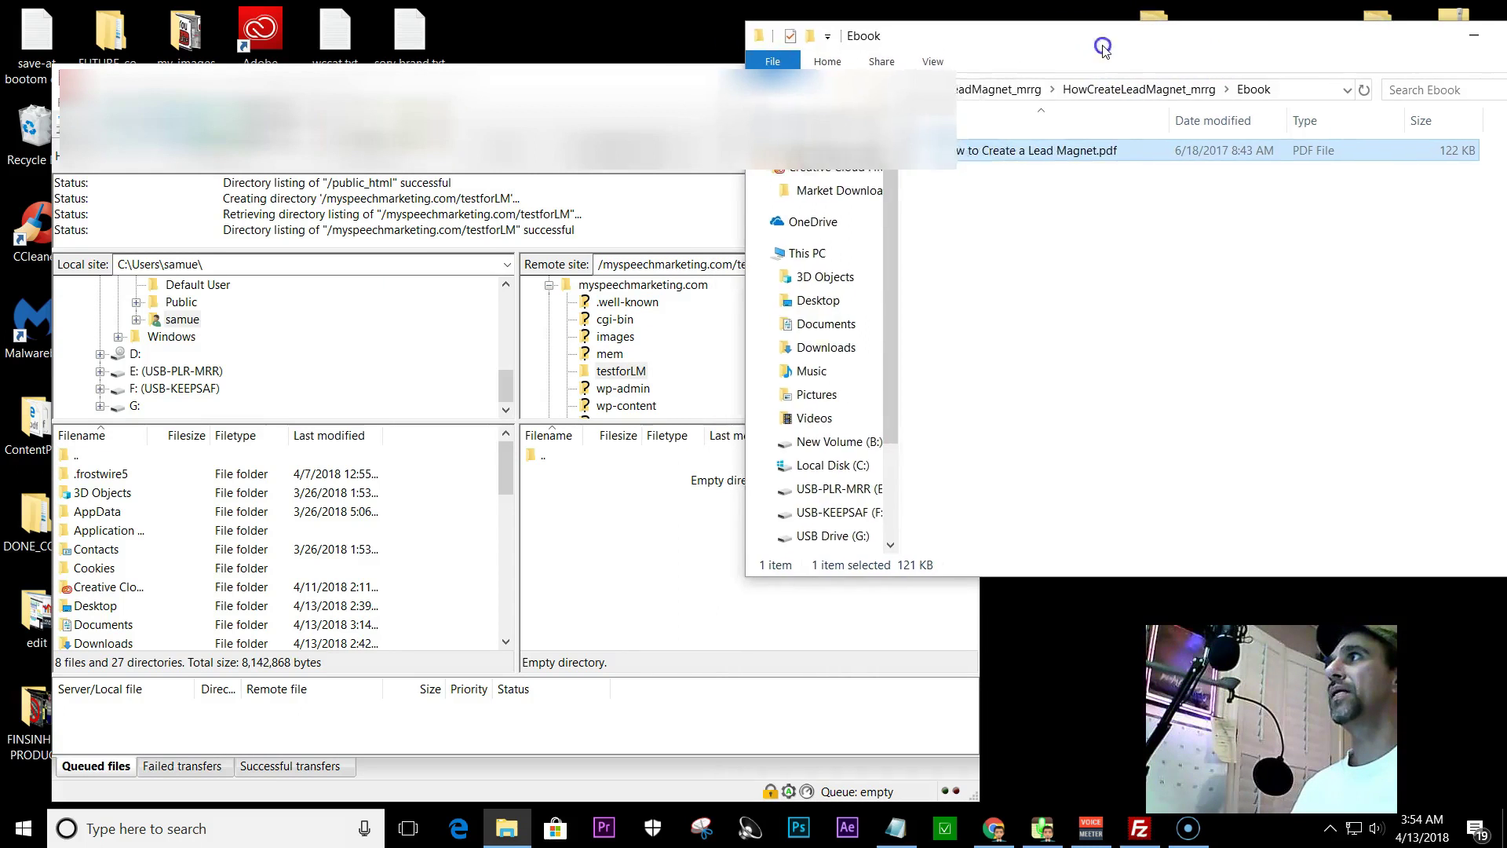
left_click_drag(1079, 66, 1346, 96)
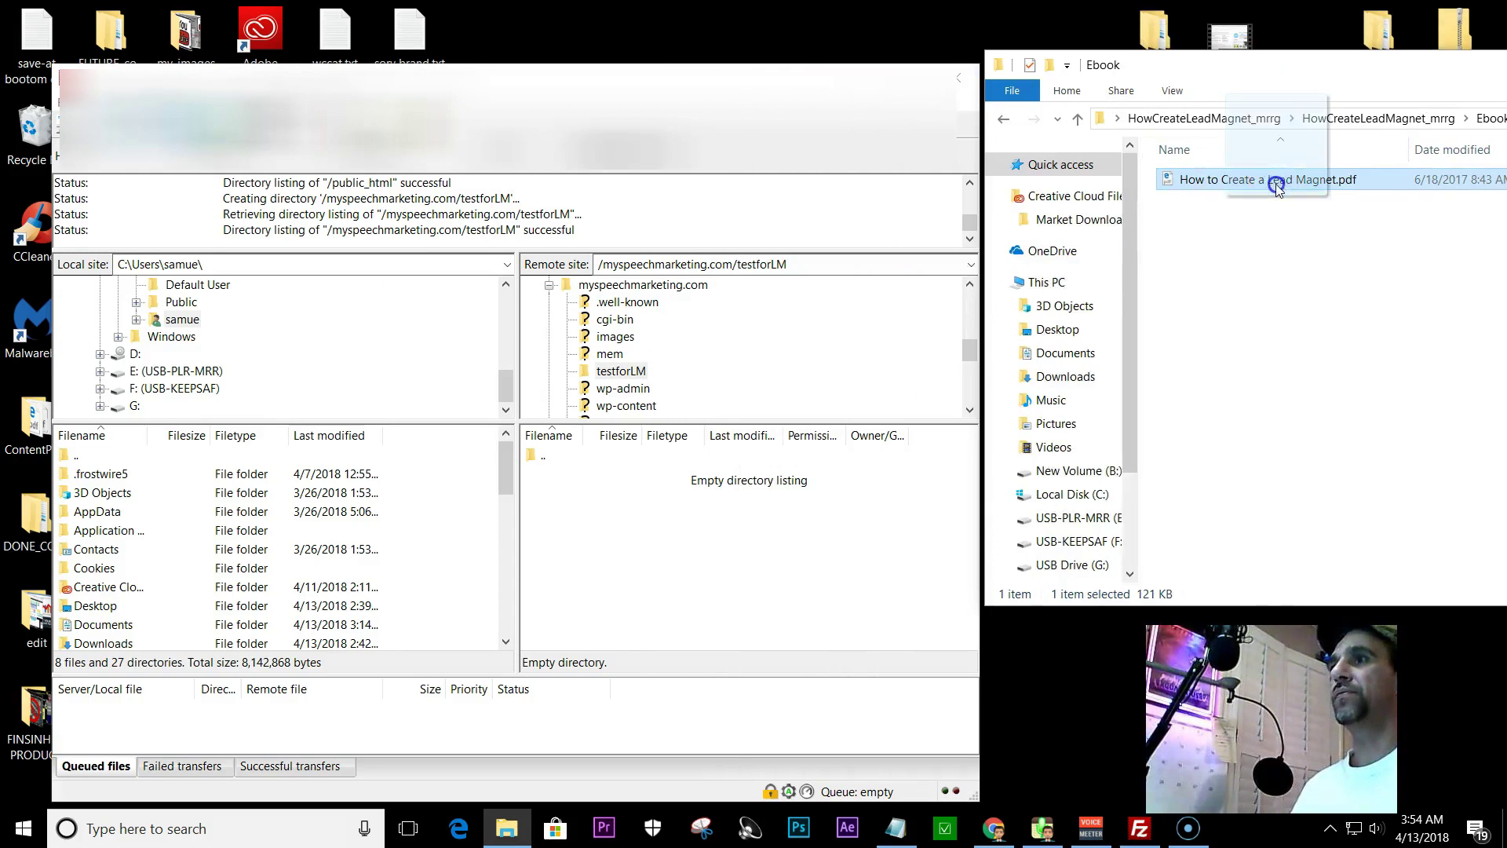
- Rename 'How to Create a Lead Magnet.pdf' in the Ebook folder to htmalm.pdf
left_click_drag(1255, 71, 997, 75)
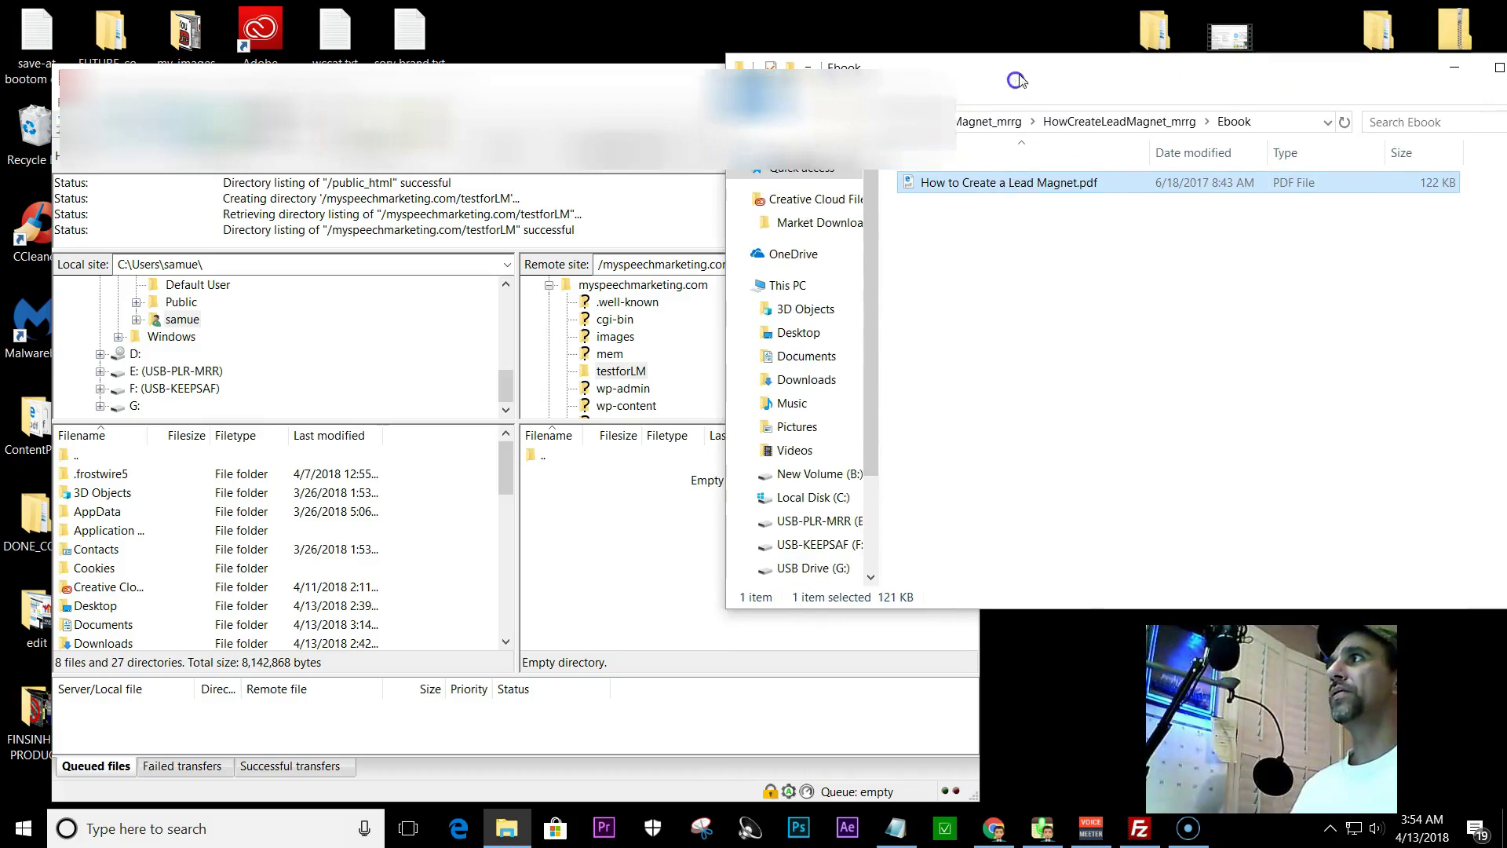
right_click(1014, 184)
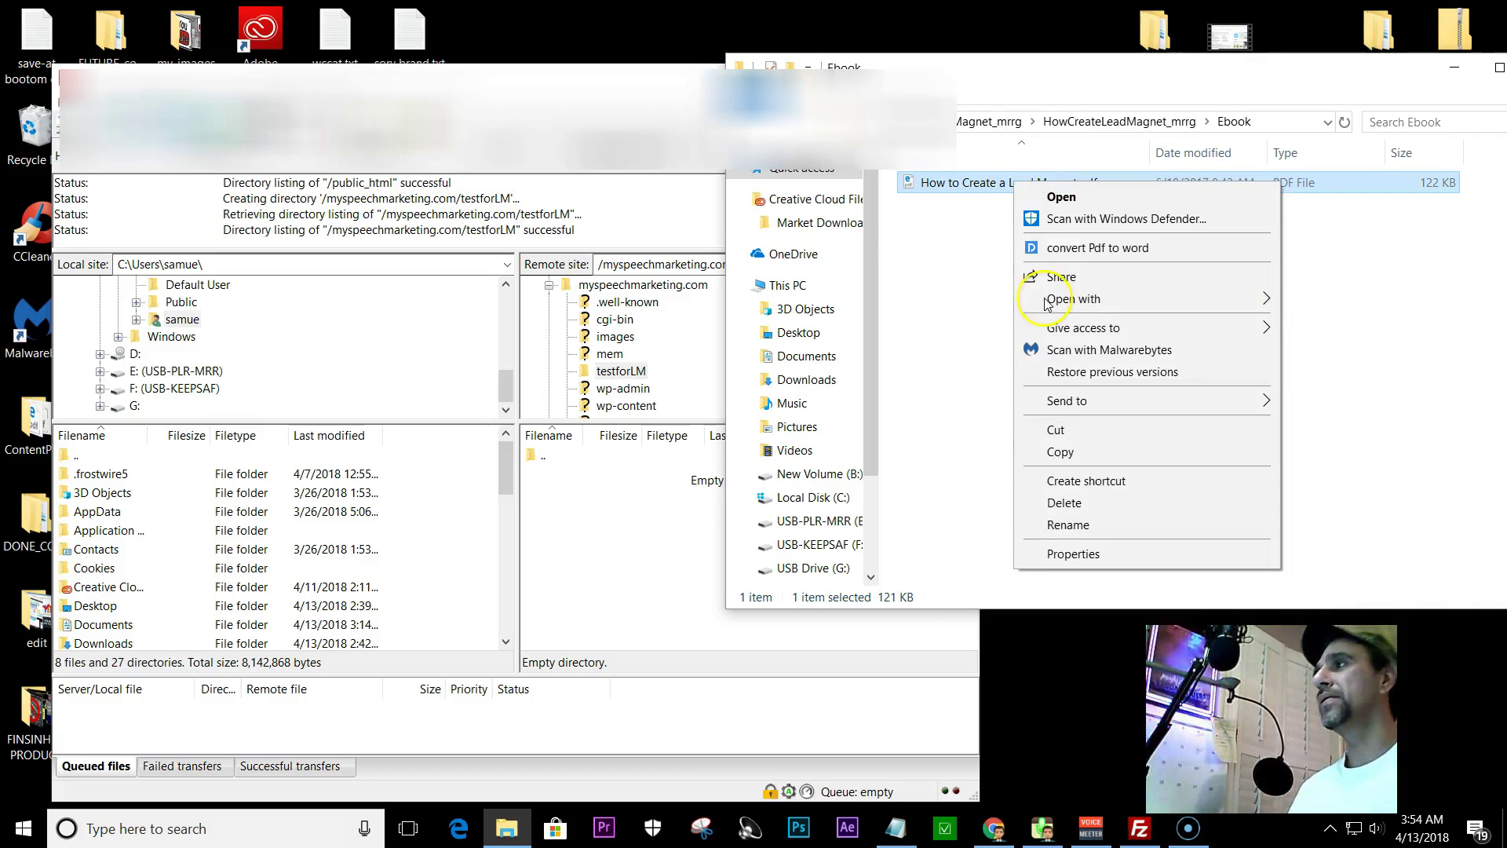
left_click(1068, 524)
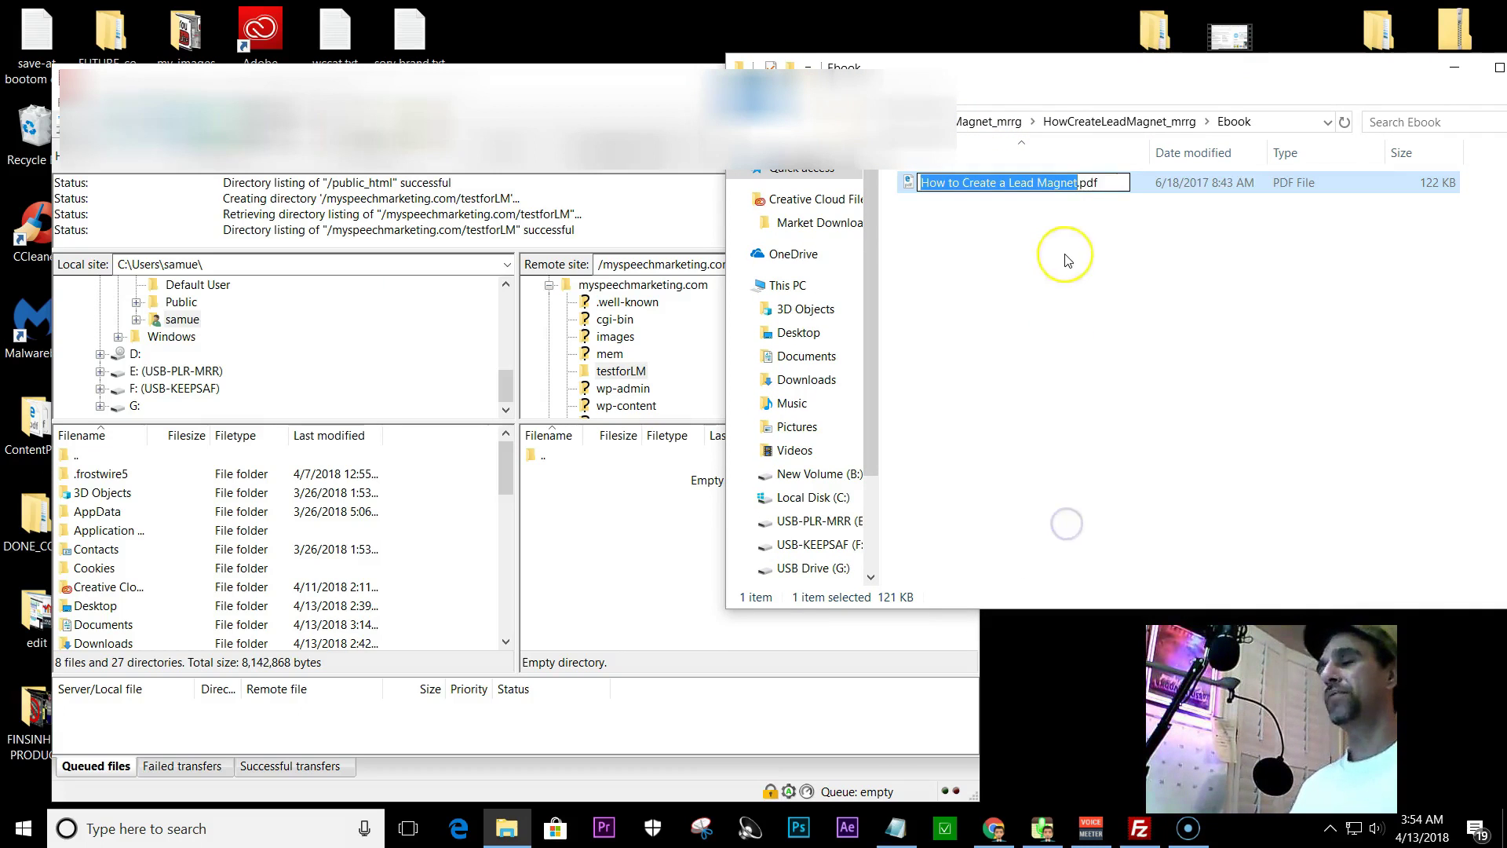
key("BackSpace")
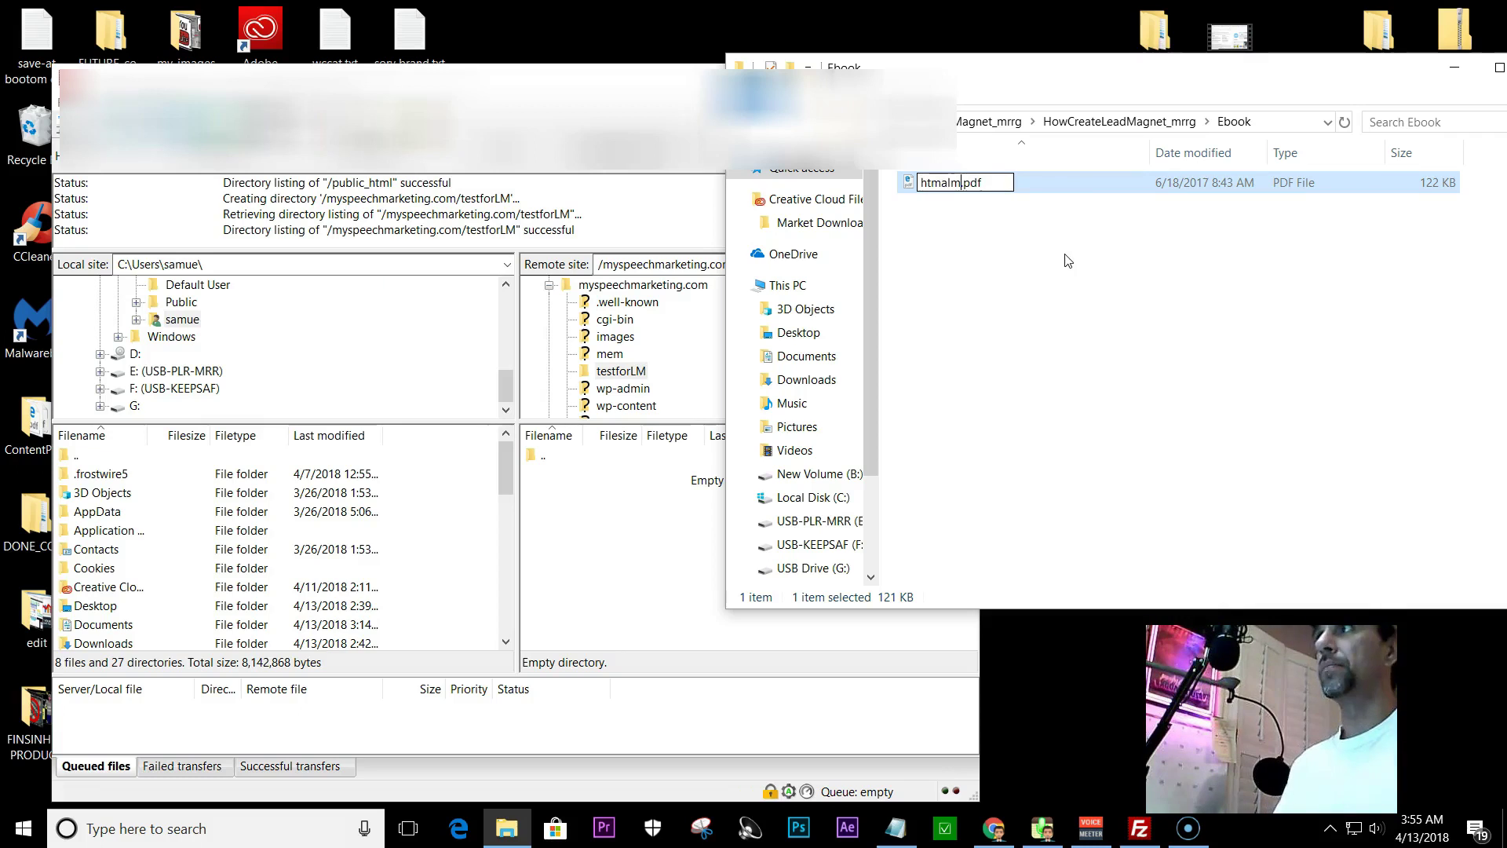
left_click(967, 242)
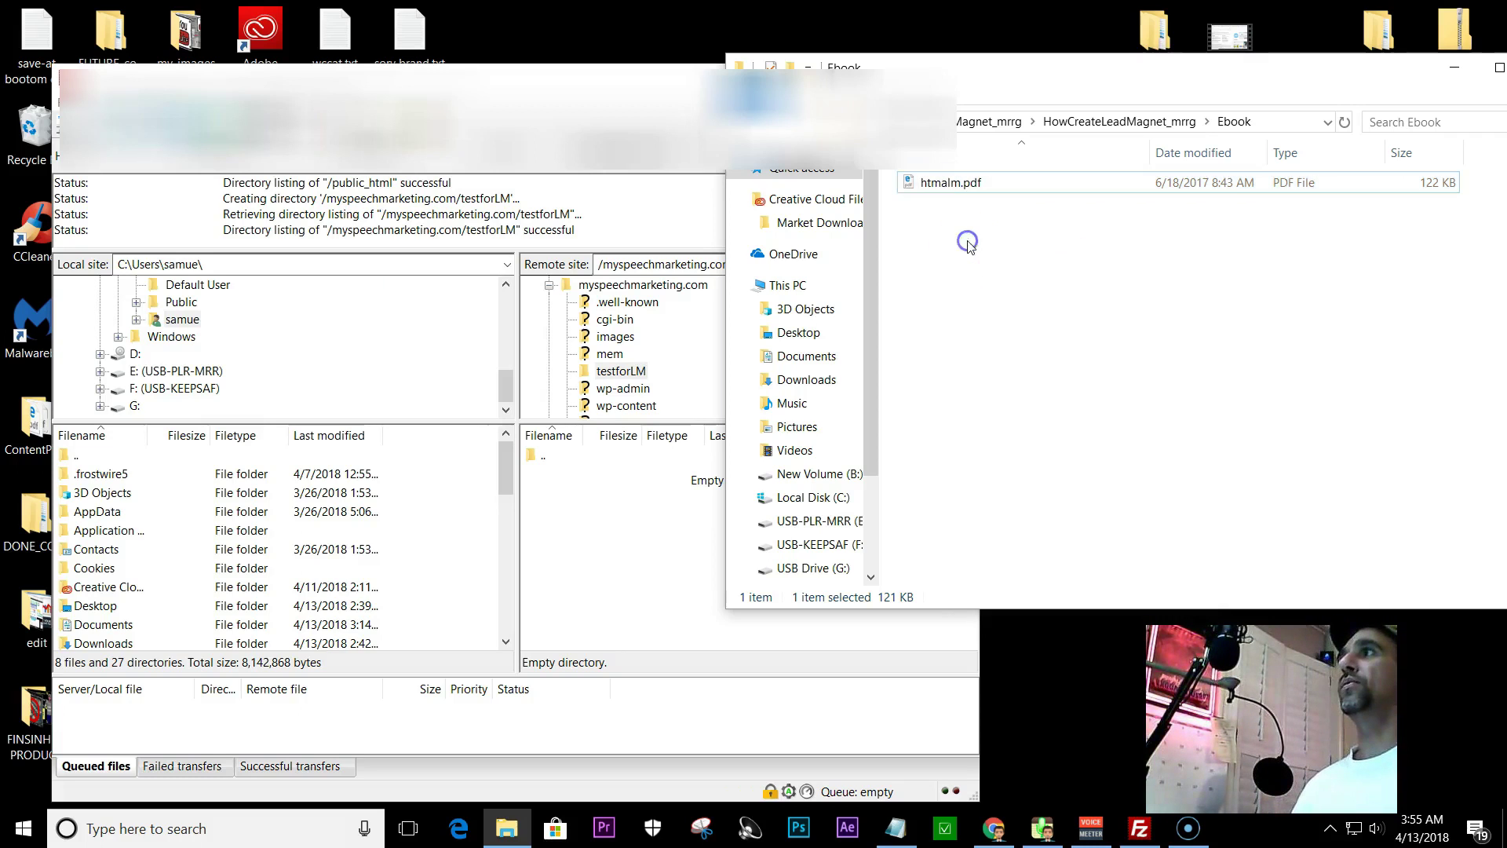
left_click_drag(1041, 76, 1238, 92)
- Drag htmalm.pdf into the server's testforLM folder, then minimize FileZilla and close the Ebook window
left_click_drag(1199, 191, 781, 563)
left_click_drag(1251, 195, 700, 547)
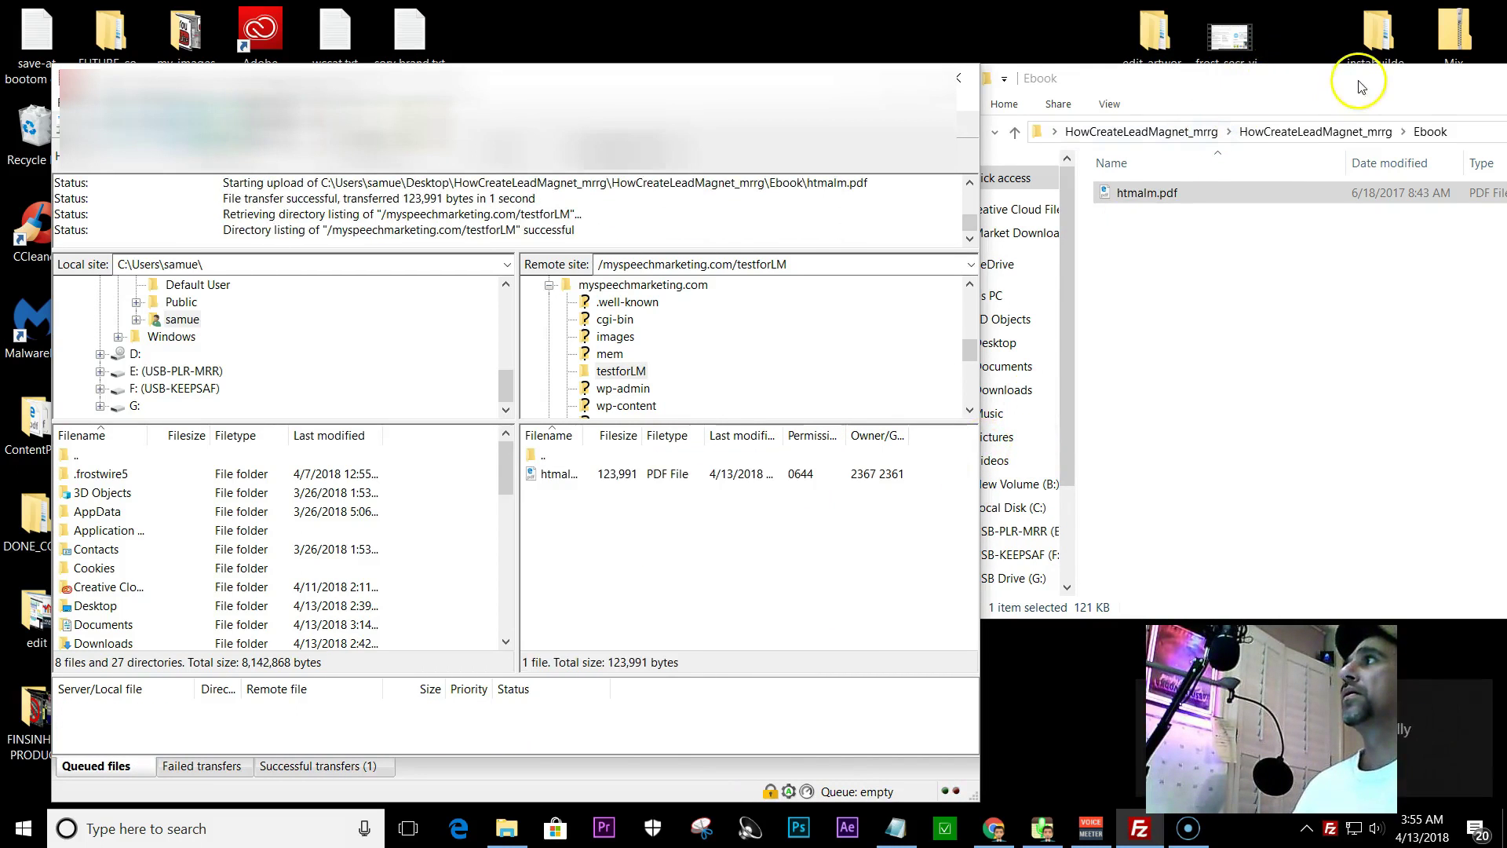
left_click(859, 75)
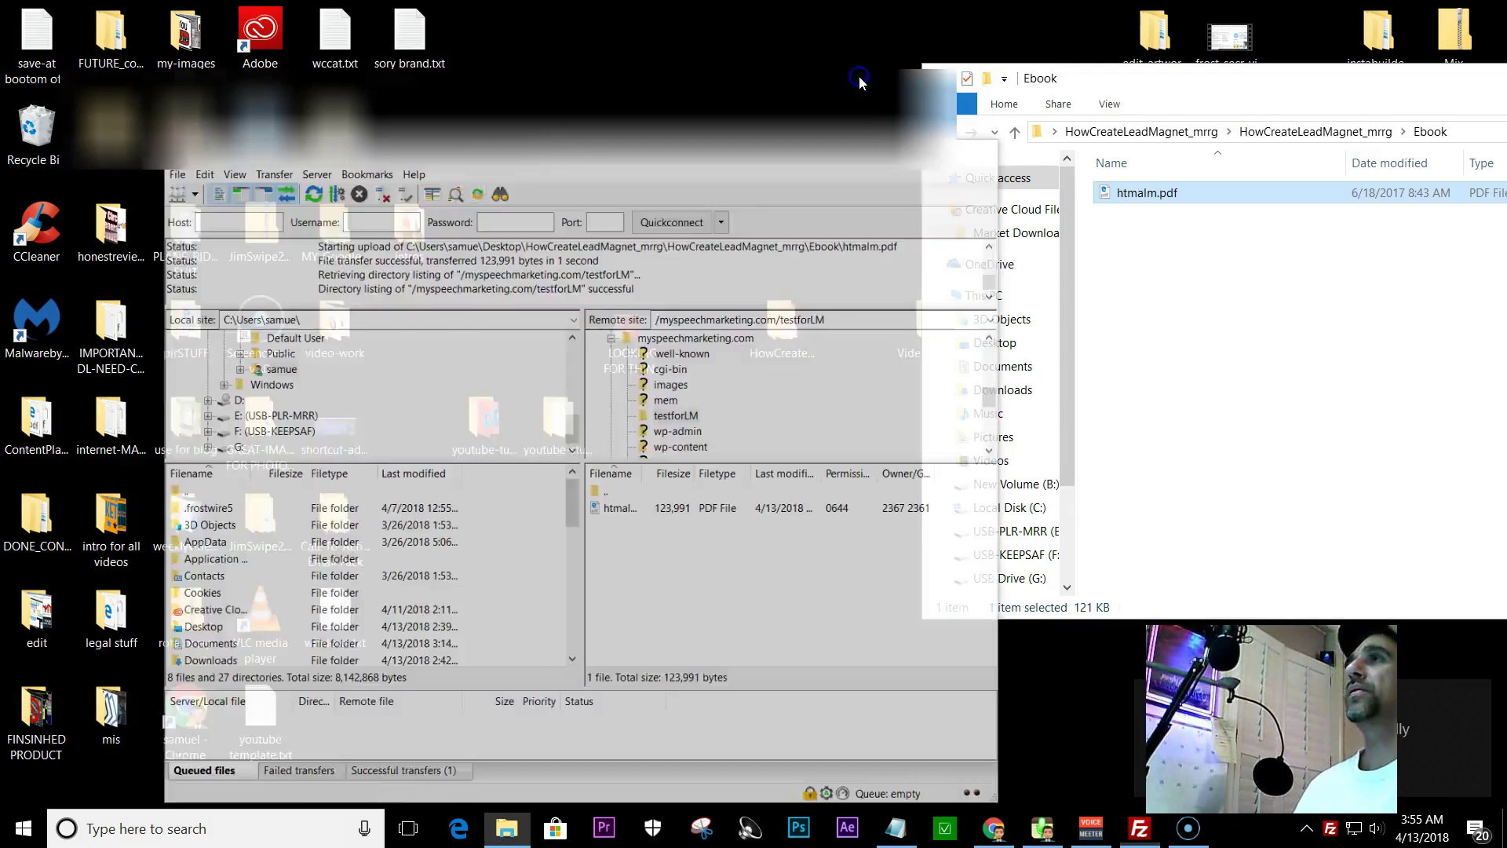
left_click_drag(1253, 94, 774, 86)
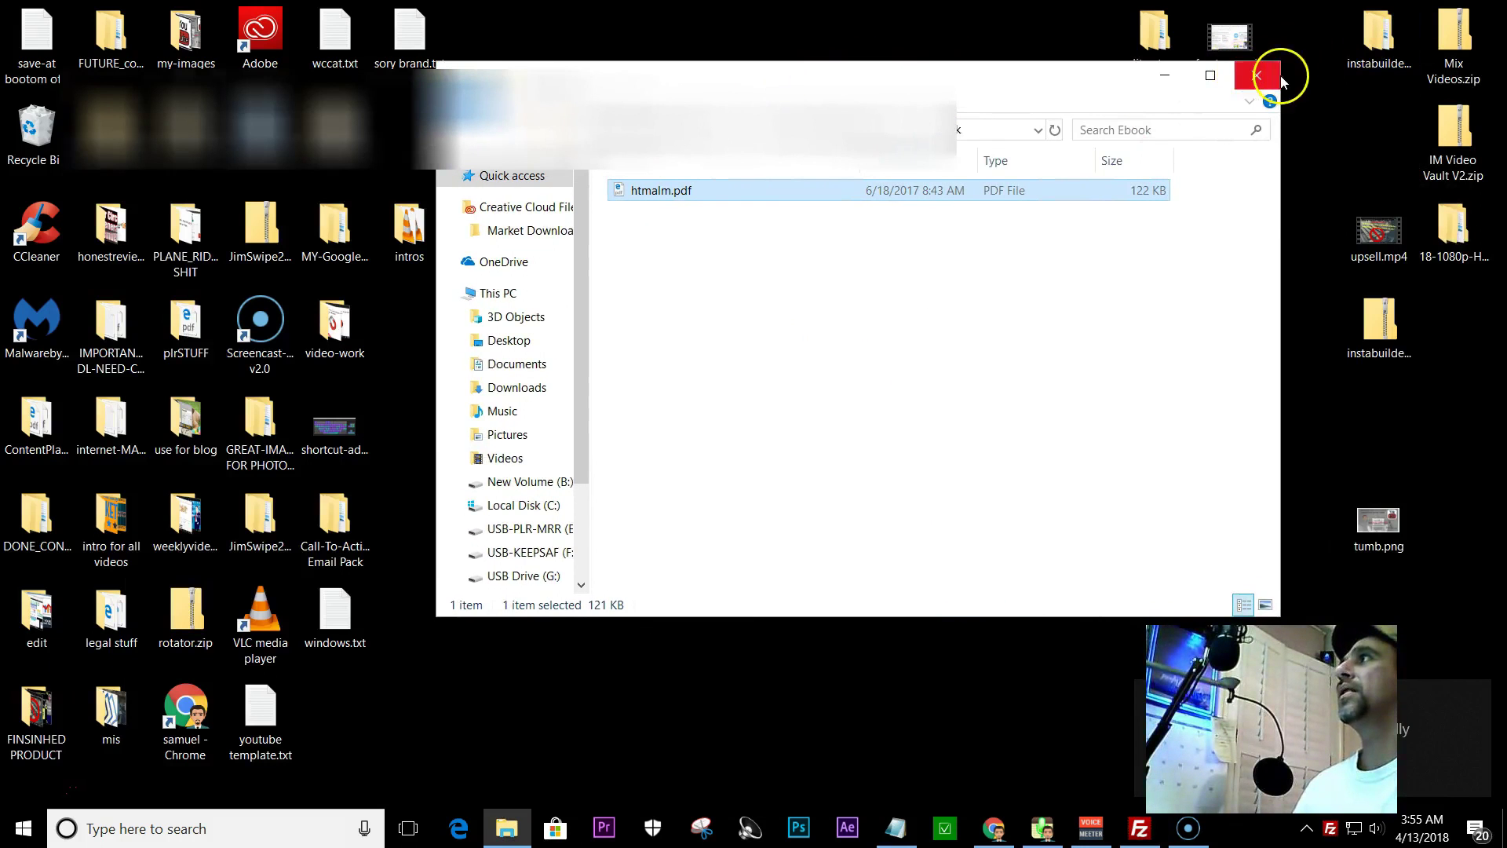
left_click(1257, 76)
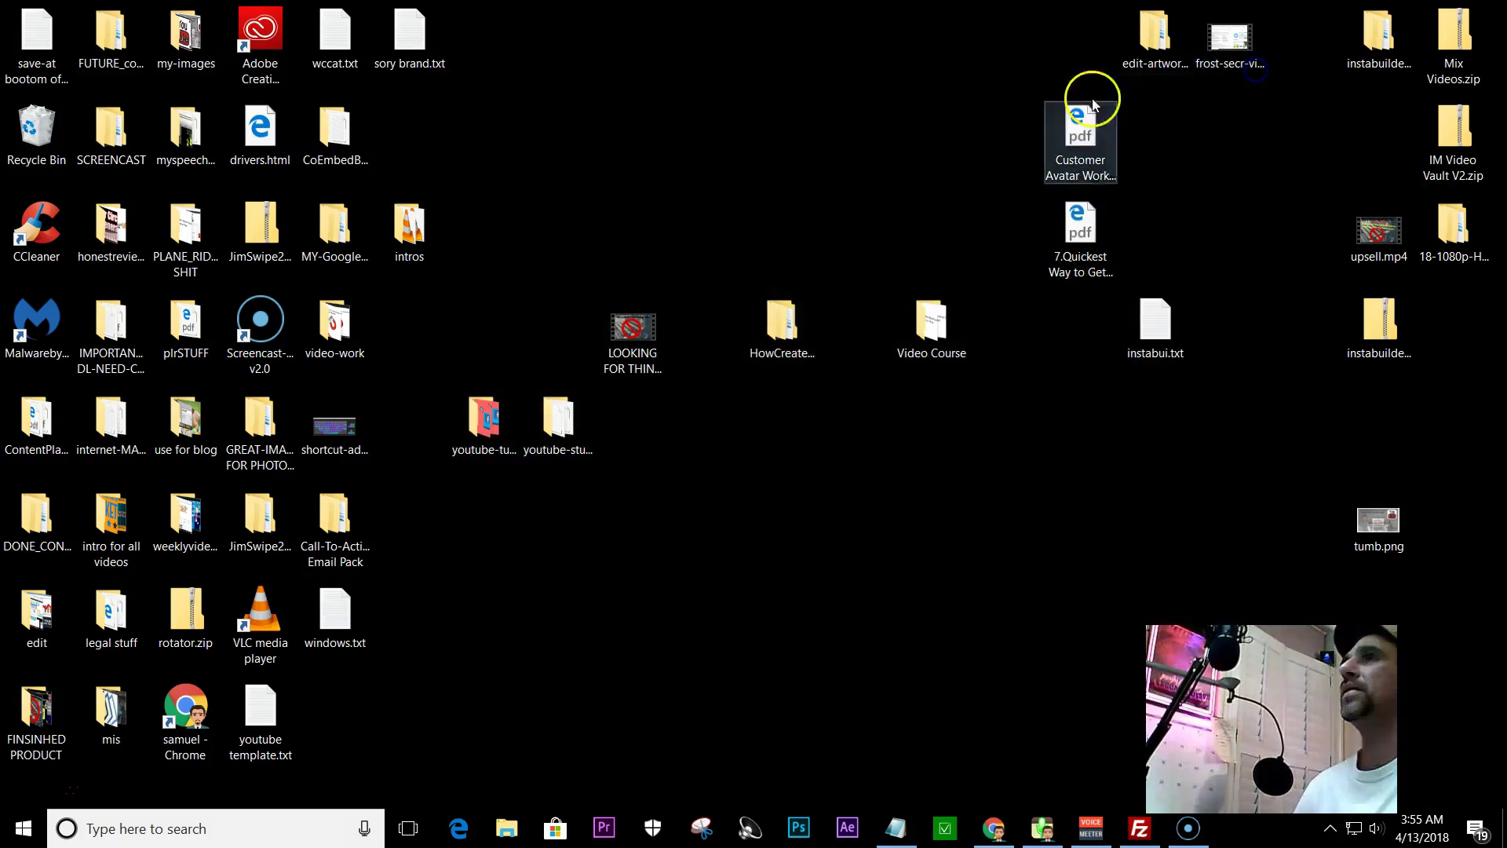
- Open the HowCreateLeadMagnet_mrrg folder from the desktop
left_click(888, 827)
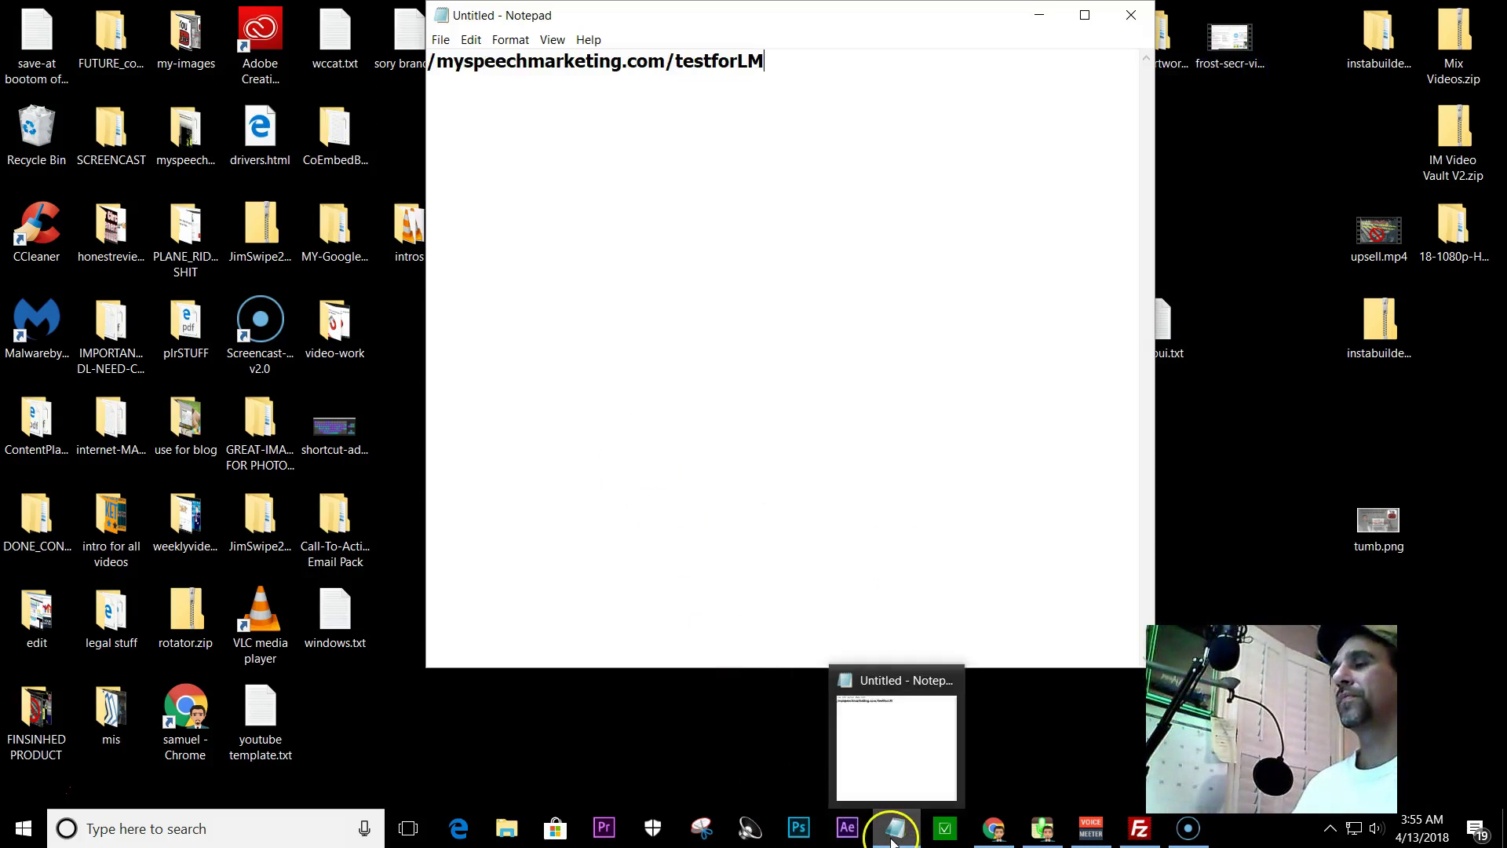
left_click(891, 834)
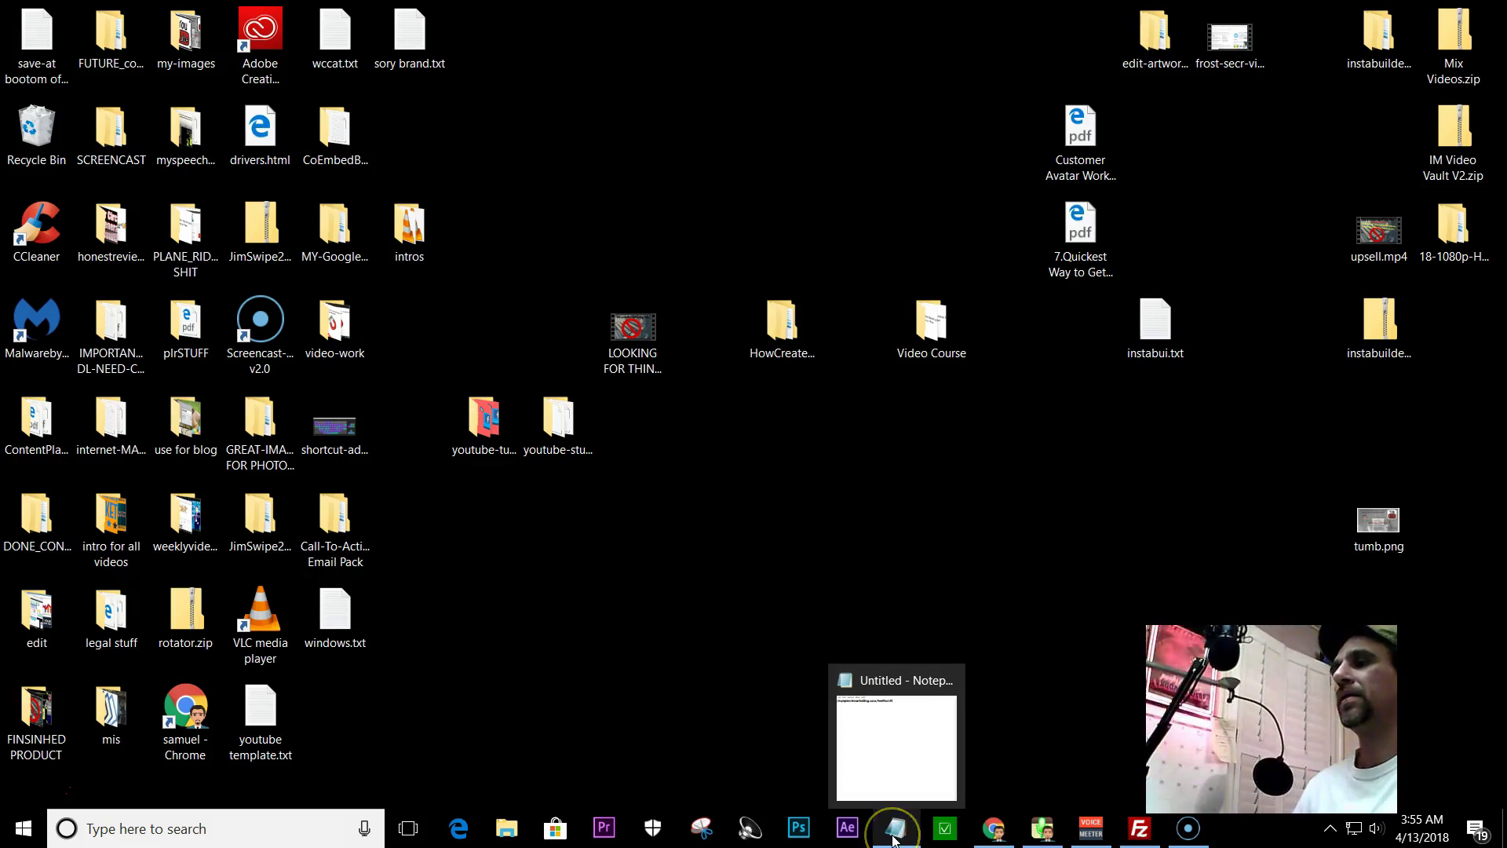
left_click(1139, 828)
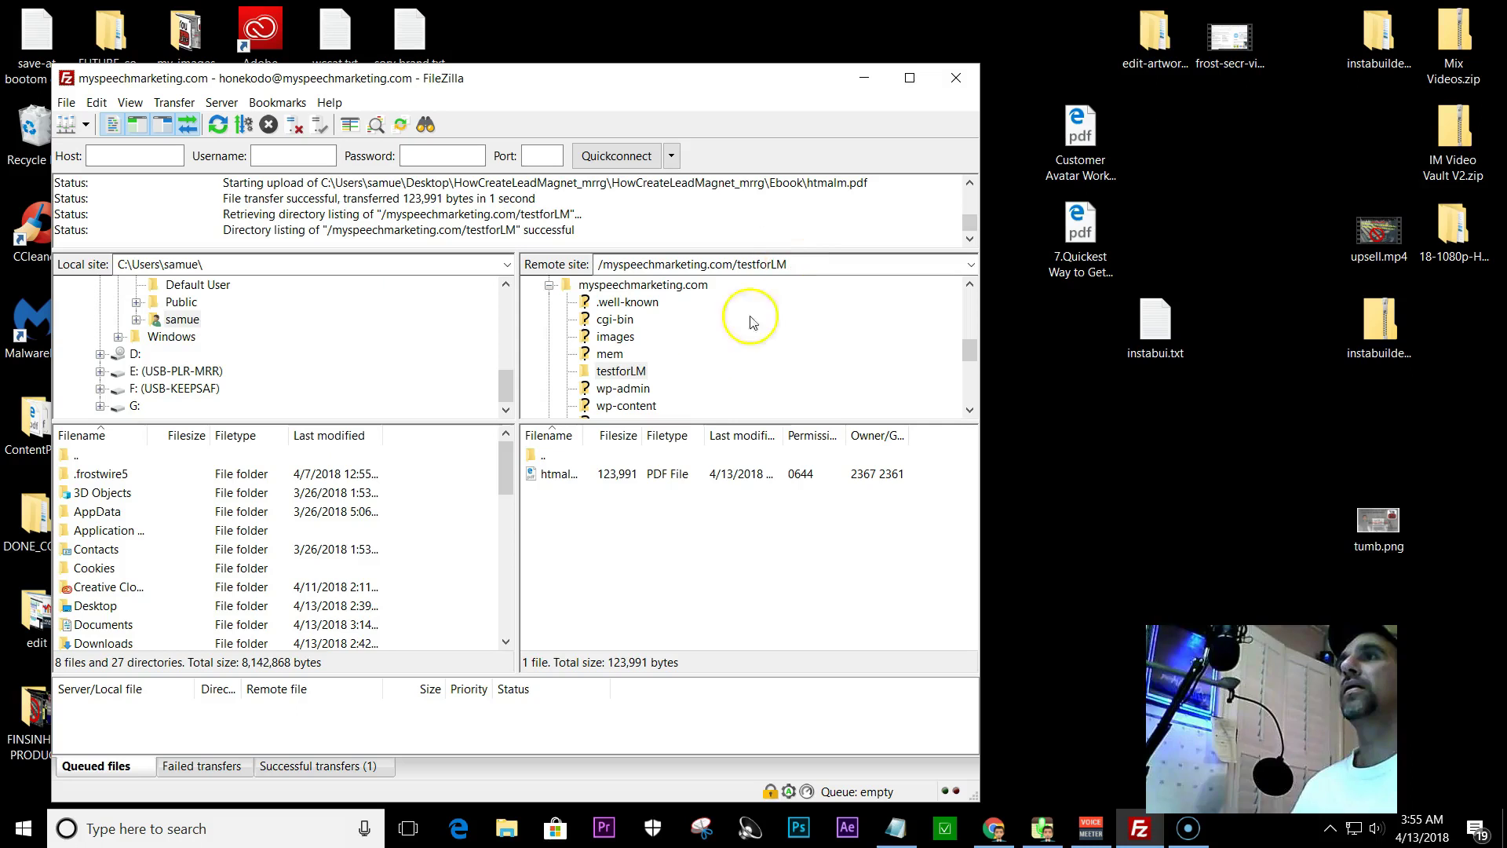
left_click(863, 82)
double_click(782, 322)
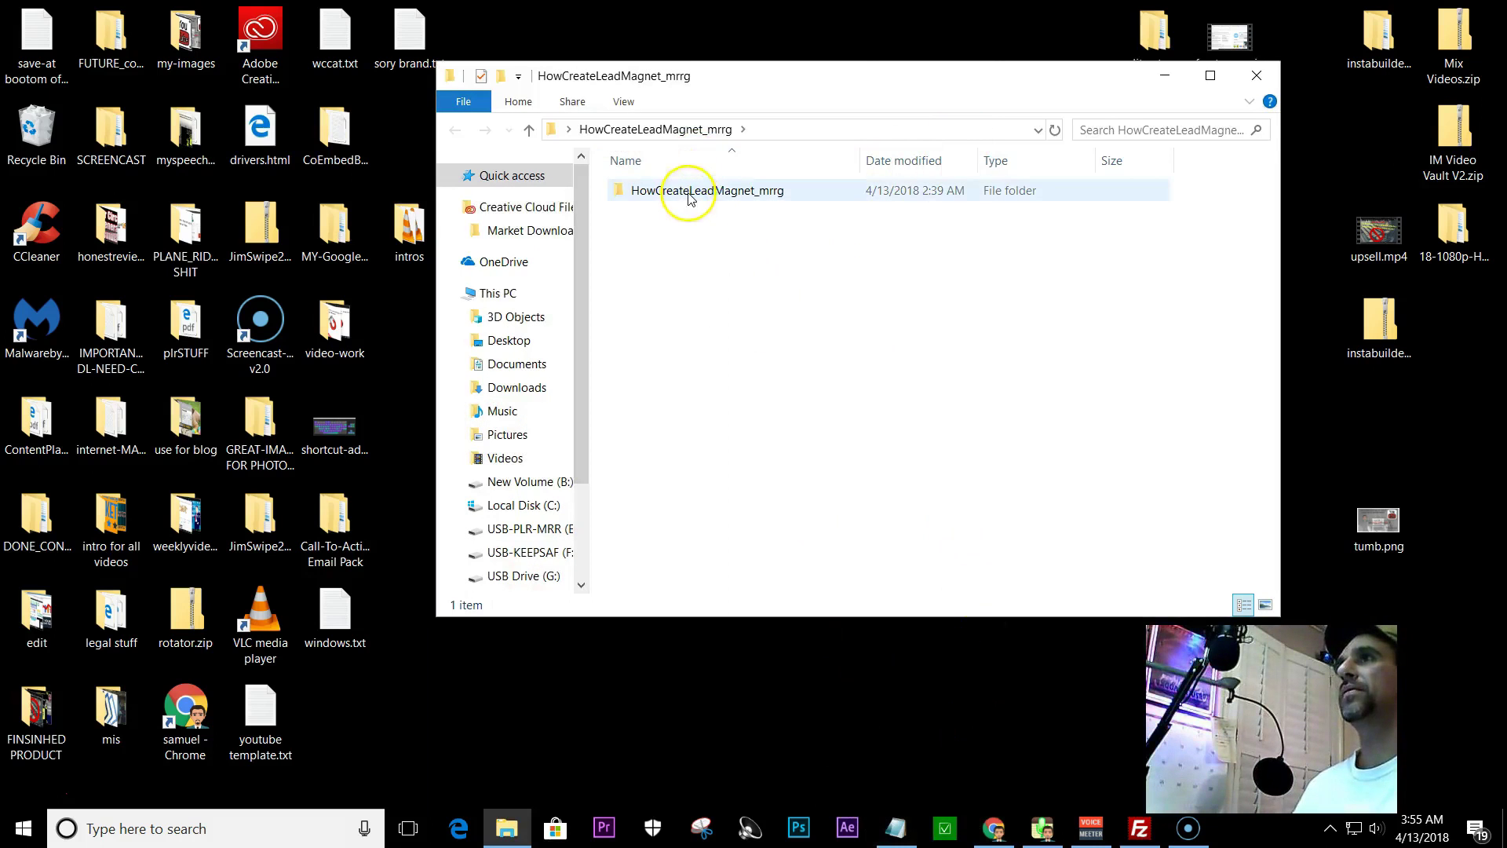
- Edit the noted path to /myspeechmarketing.com/testforLM/htmaLM and return to the FileZilla session
left_click(895, 828)
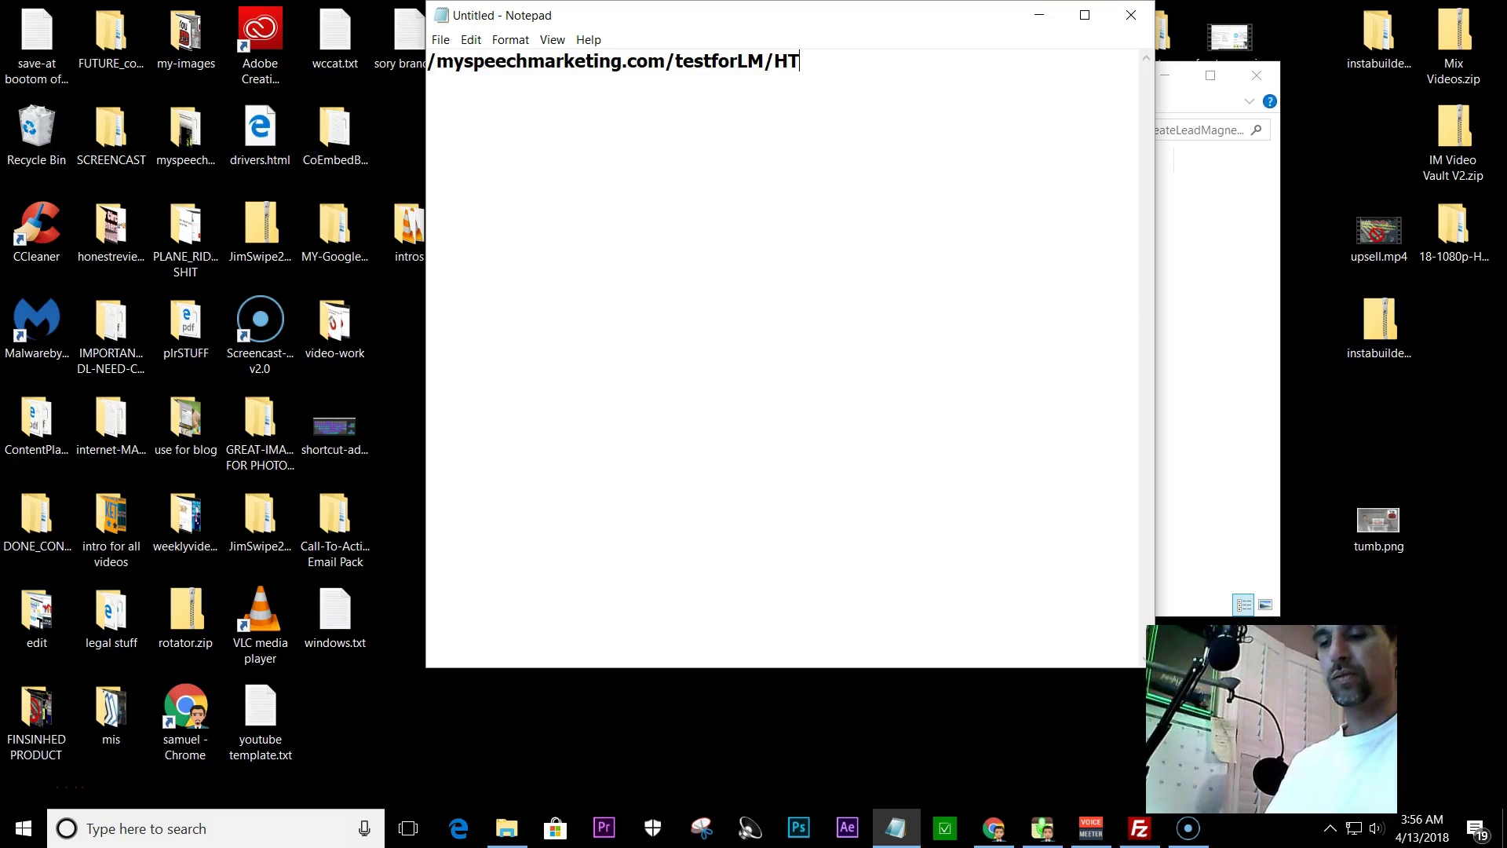
type("M")
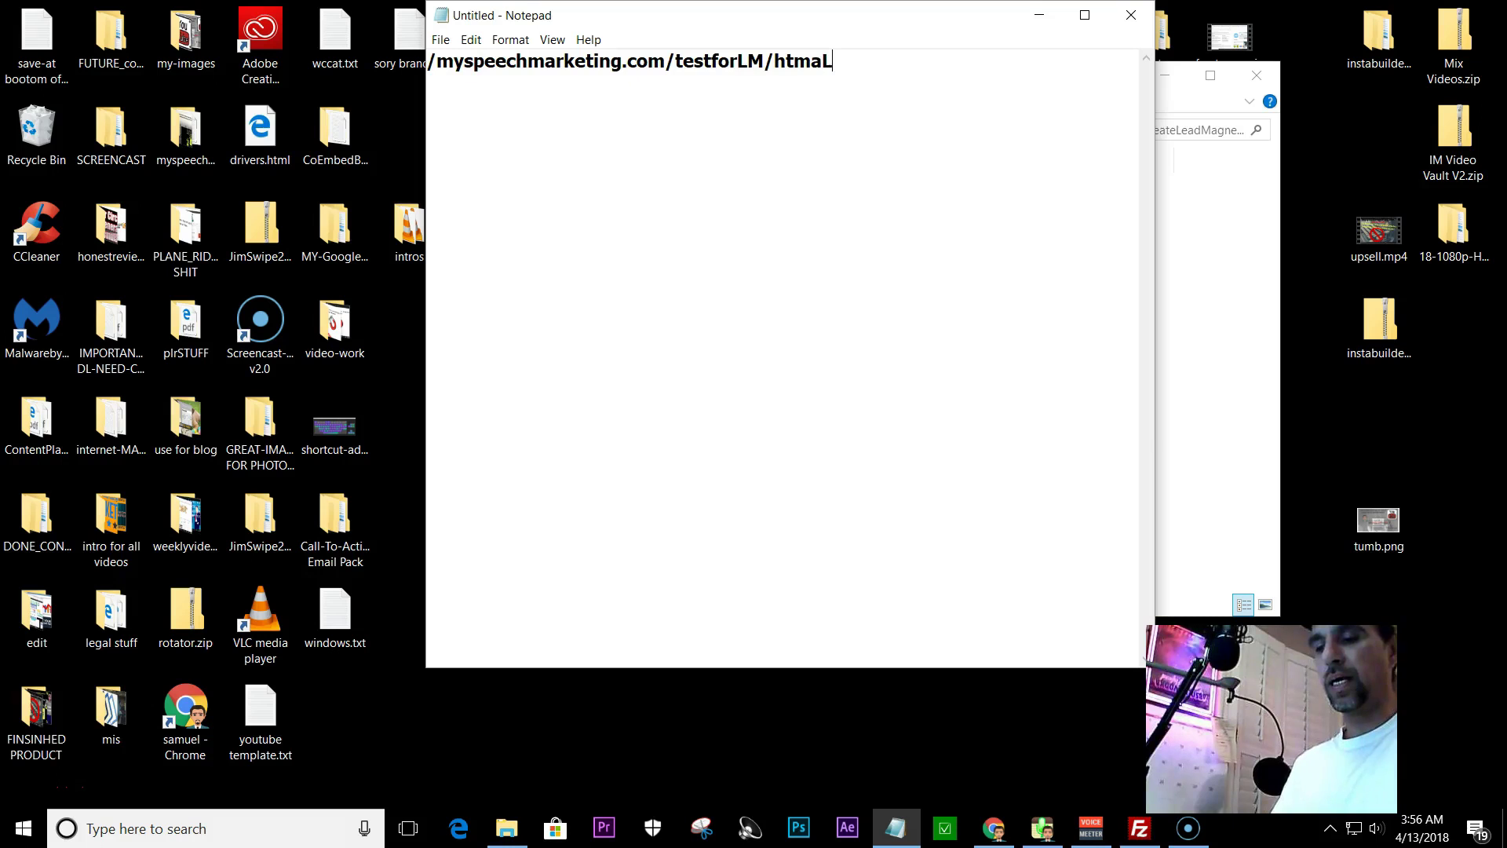
left_click(1039, 15)
left_click(1138, 828)
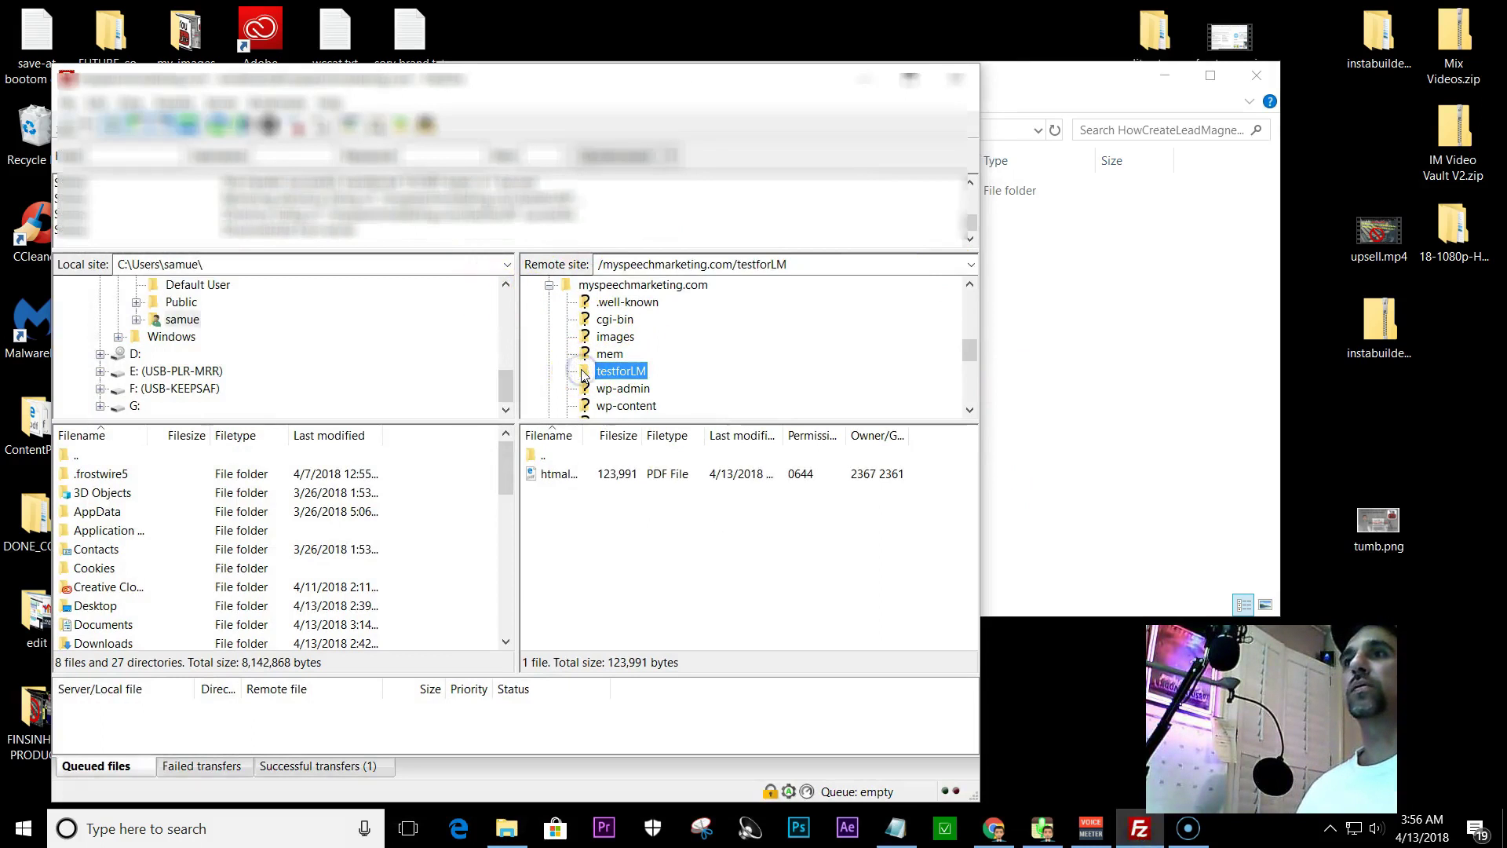
- Check the uploaded PDF's full file name on the server, confirming it is htmalm.pdf
left_click(558, 473)
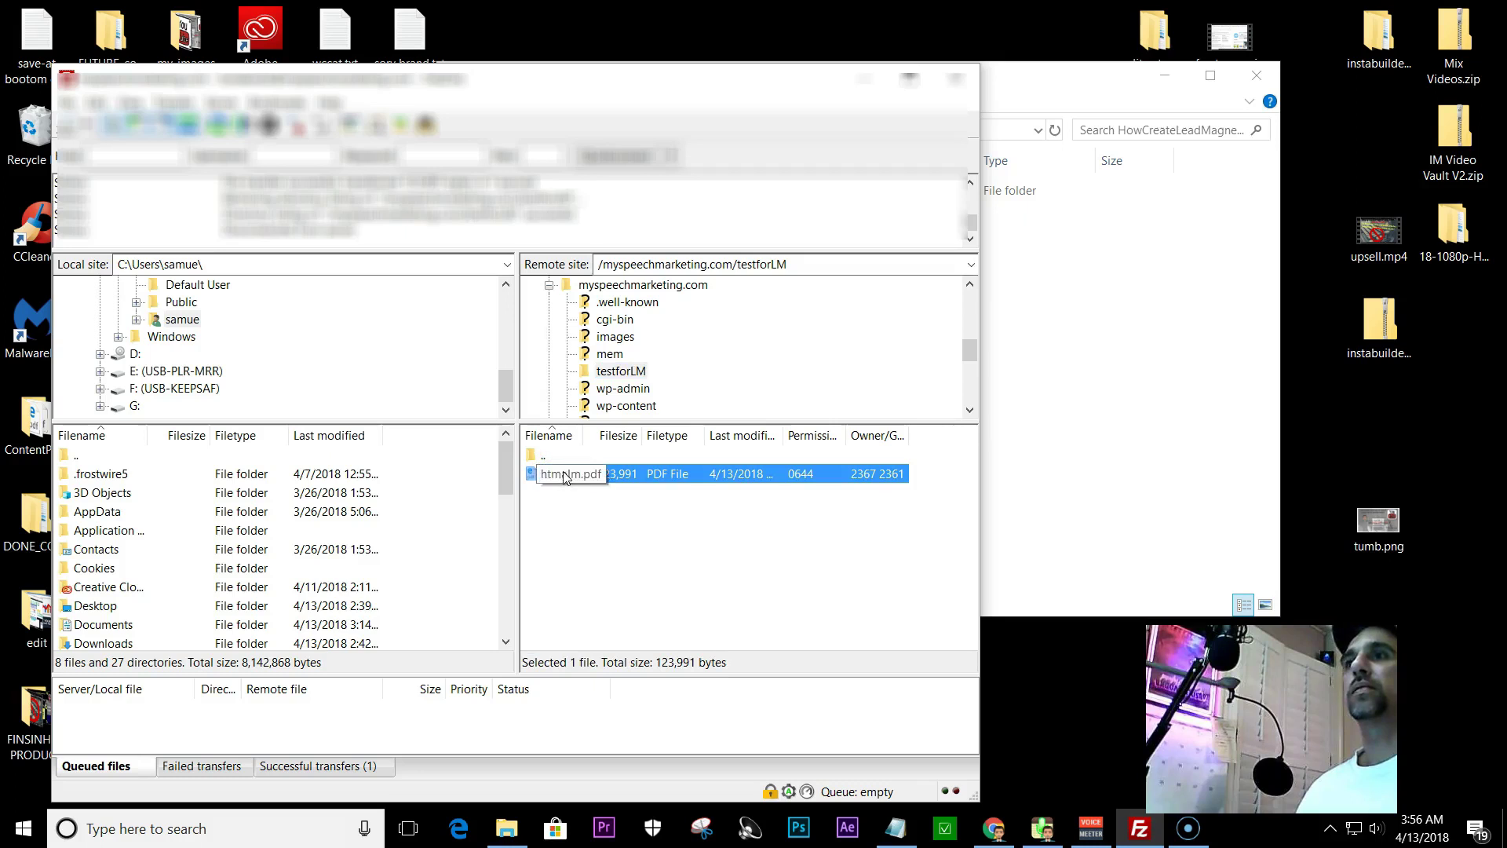
double_click(560, 476)
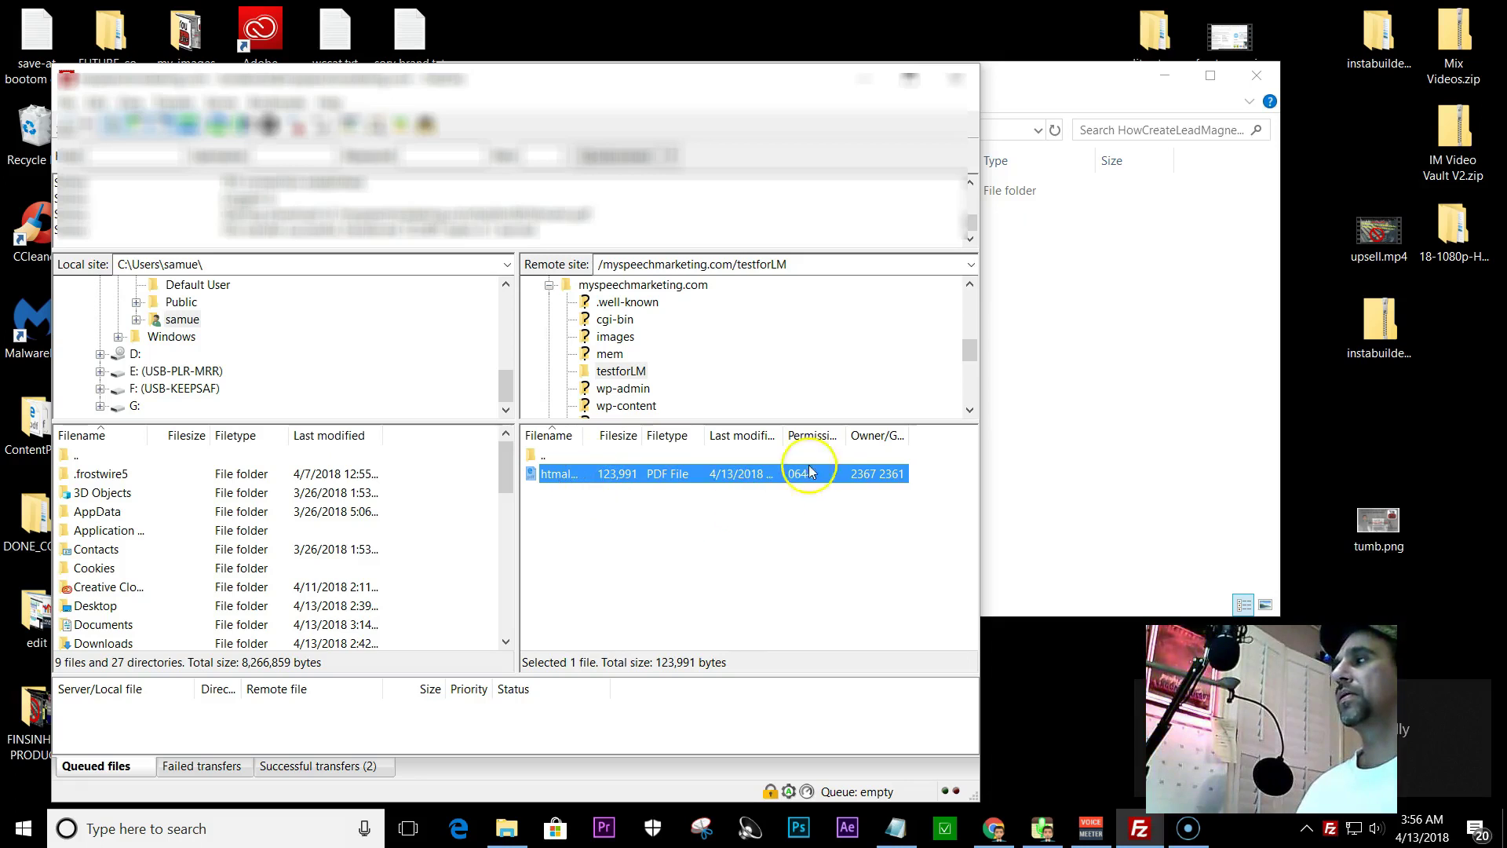
left_click(896, 827)
left_click_drag(718, 19, 513, 530)
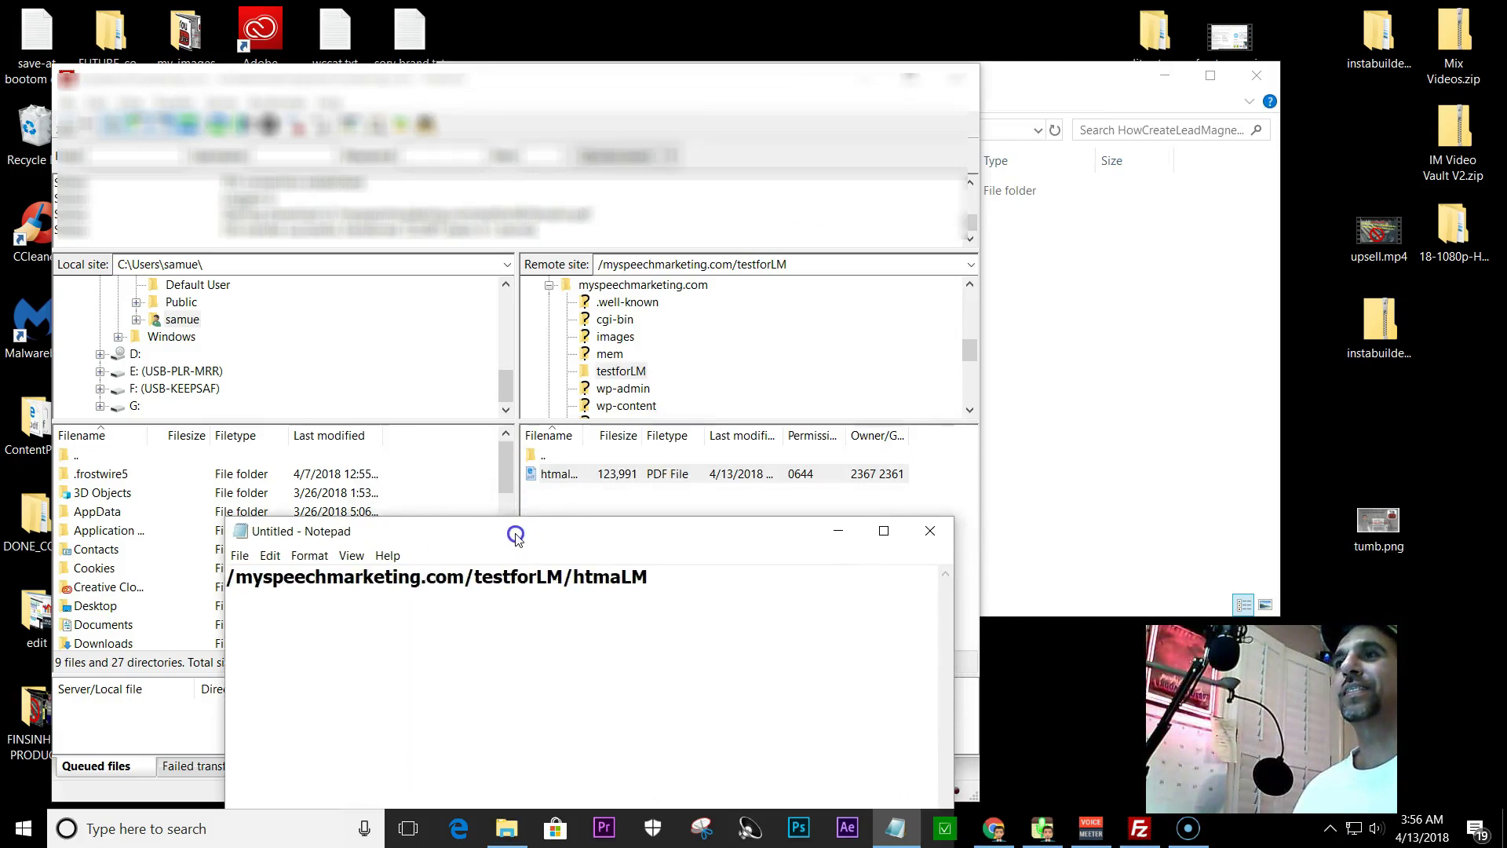
left_click(549, 474)
left_click(576, 473)
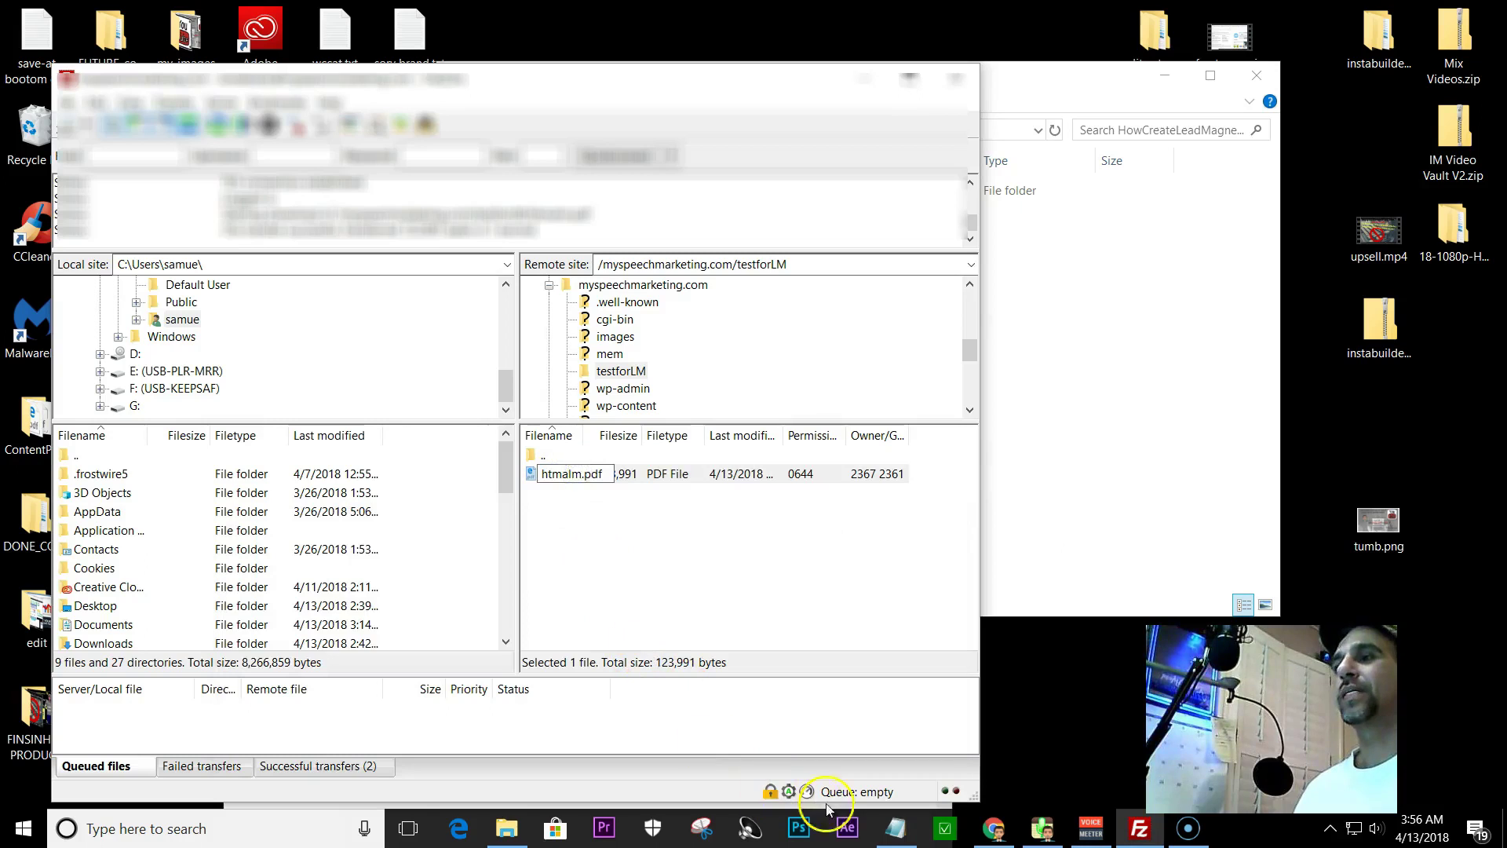
- Correct the noted address to end in htmalm.pdf, then minimize Notepad and FileZilla
left_click(895, 828)
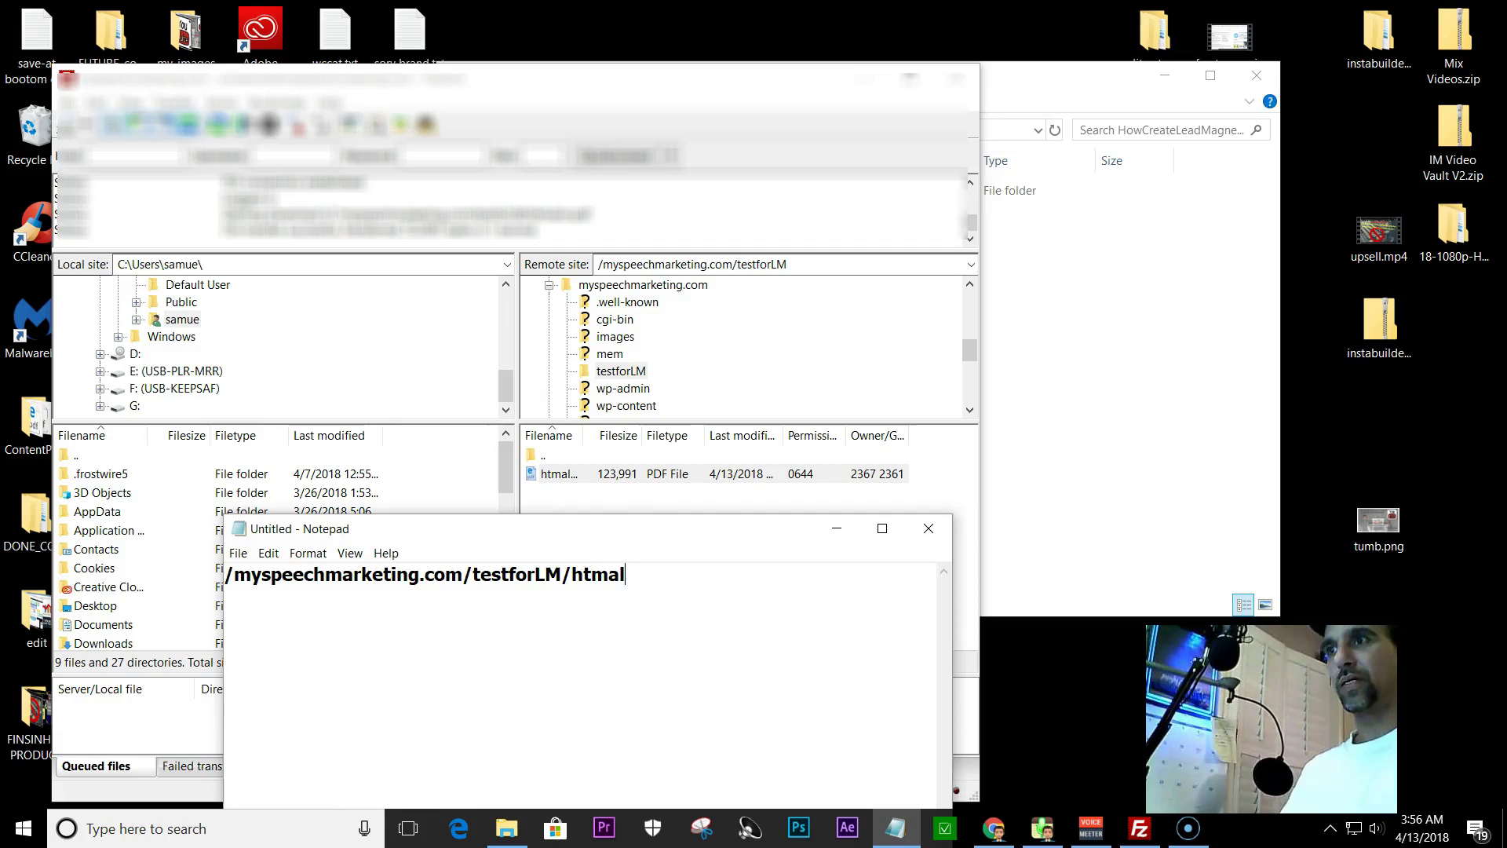
type(".pdf")
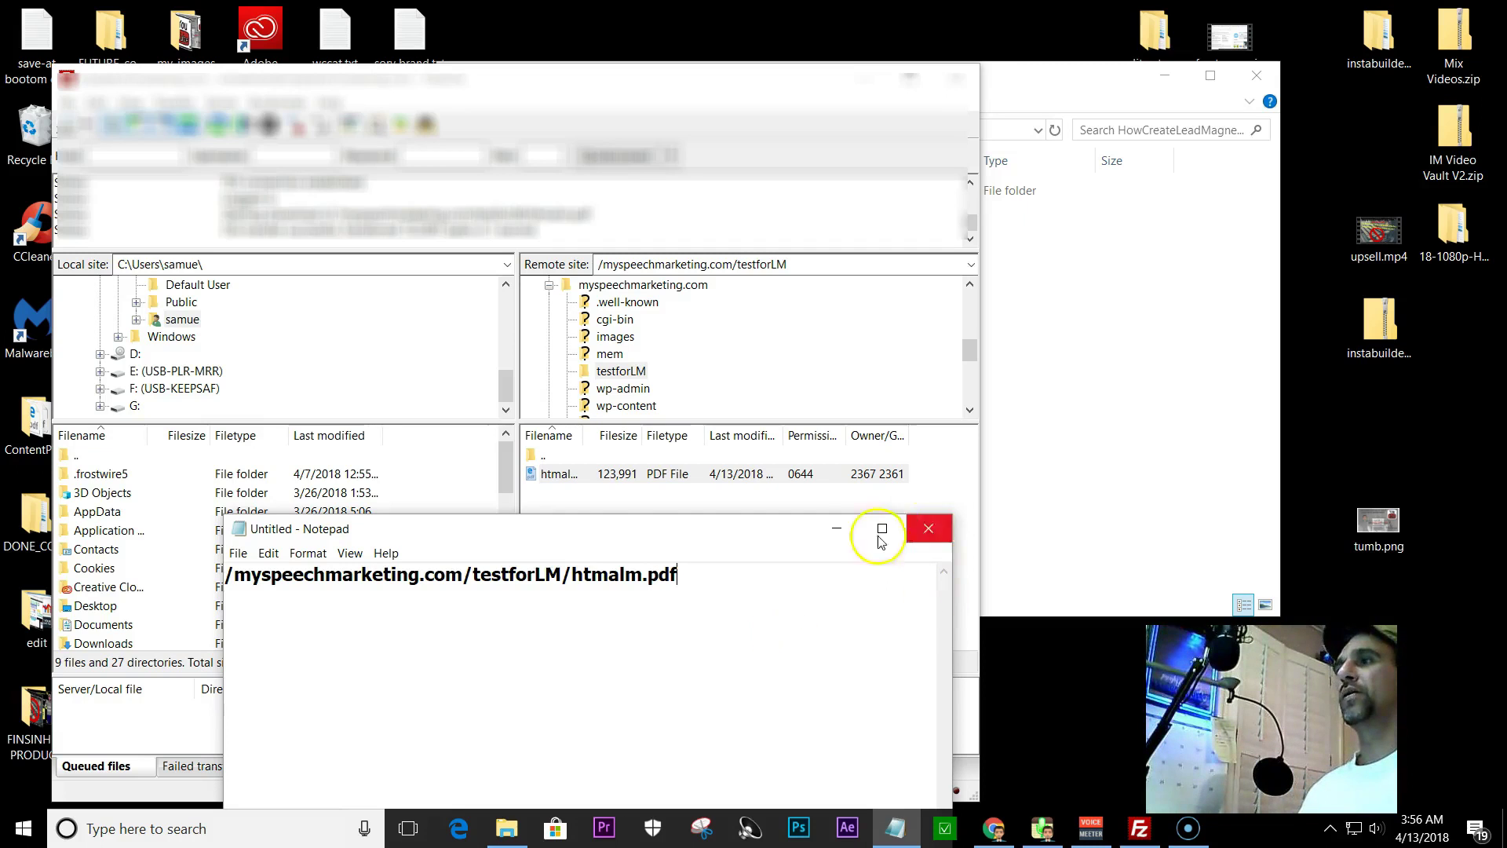
left_click(821, 537)
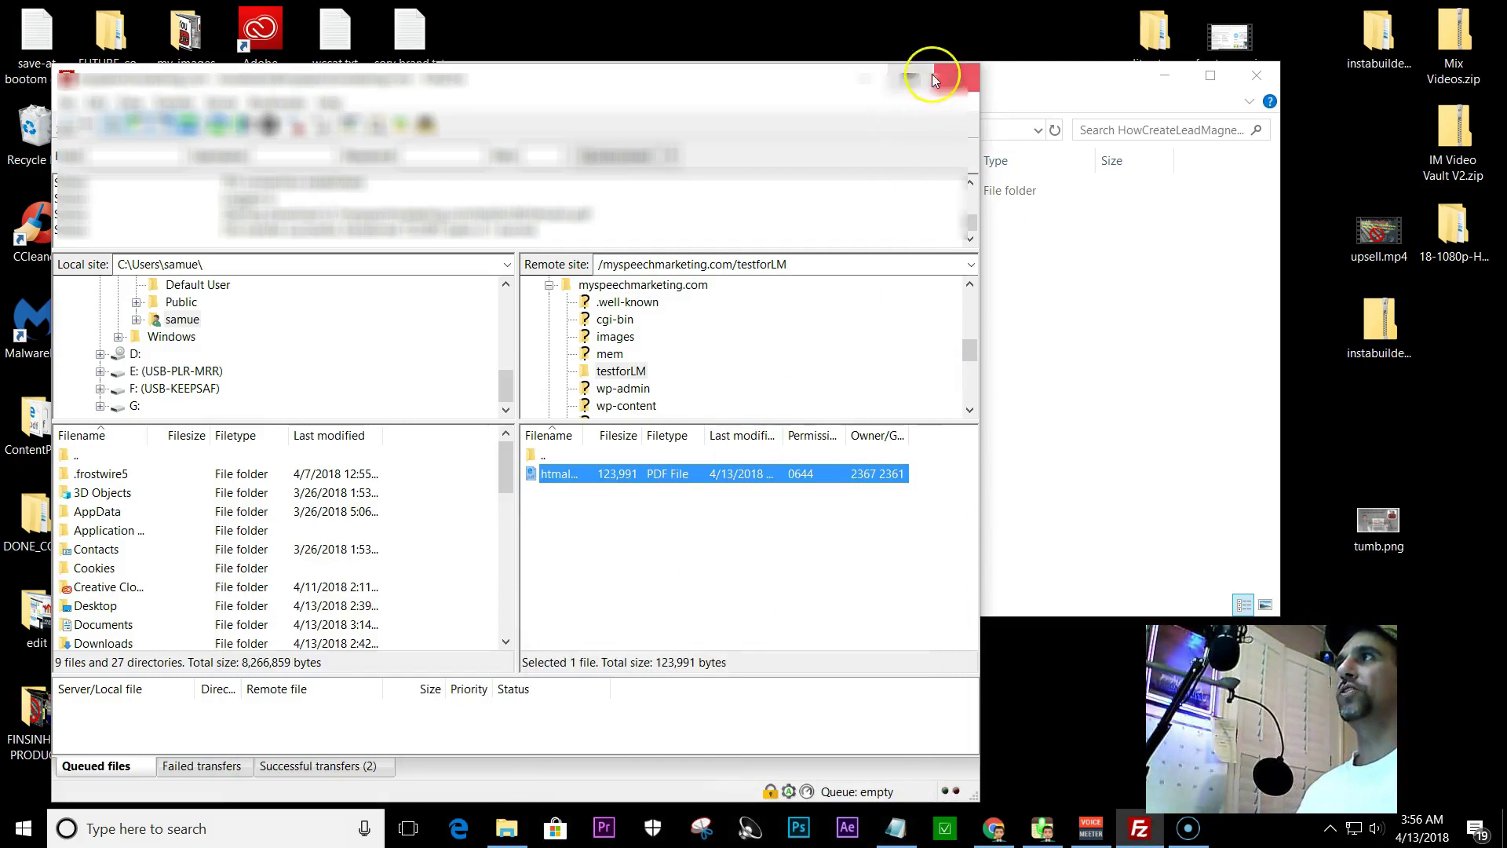
left_click(874, 75)
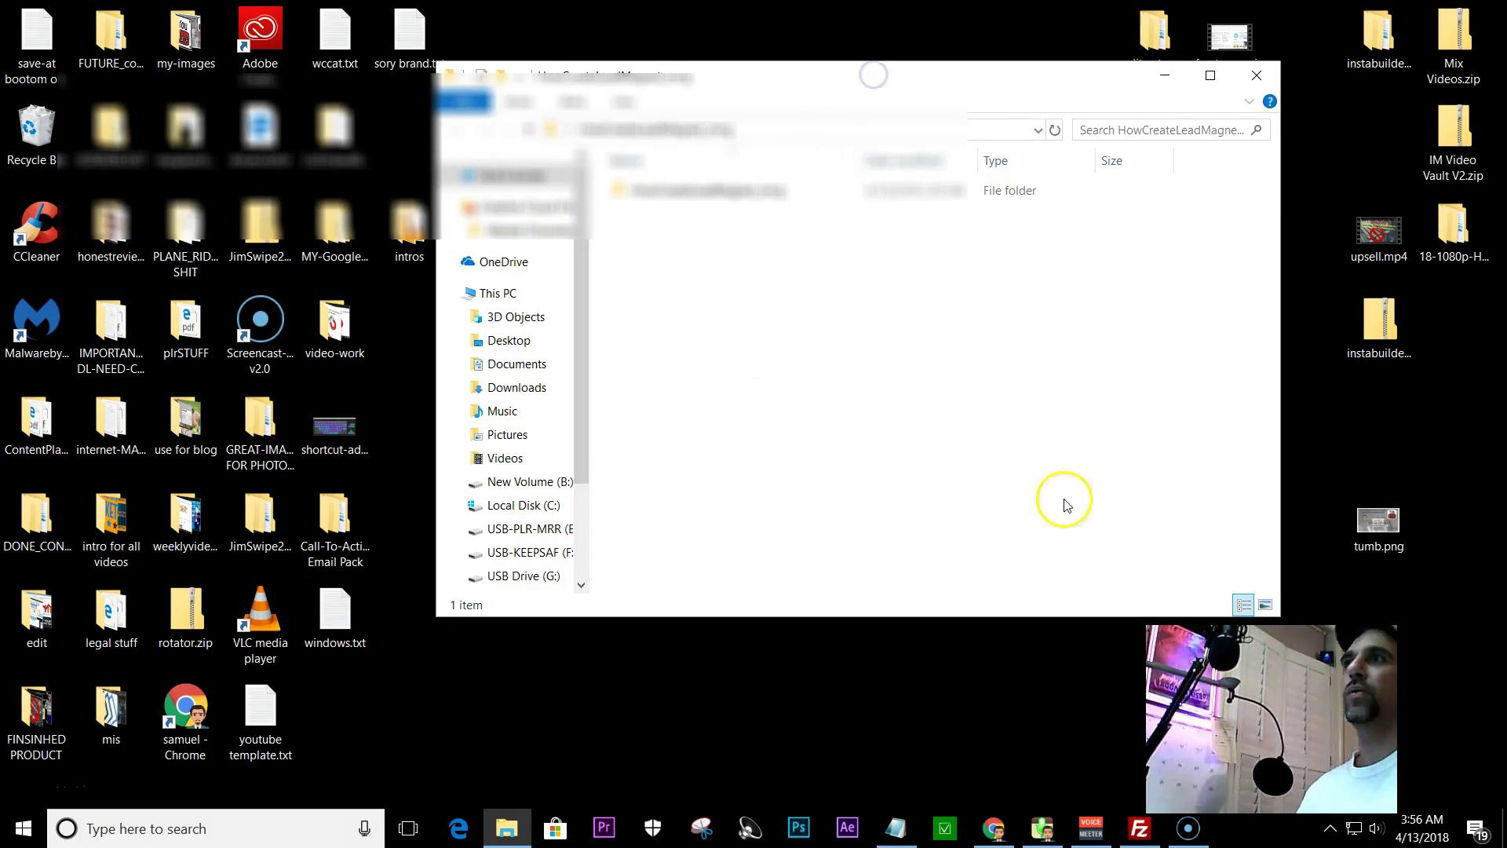
- Close the folder window, open a new Chrome tab, and copy the noted server path
left_click(1254, 63)
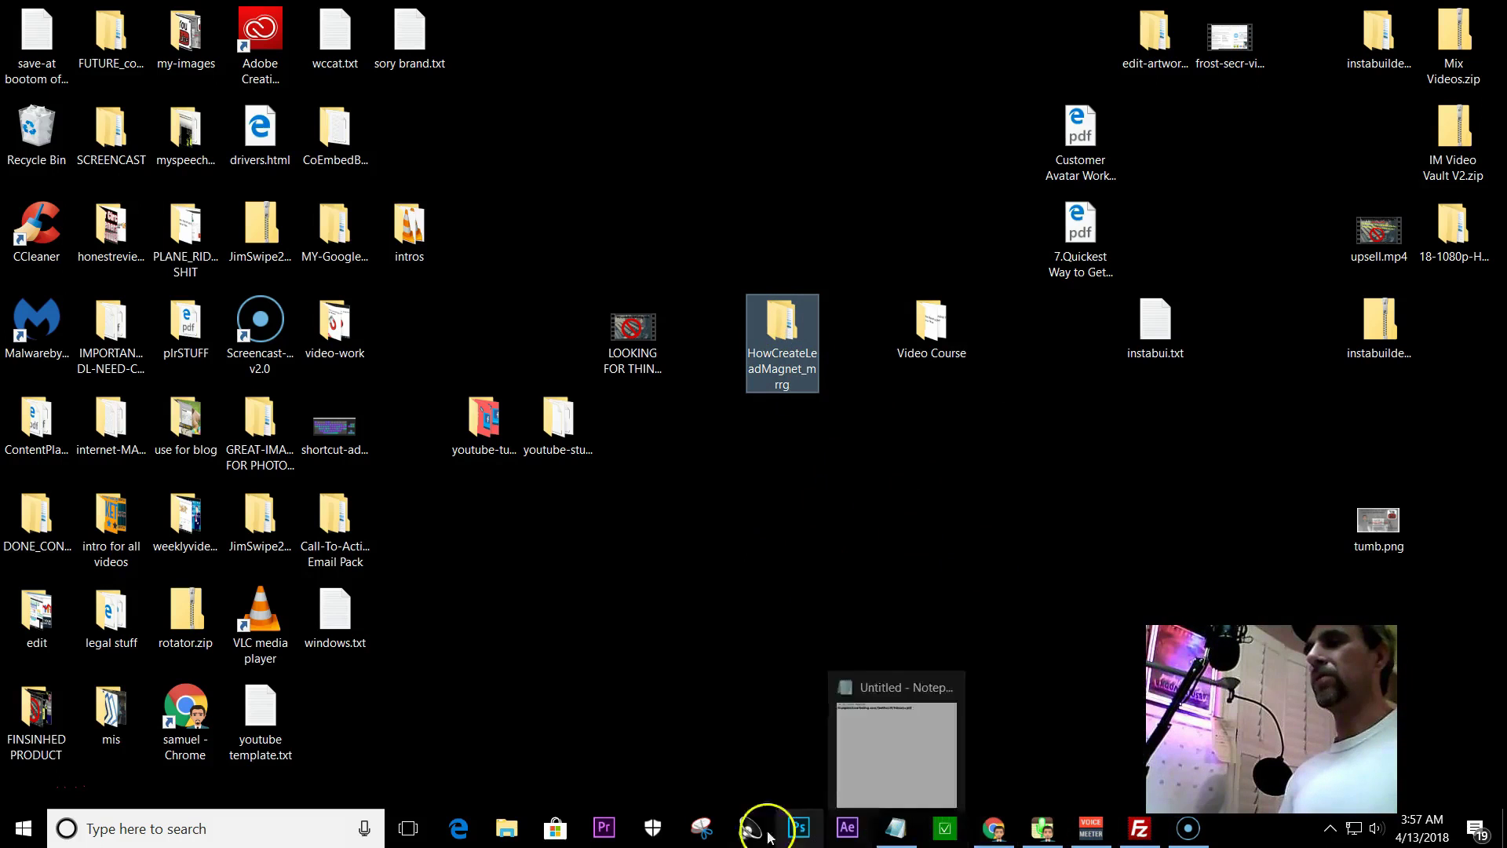
left_click(987, 839)
left_click(410, 14)
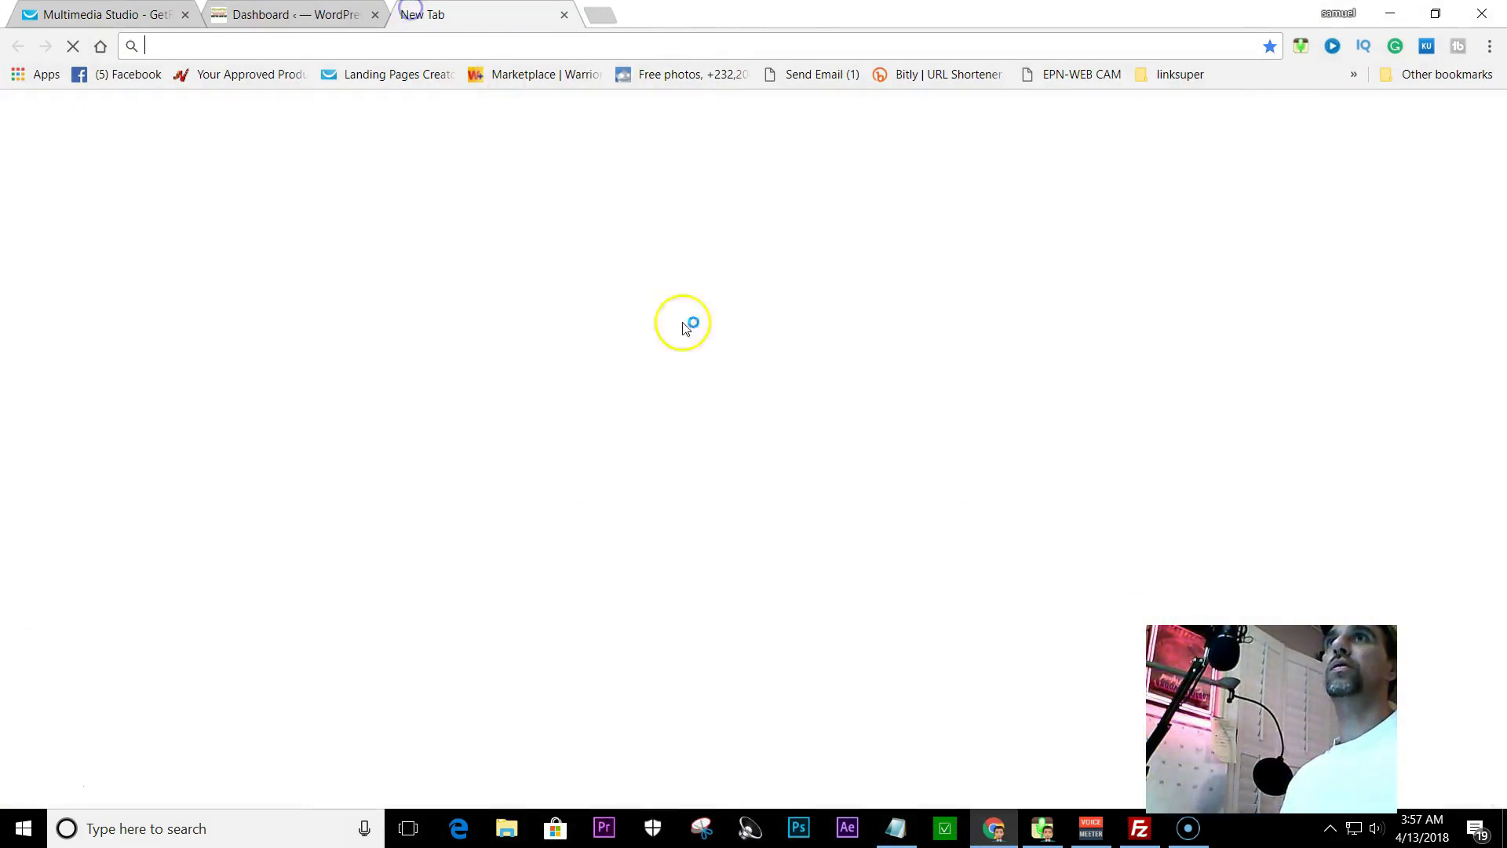
left_click(903, 837)
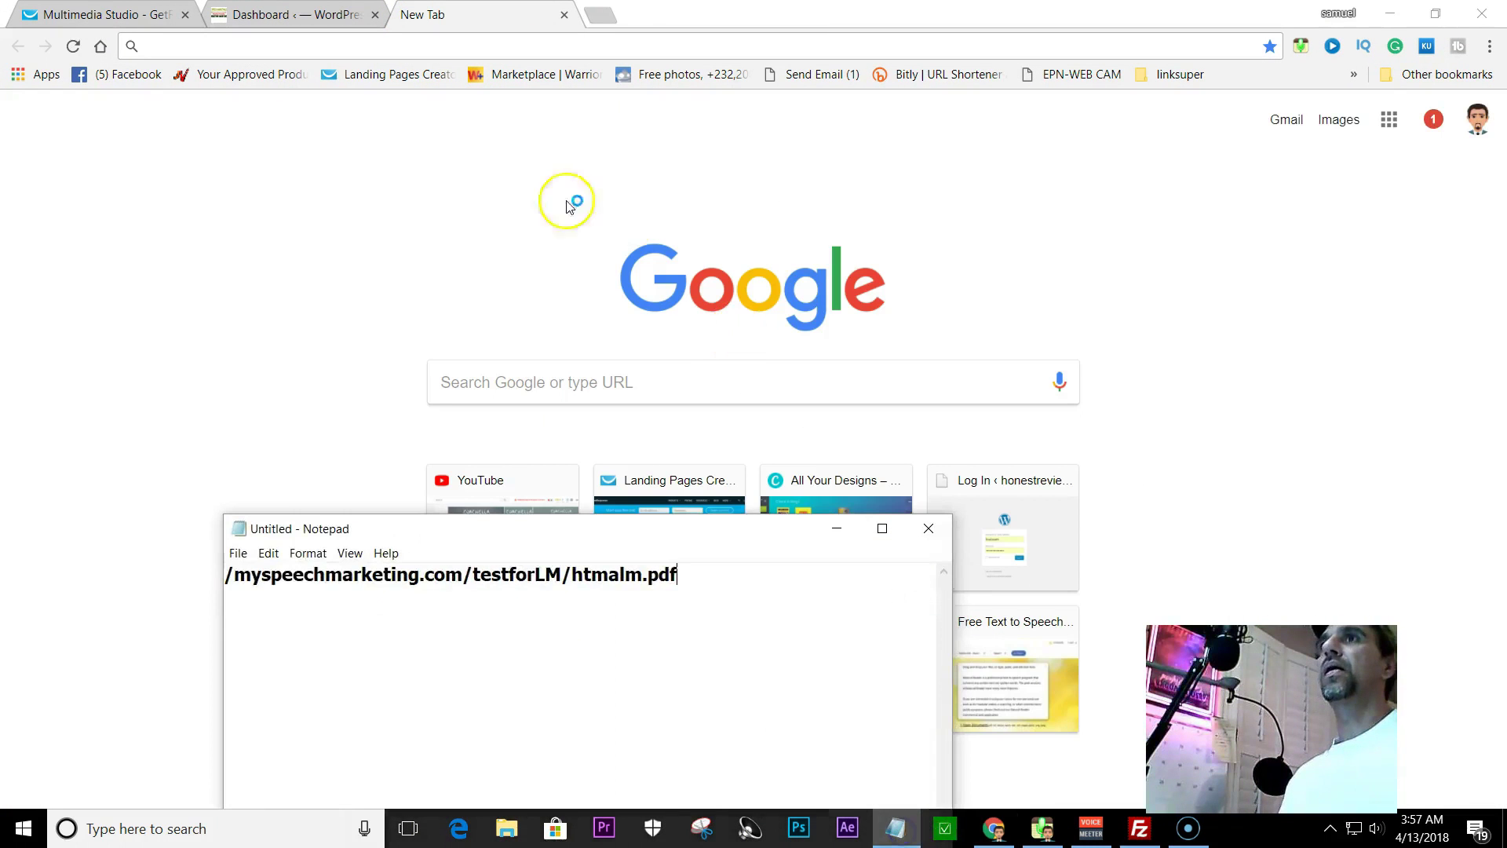
left_click_drag(695, 578, 222, 595)
right_click(283, 581)
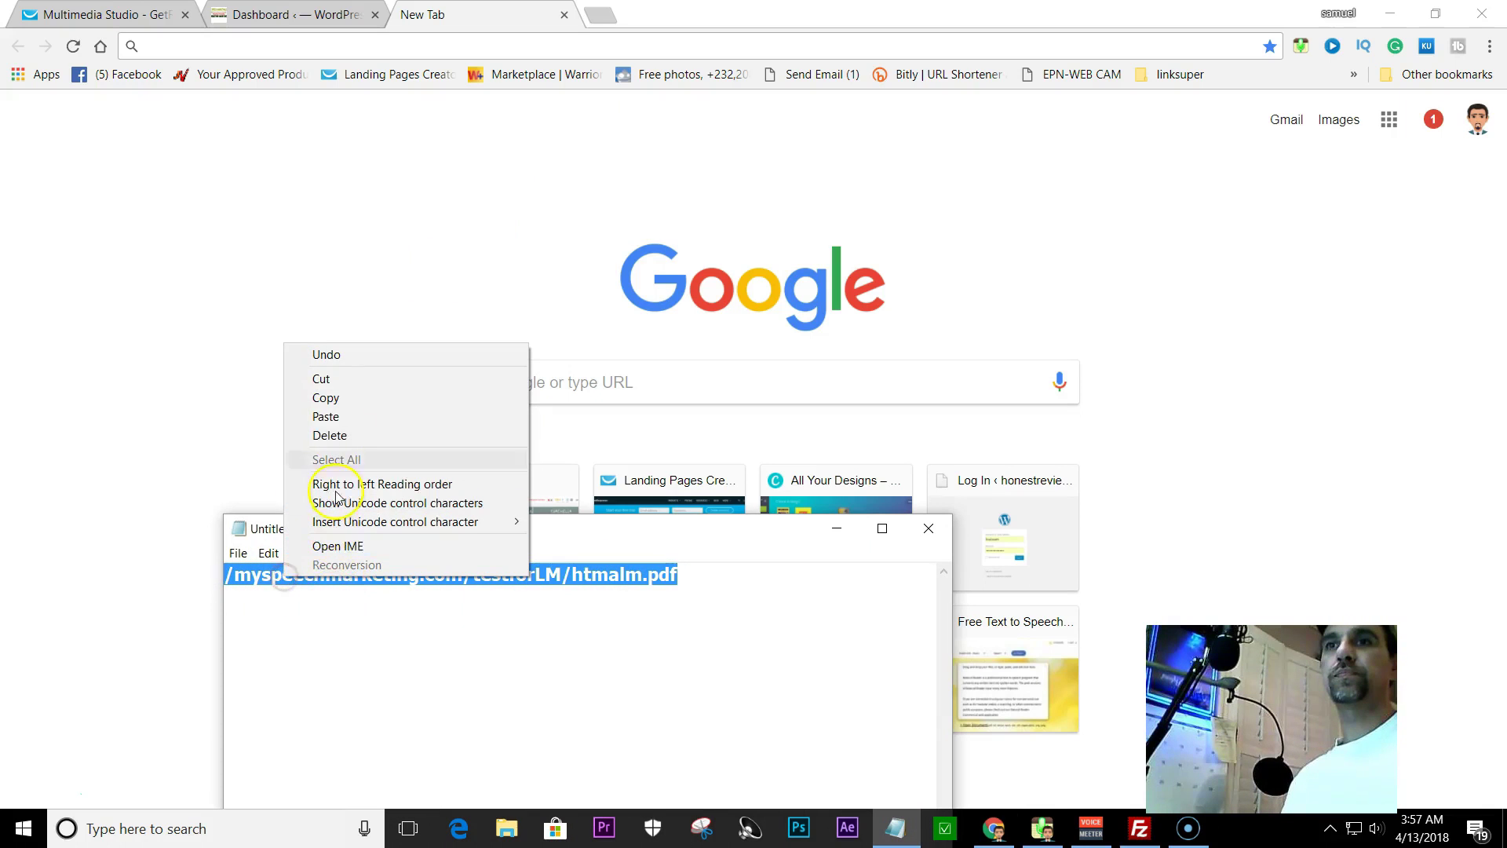
left_click(326, 400)
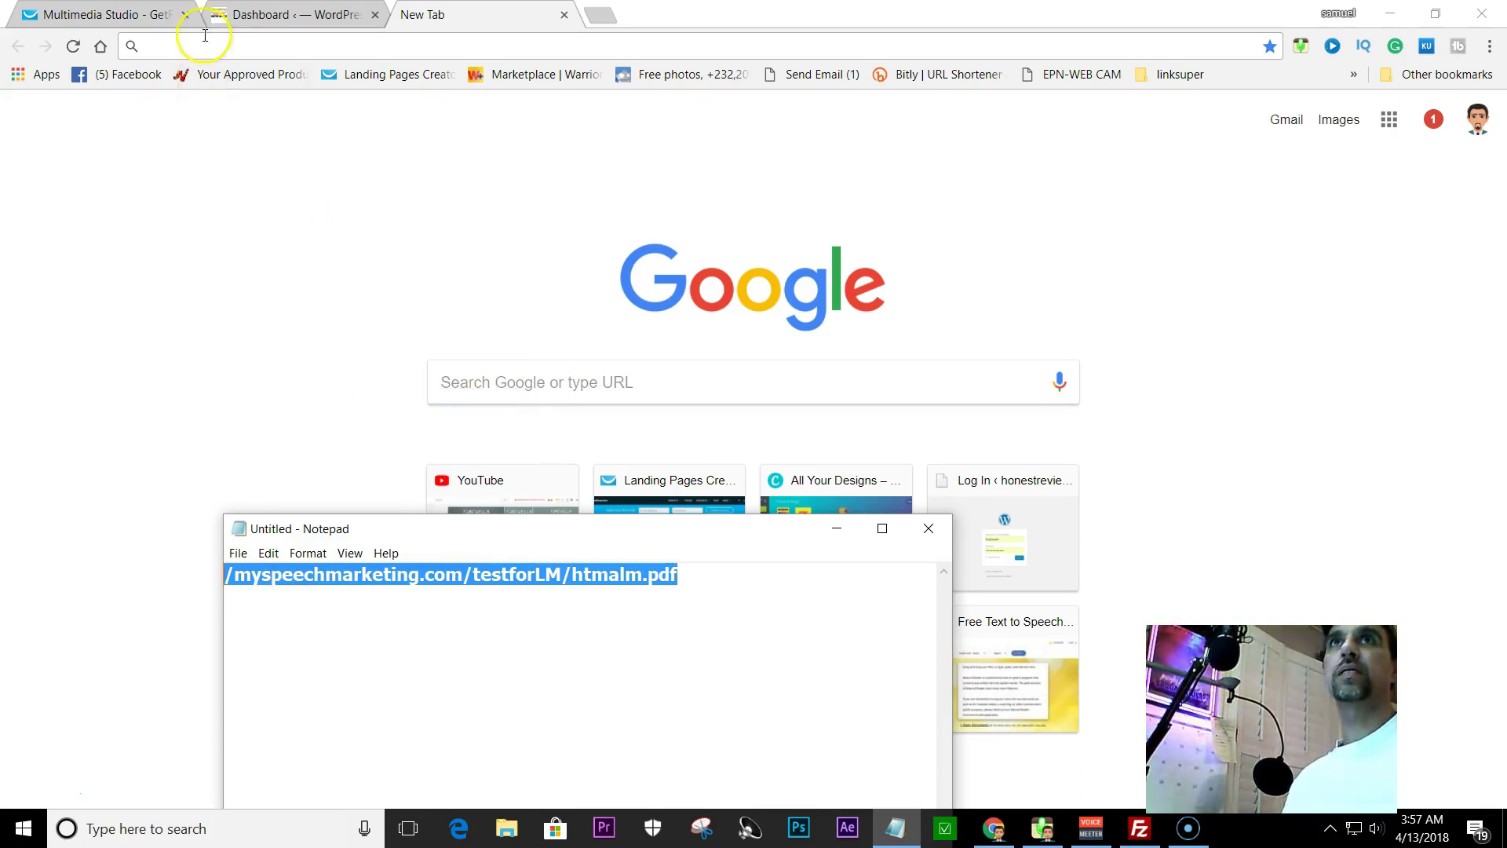
left_click(196, 45)
type("https")
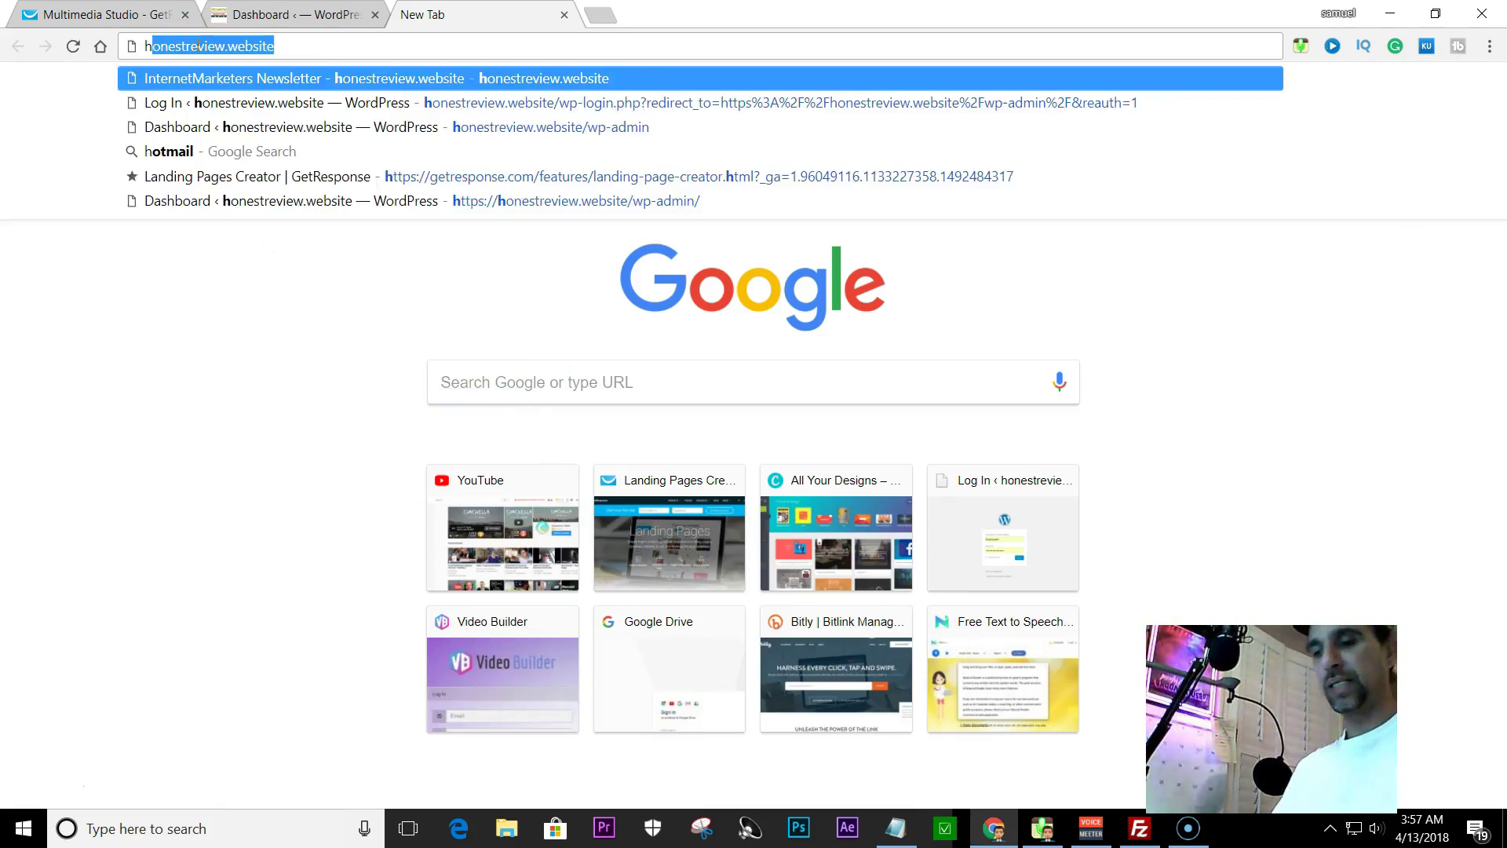
type("://")
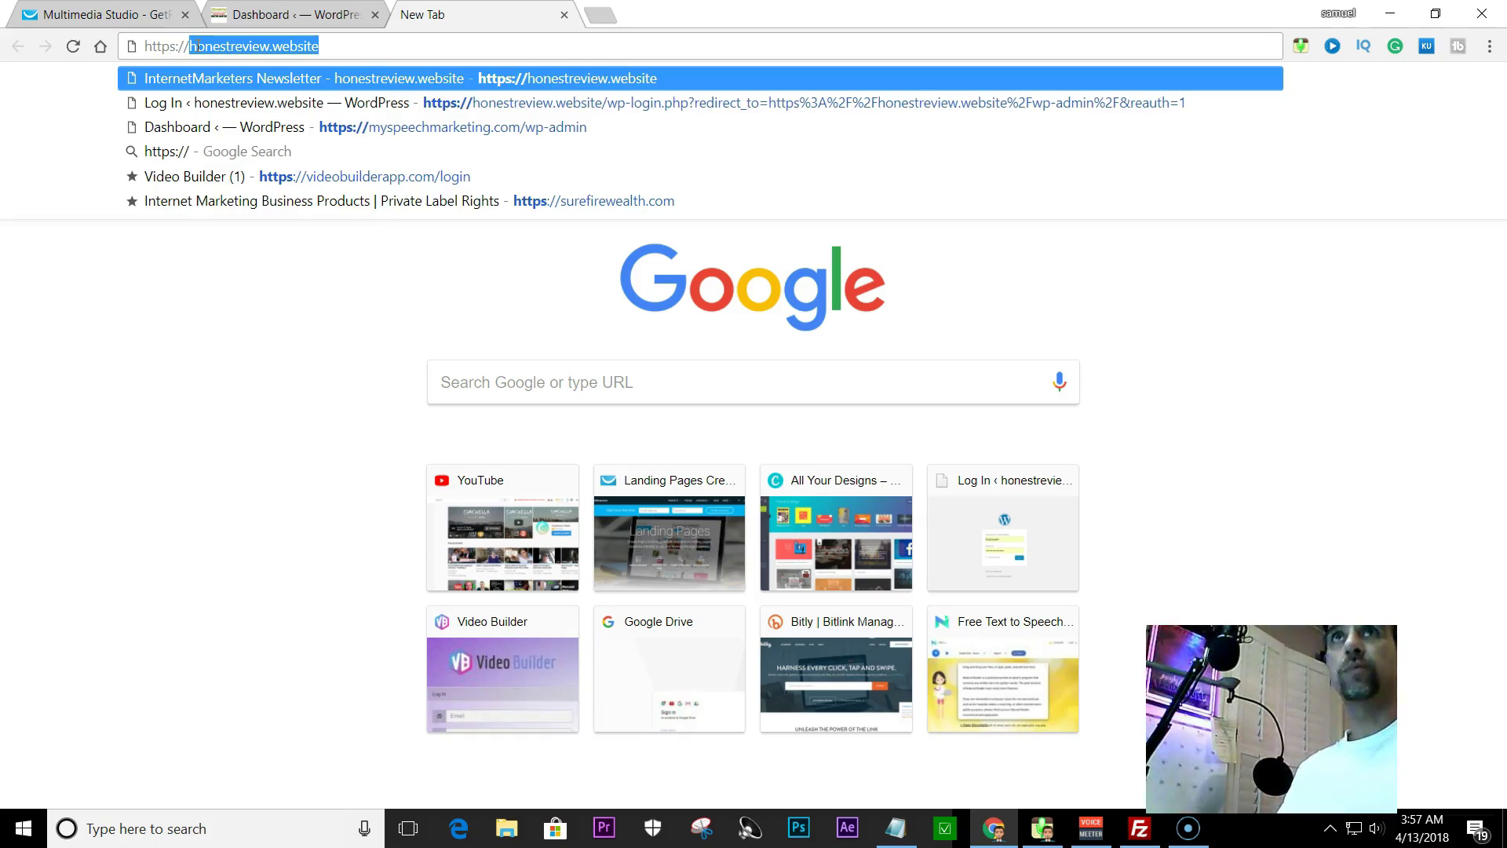
key("ctrl+v")
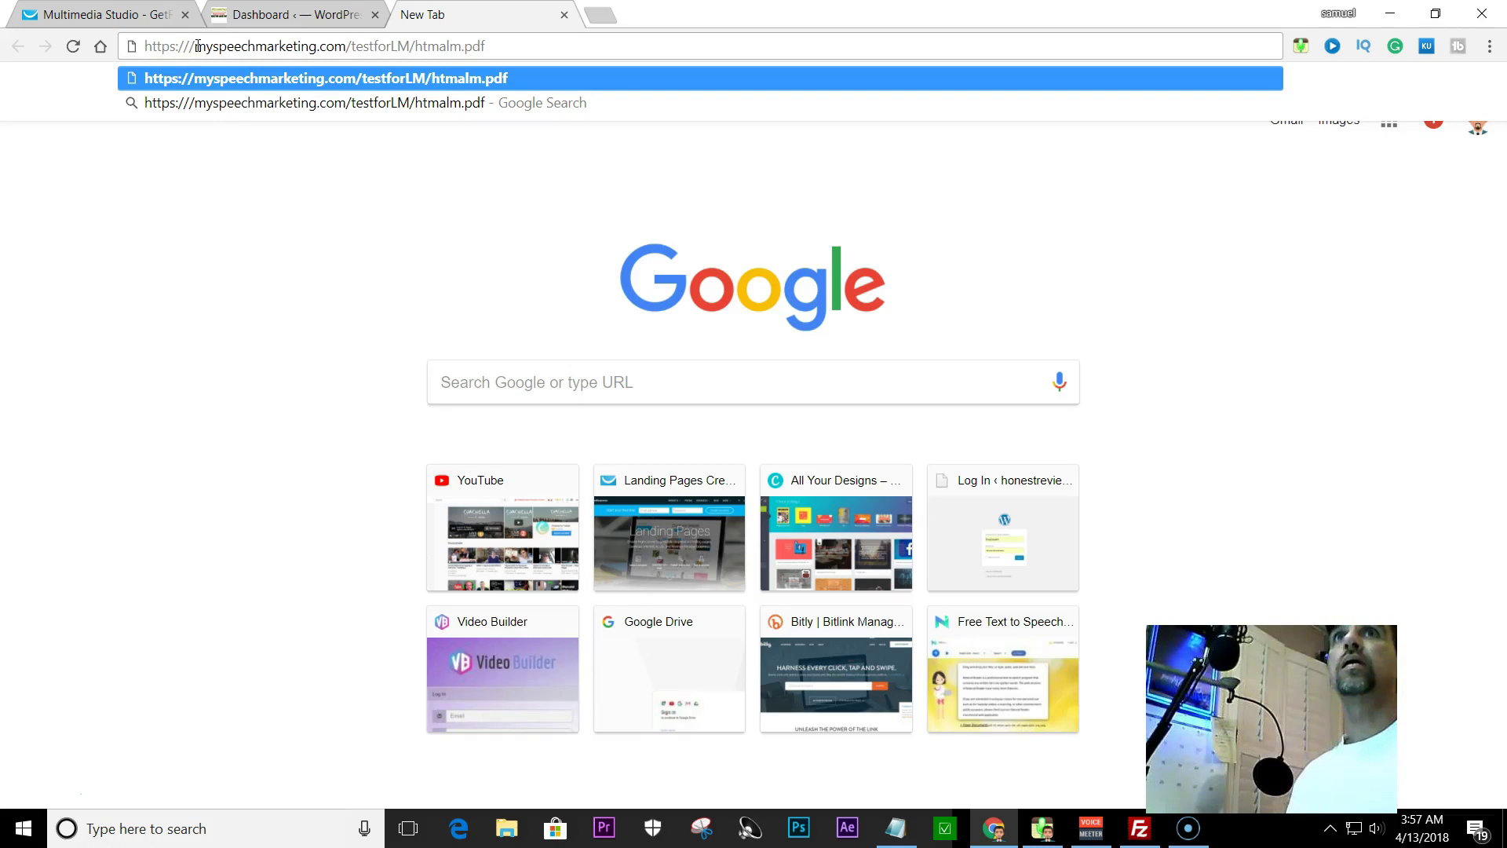
left_click(195, 44)
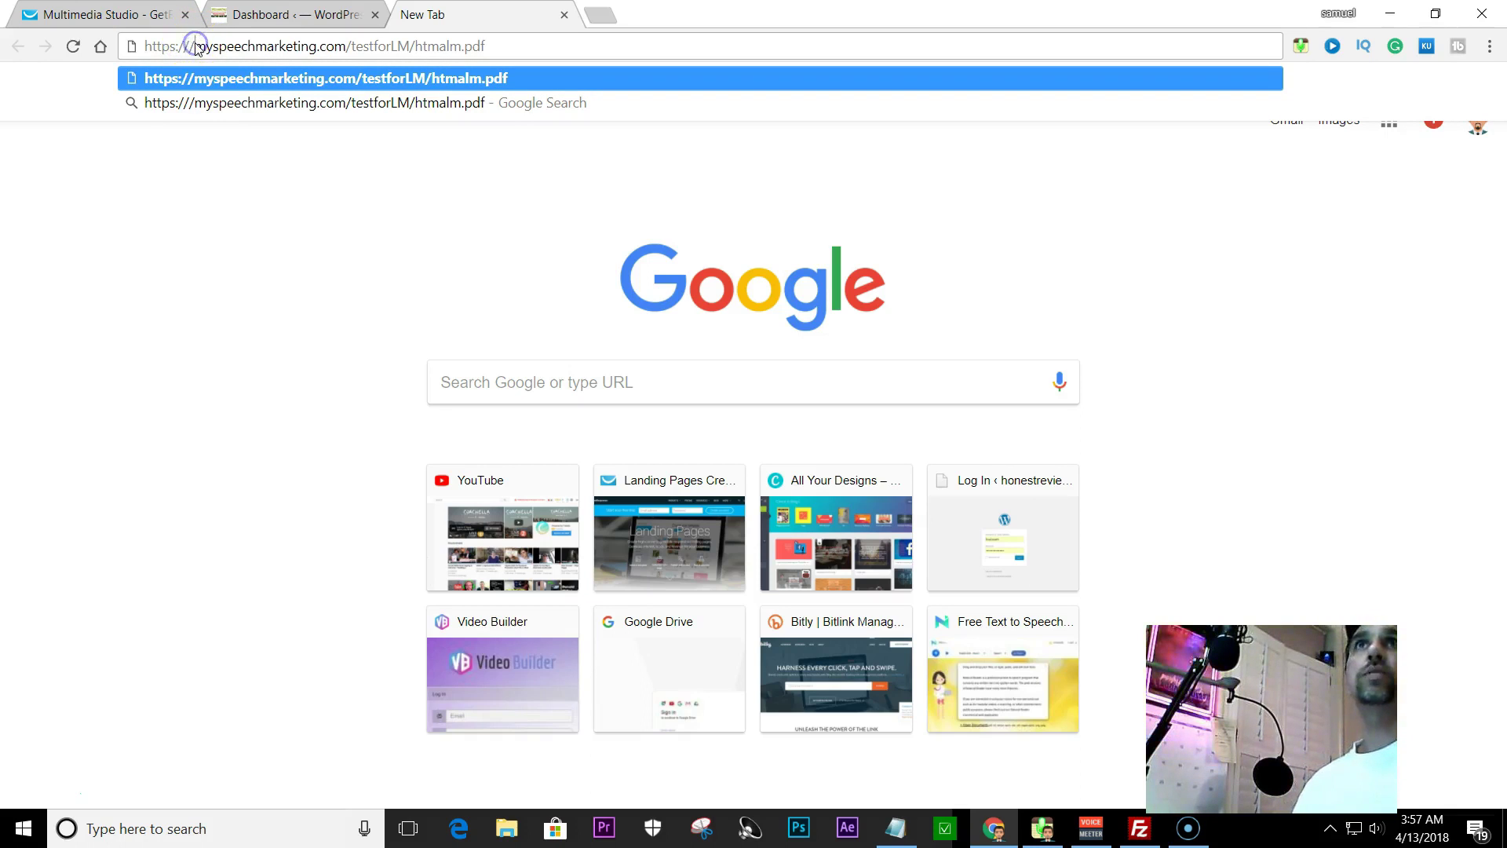
key("BackSpace")
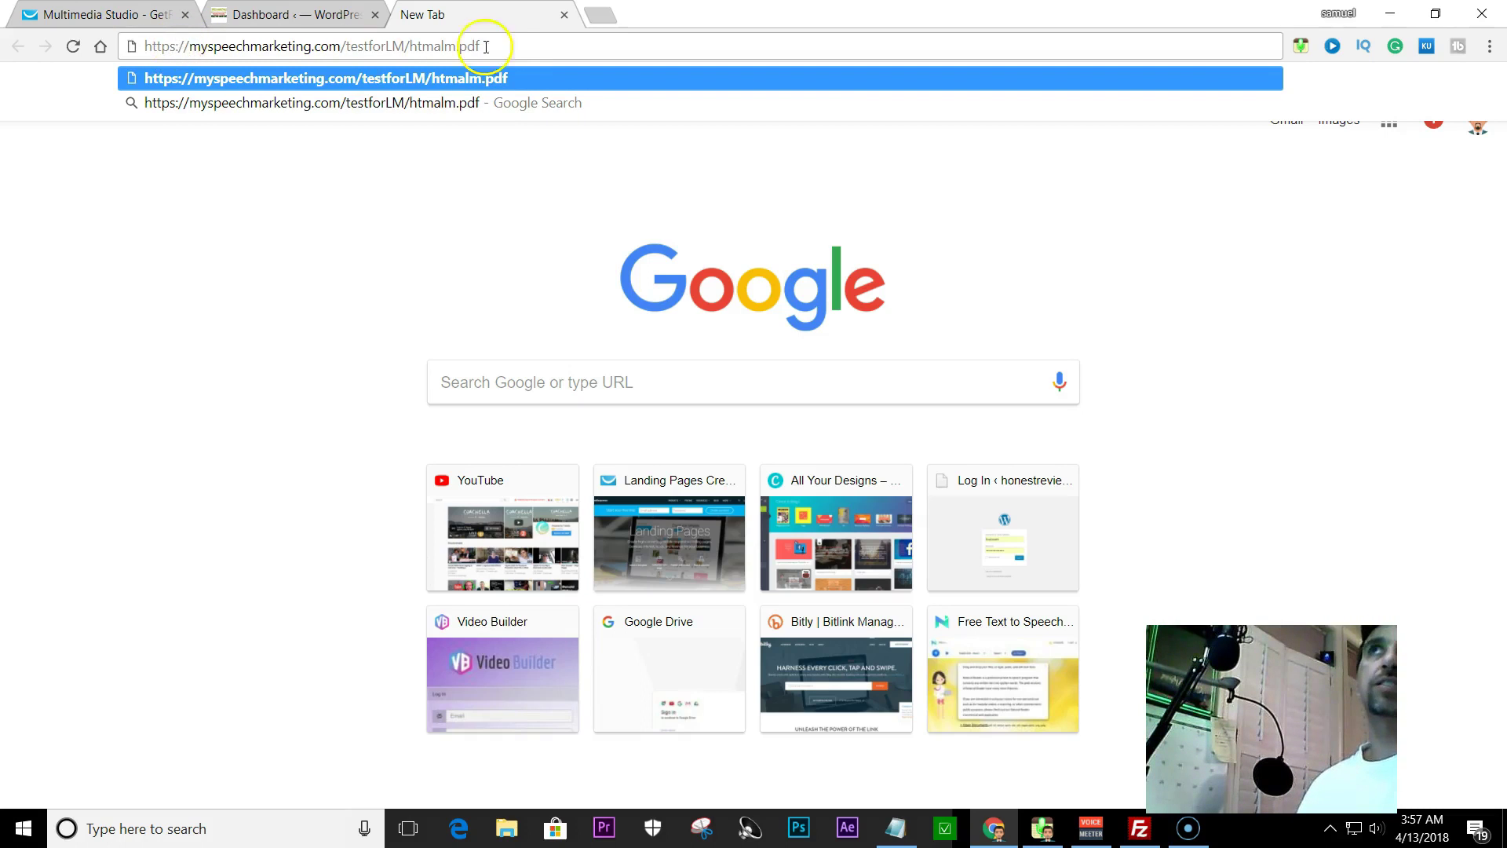
left_click(498, 41)
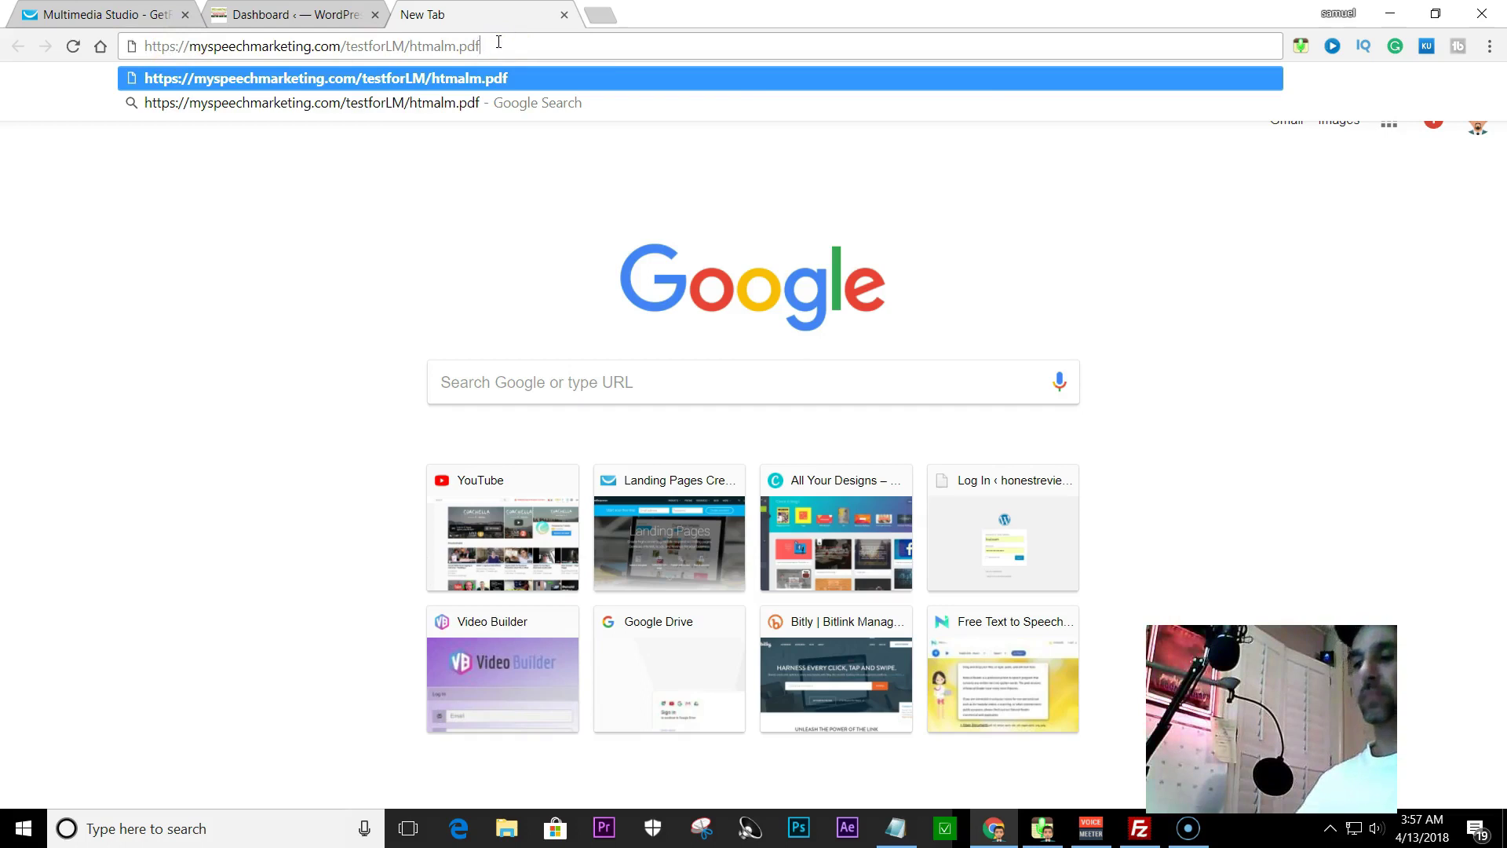
key("Return")
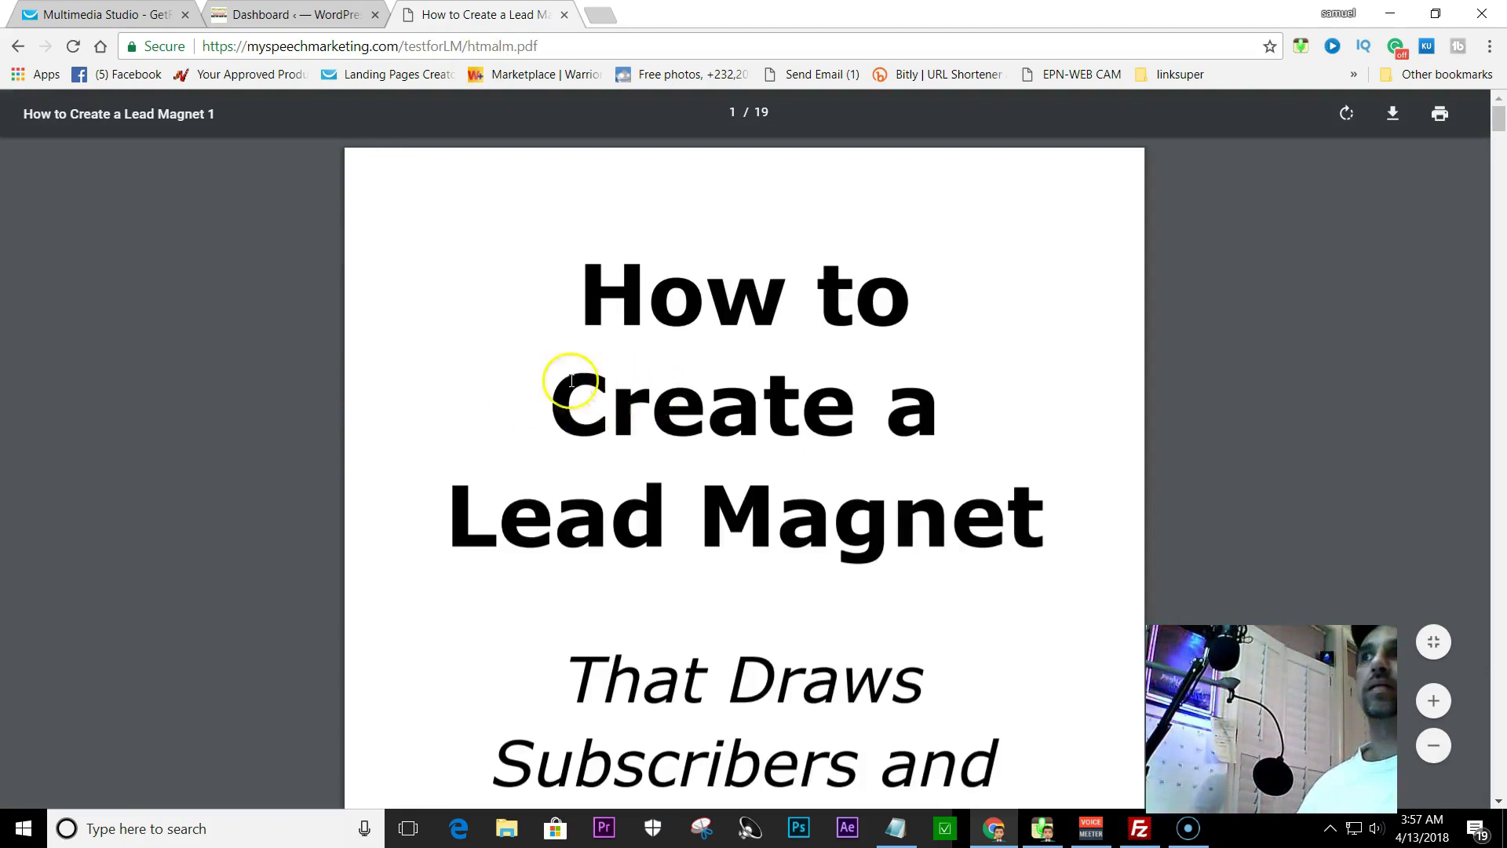
- Scroll through the PDF's pages and copy its full https address
scroll(494, 243, "down", 8)
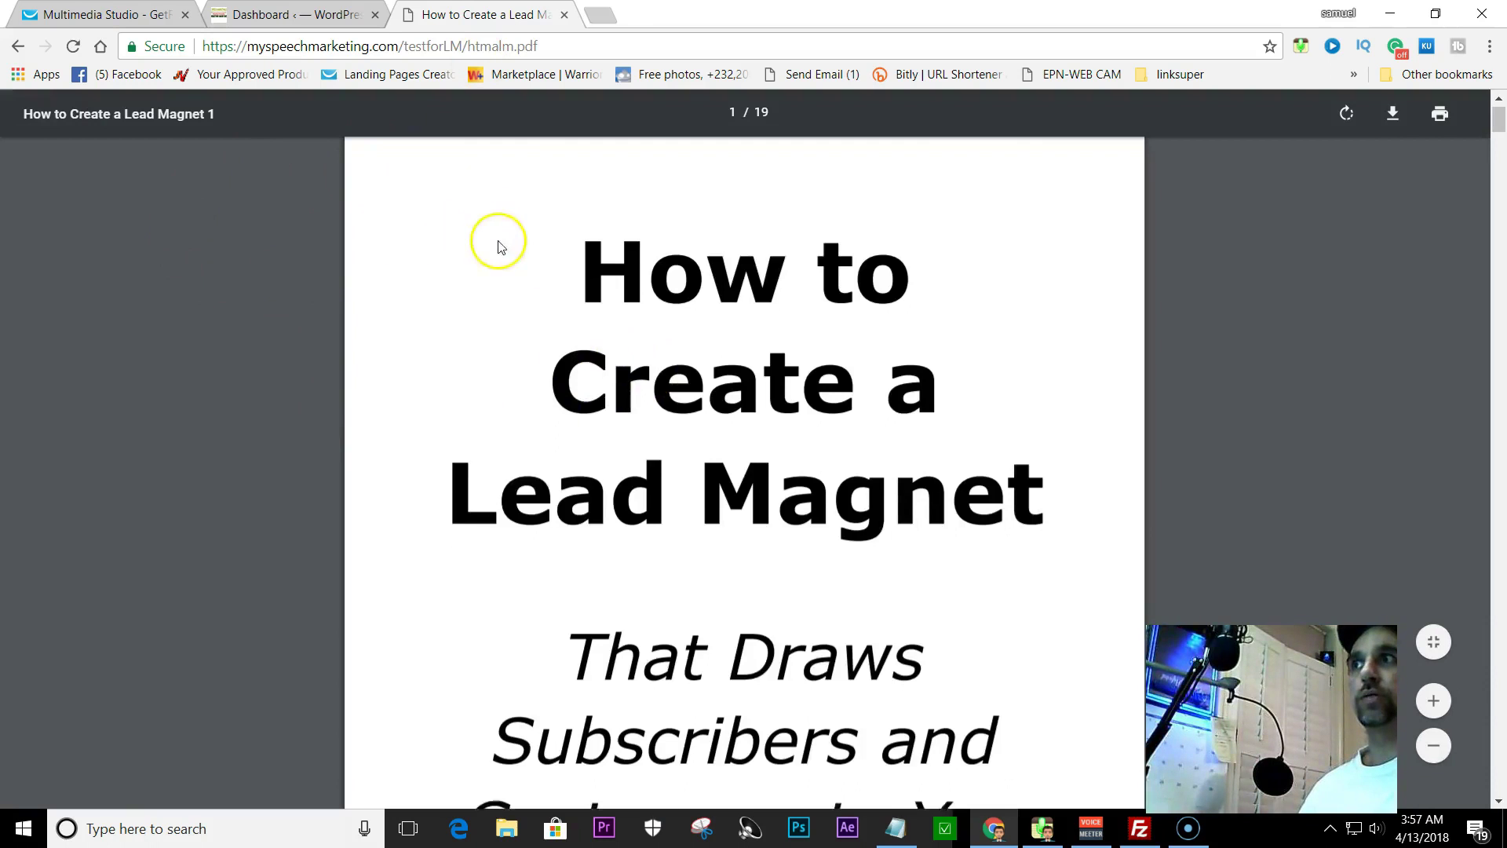
scroll(824, 511, "down", 12)
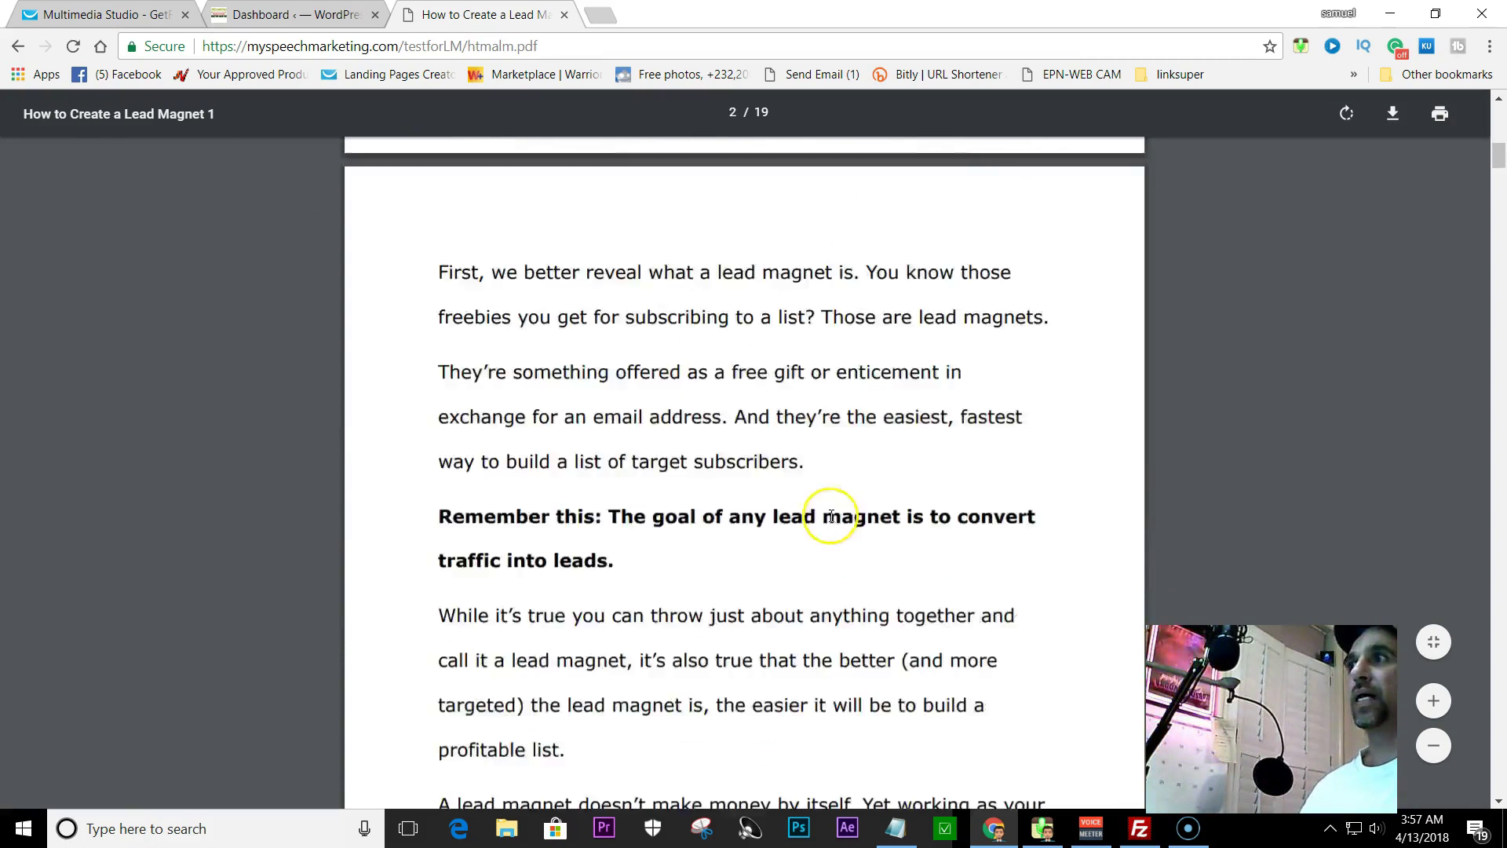
scroll(801, 516, "up", 17)
scroll(802, 518, "up", 3)
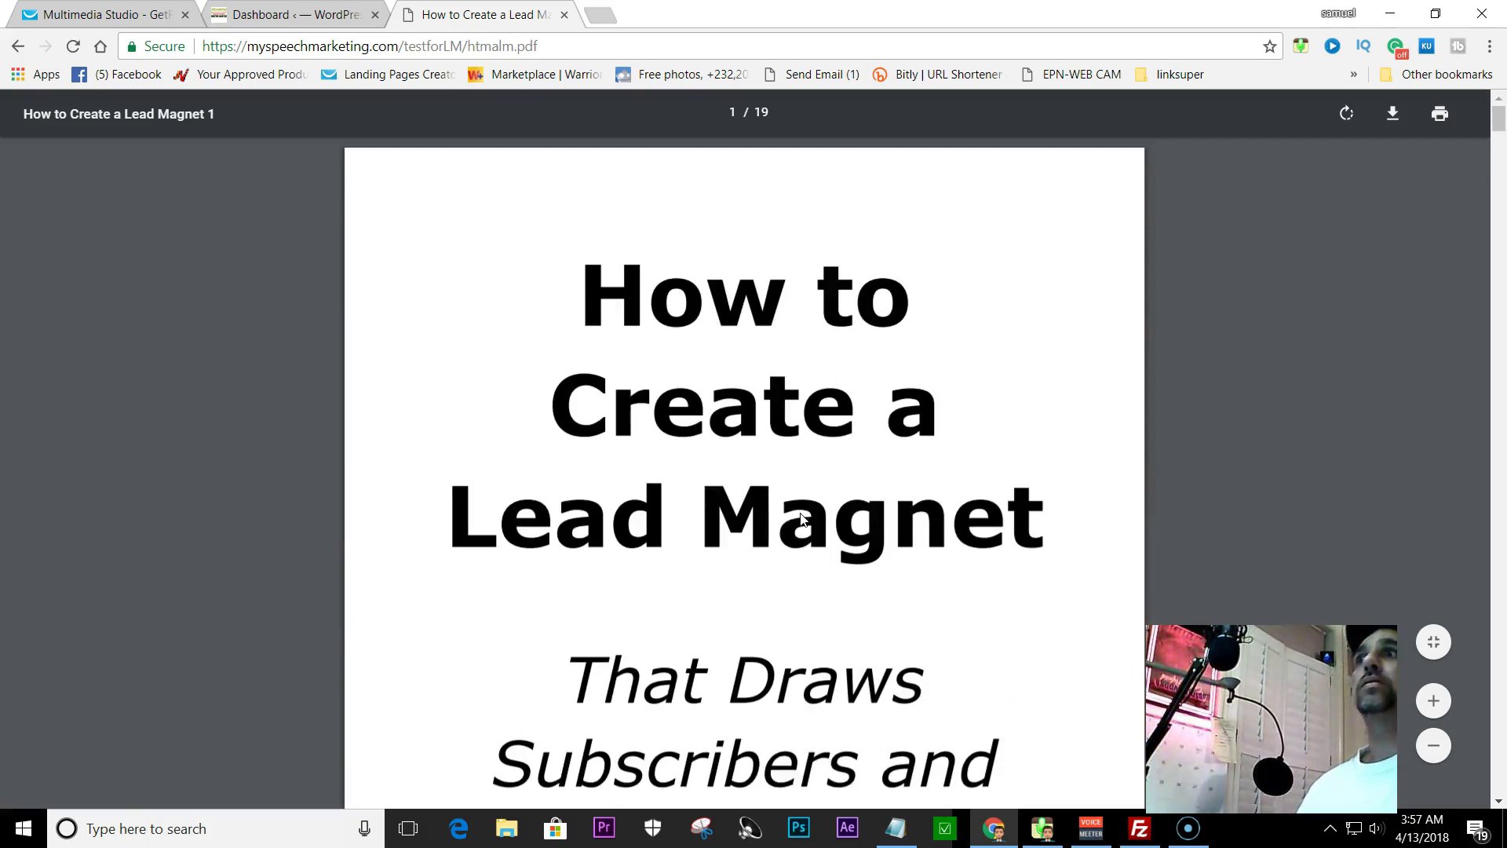
left_click(245, 47)
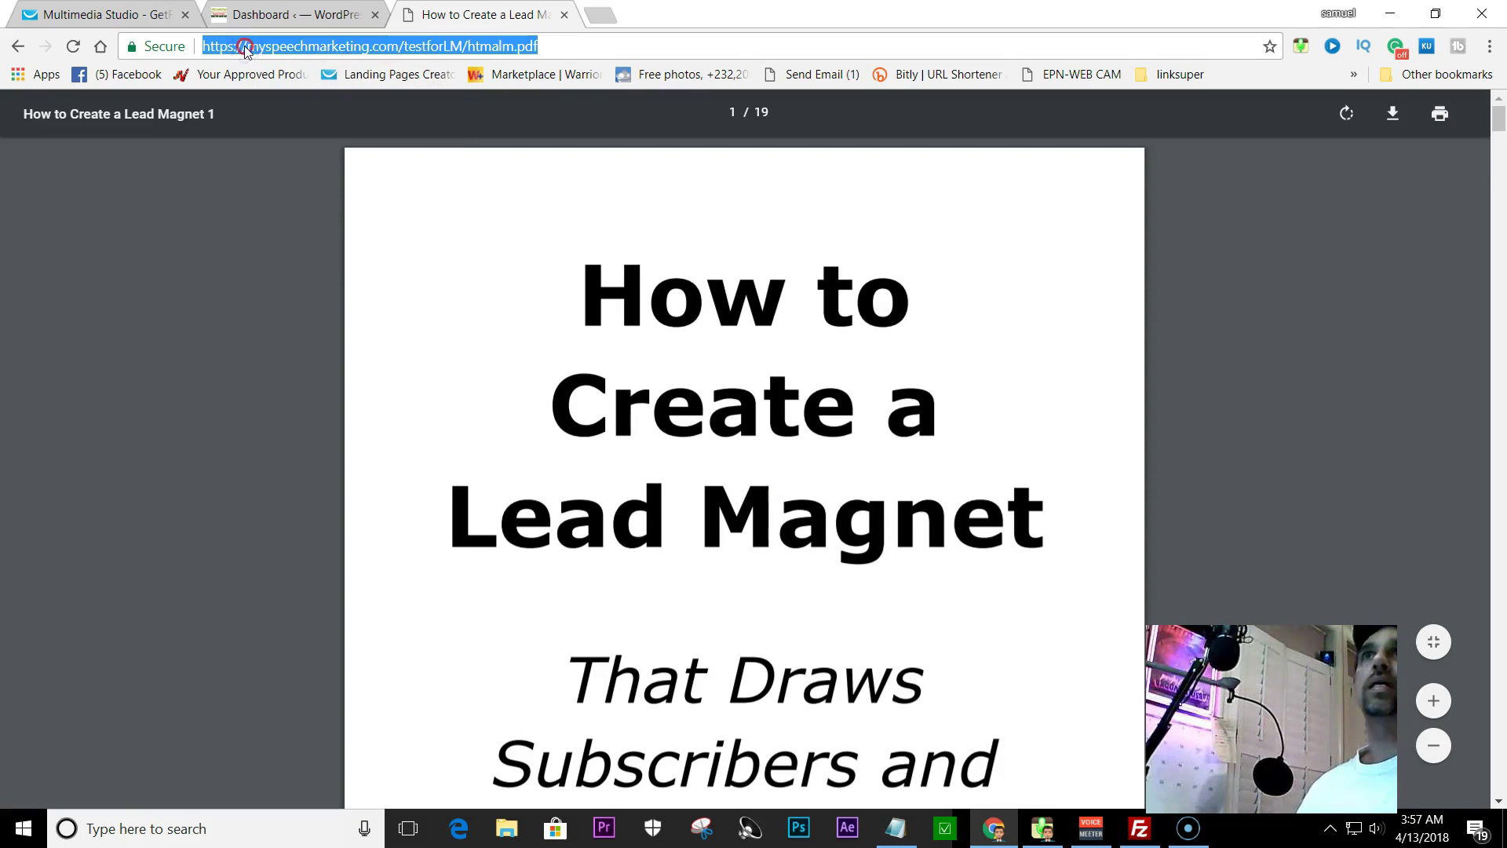
right_click(246, 47)
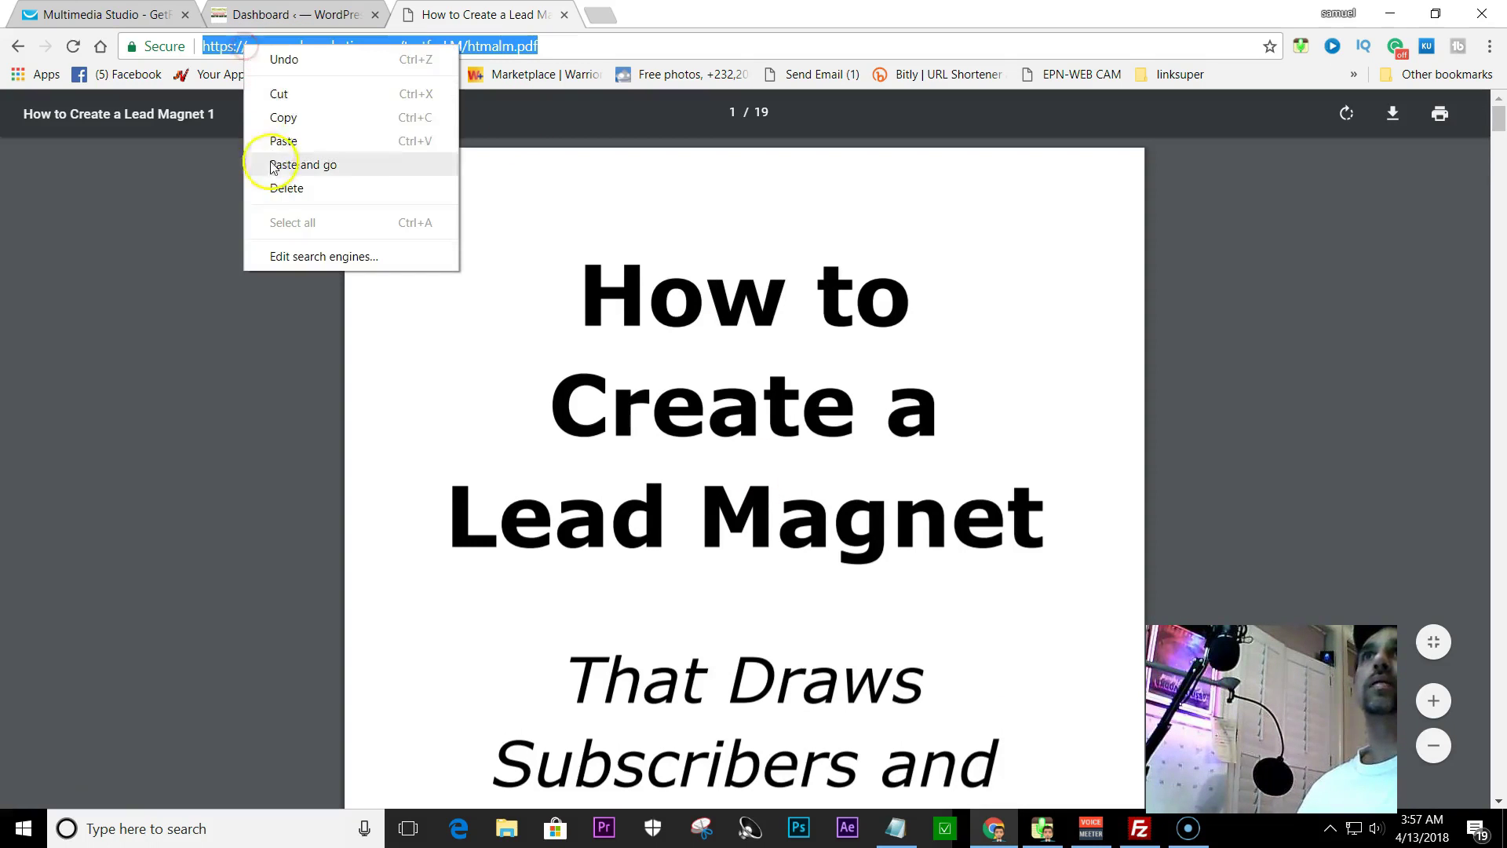
left_click(284, 117)
- Paste the full PDF address over the Notepad note and close the PDF tab
left_click(895, 828)
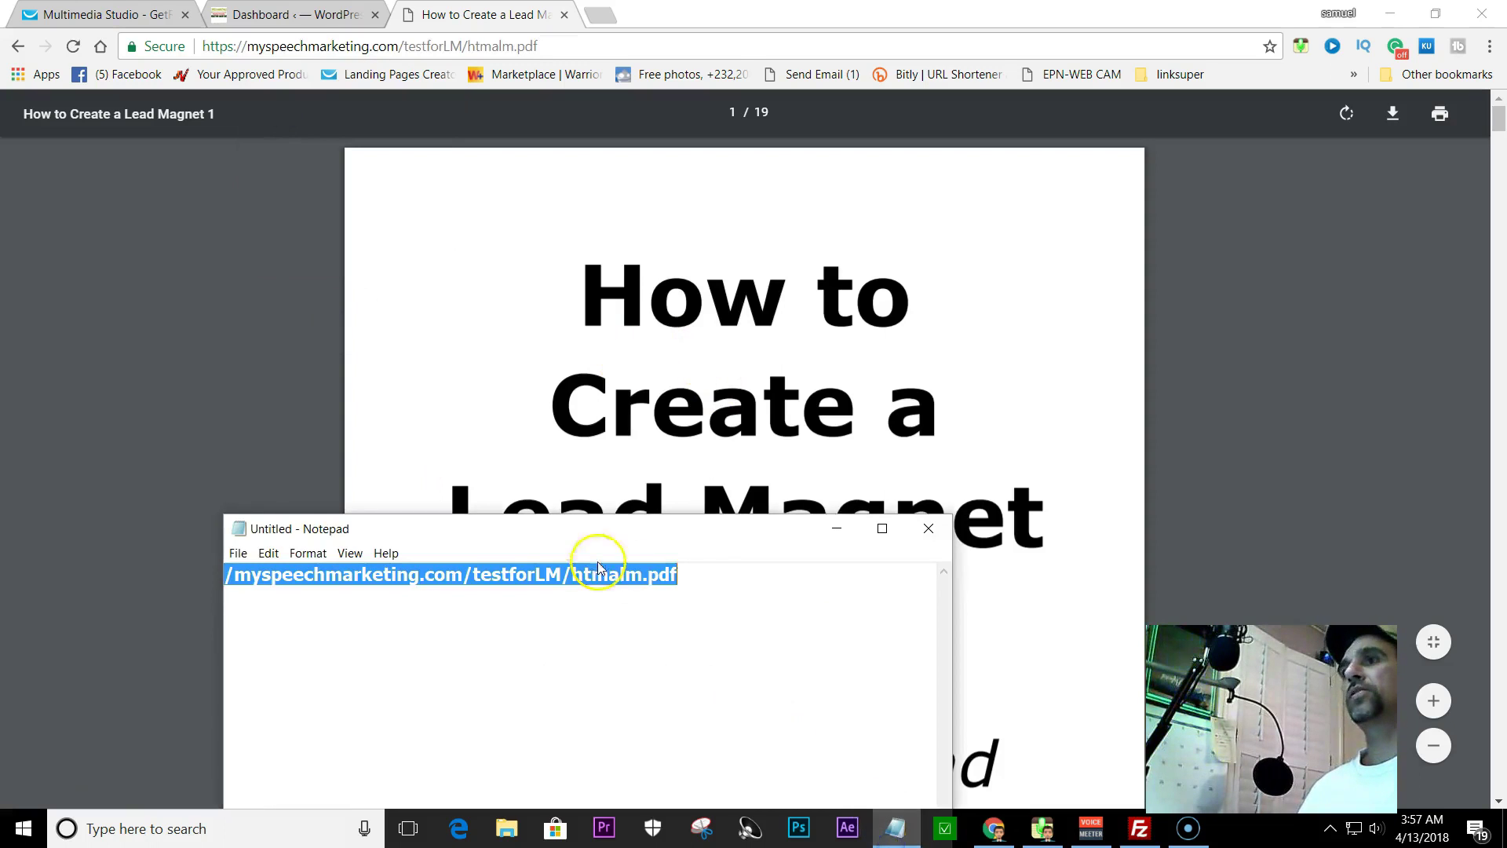
key("ctrl+v")
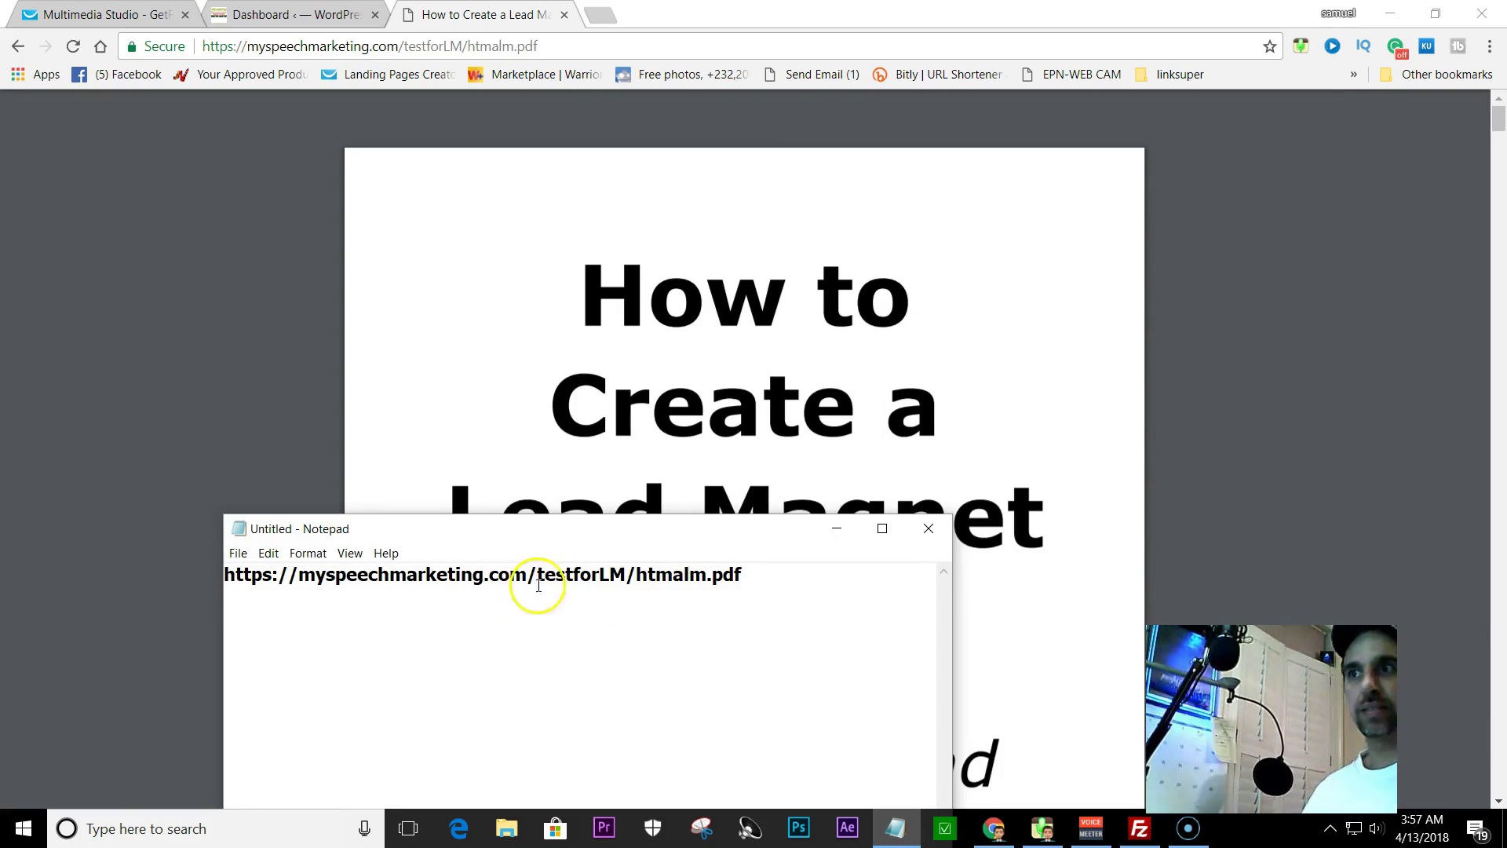
left_click(836, 528)
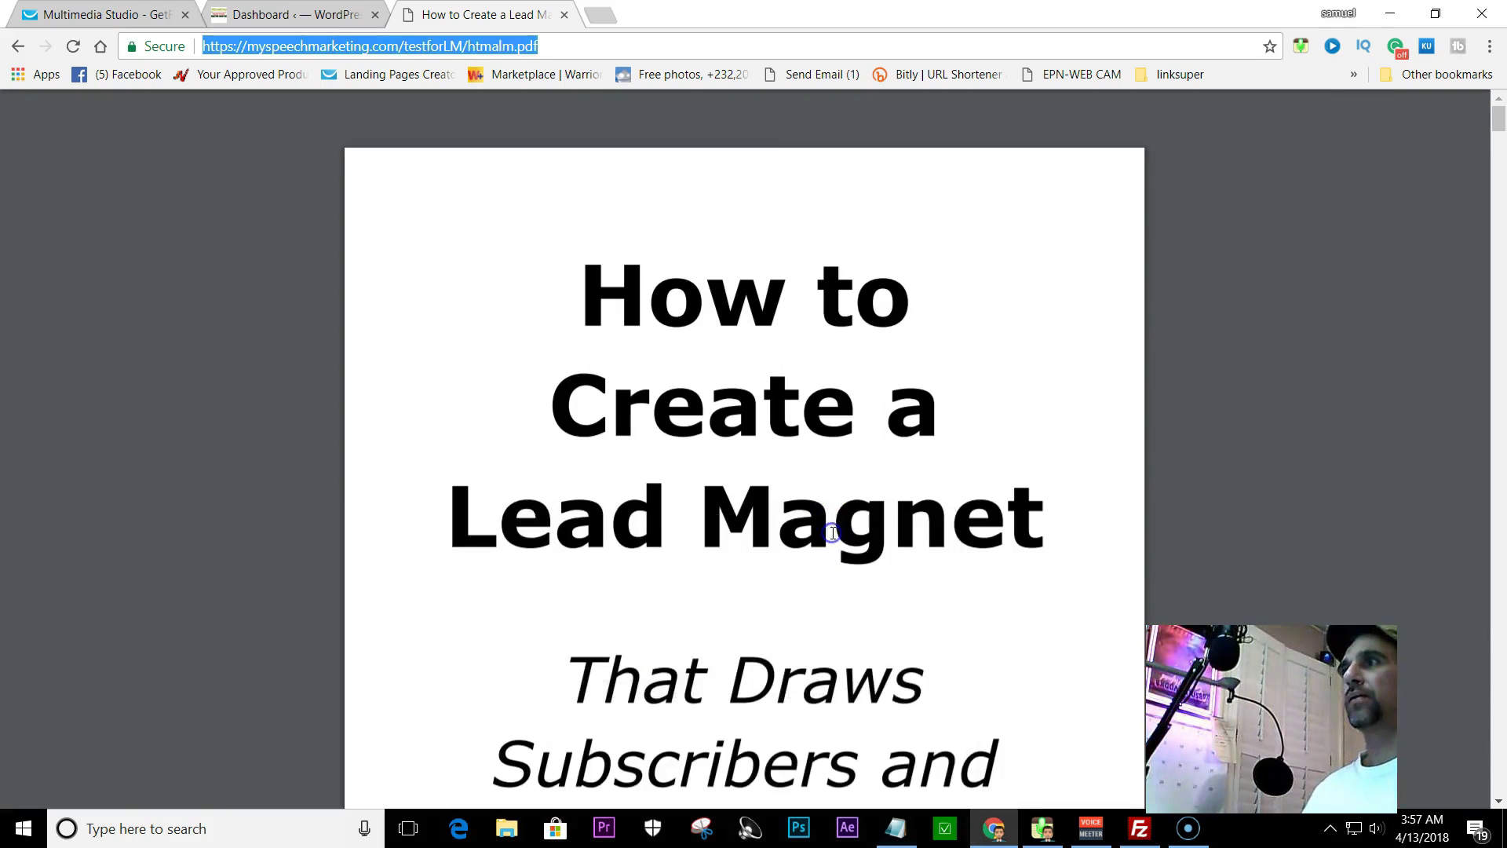
left_click(565, 15)
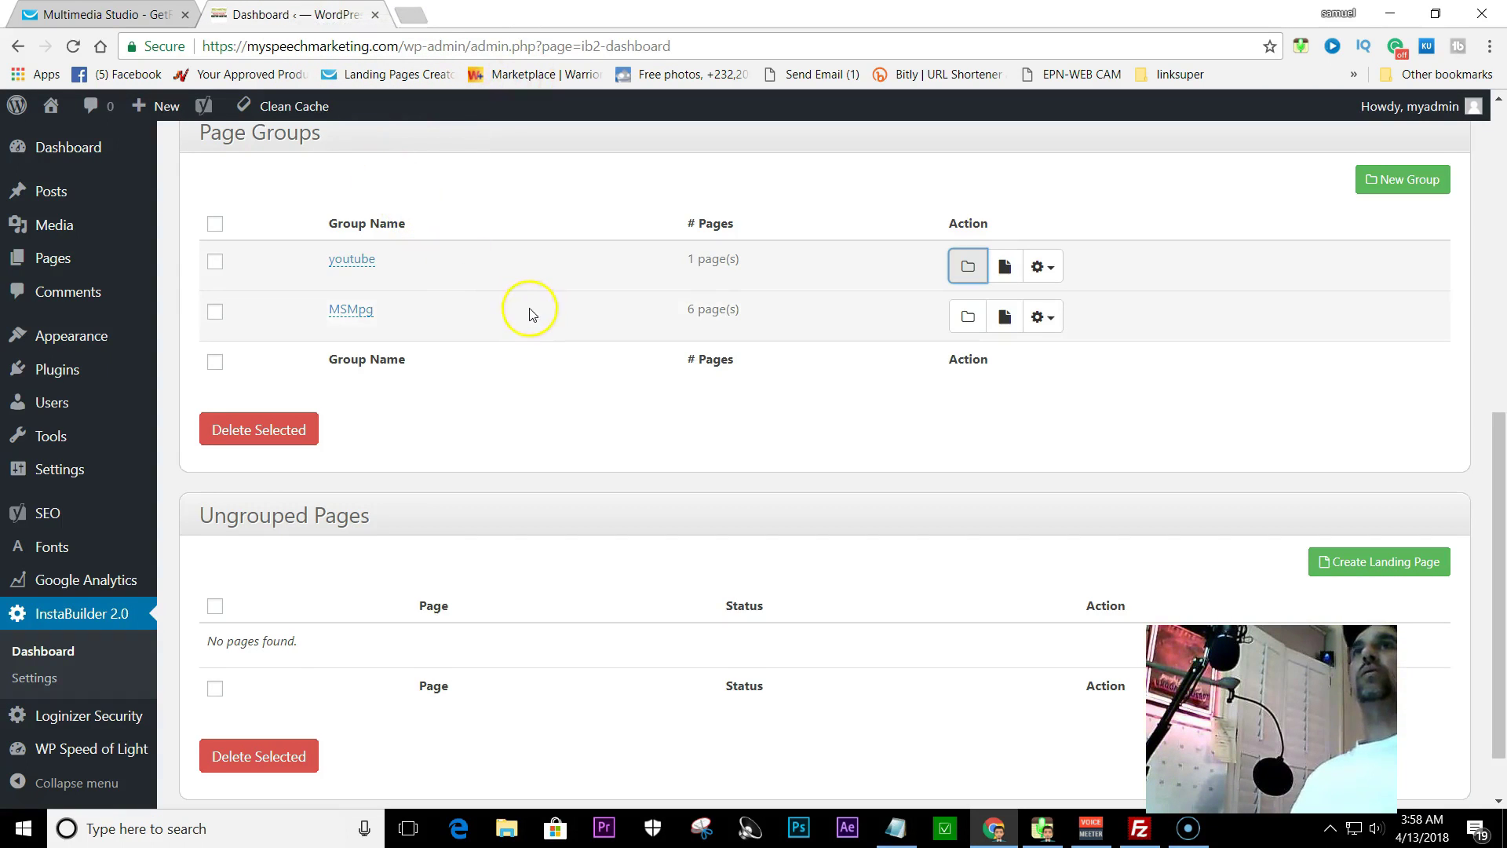
scroll(529, 309, "up", 8)
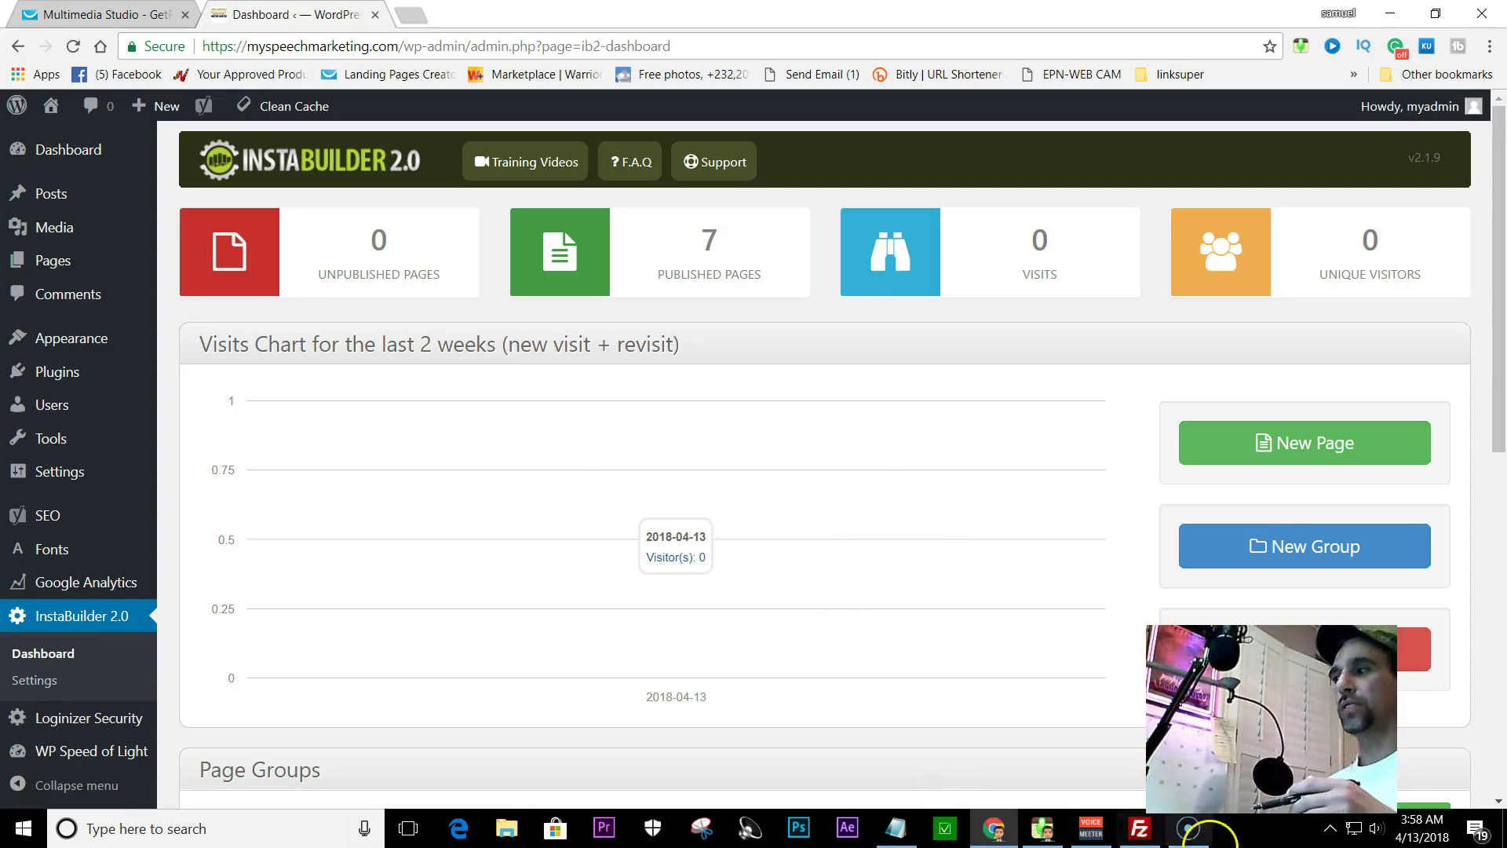
mouse_move(1146, 840)
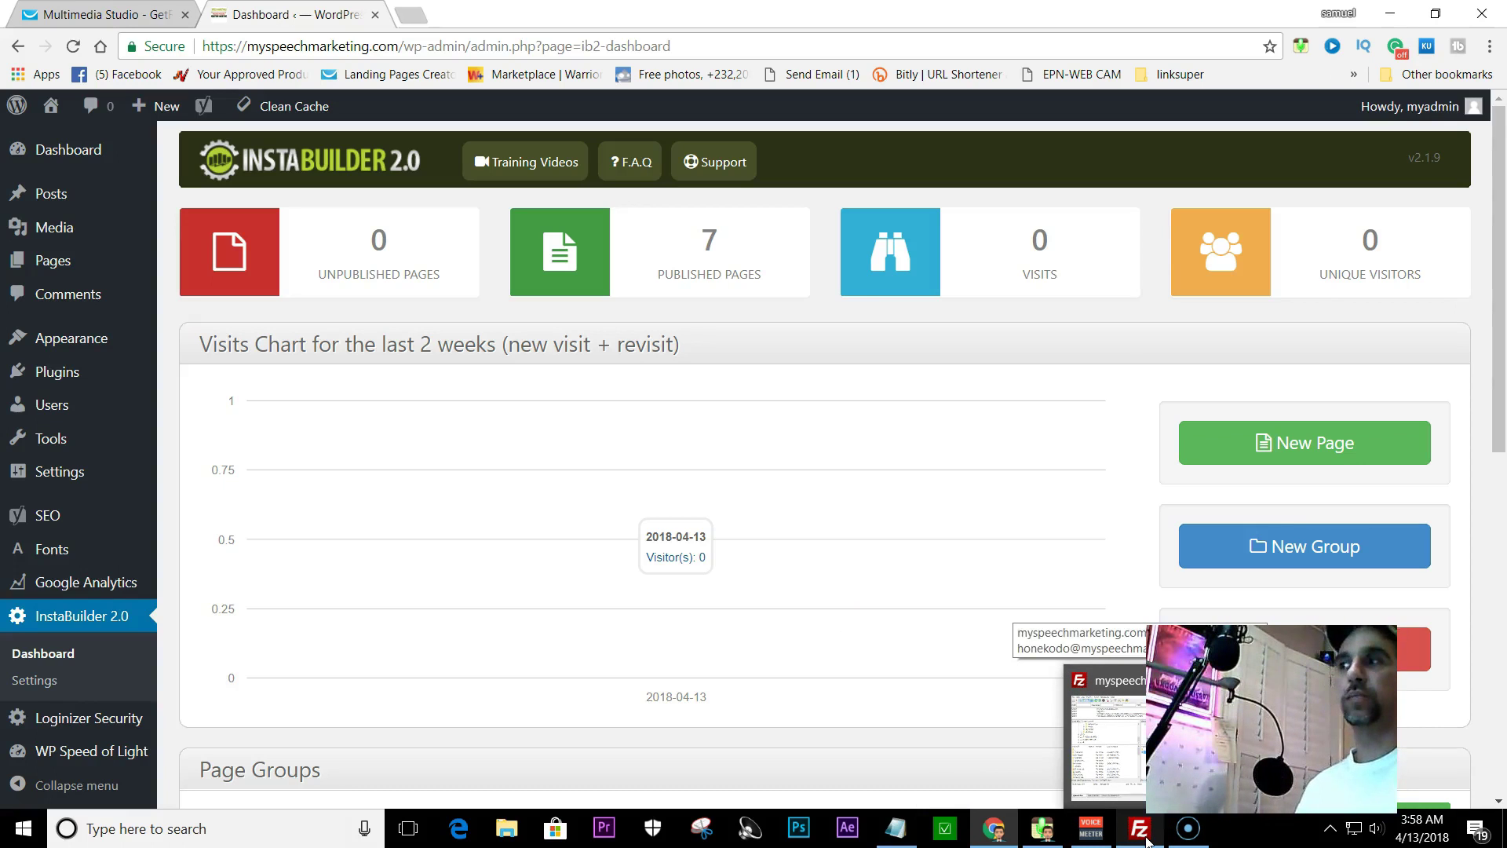
scroll(572, 511, "down", 5)
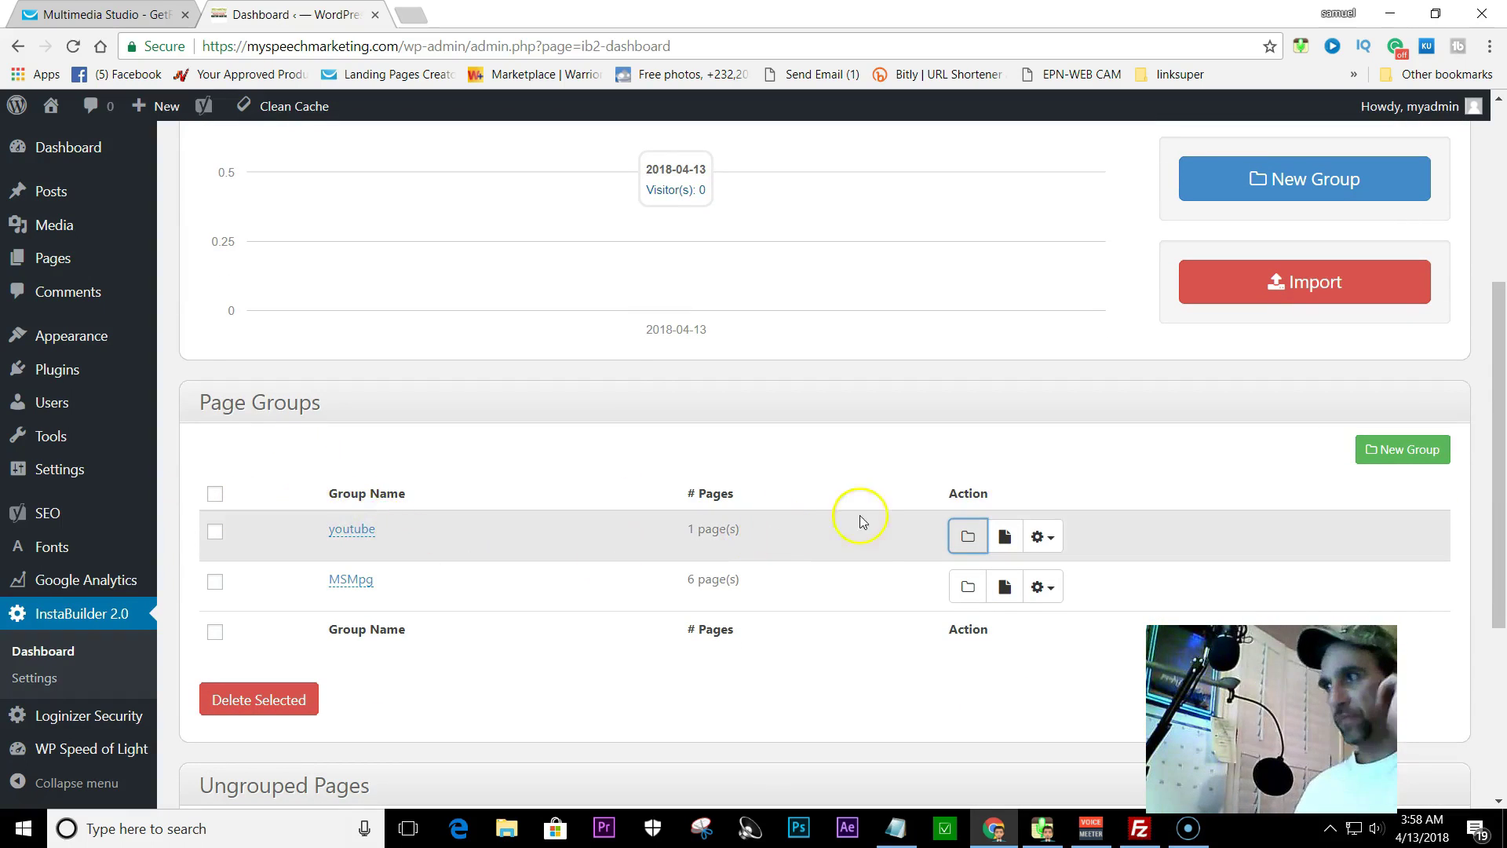
- Open the youtube page group and browse landing page templates without choosing one
left_click(961, 540)
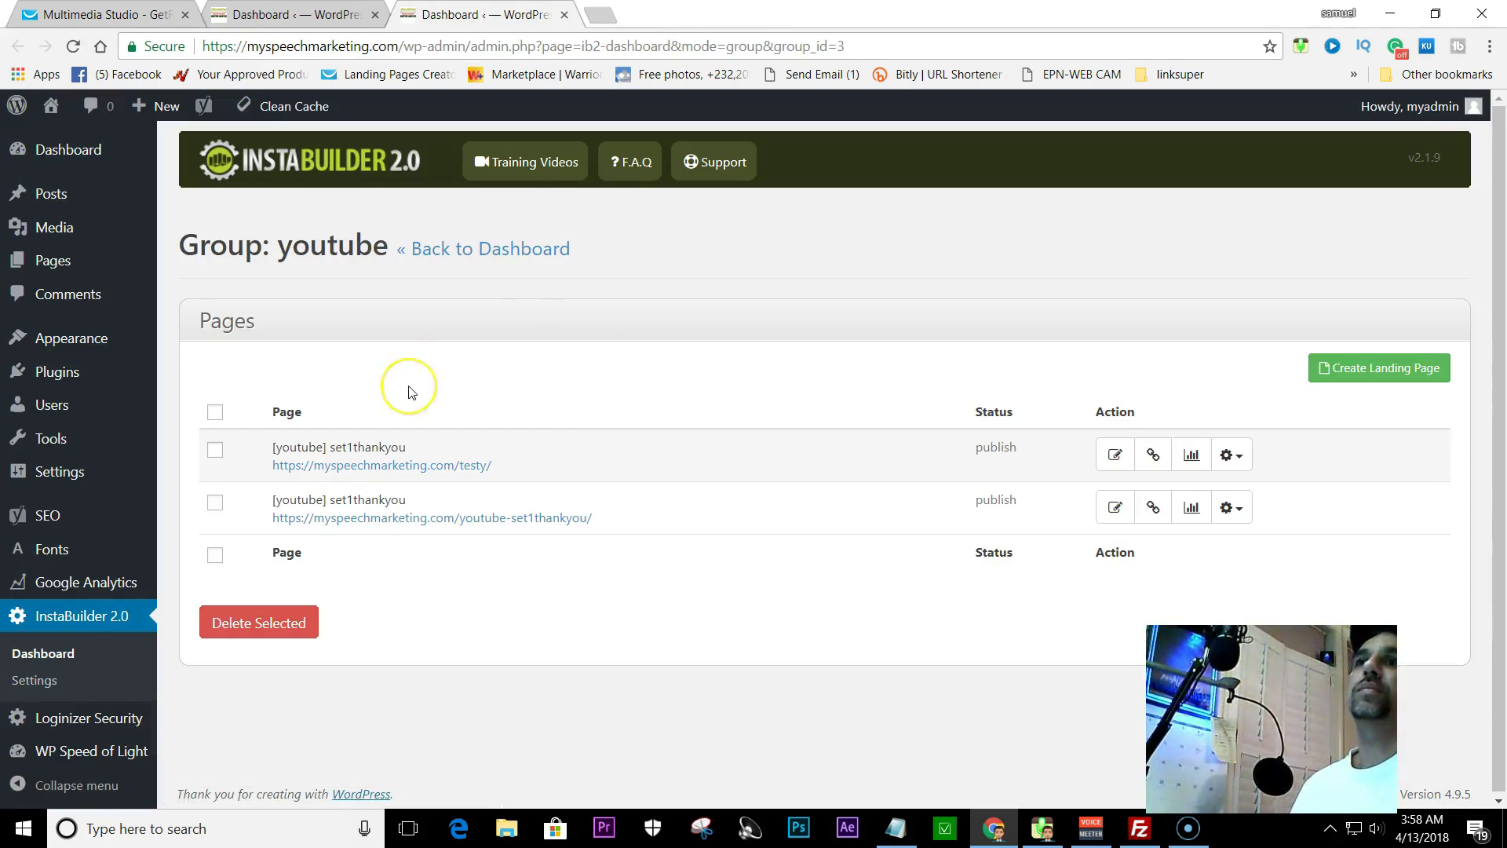
left_click(1361, 367)
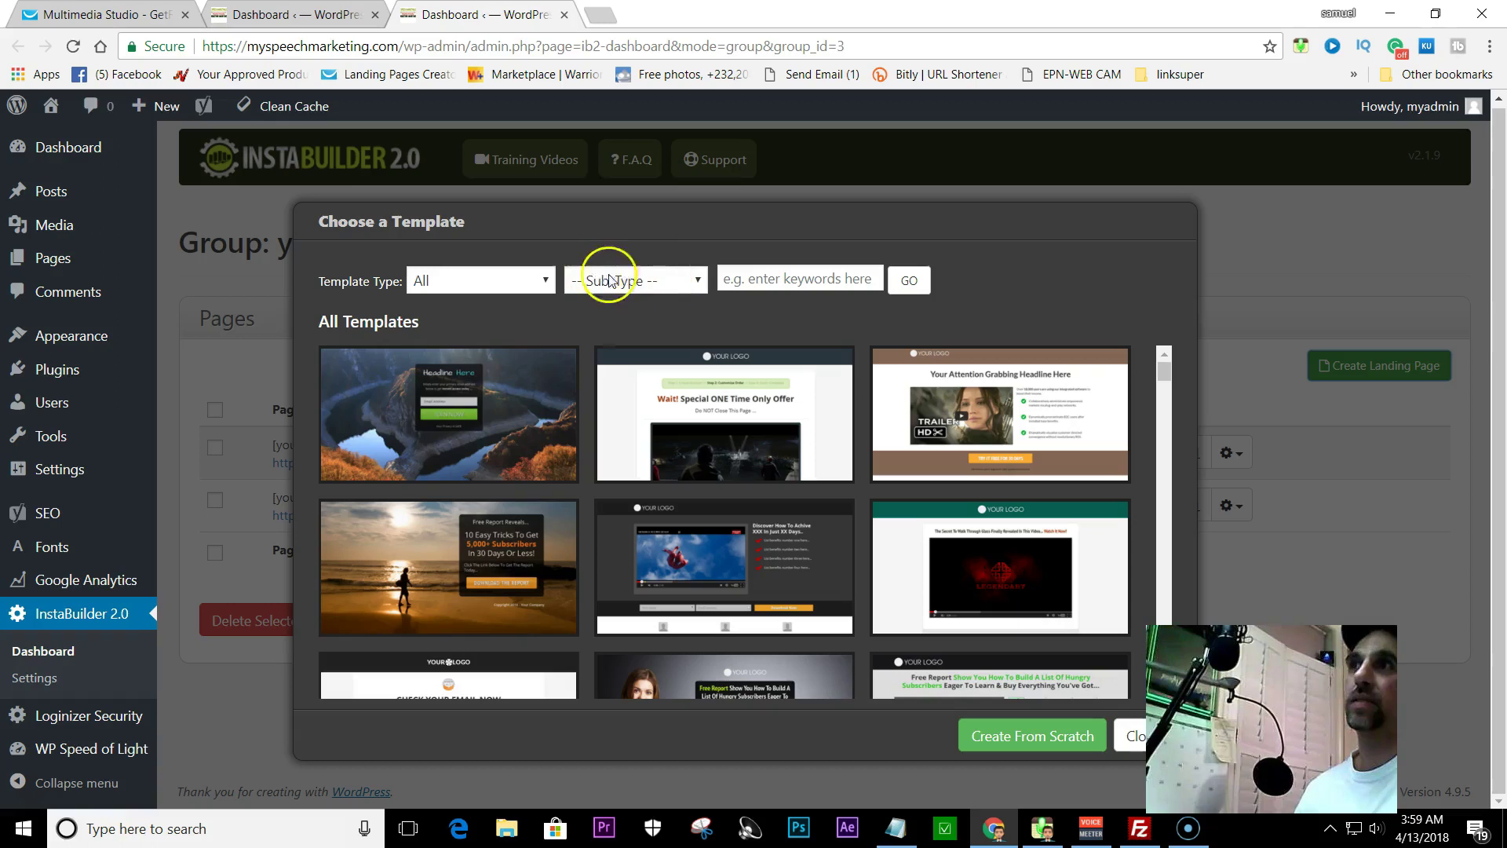
mouse_move(524, 403)
scroll(785, 471, "down", 2)
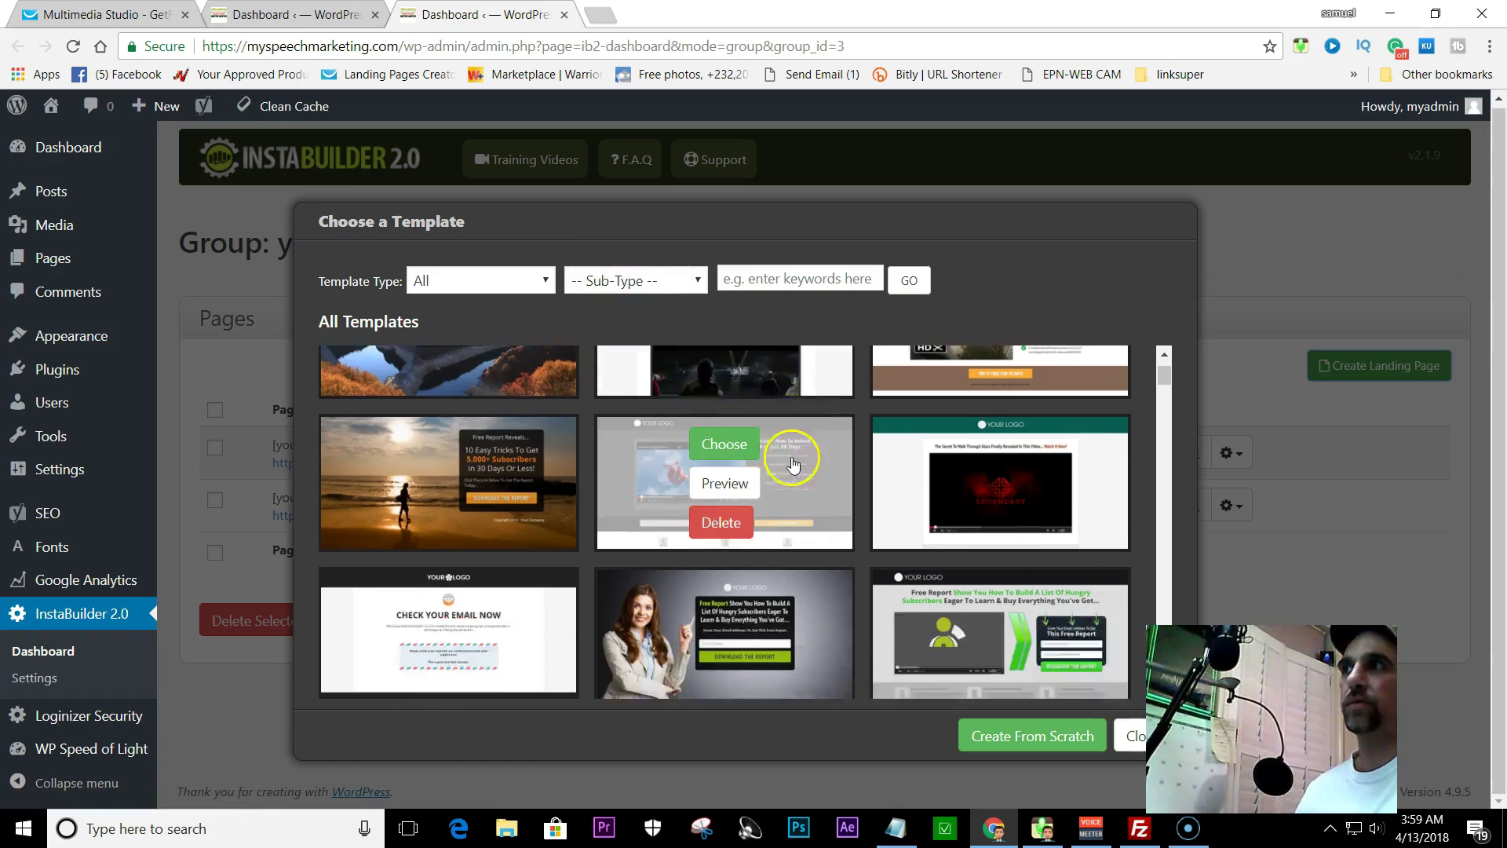
left_click(1132, 738)
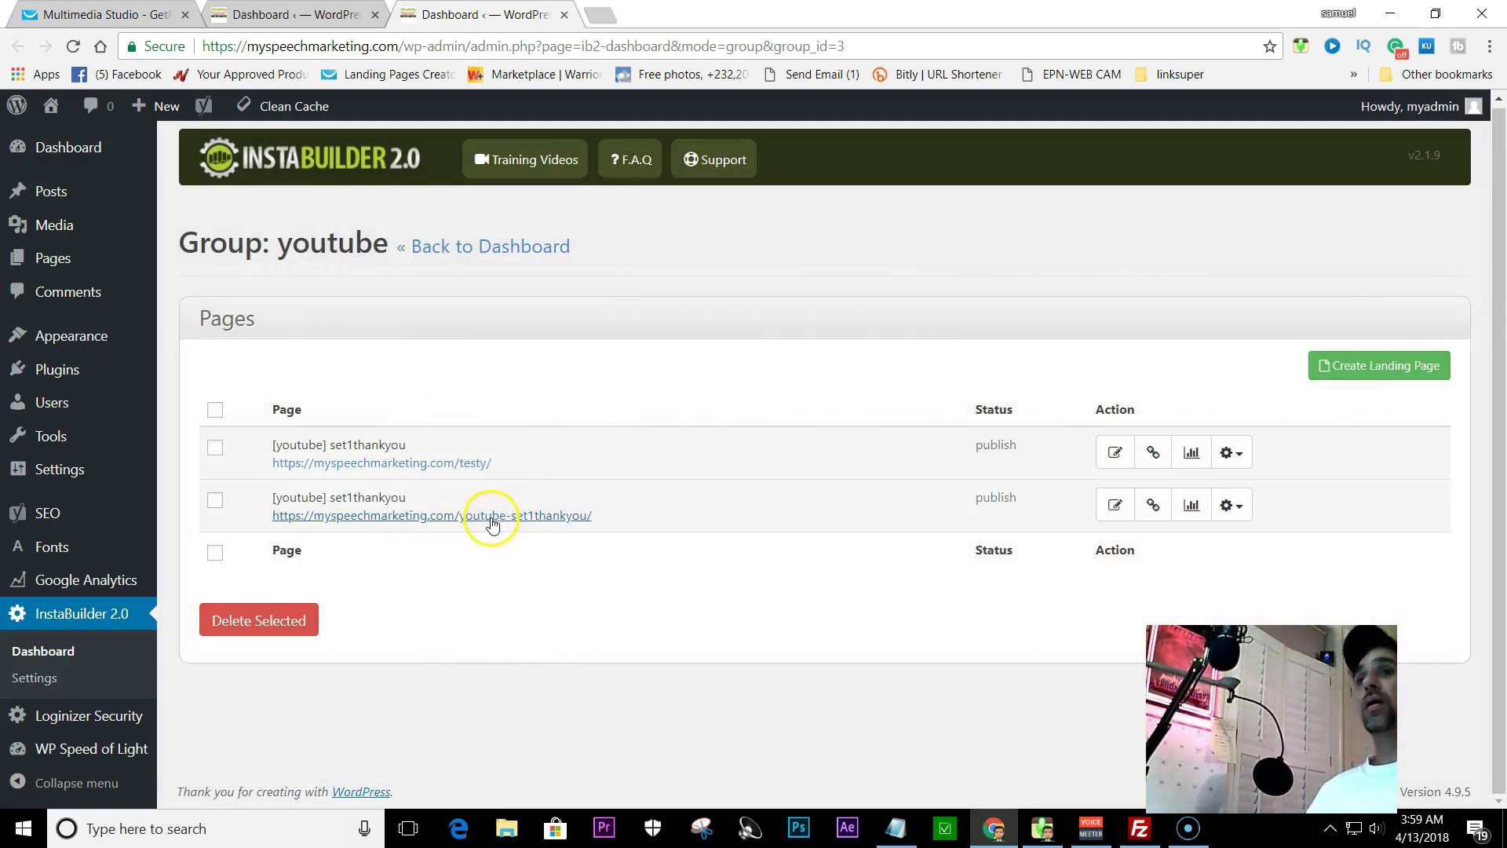
- Open both set1thankyou pages from the youtube group in the page editor, ending on /testy/
left_click(1114, 452)
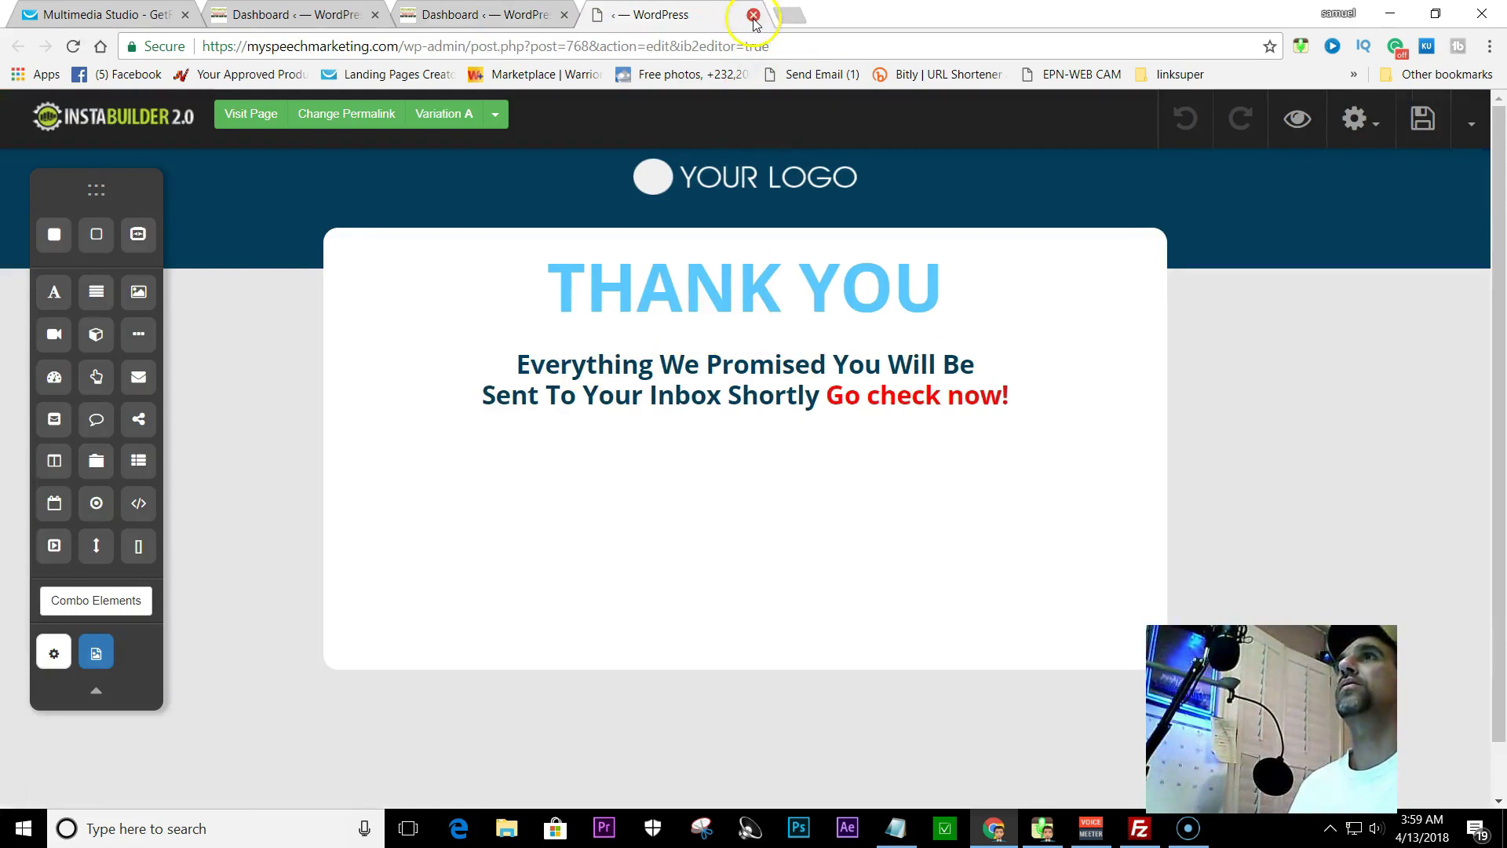
left_click(475, 14)
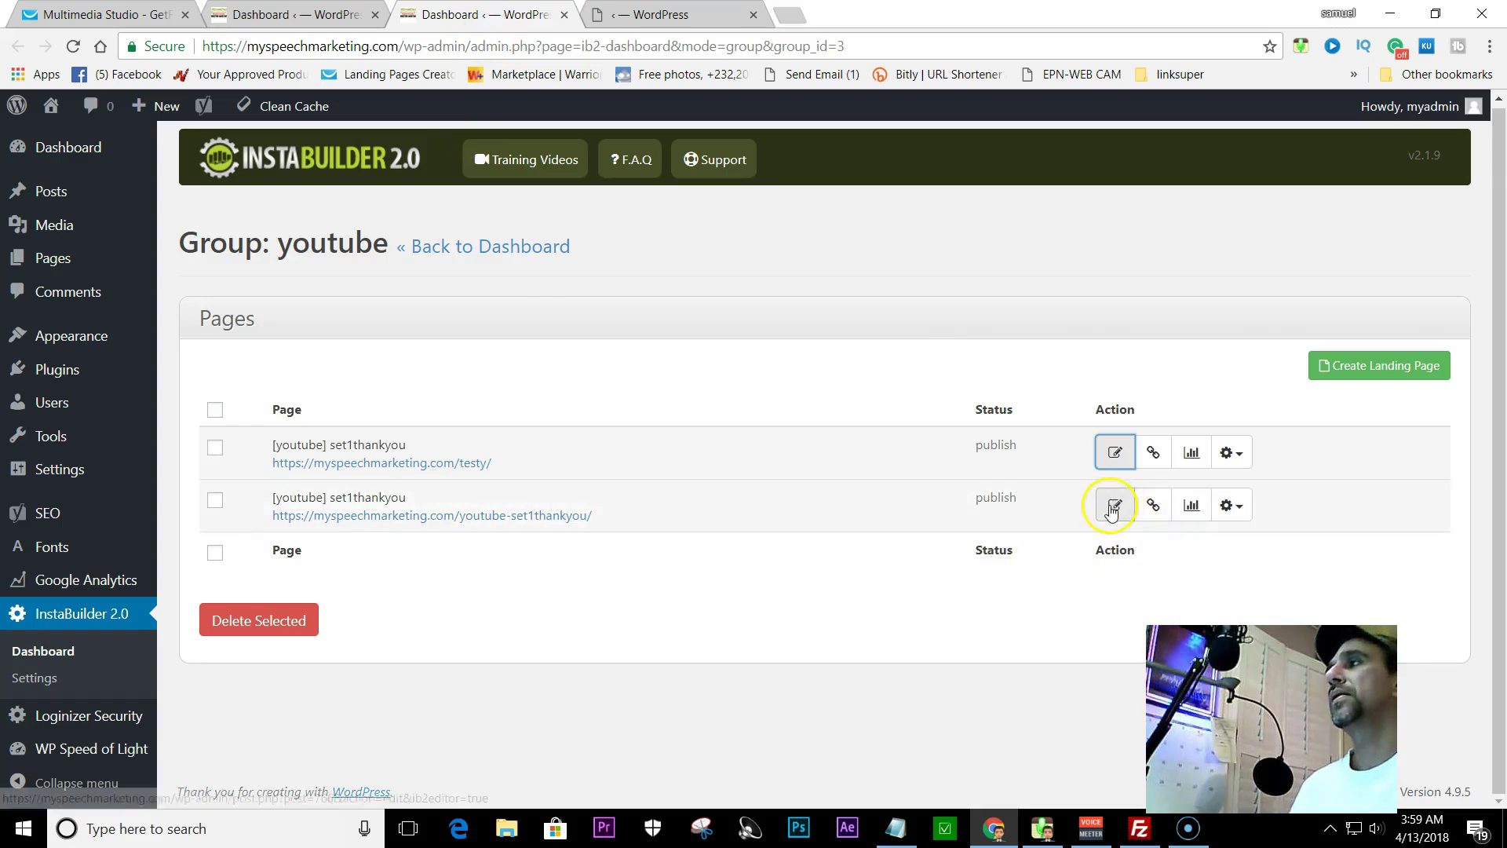
left_click(1115, 505)
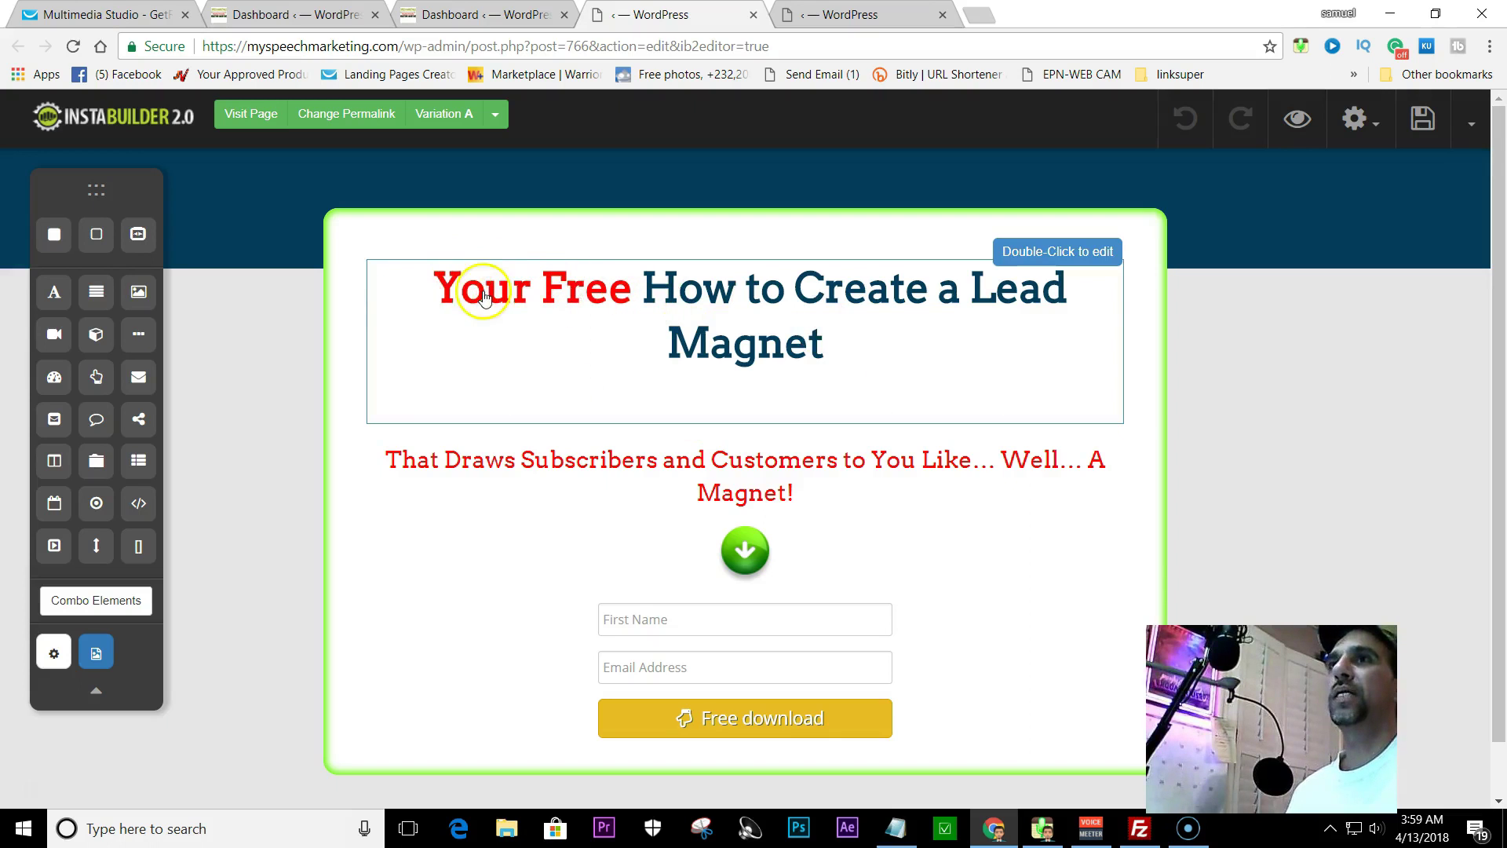
- Make the headline words 'How to Create a Lead Magnet' black
left_click(848, 348)
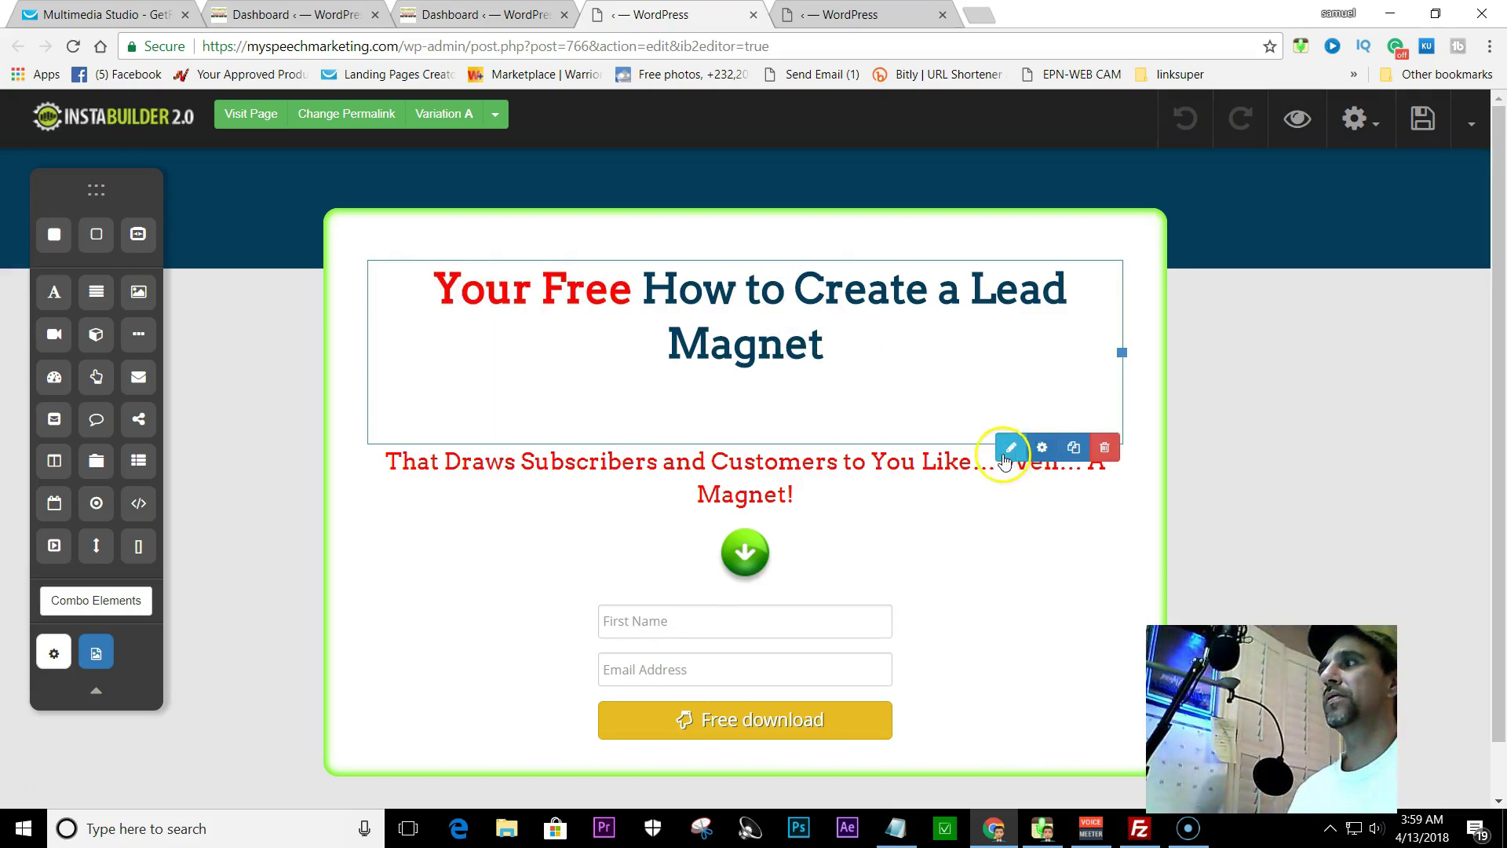
left_click(1009, 452)
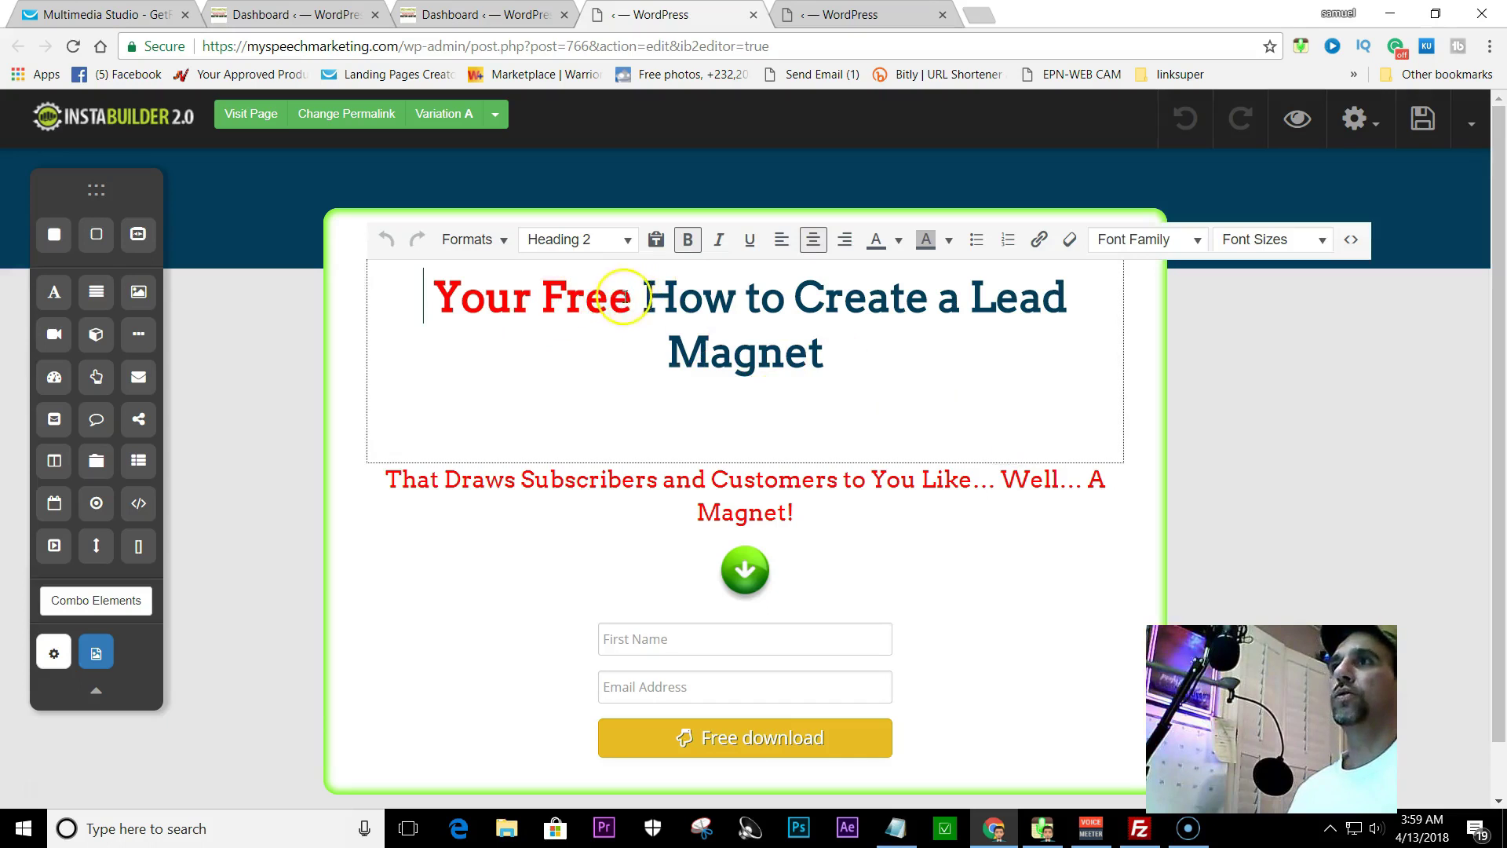
left_click_drag(638, 303, 841, 365)
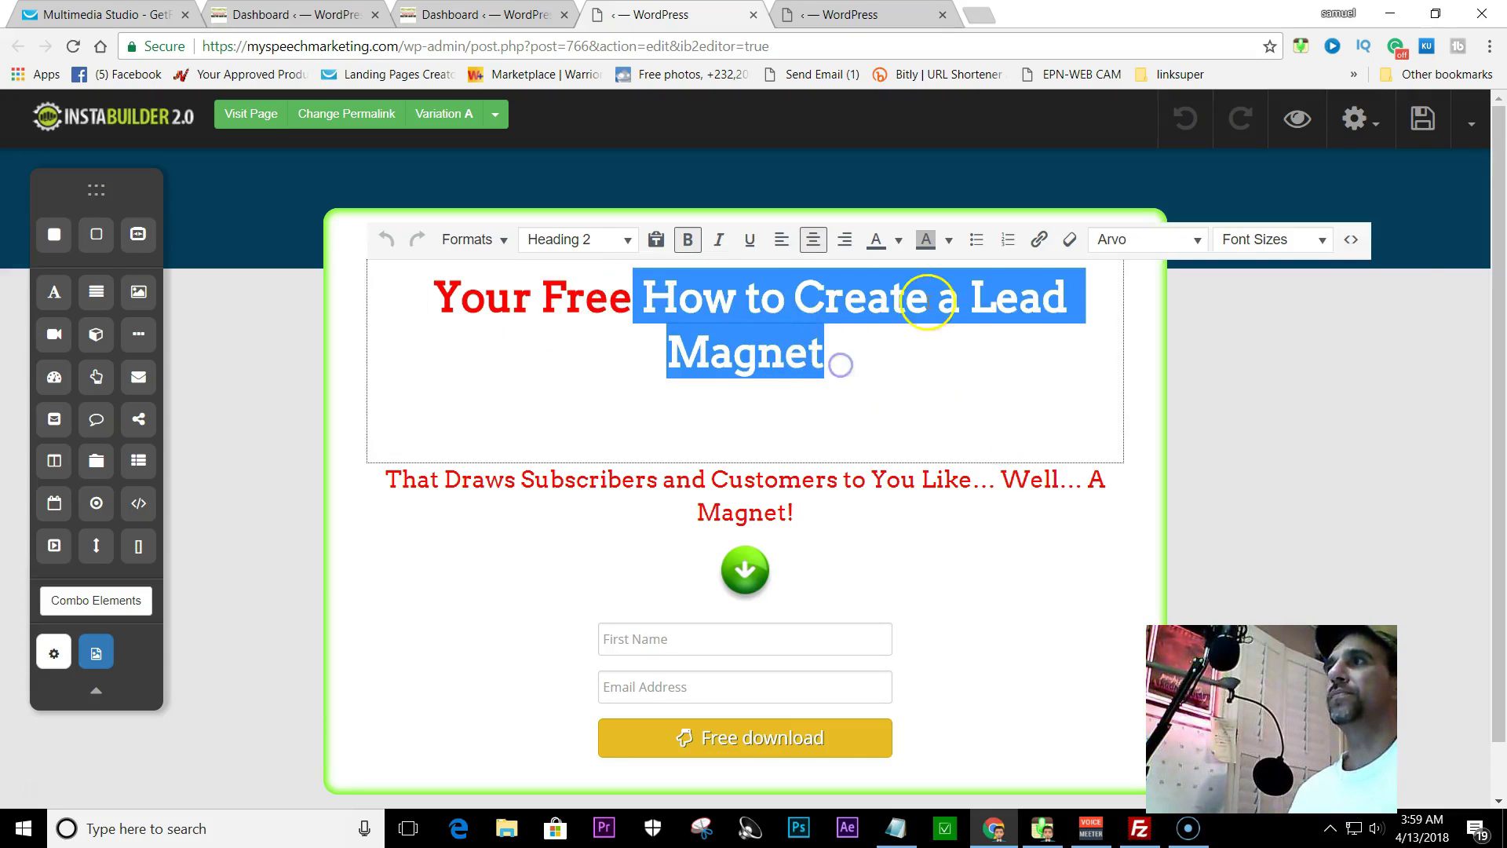
left_click(899, 239)
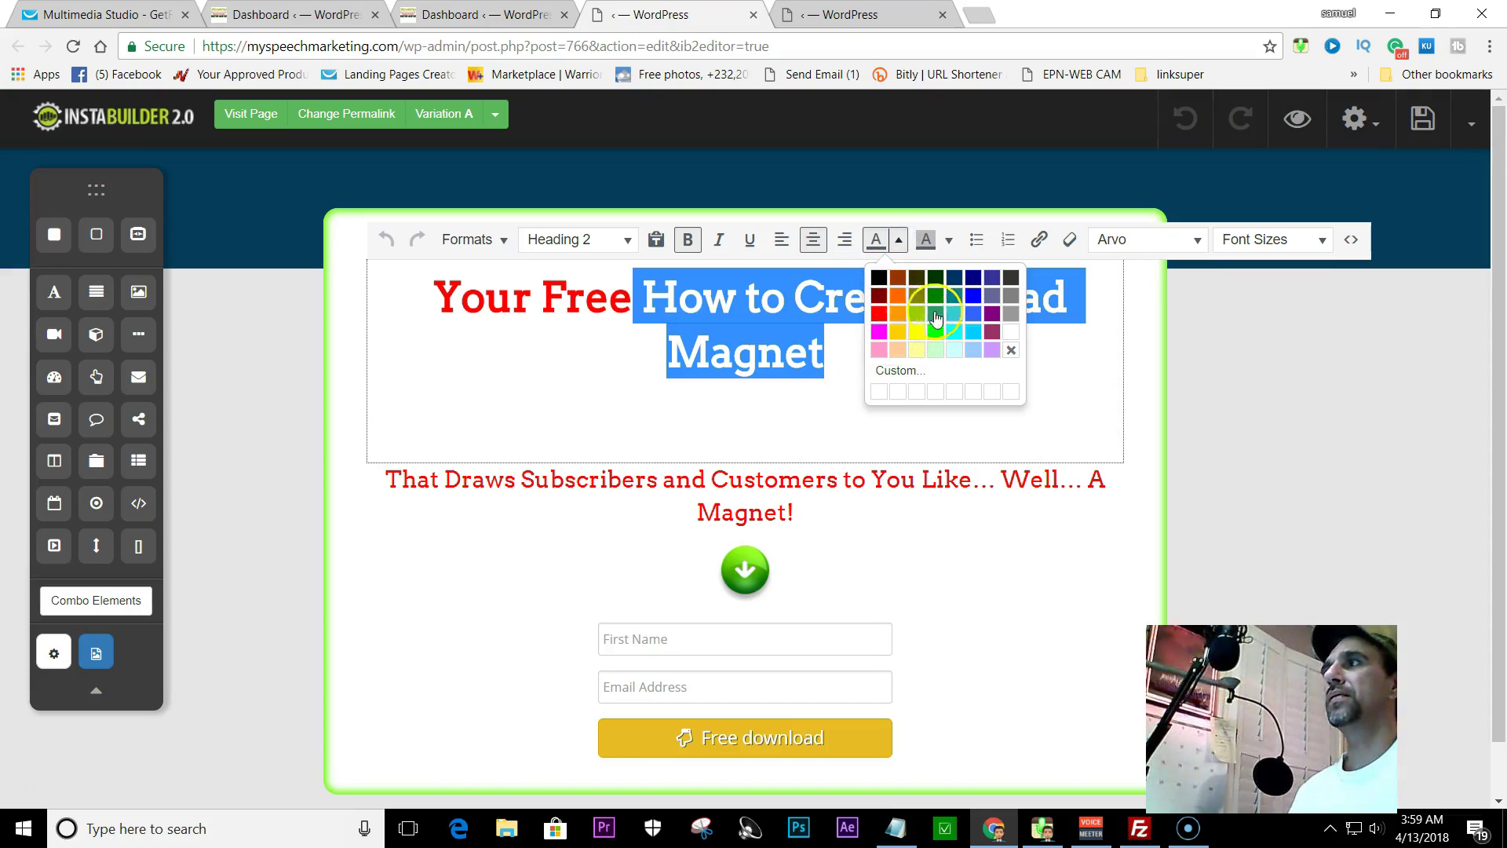
left_click(881, 280)
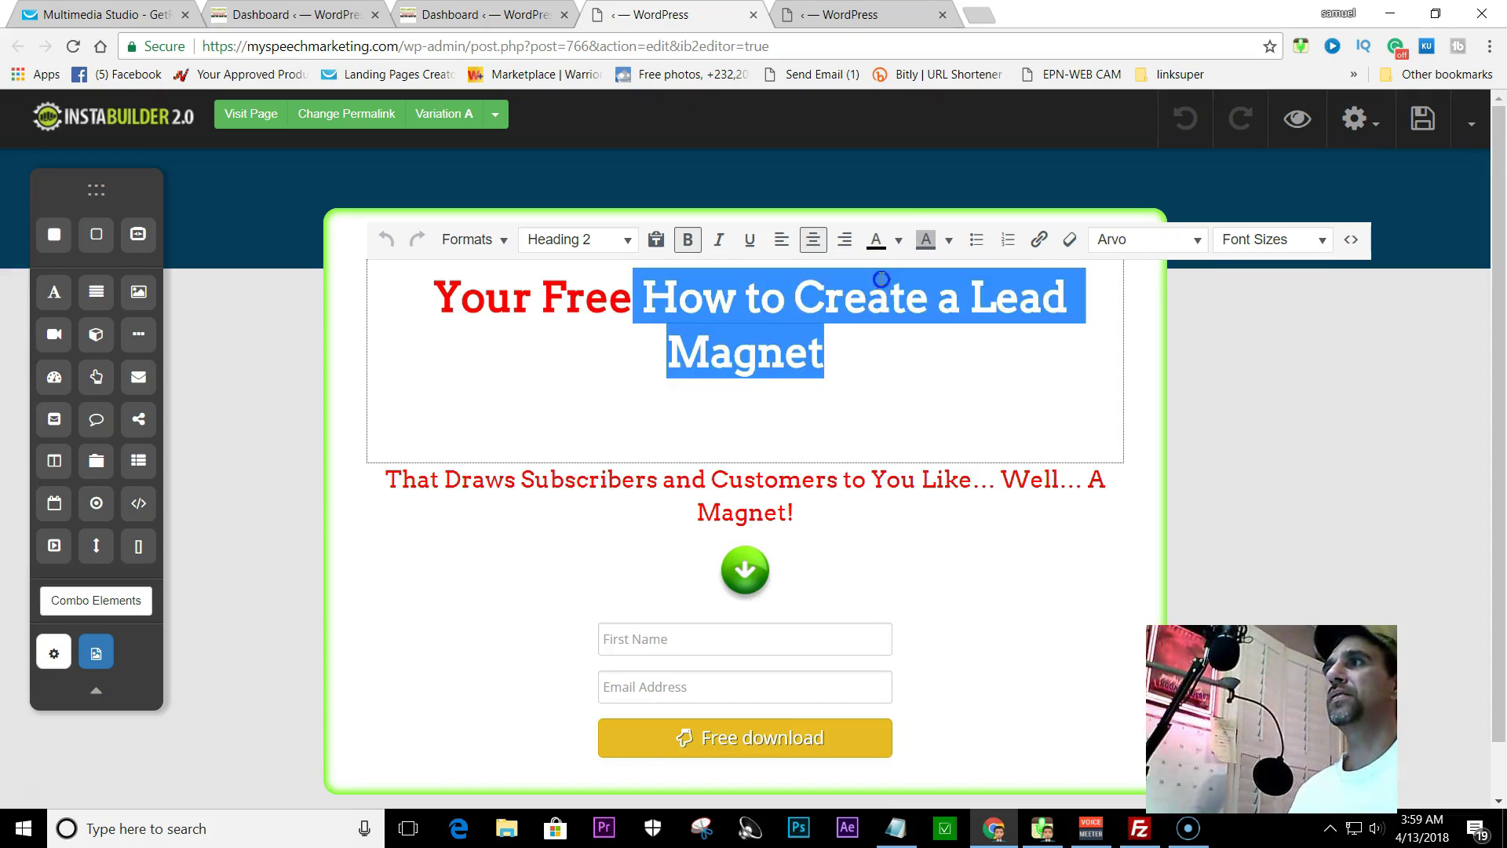
left_click(853, 382)
- Add '!' so the headline reads 'Your Free How to Create a Lead Magnet!'
left_click(824, 351)
type("!")
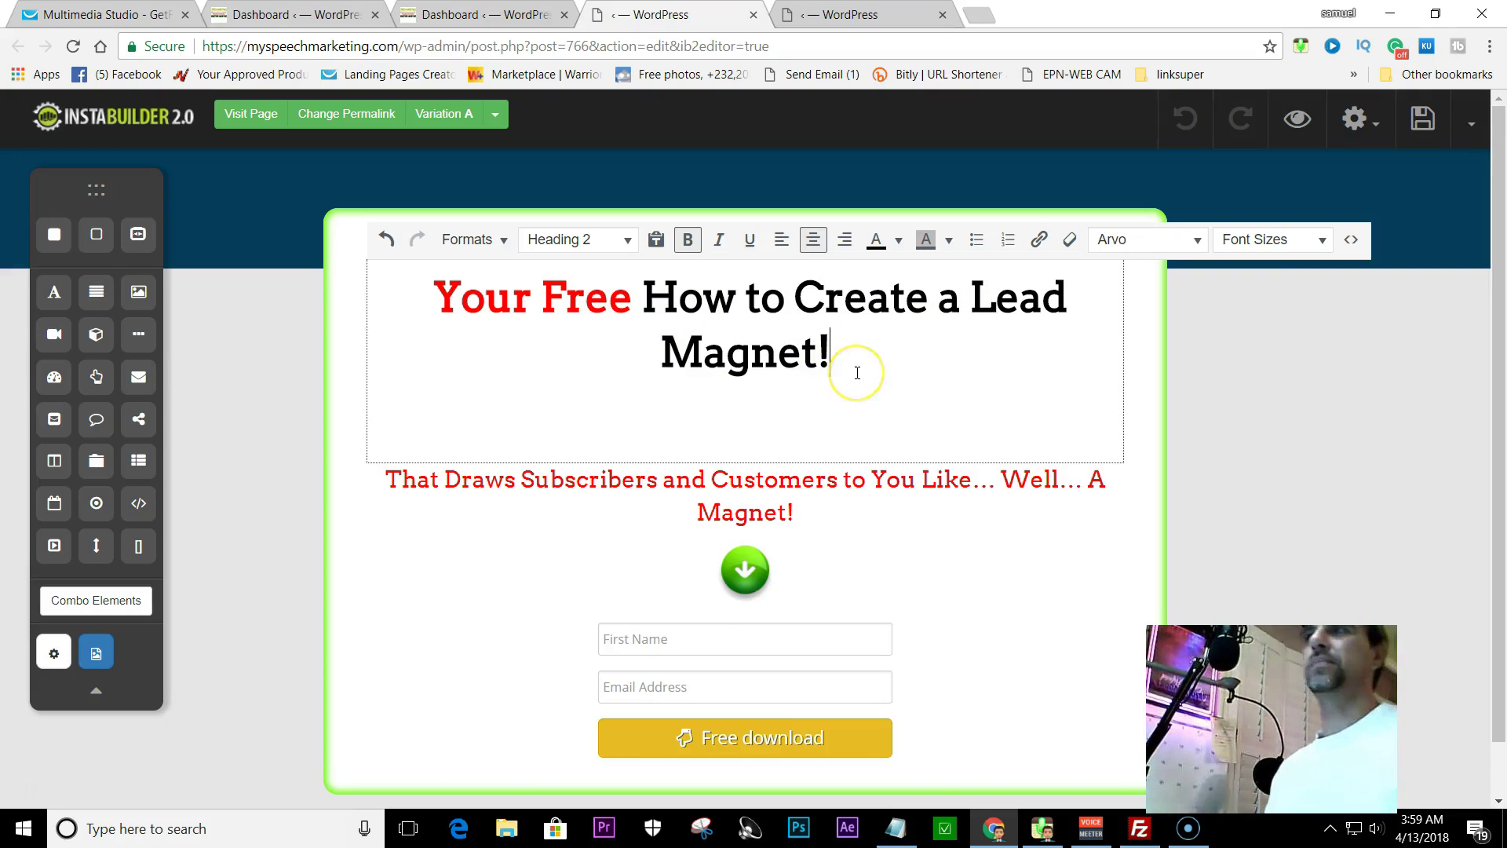
scroll(978, 326, "down", 1)
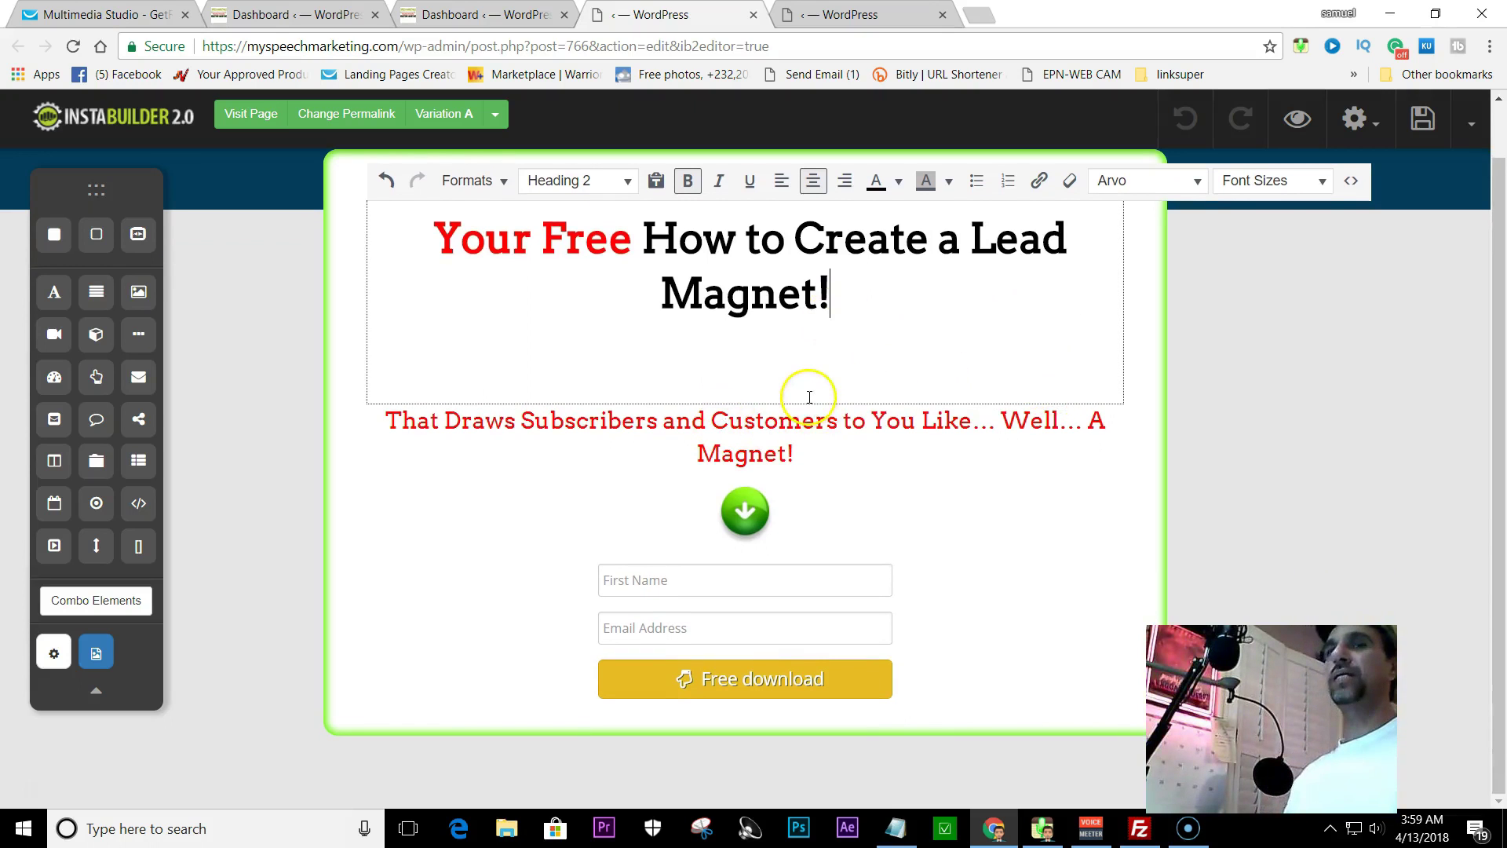
left_click(95, 651)
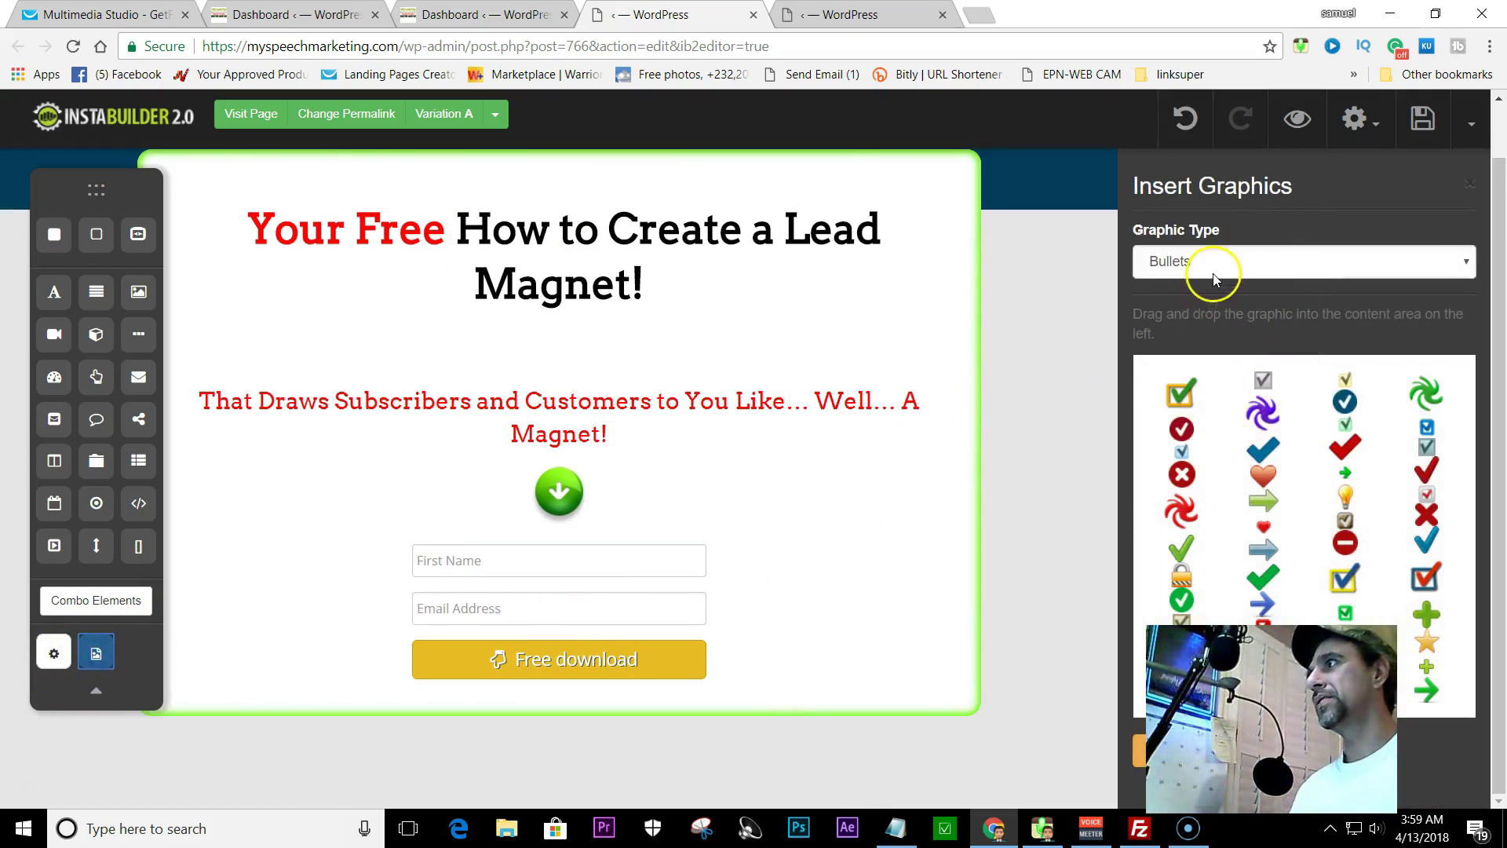
- Place a red down-arrow from Arrow Buttons above the form and delete the green arrow
left_click(1224, 260)
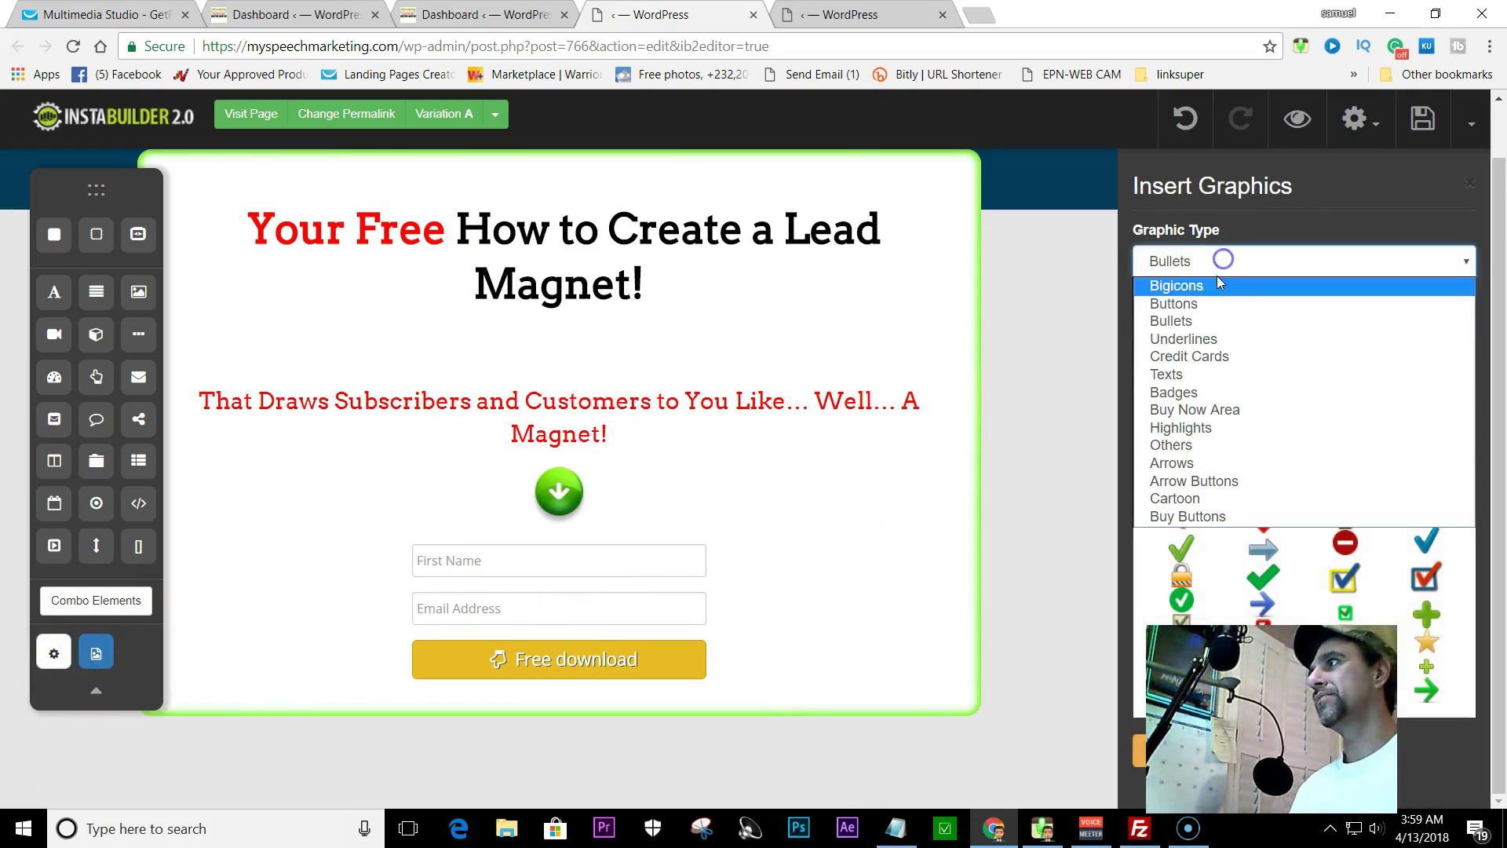
left_click(1191, 482)
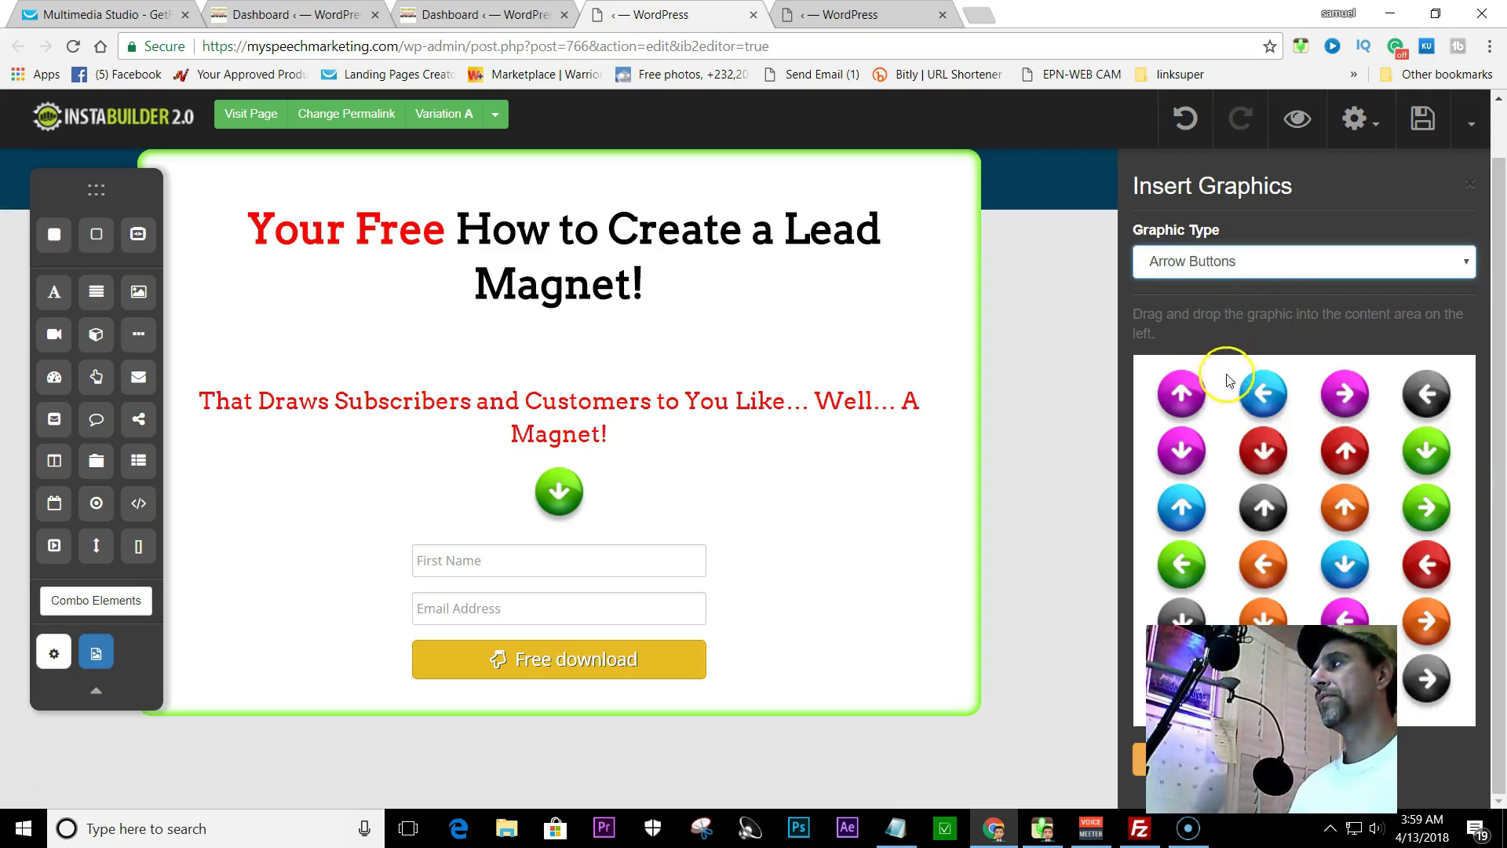
left_click_drag(1263, 452, 562, 494)
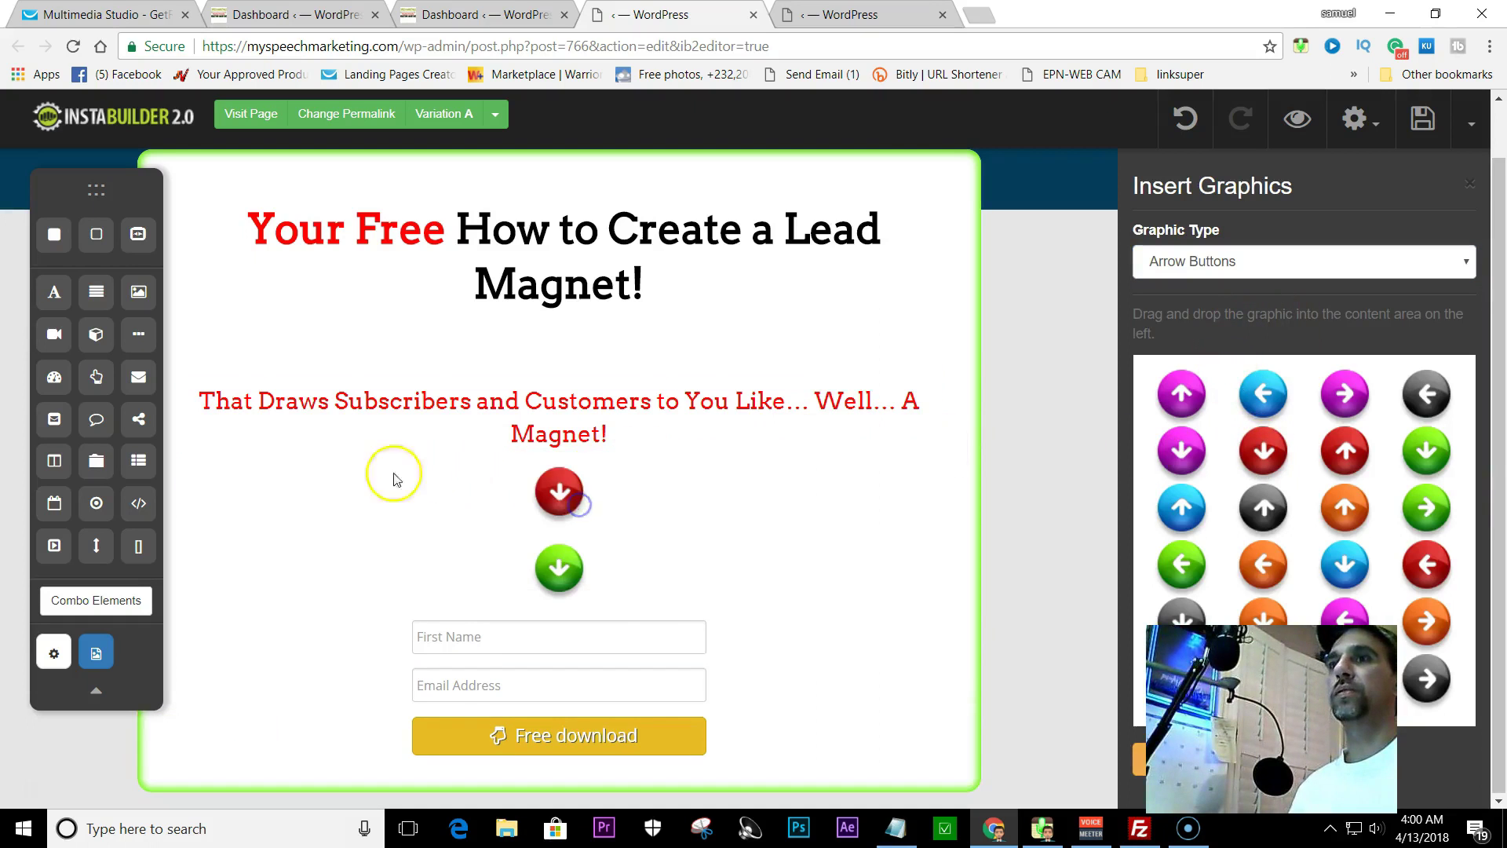
left_click(557, 565)
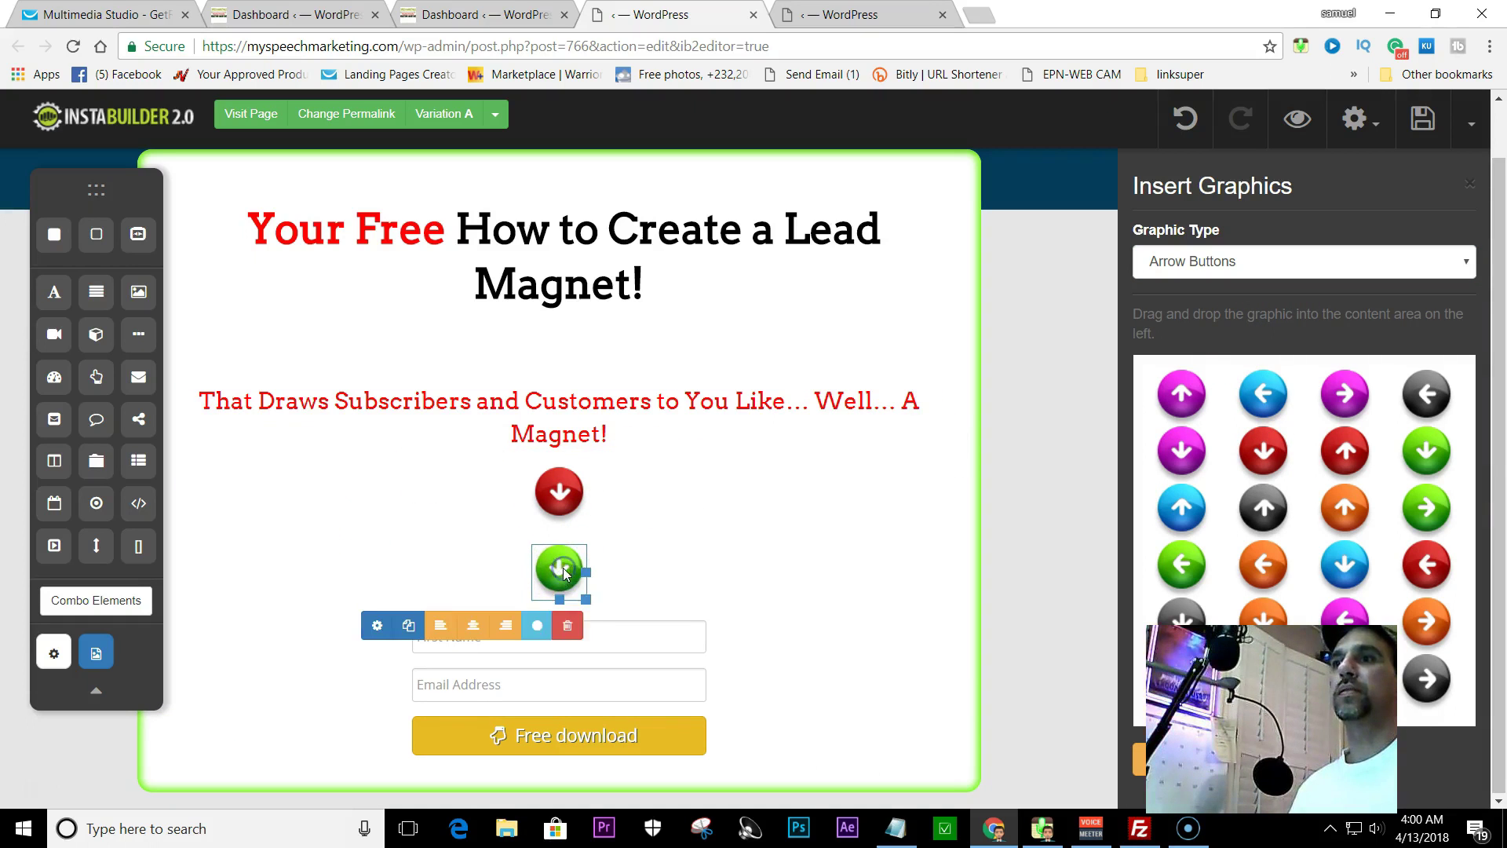
left_click(567, 625)
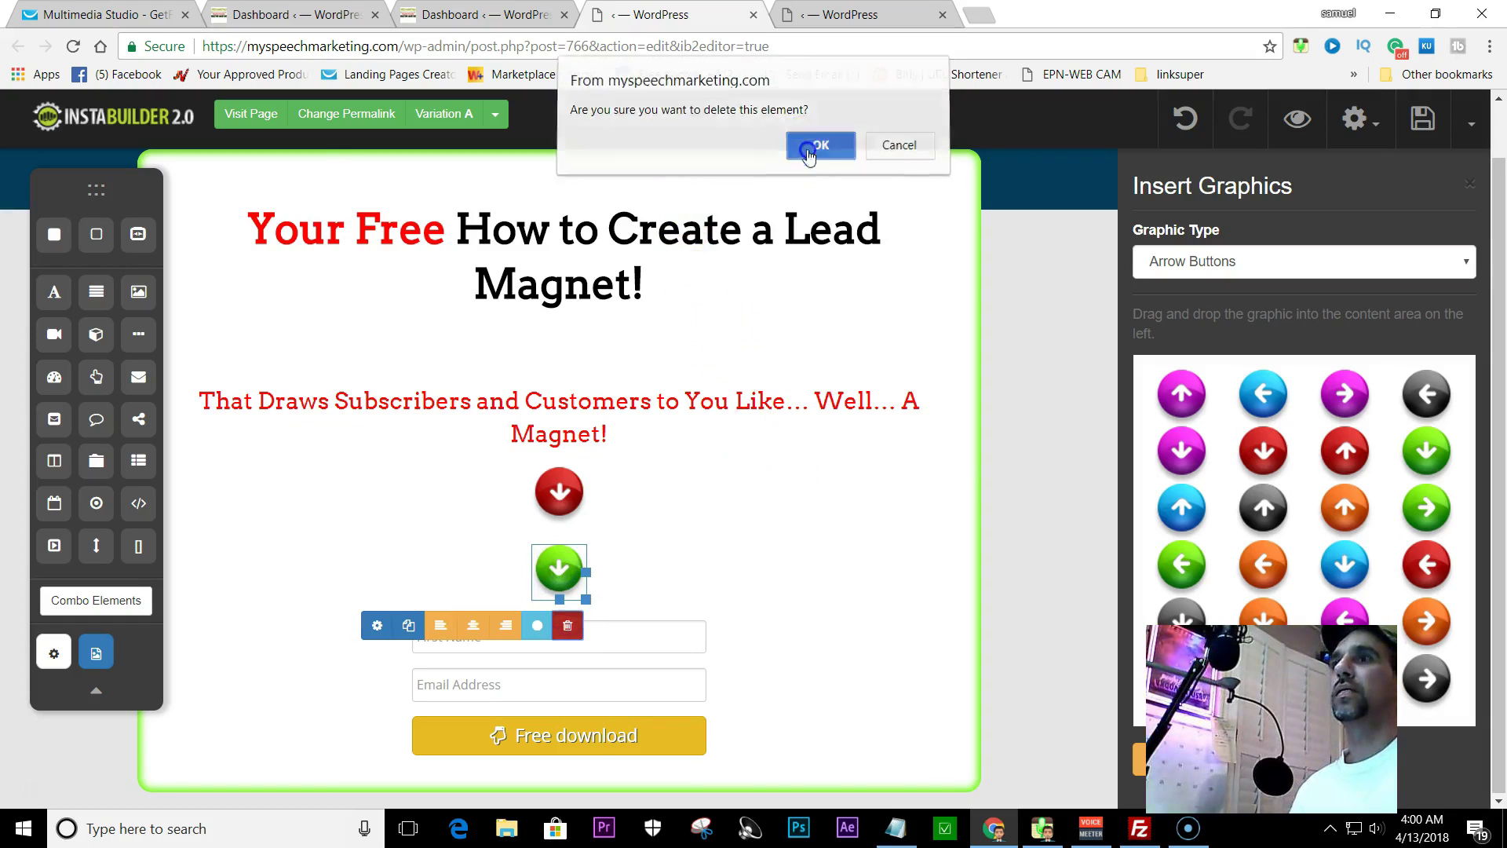
left_click(808, 148)
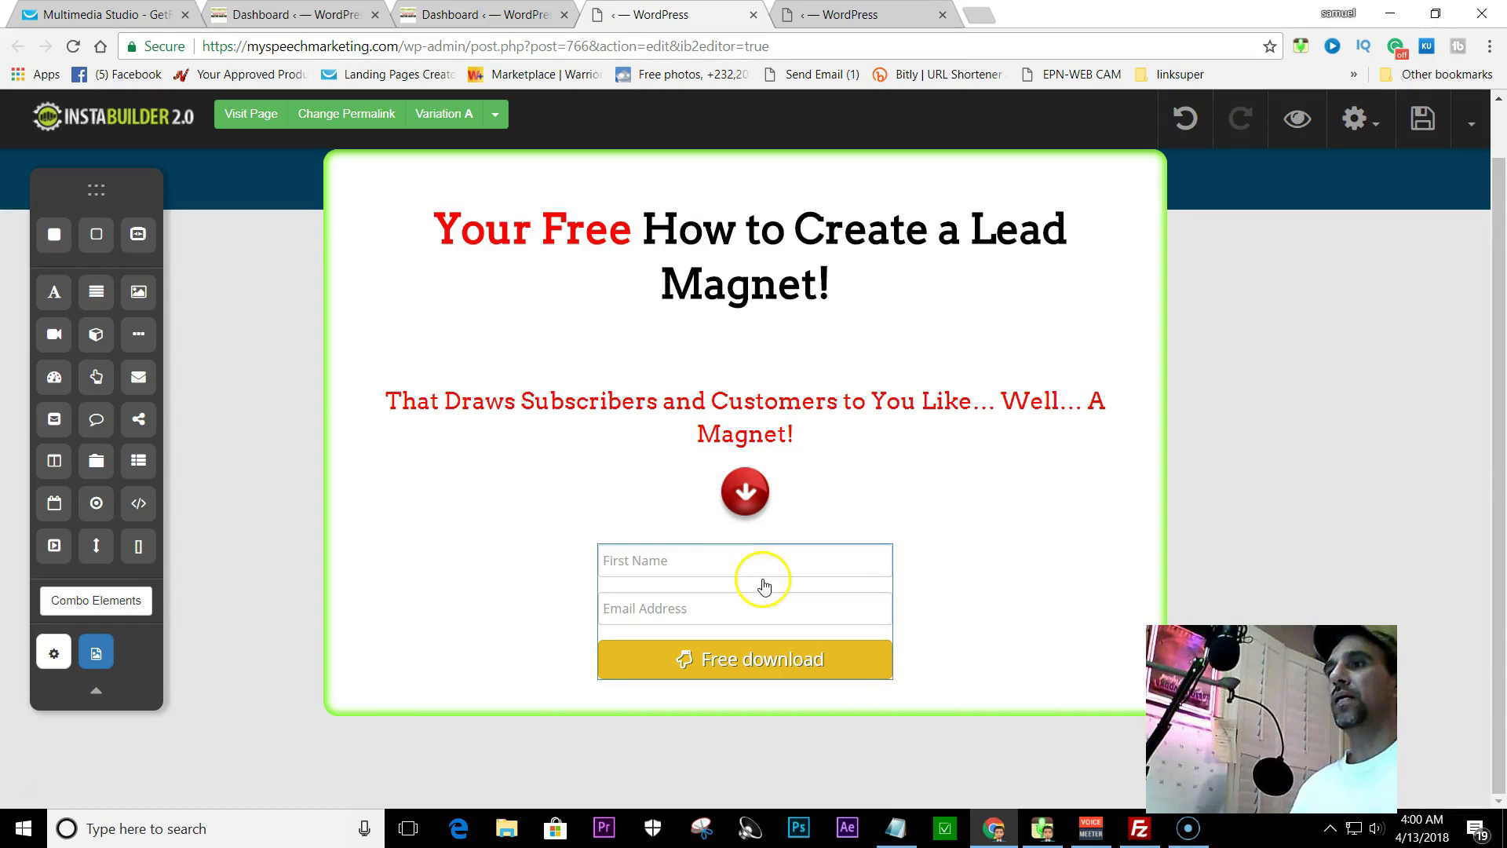
- Open the opt-in form's button settings and navigate to its Icon section
left_click(875, 670)
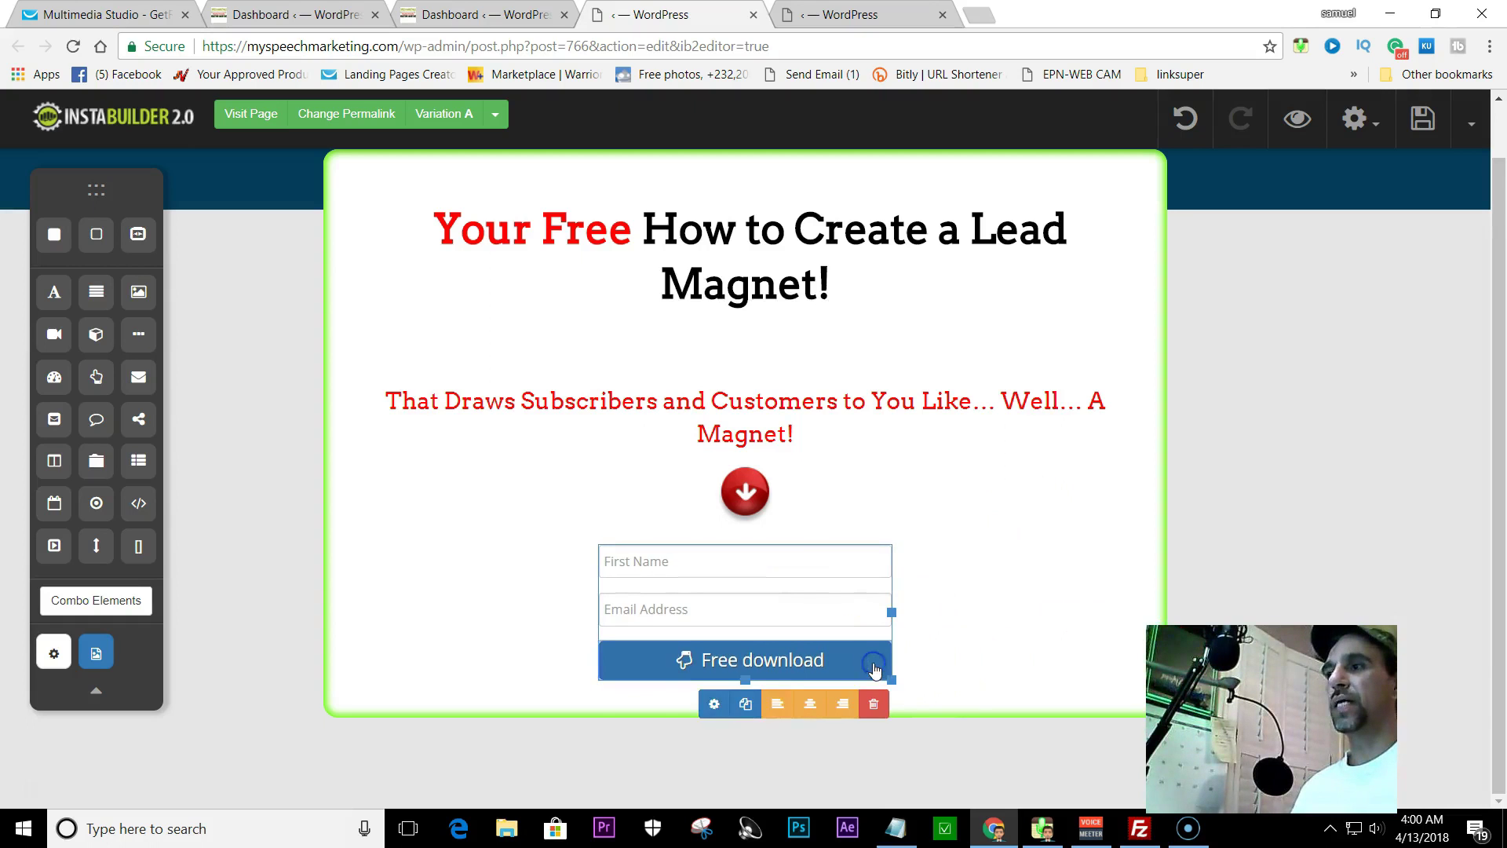
left_click(711, 705)
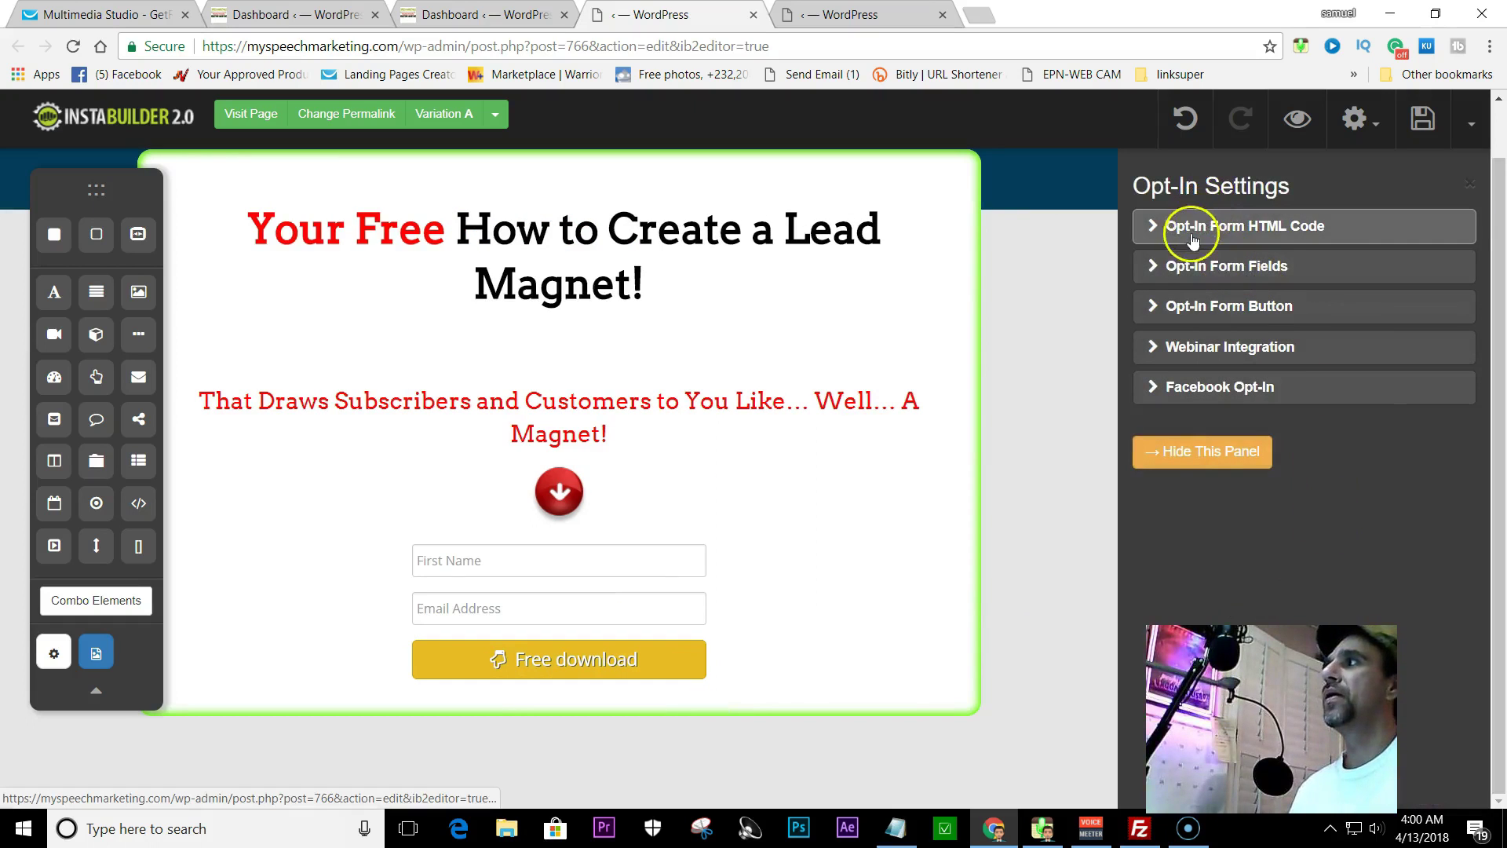
left_click(1177, 307)
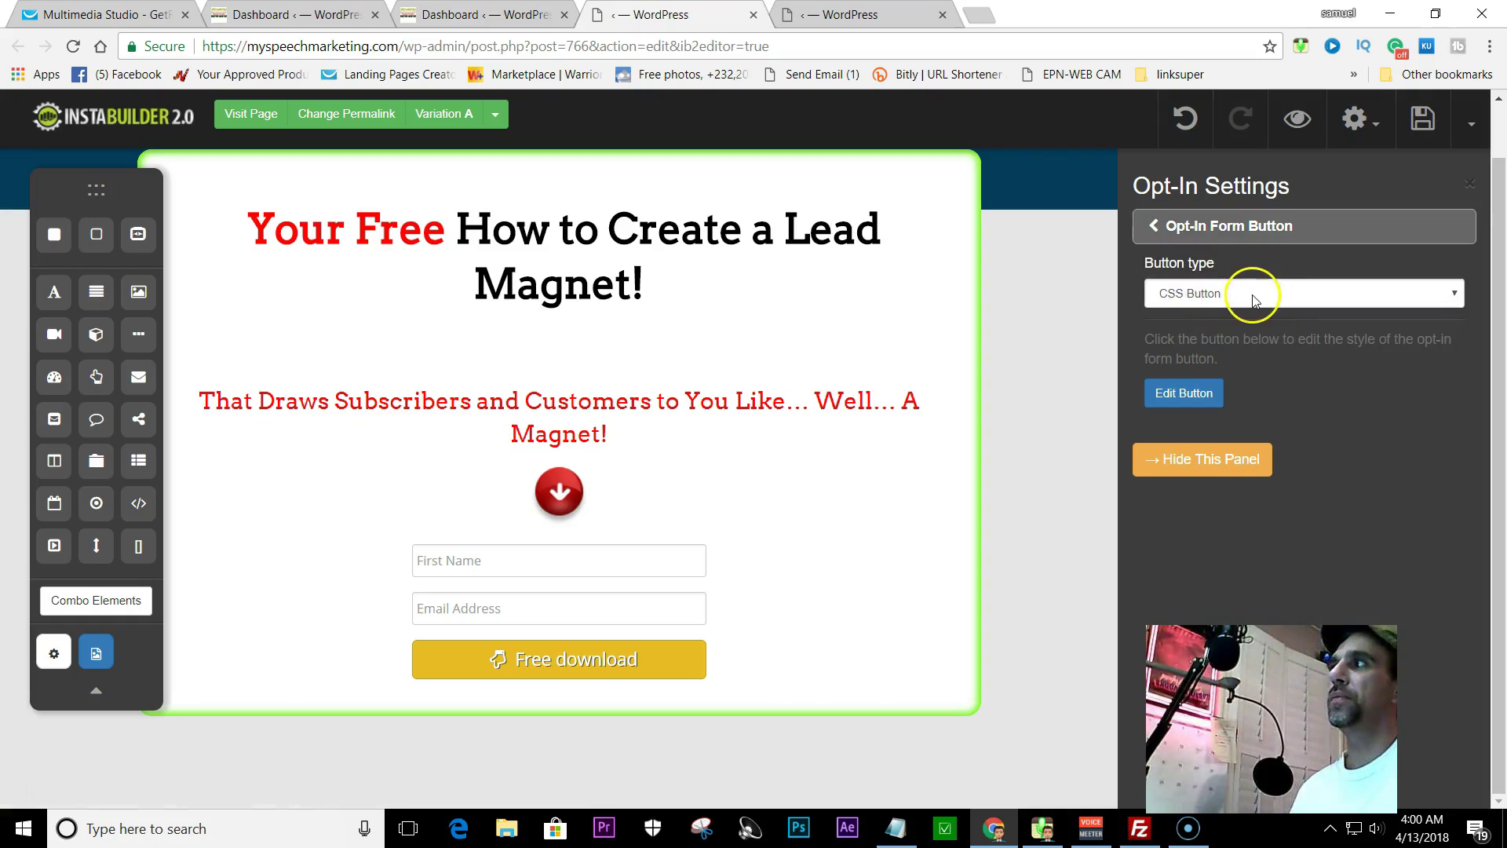
left_click(1177, 395)
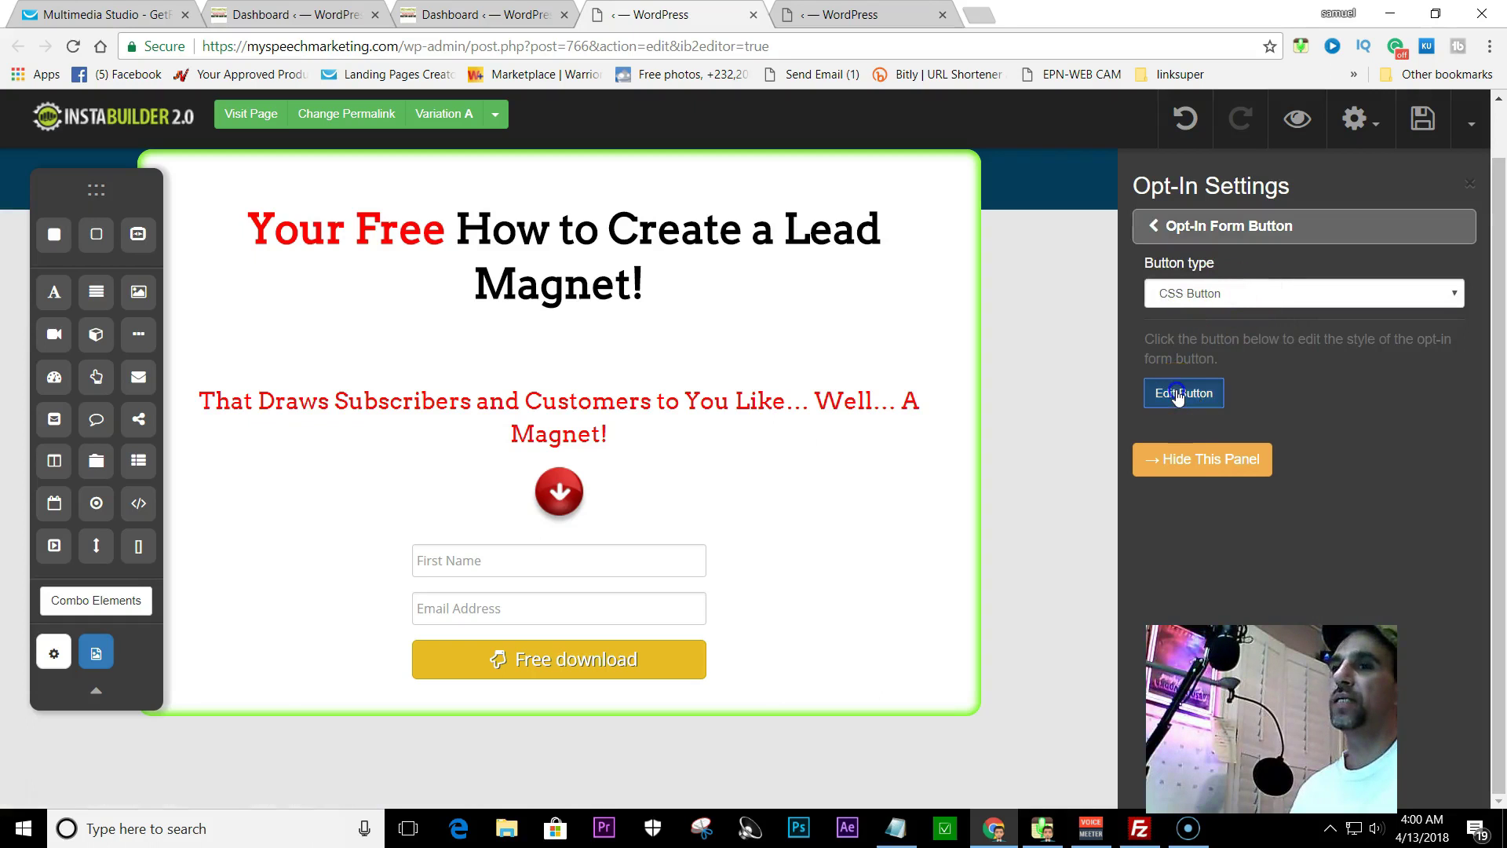
left_click(1193, 268)
left_click(1185, 226)
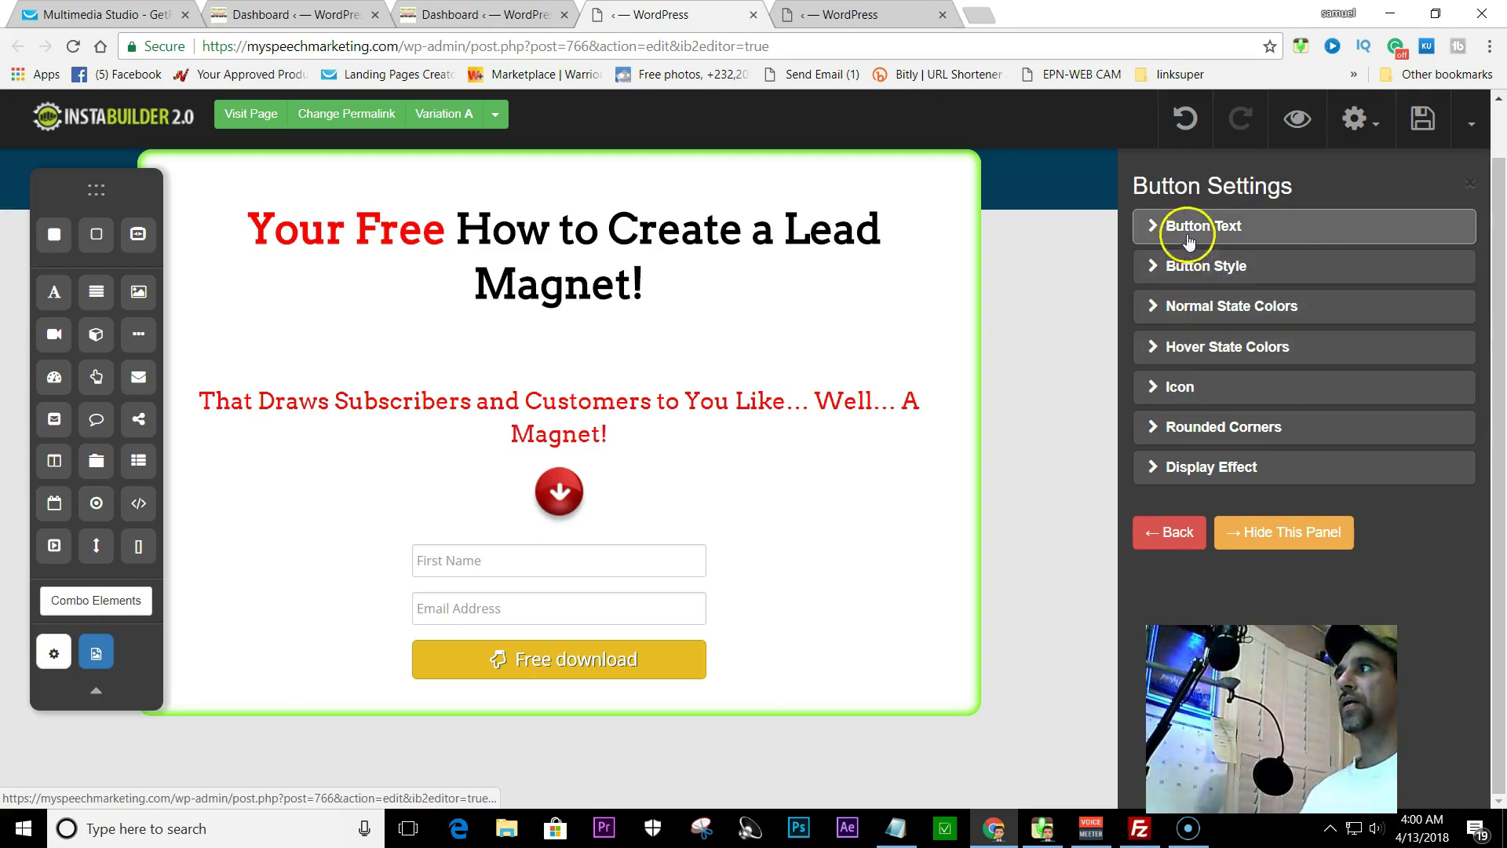
left_click(1230, 287)
left_click(1244, 297)
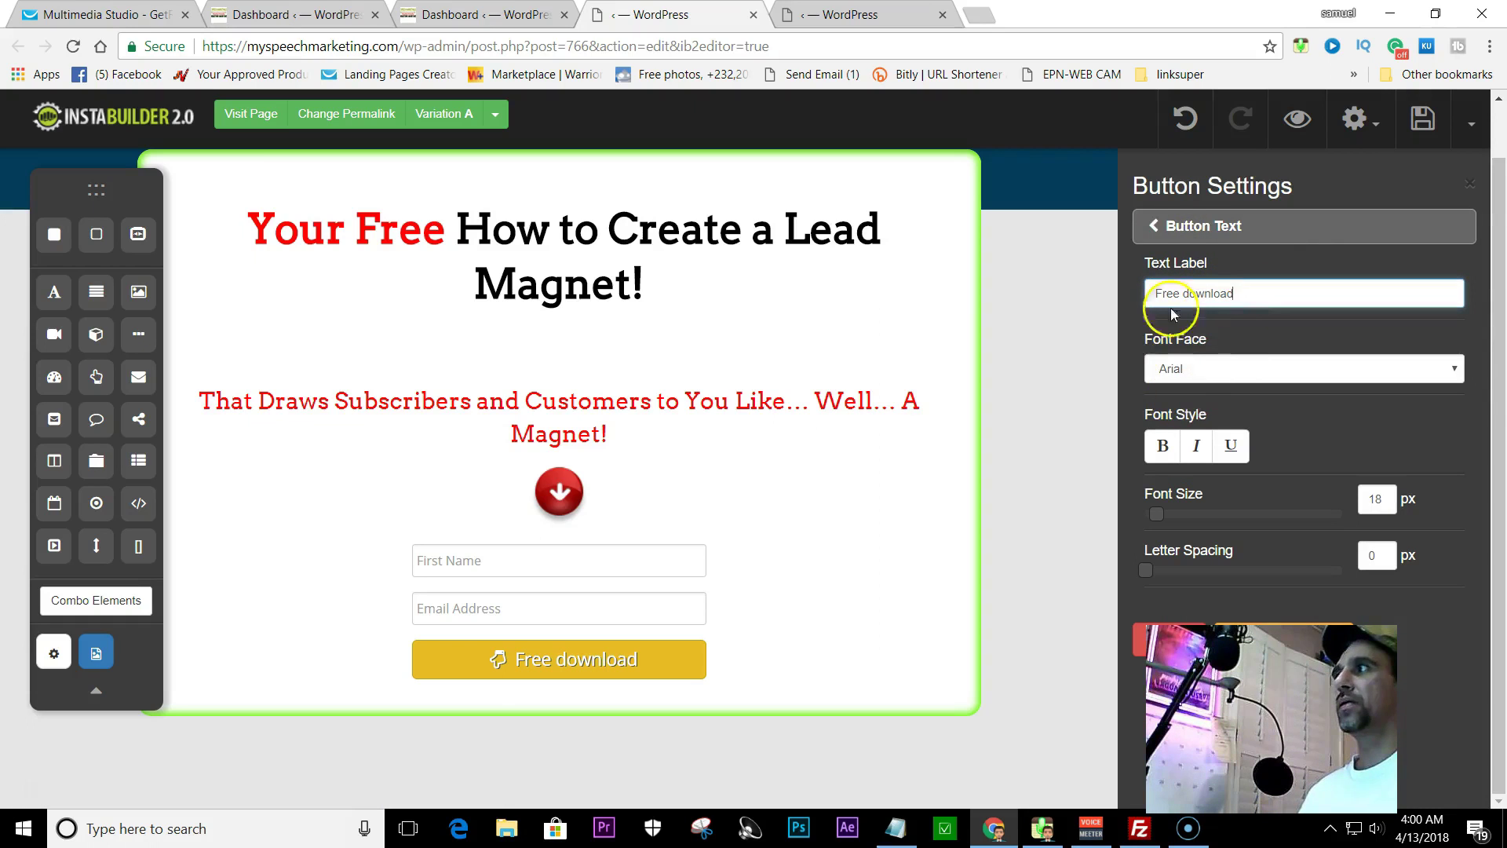
left_click(1163, 226)
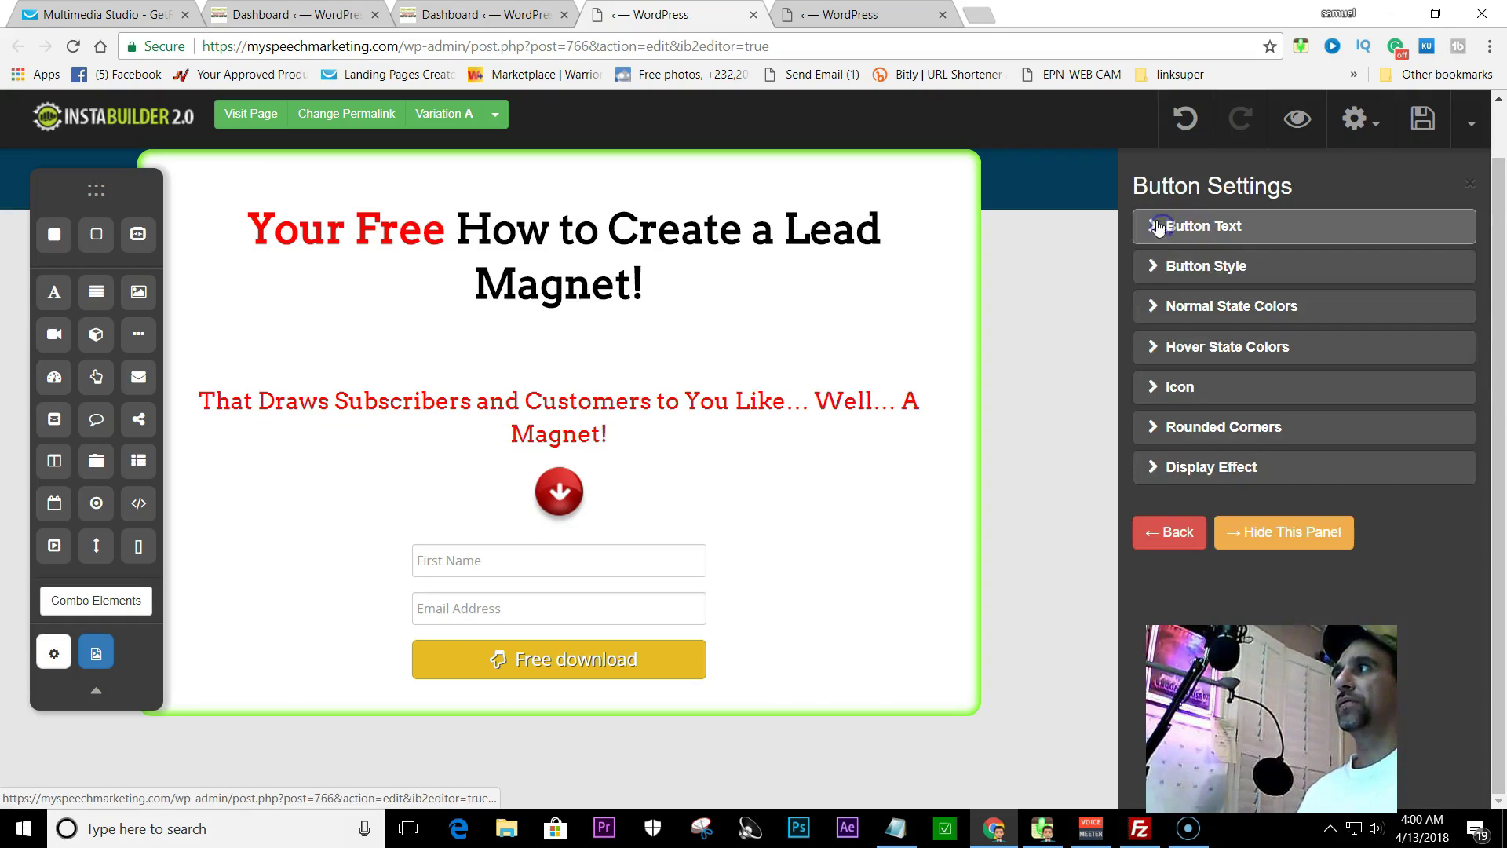
left_click(1168, 383)
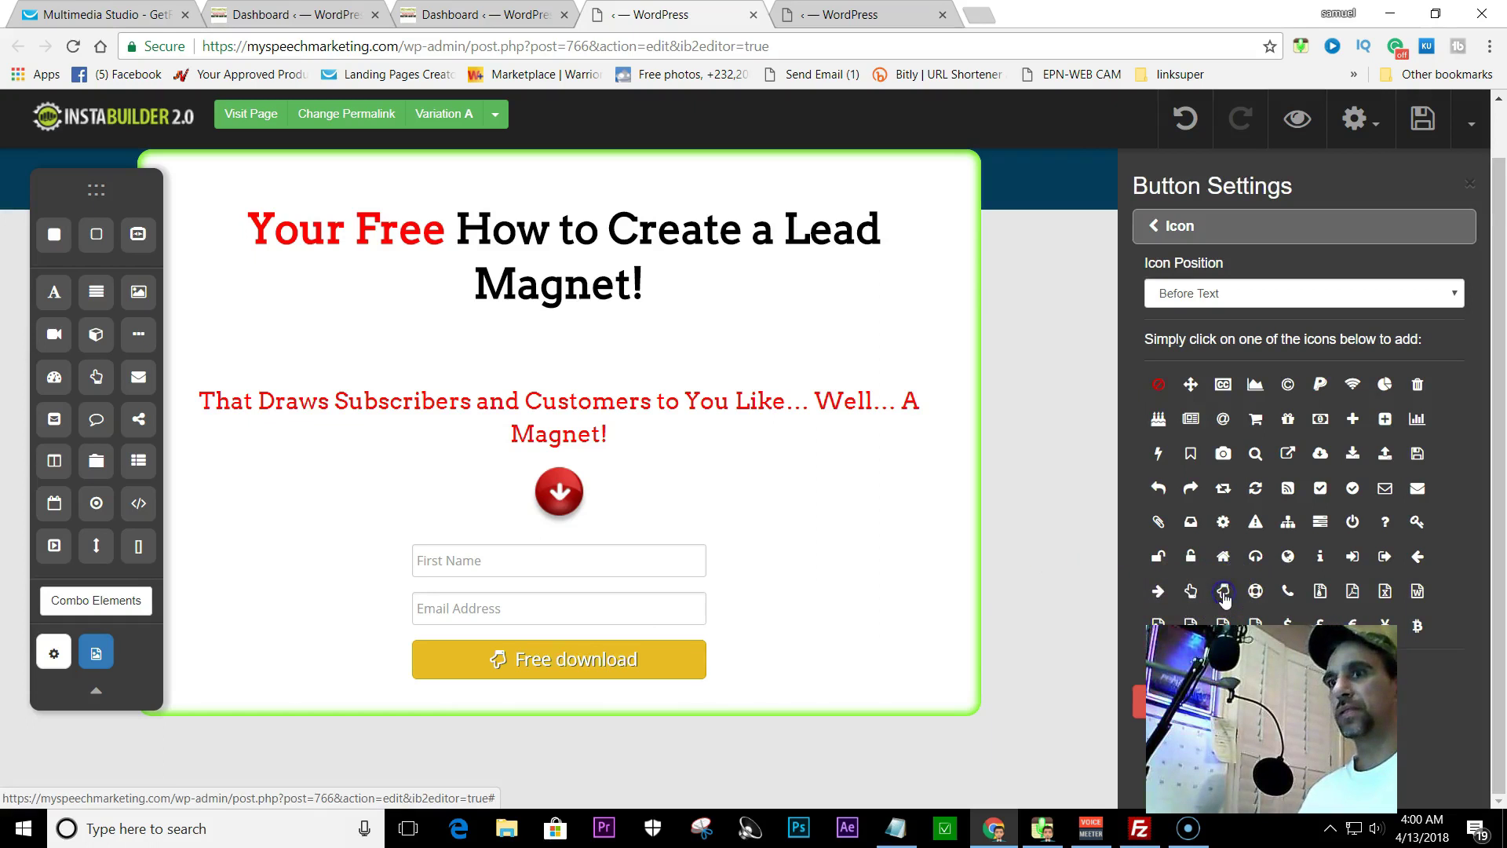
- Give the Free download button a hand-down icon, trying After Text but keeping Before Text
left_click(701, 652)
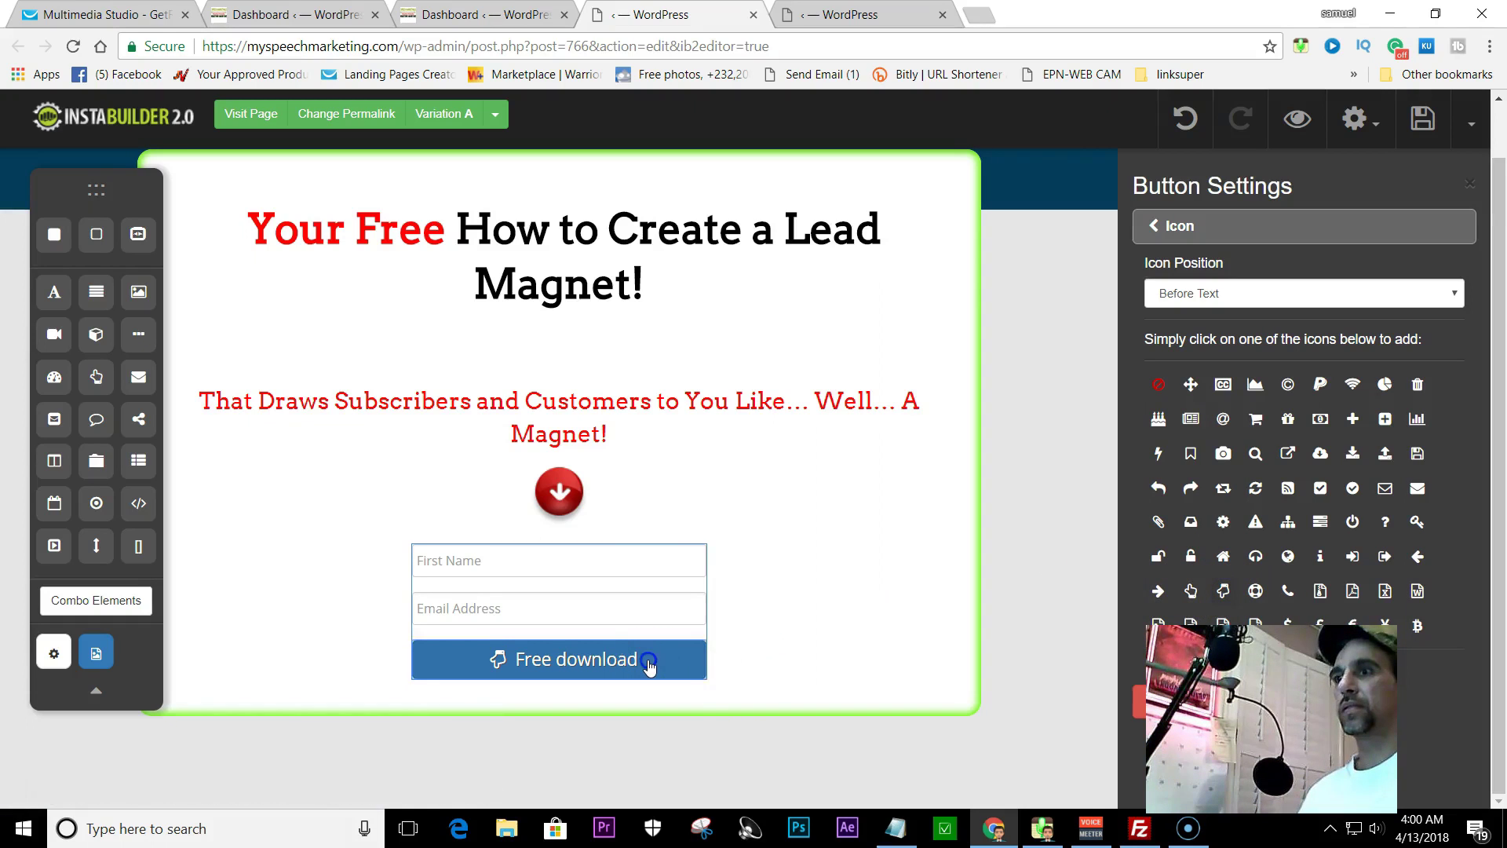
left_click(1222, 594)
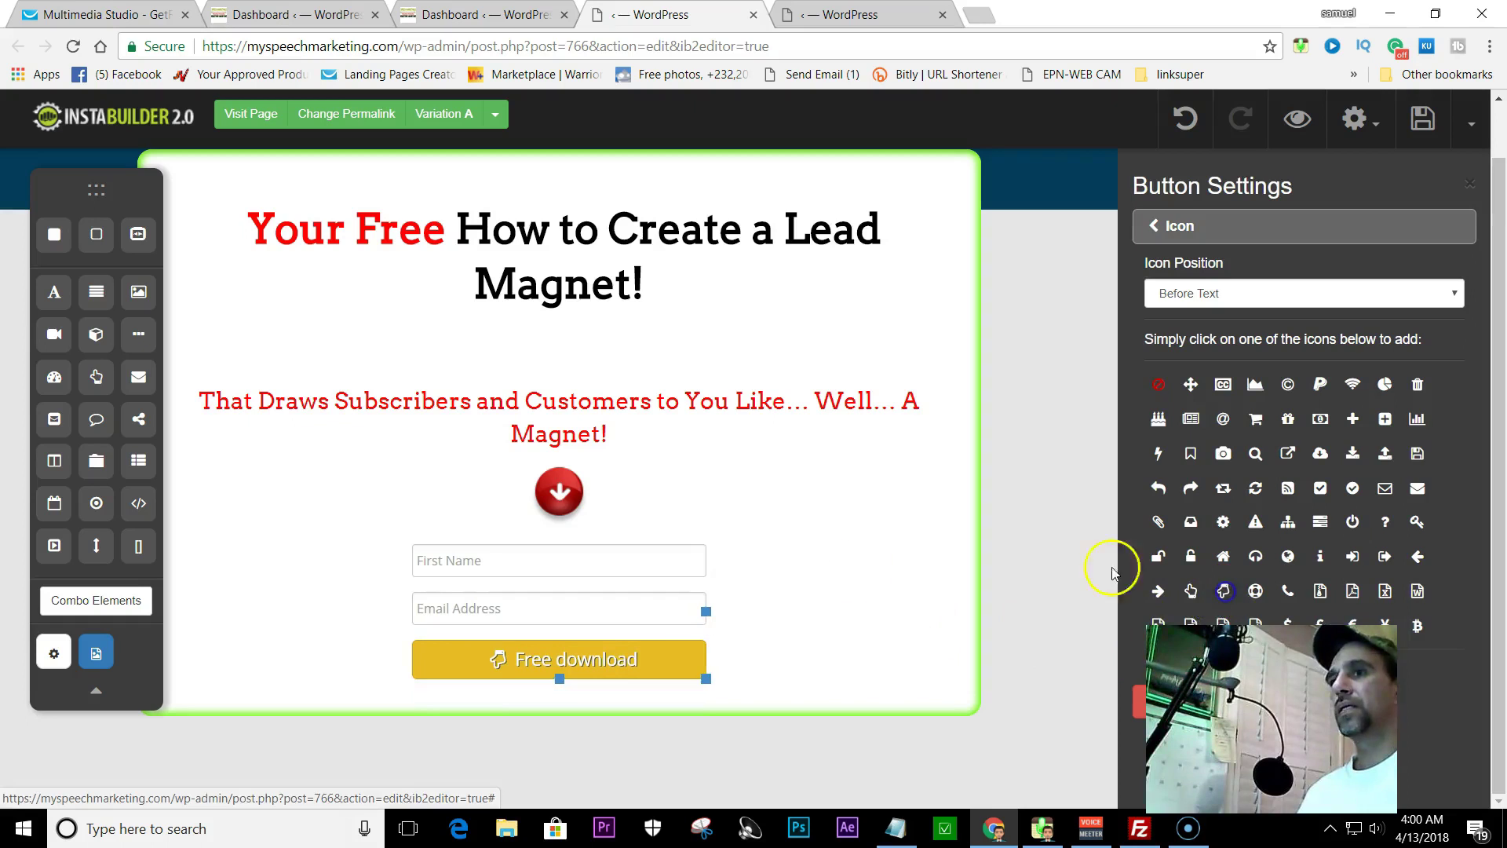
left_click(1244, 293)
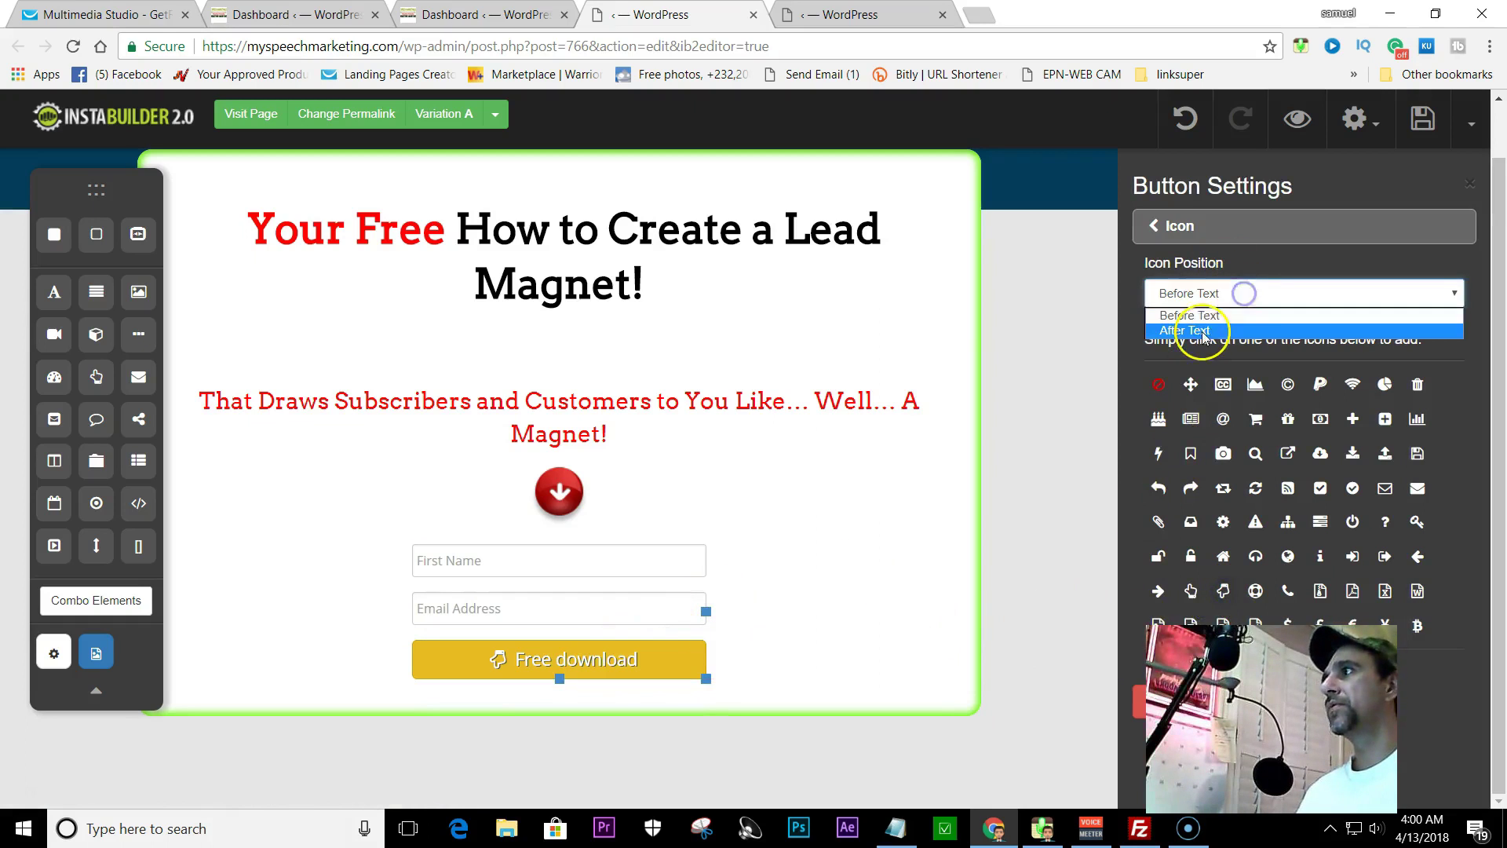
left_click(1200, 322)
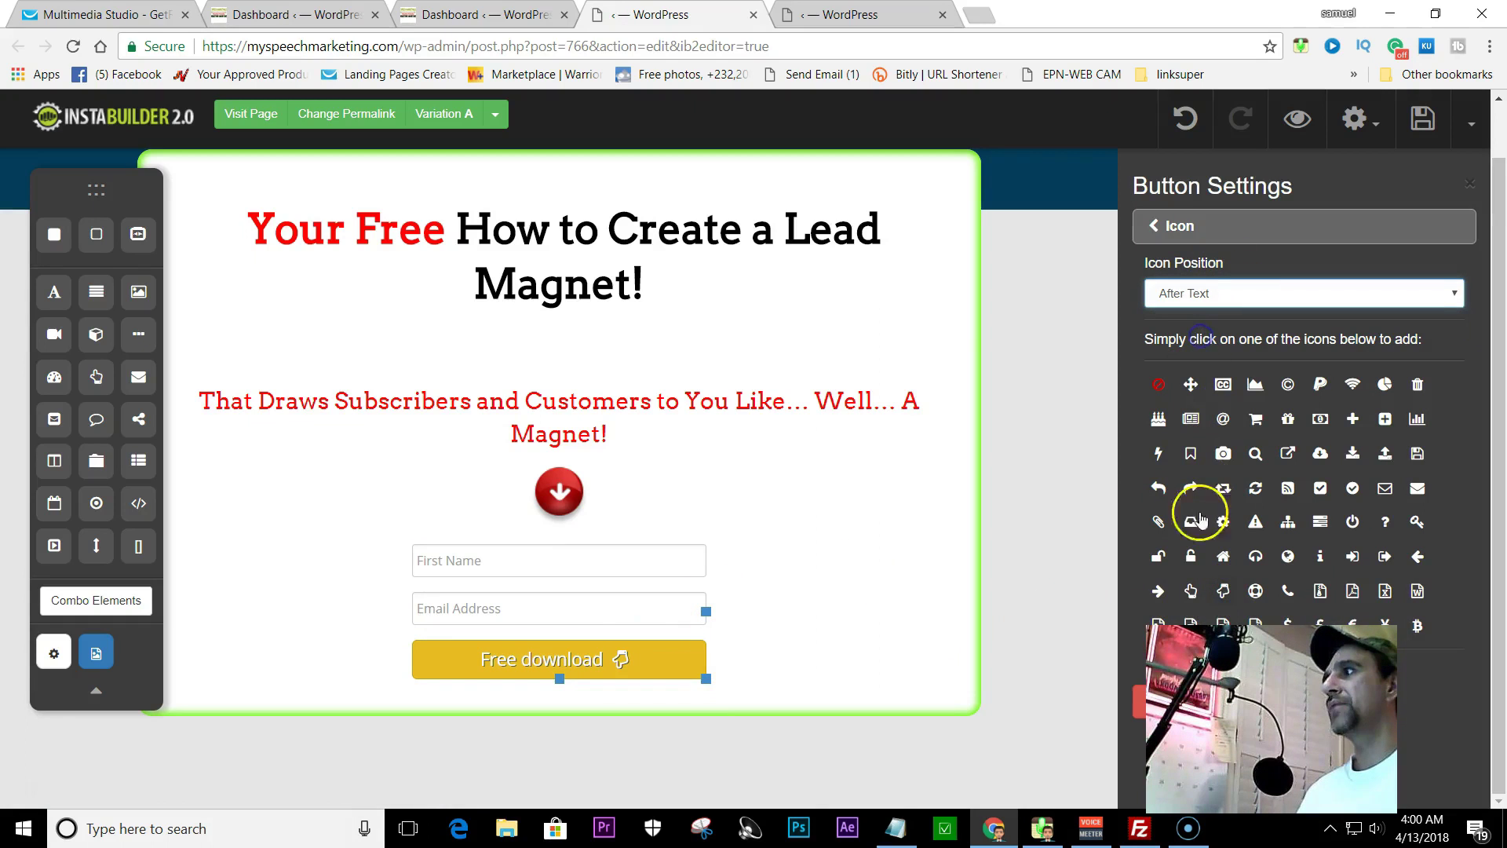
left_click(1226, 293)
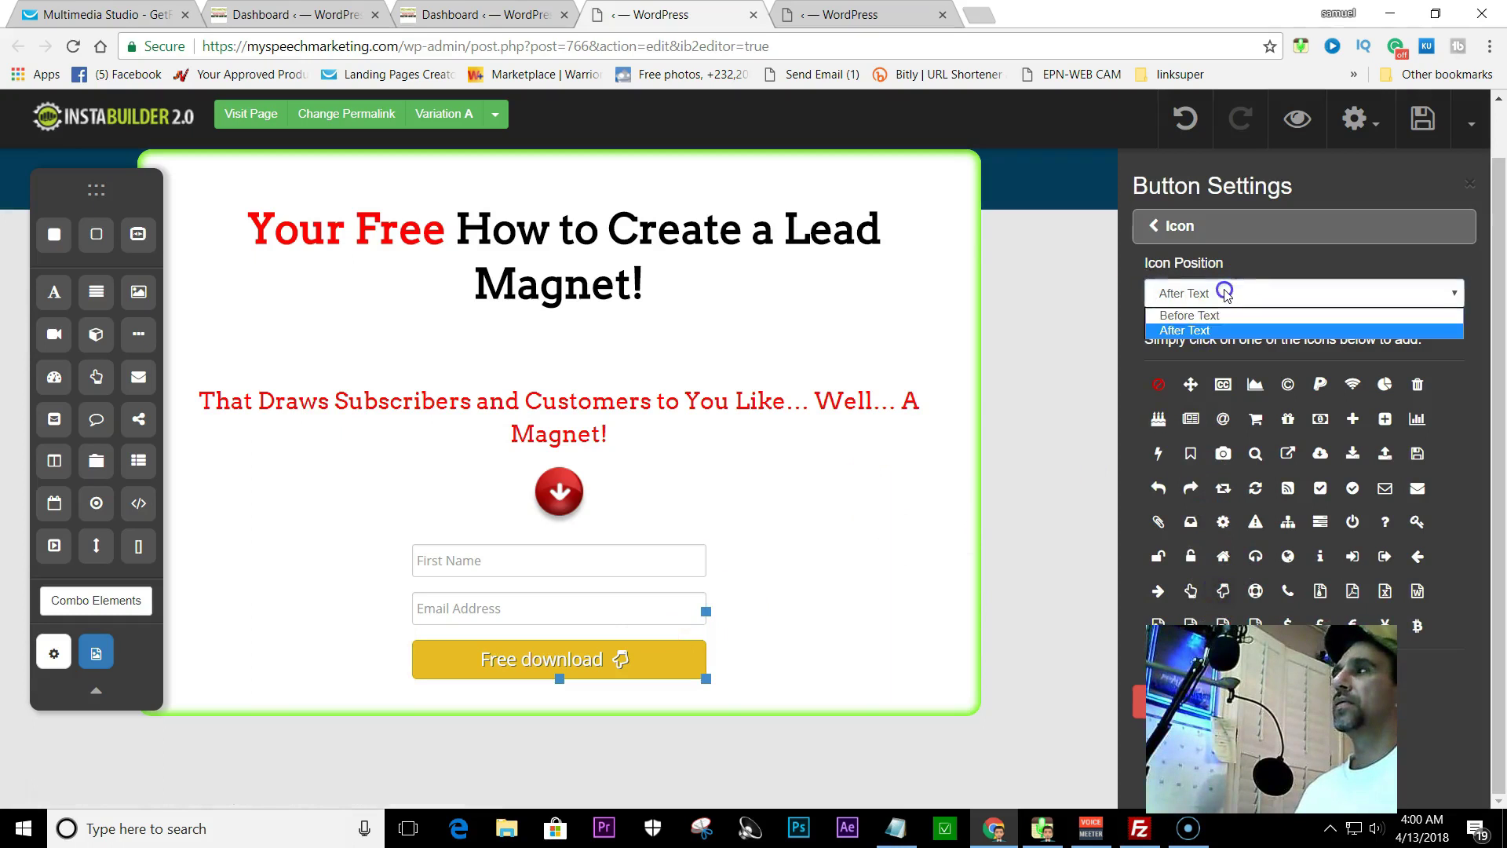
left_click(1189, 316)
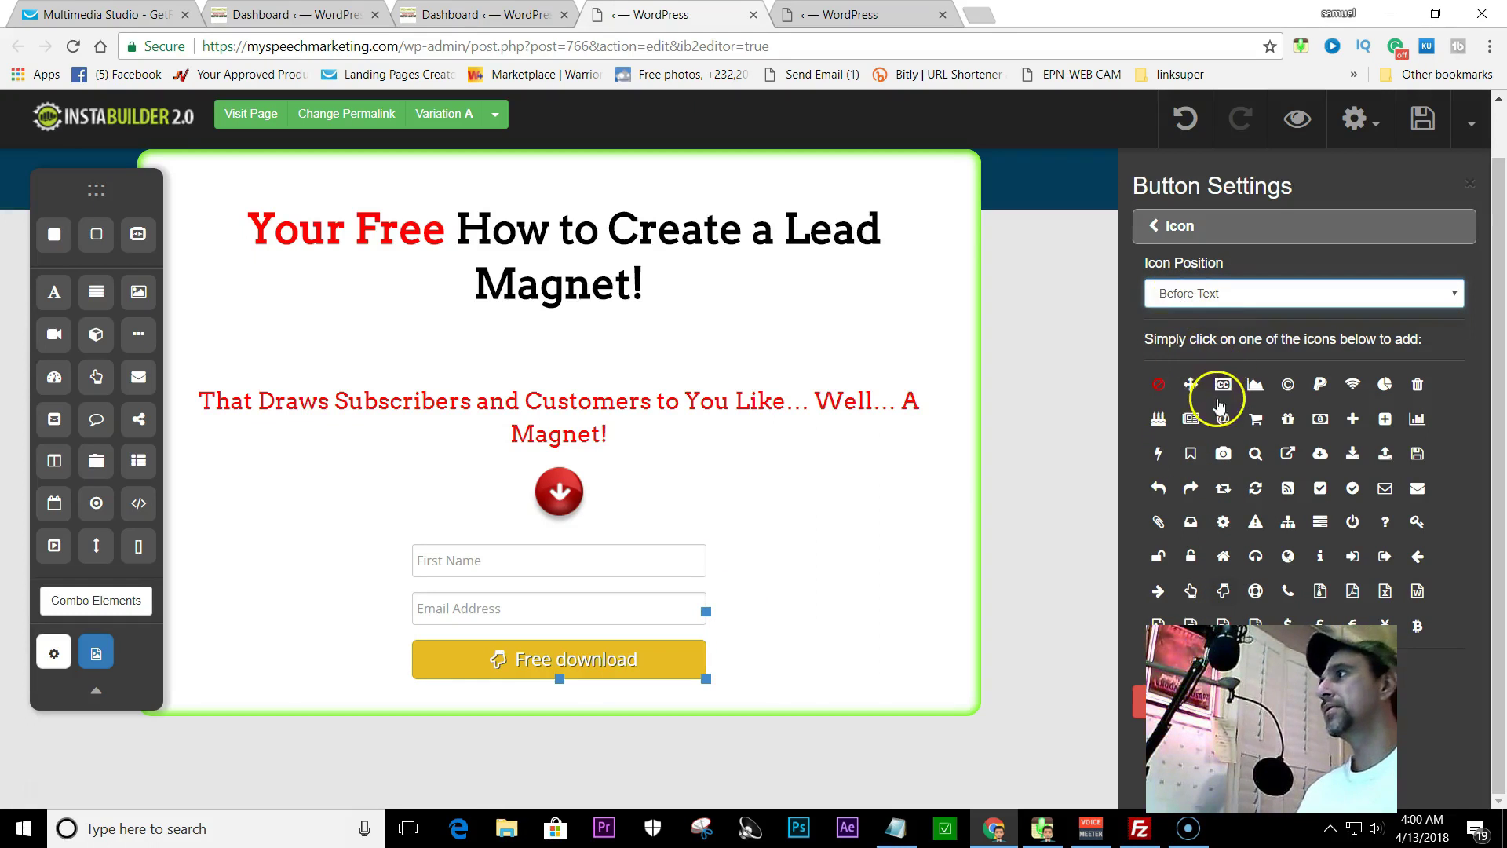
left_click(1141, 701)
left_click(1186, 463)
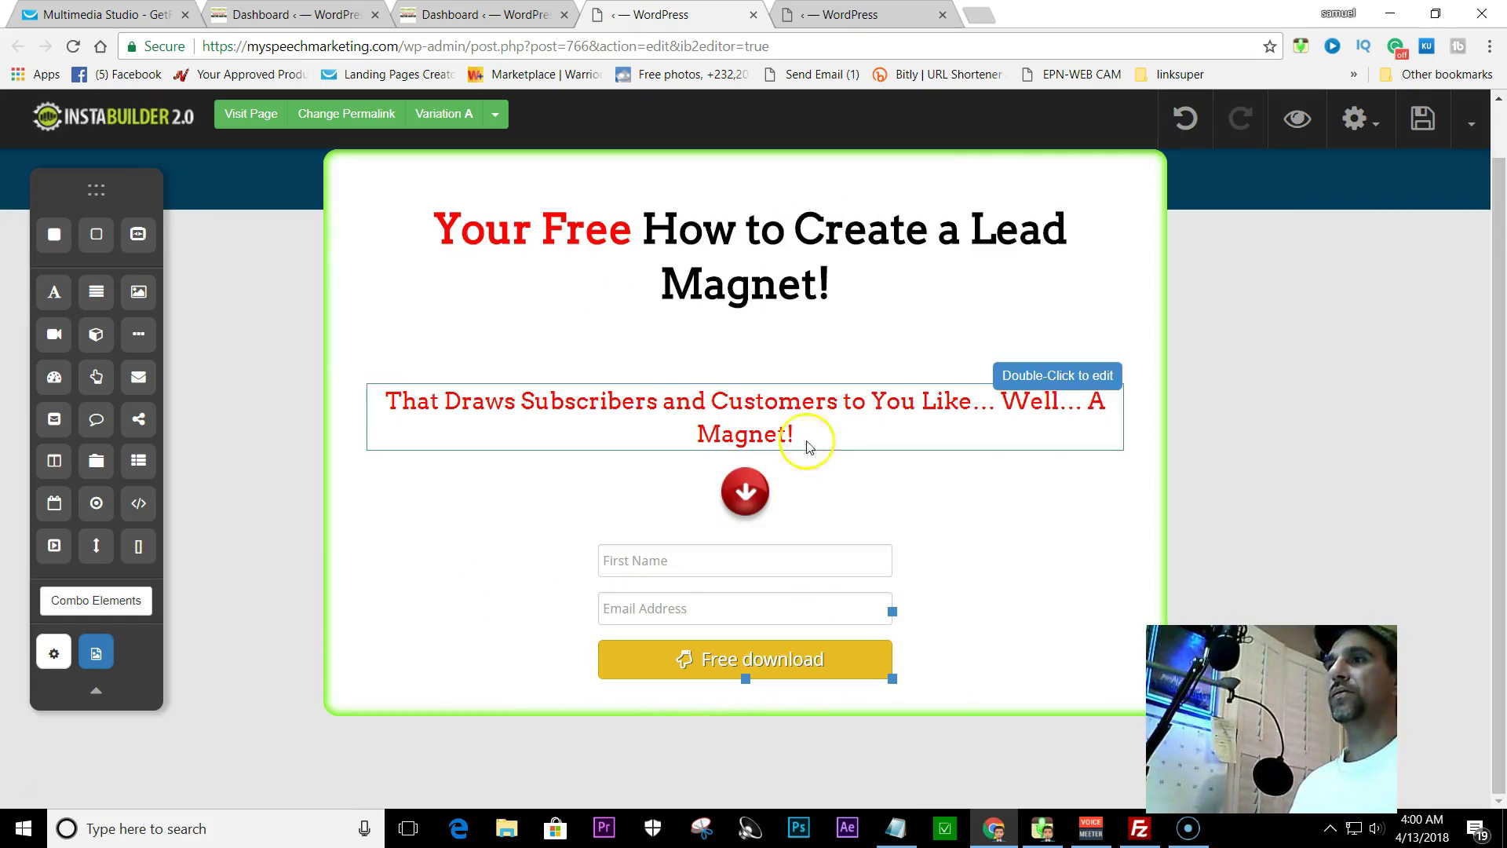
- Save the opt-in page and bring up the opt-in form's Opt-In Settings panel
left_click(1422, 121)
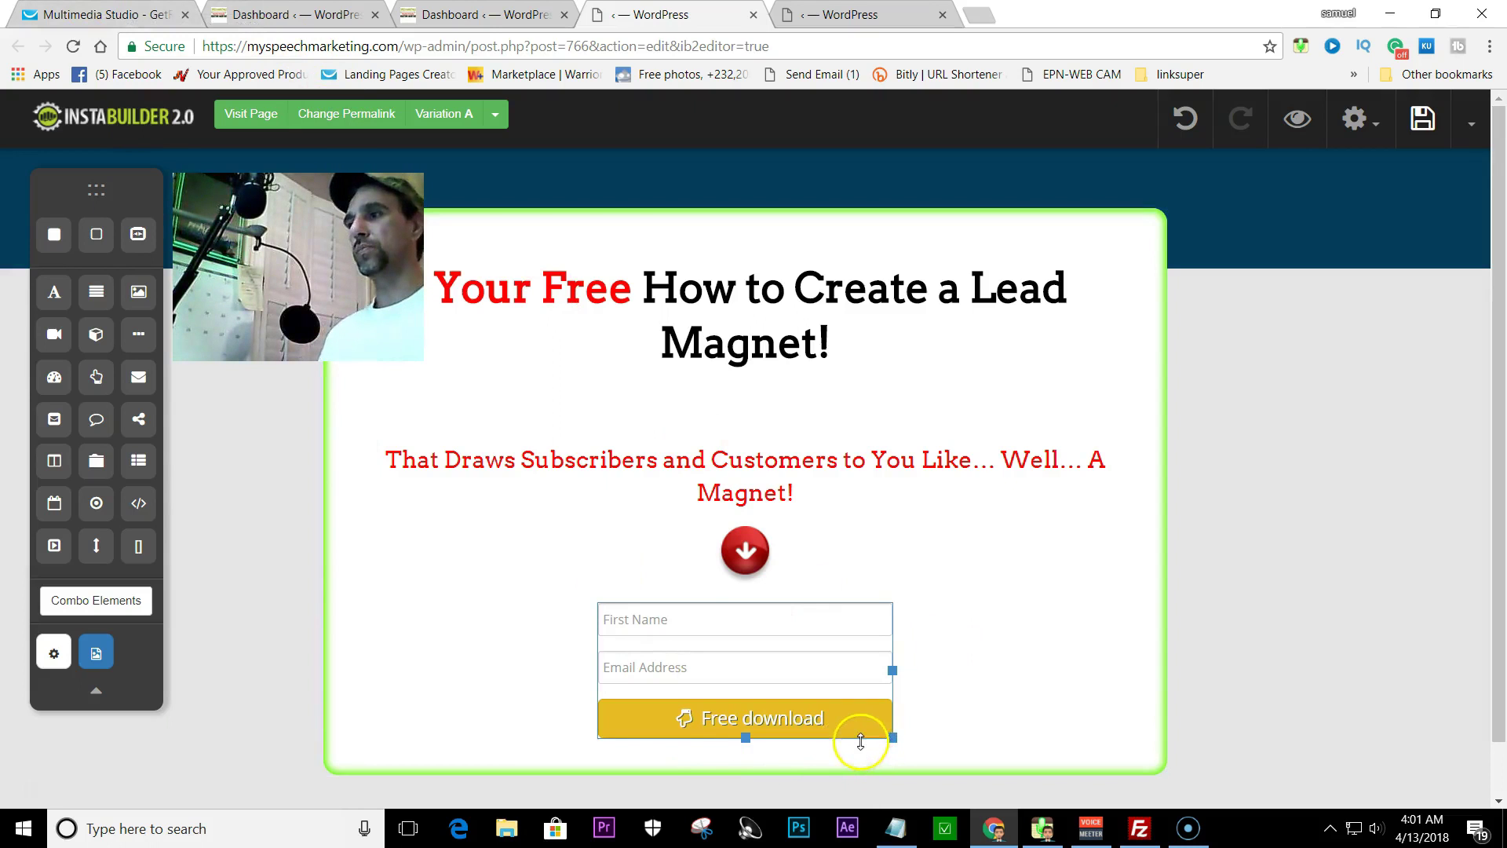
left_click(714, 762)
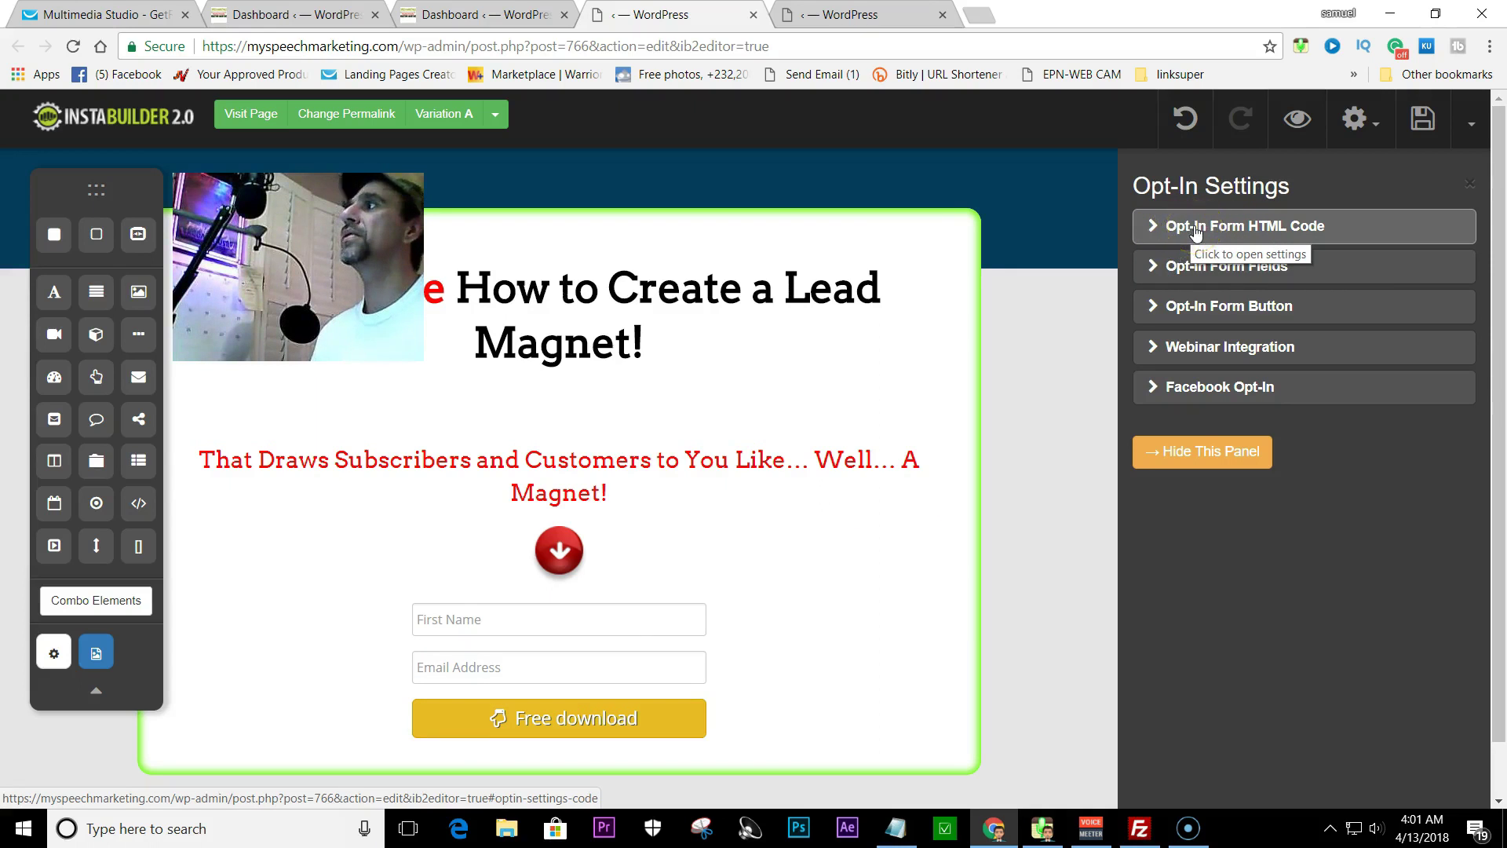
- Expand the Opt-In Form HTML Code section, then switch over to the GetResponse account
left_click(1194, 230)
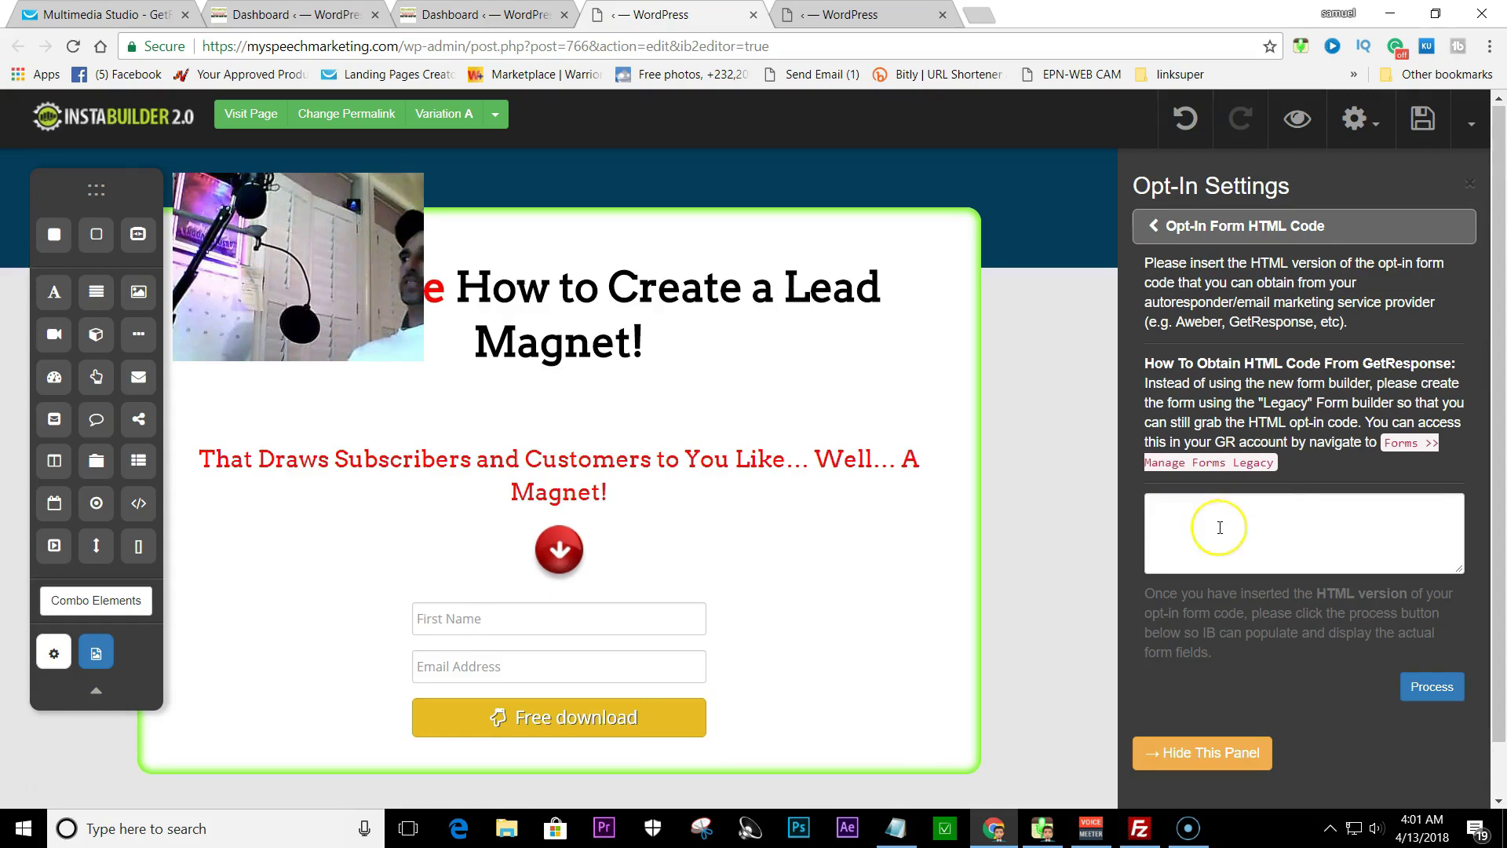
scroll(1220, 528, "down", 1)
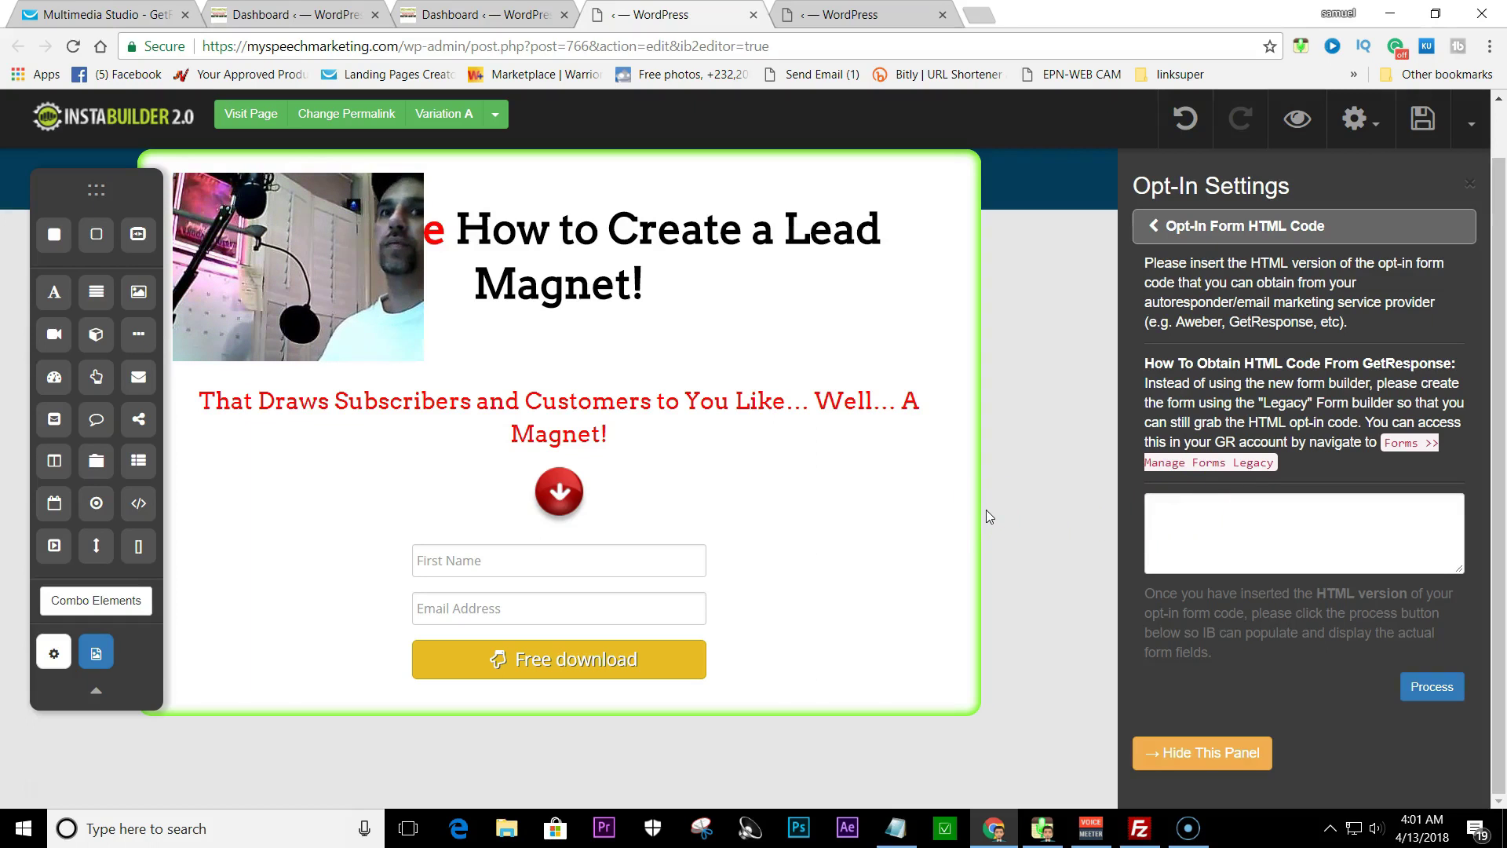
left_click(877, 389)
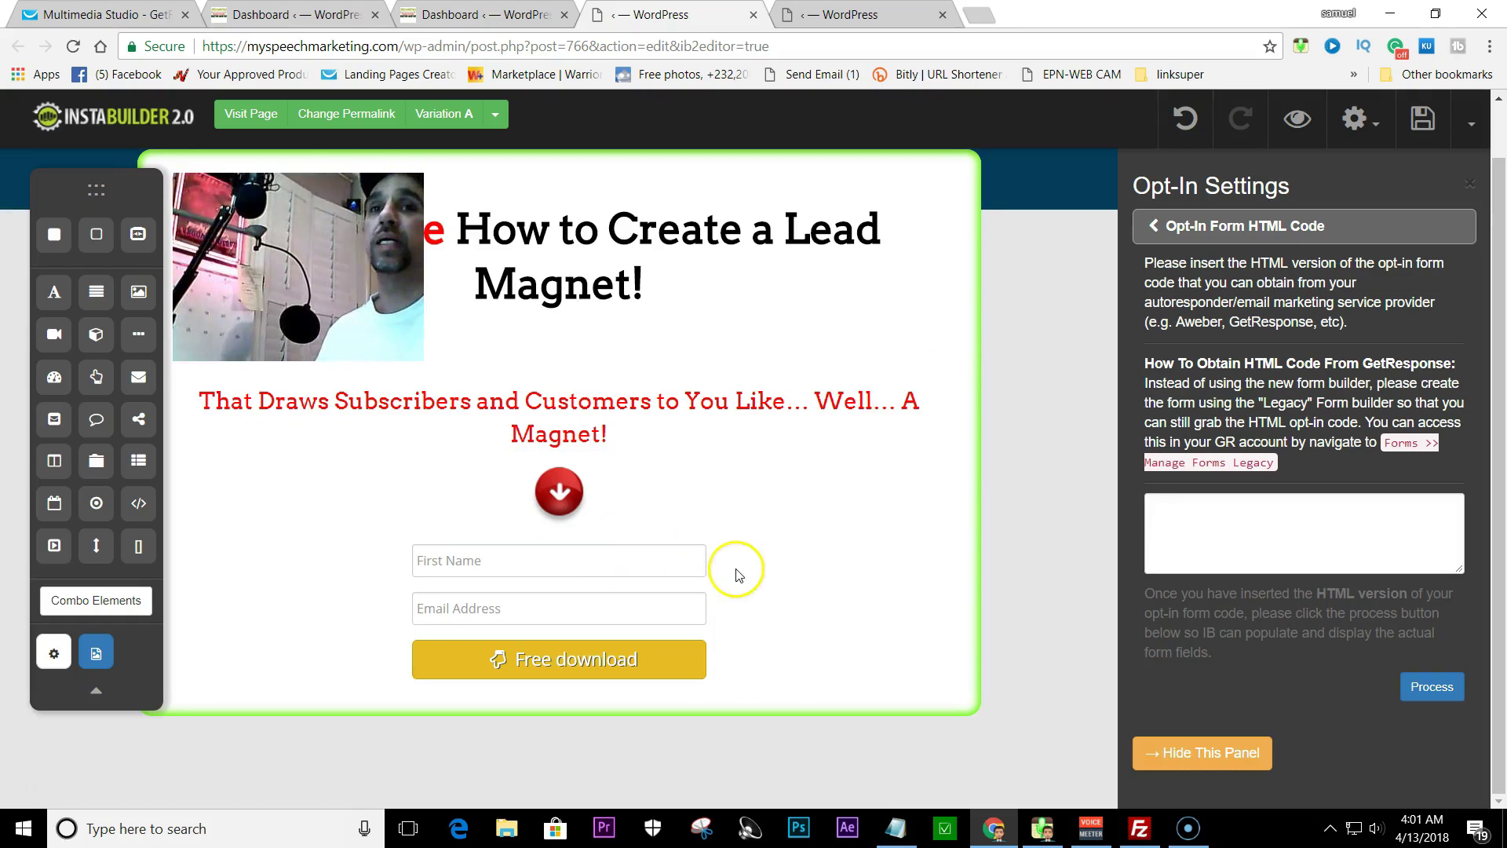
left_click(94, 14)
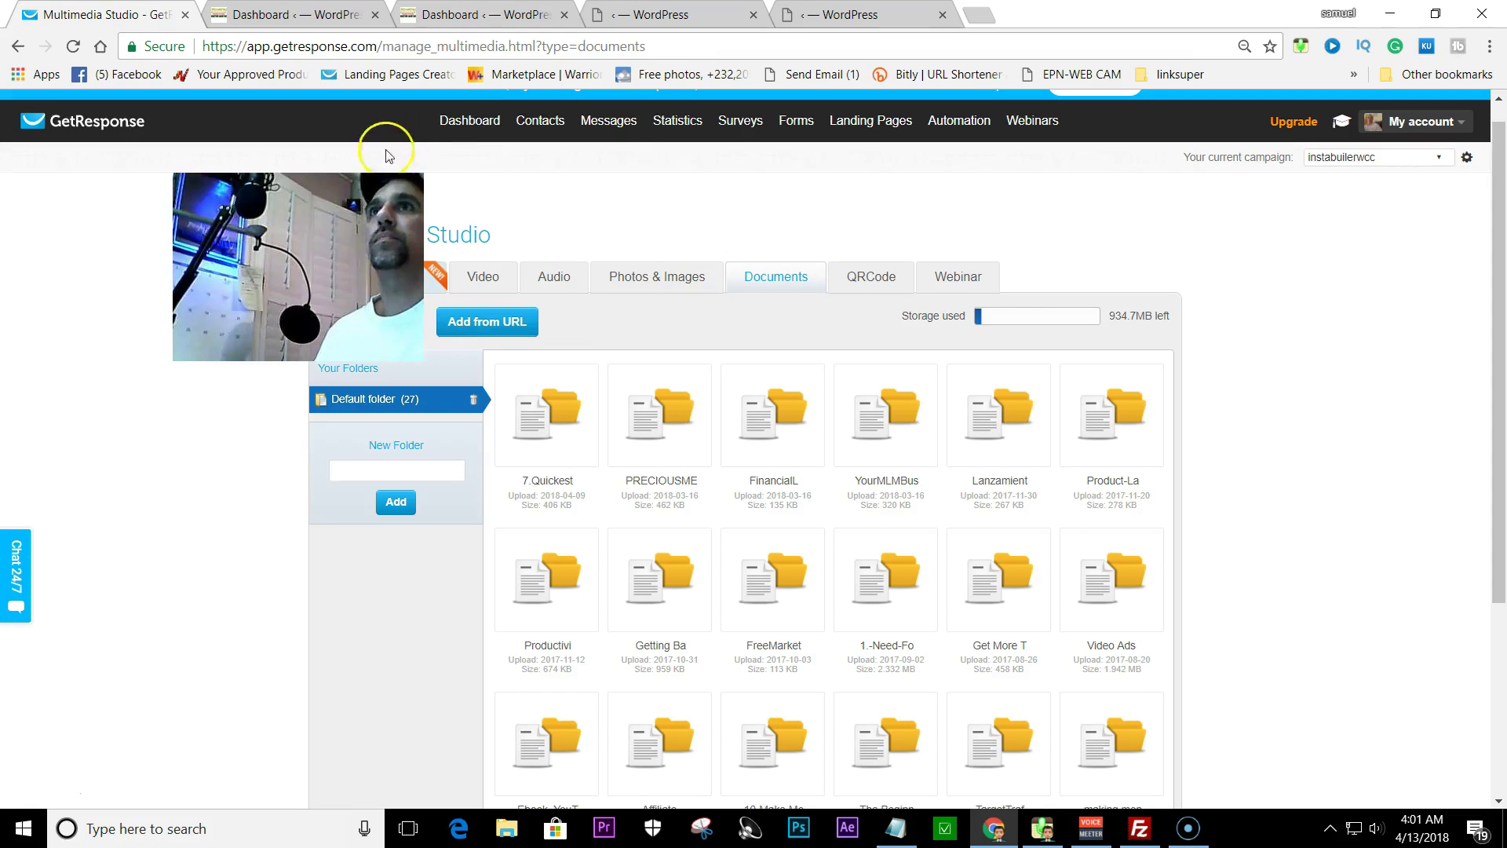
- From the GetResponse dashboard, create a new form using the Plain HTML type
left_click(455, 124)
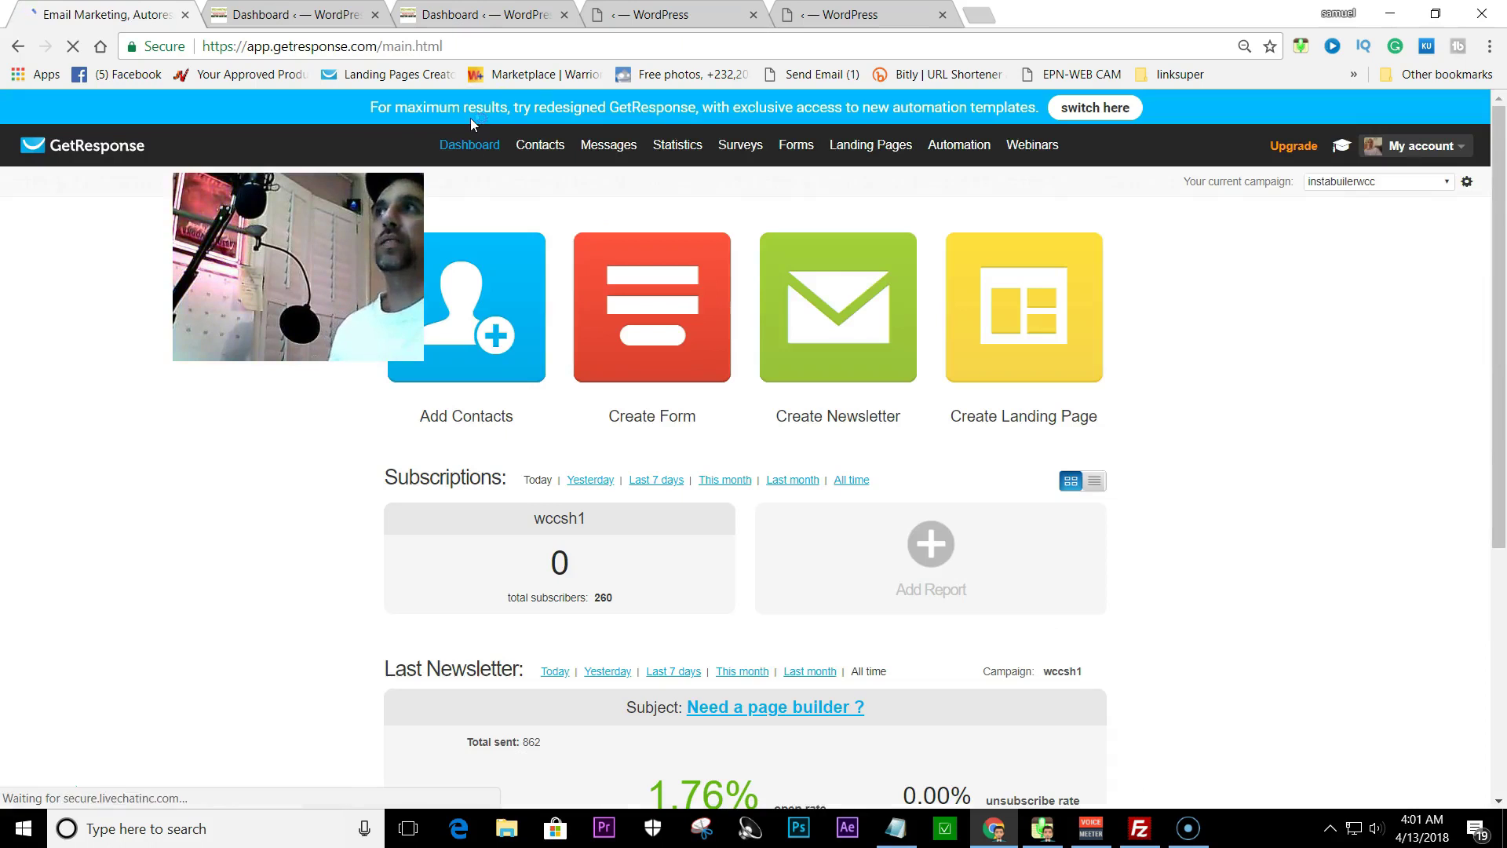
mouse_move(785, 144)
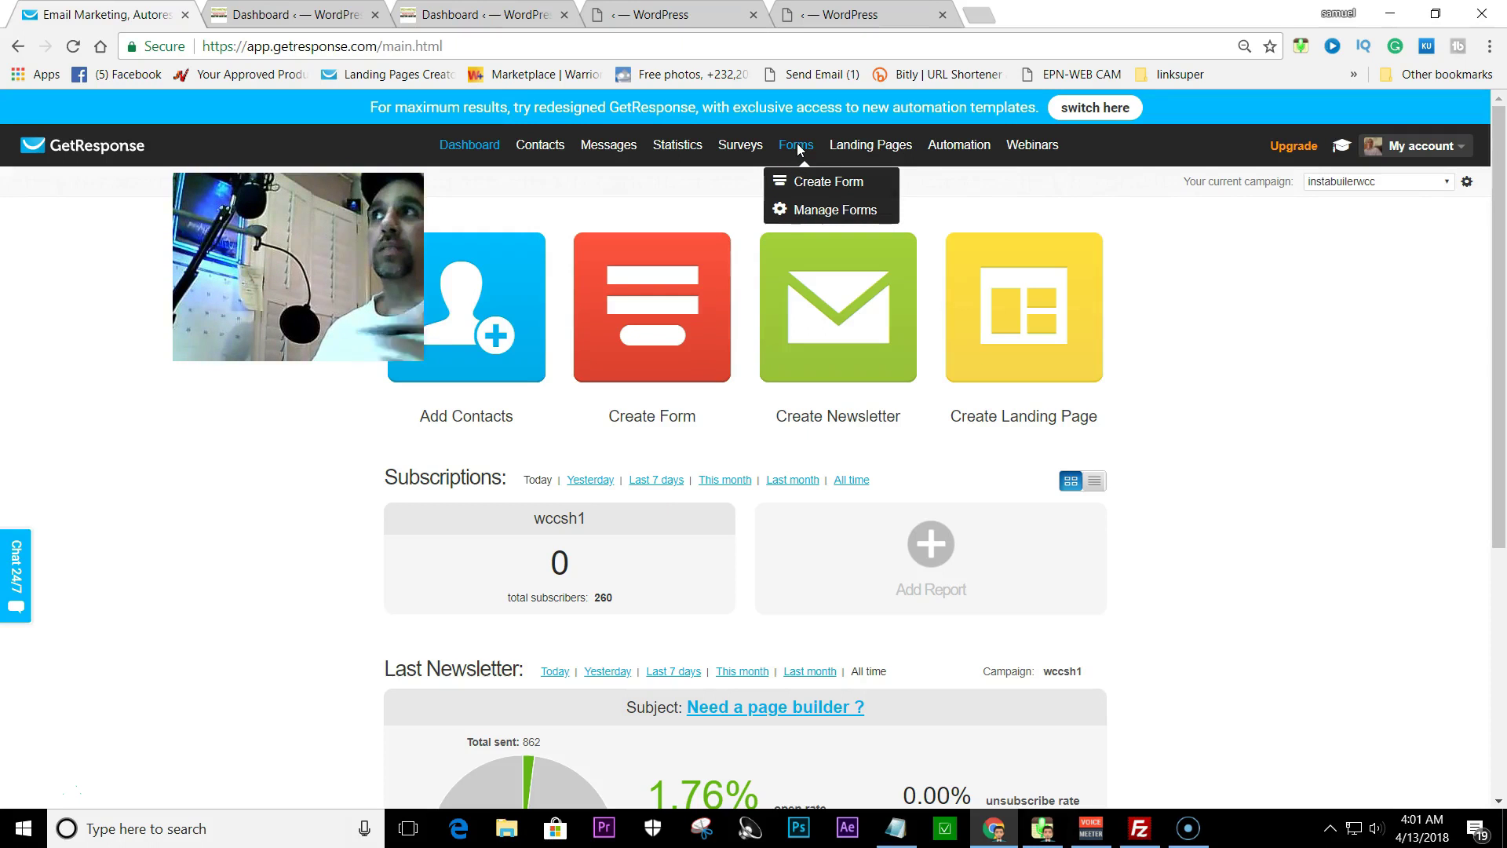
left_click(808, 216)
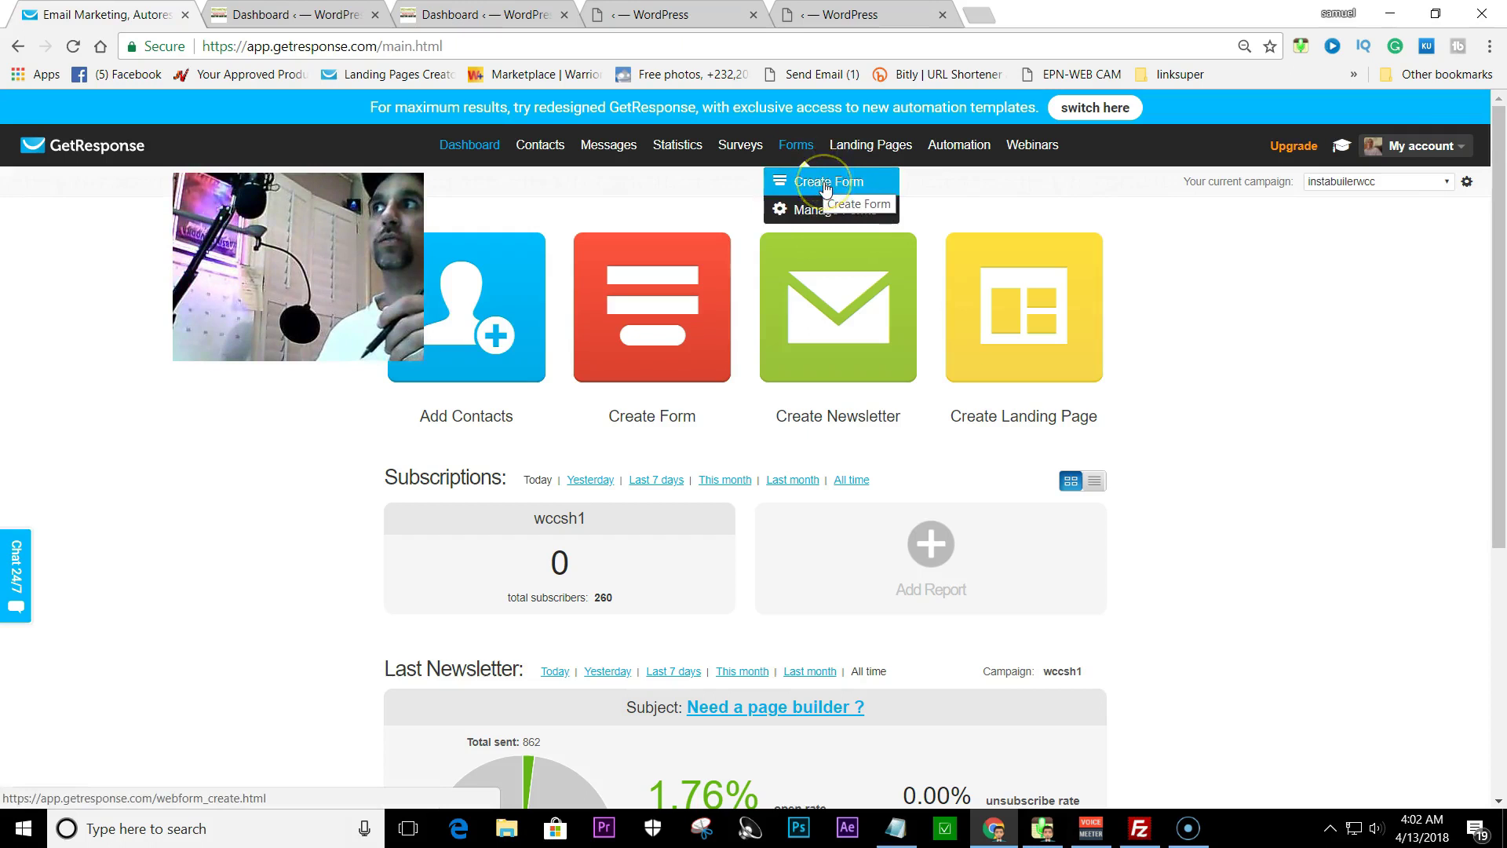
left_click(824, 184)
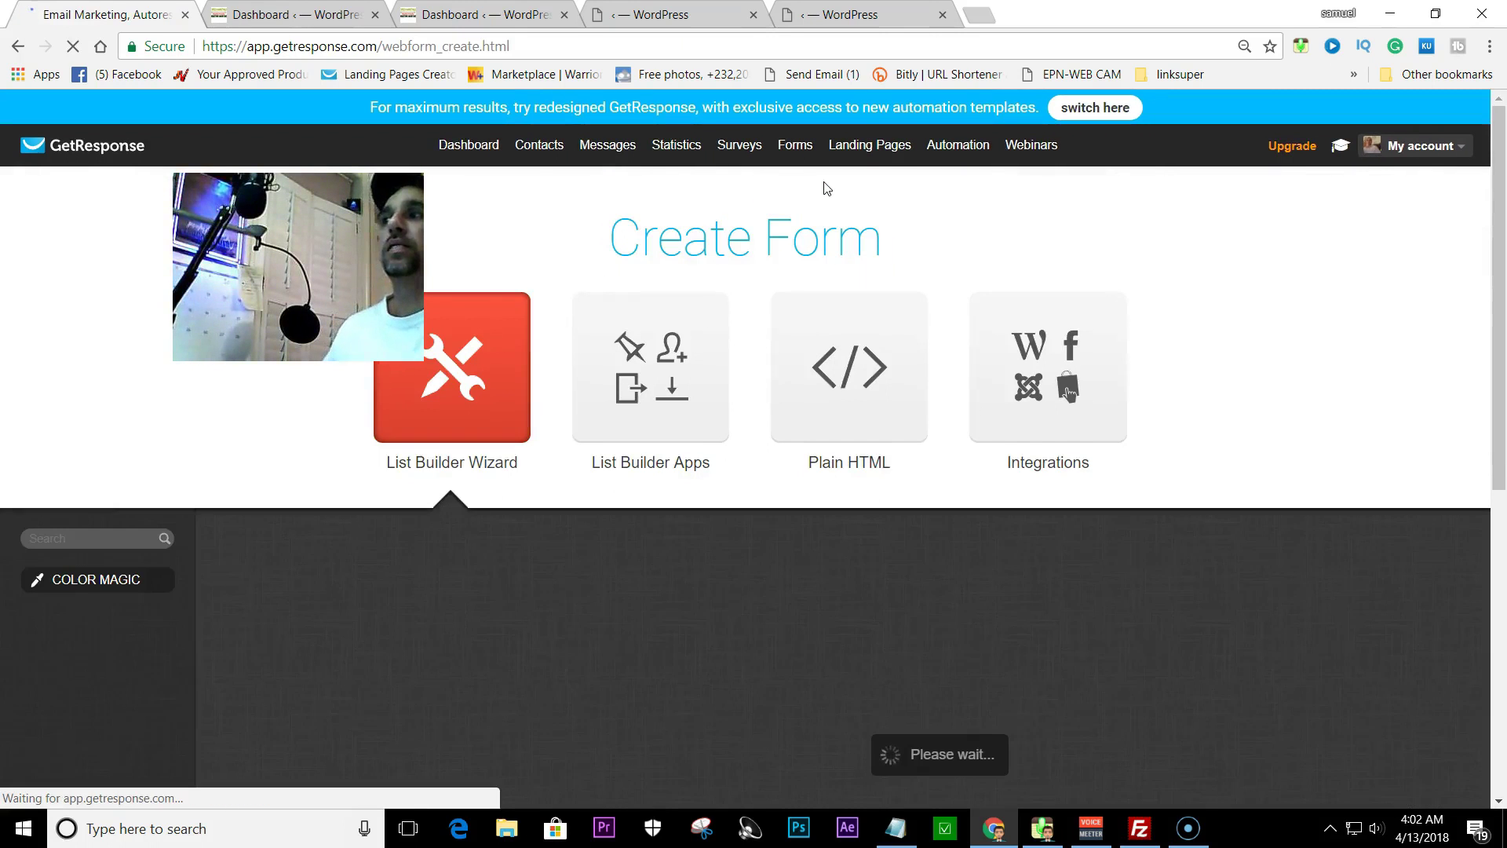
left_click(844, 400)
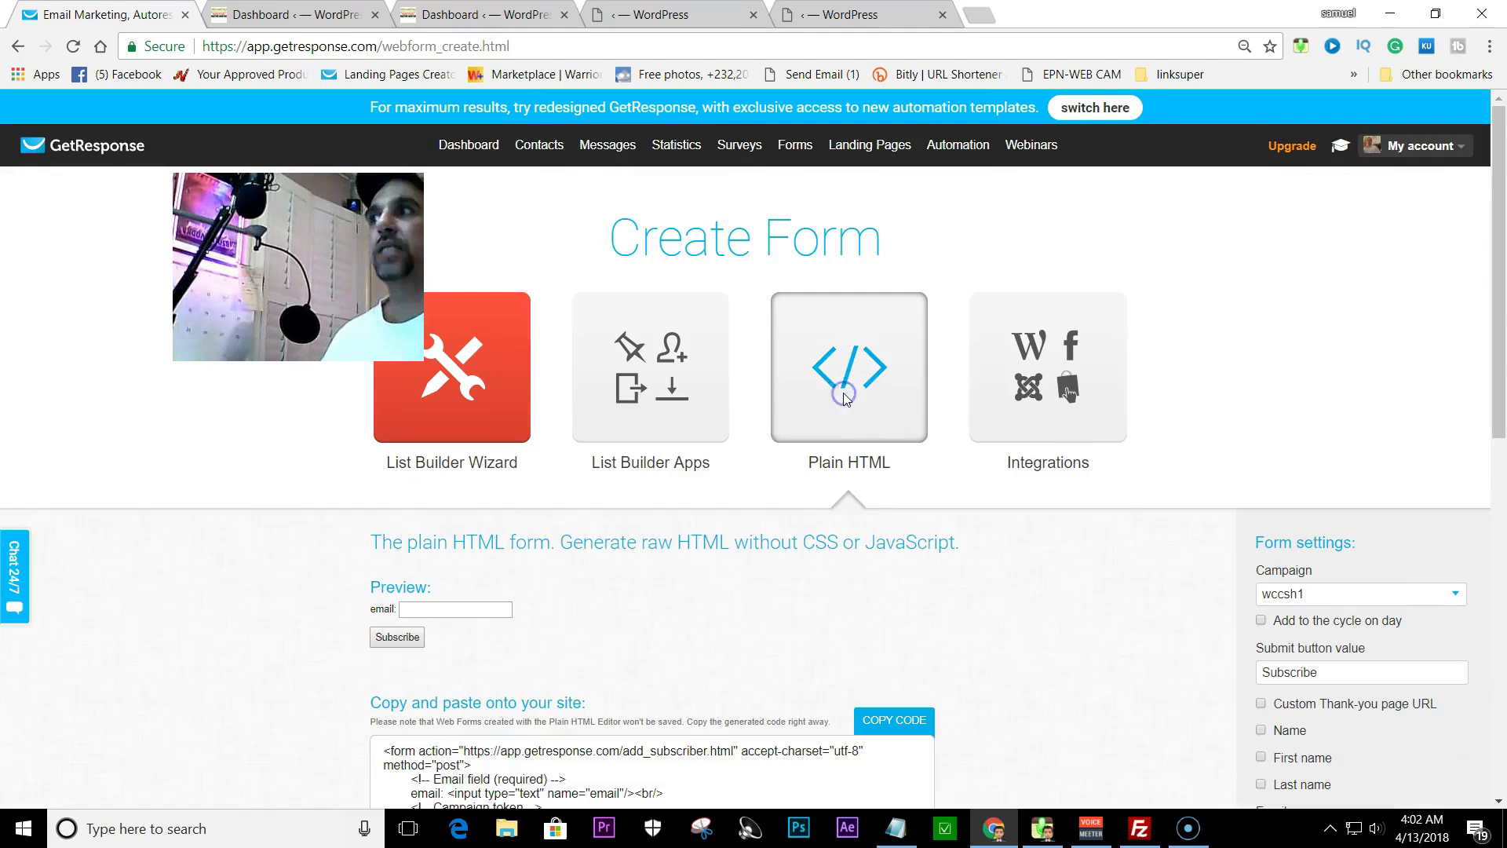
- Link the plain HTML form to the instabuilerwcc campaign and add subscribers to its cycle on Day 0
scroll(846, 333, "down", 2)
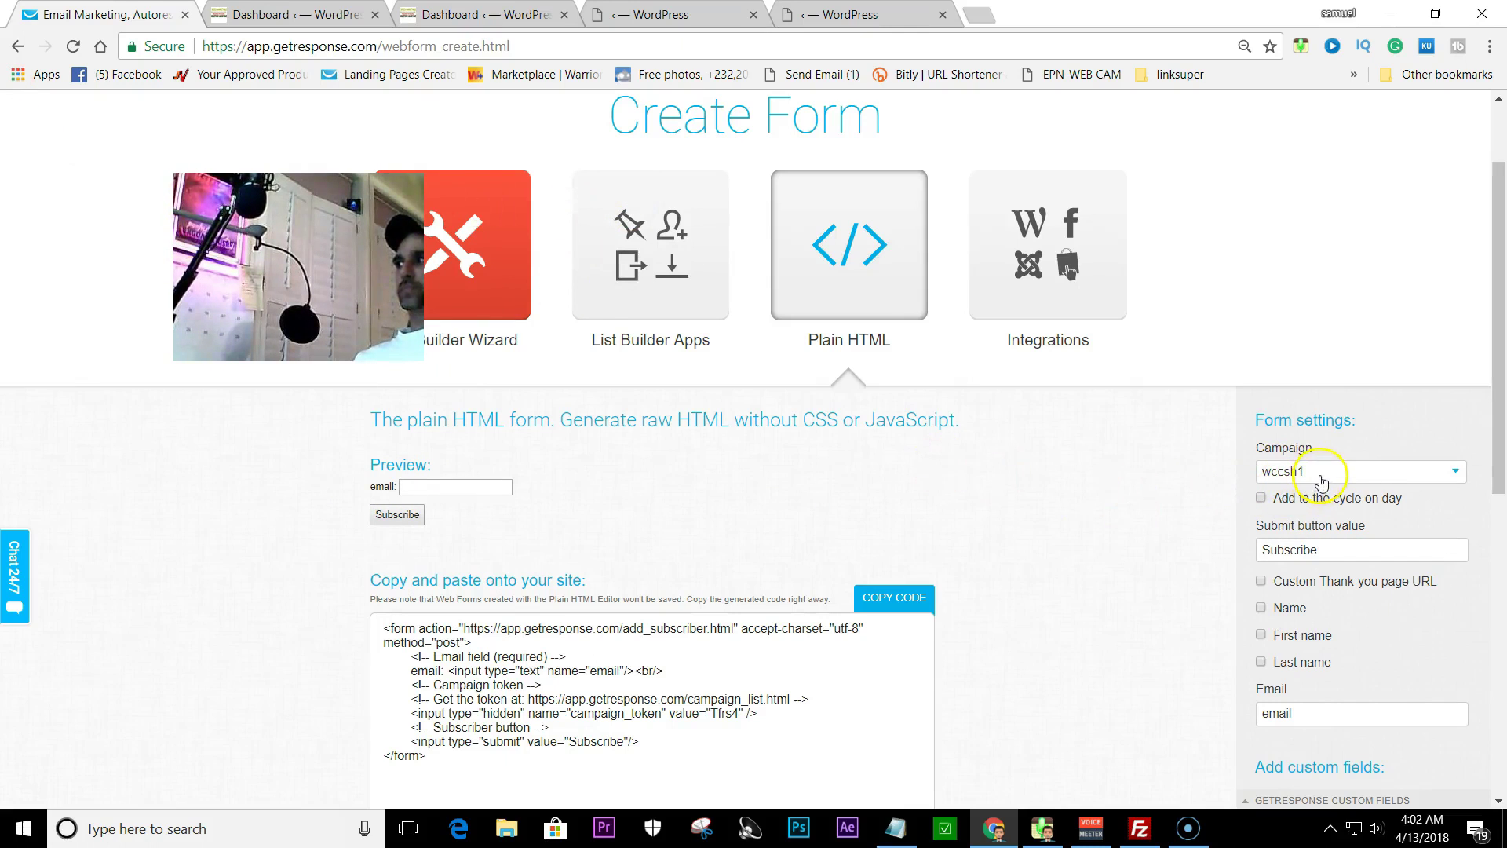
left_click(1322, 481)
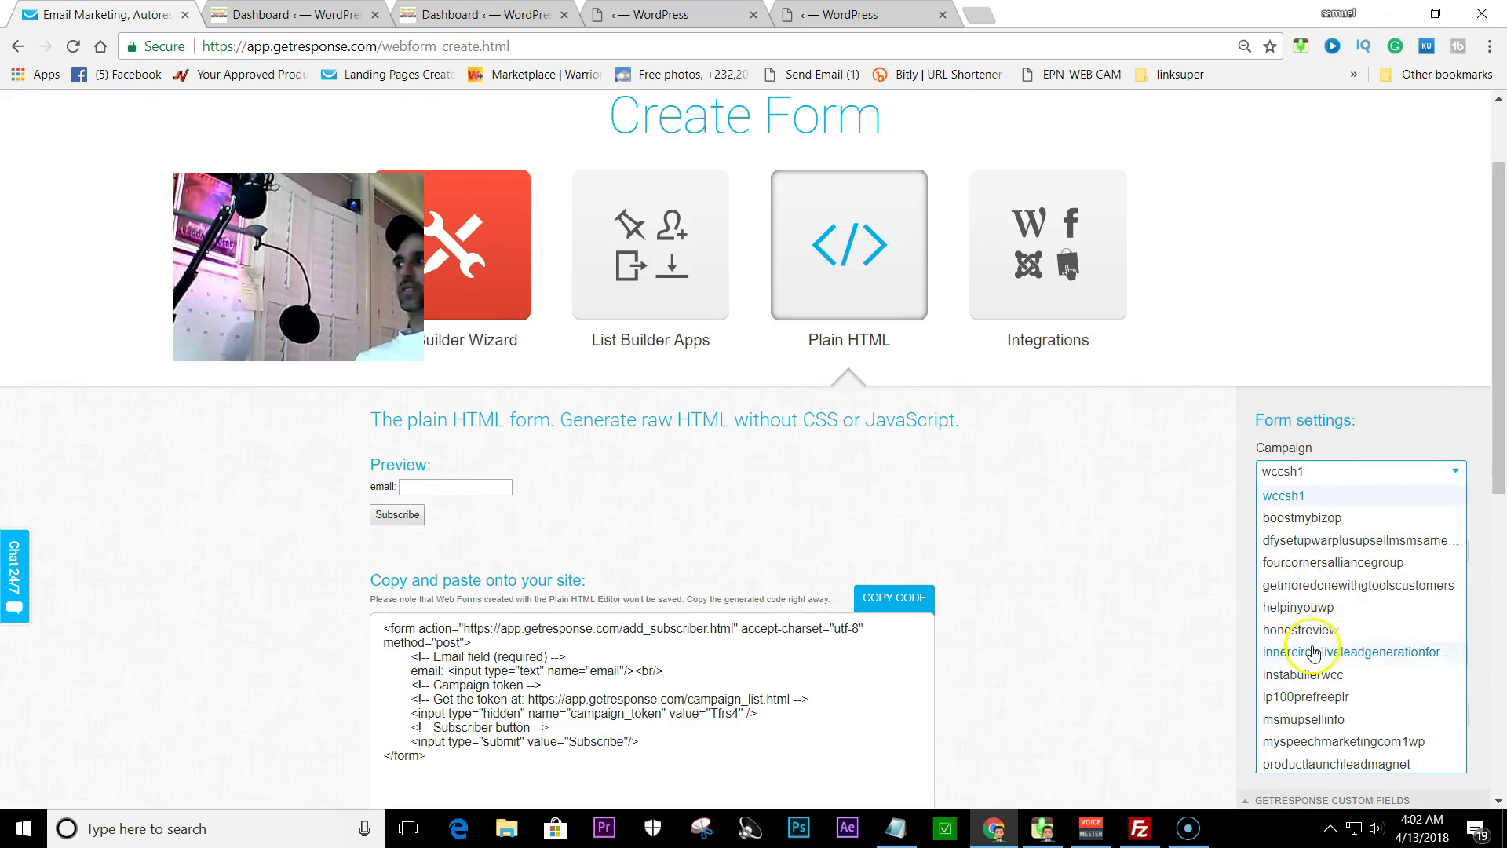
scroll(1324, 642, "down", 1)
scroll(1324, 628, "down", 3)
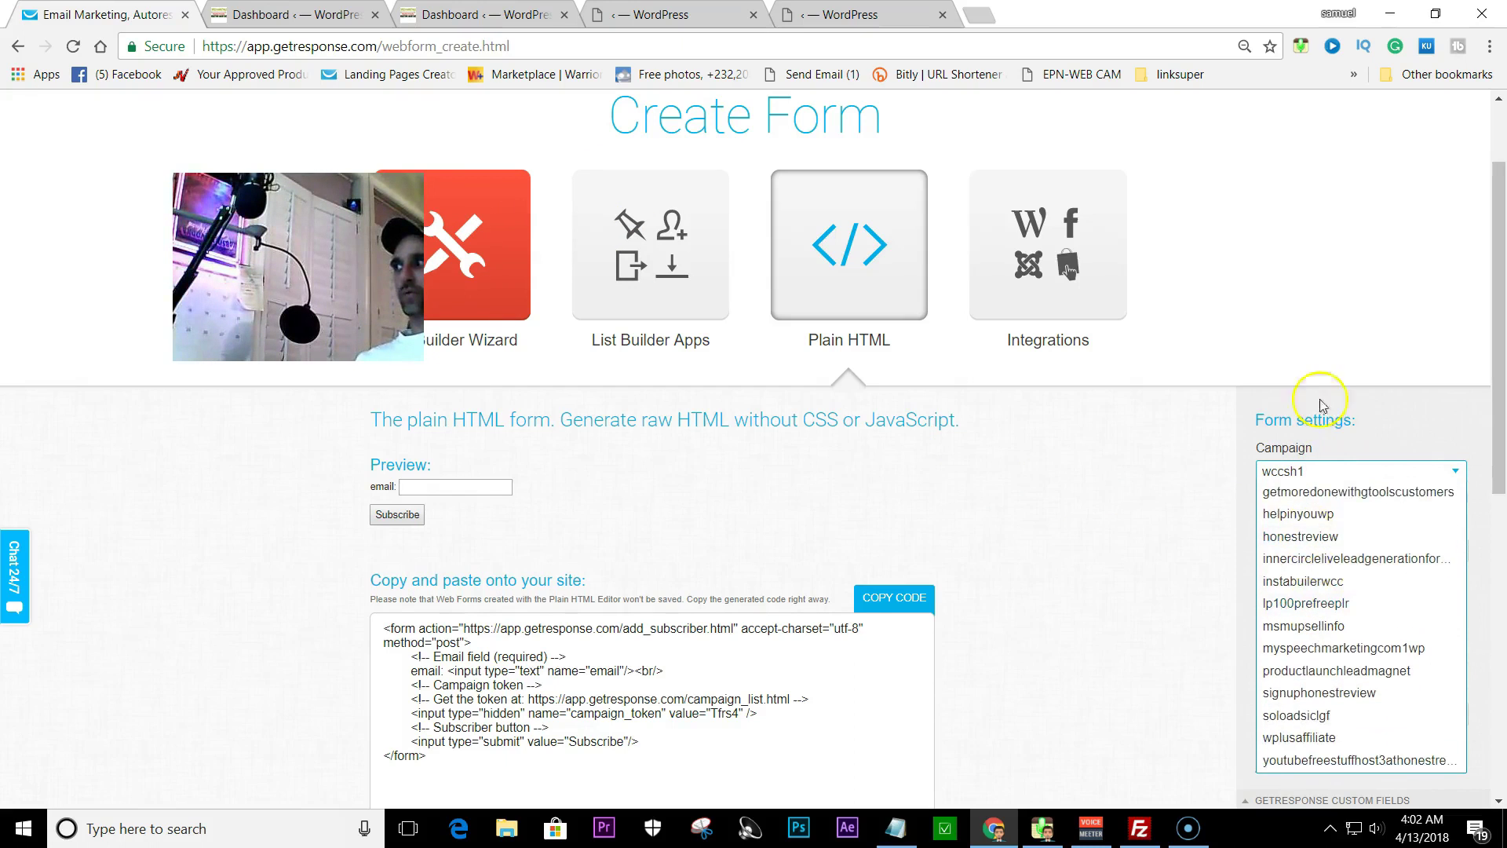
scroll(1329, 404, "down", 1)
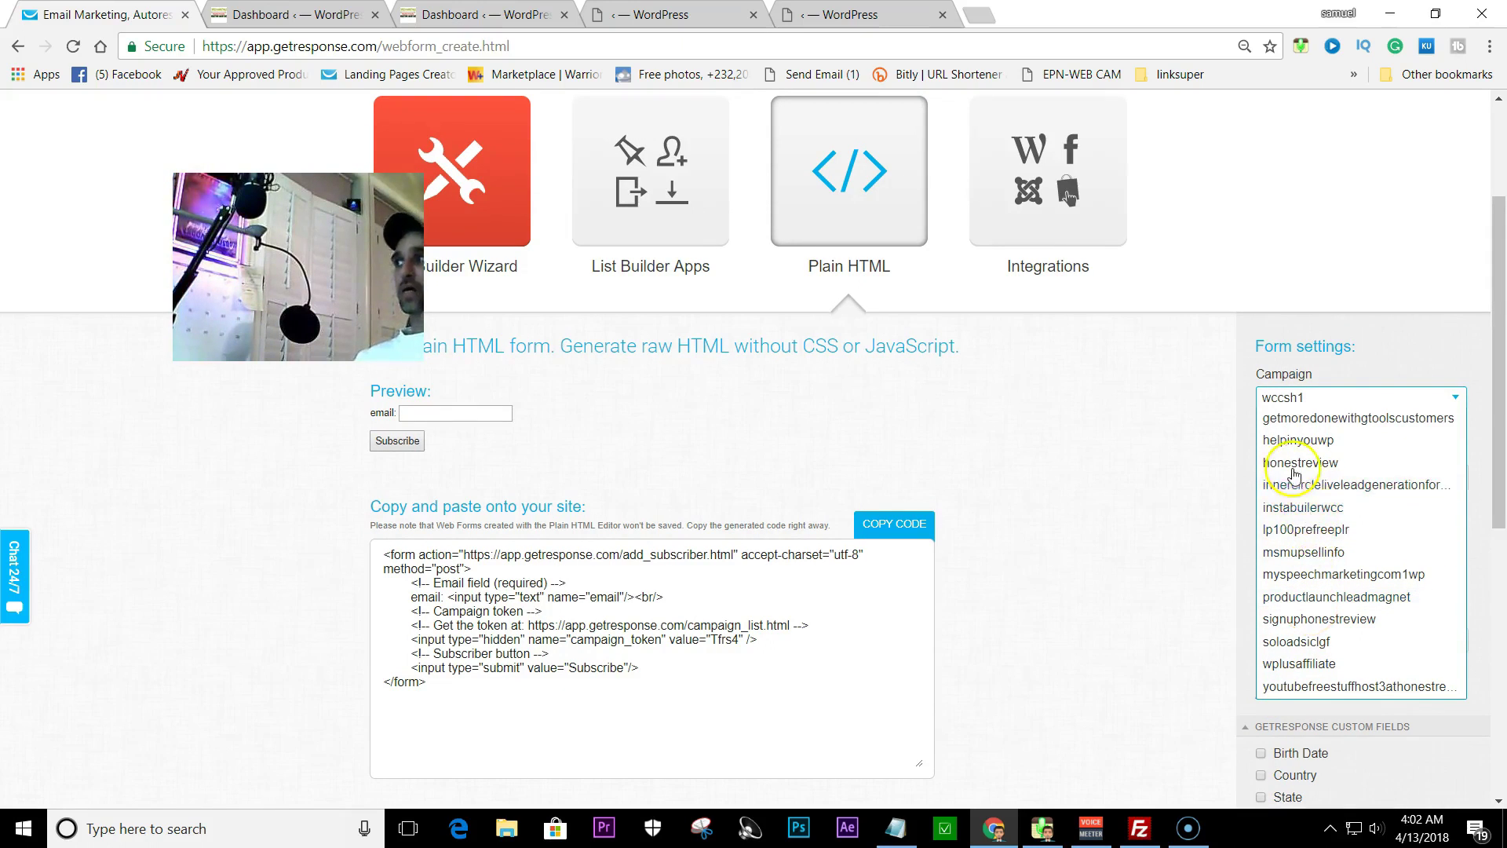
left_click(1303, 507)
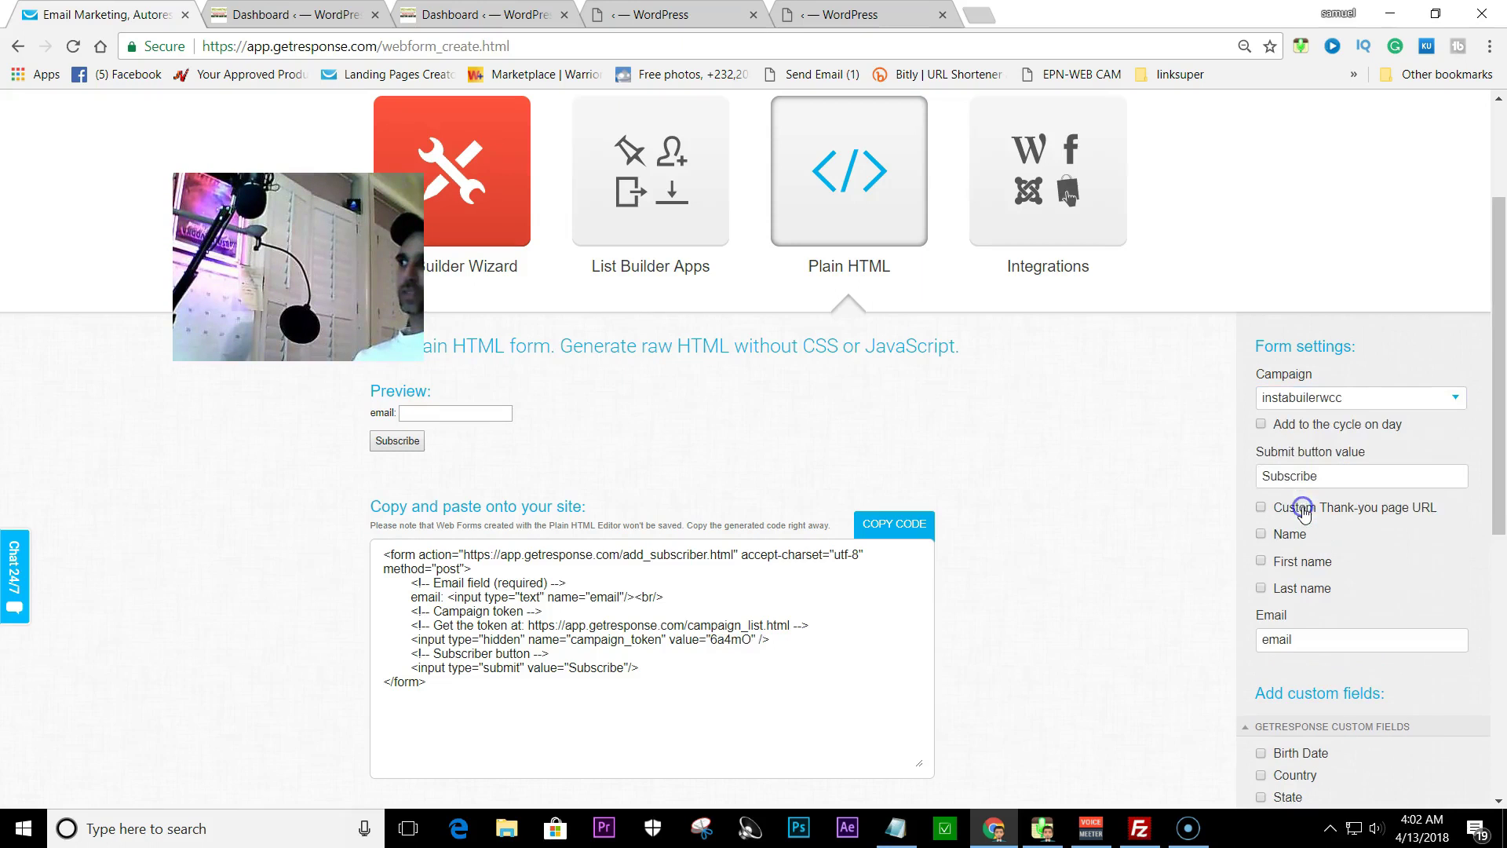
left_click(1261, 424)
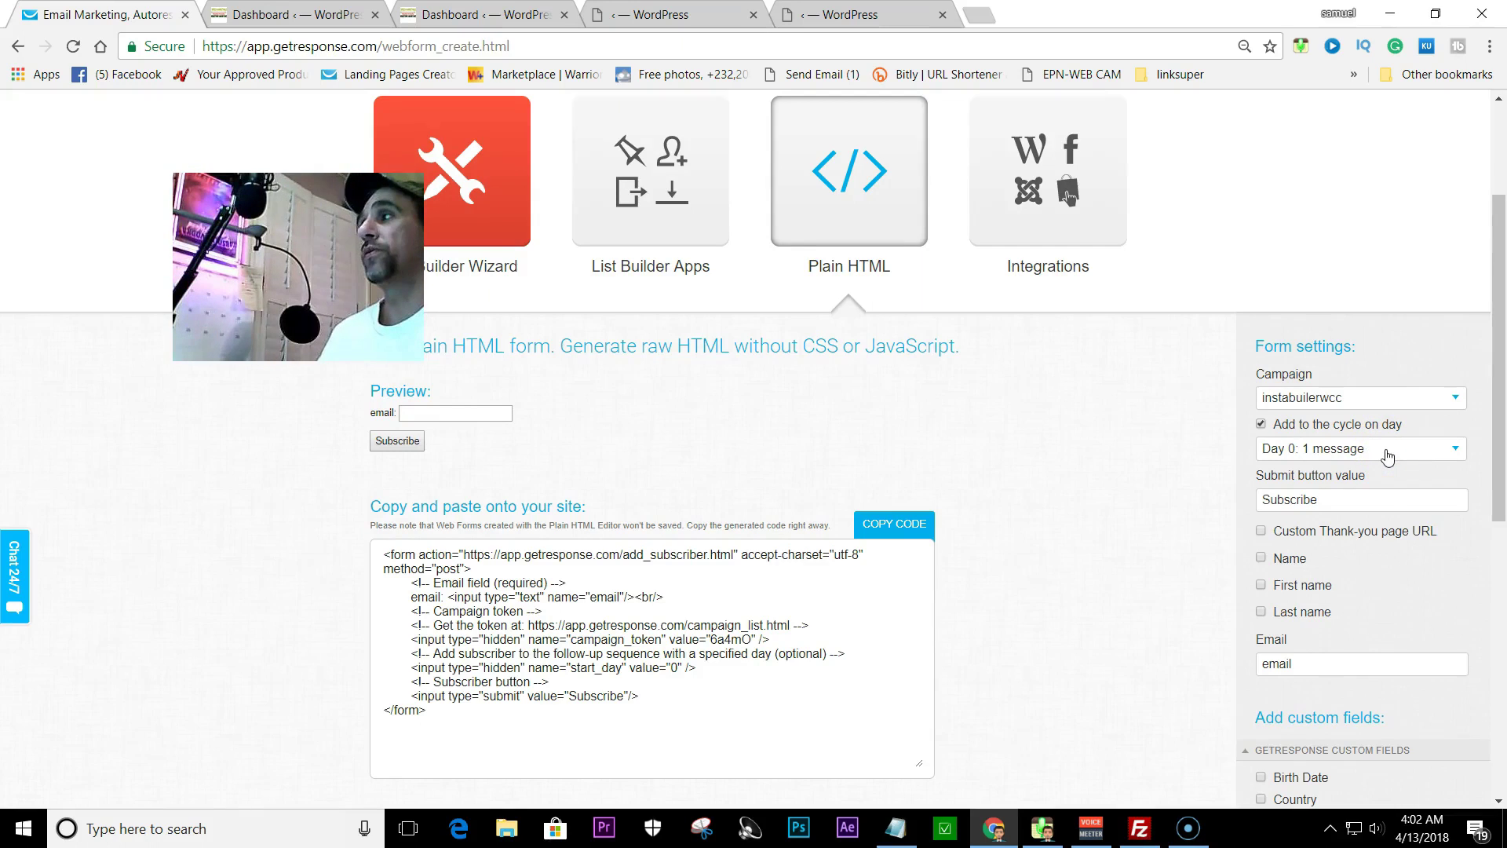
scroll(1388, 457, "down", 1)
left_click(1322, 475)
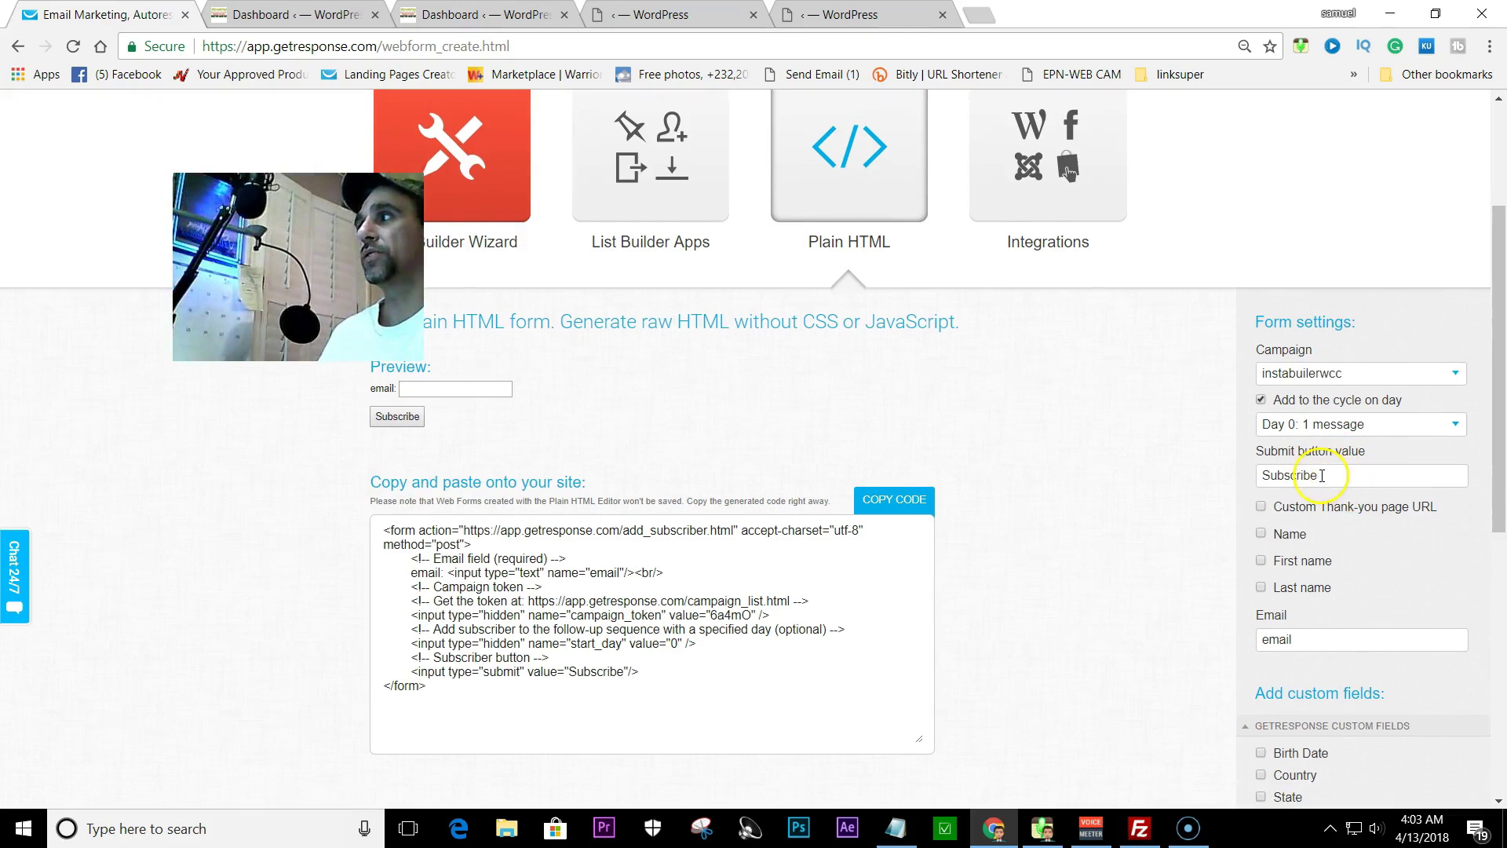
- Change the submit button label to 'free download' and enable a custom thank-you page URL
left_click_drag(1328, 480, 1244, 476)
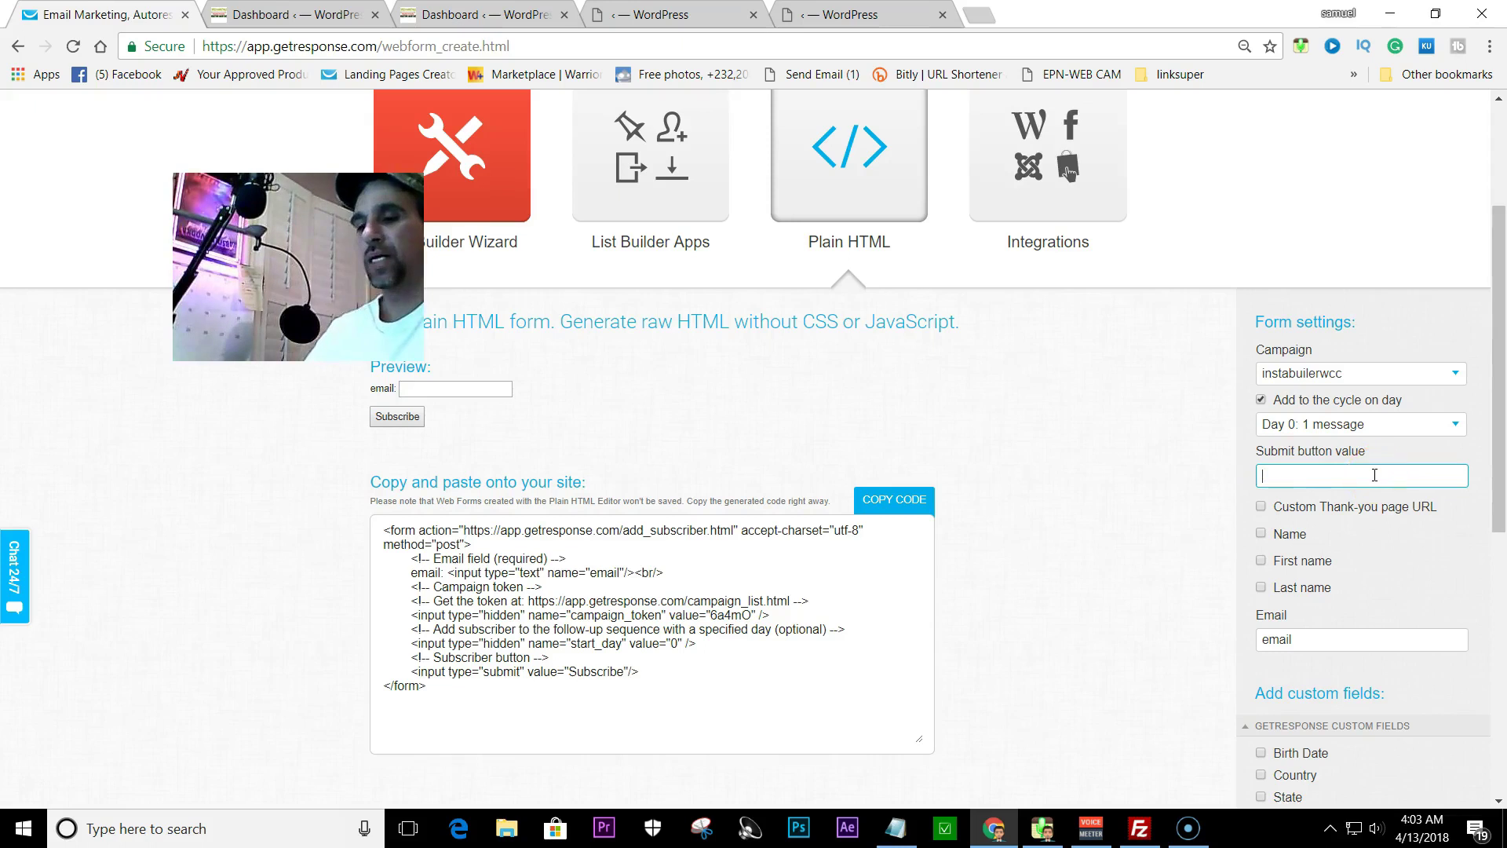
type("free download")
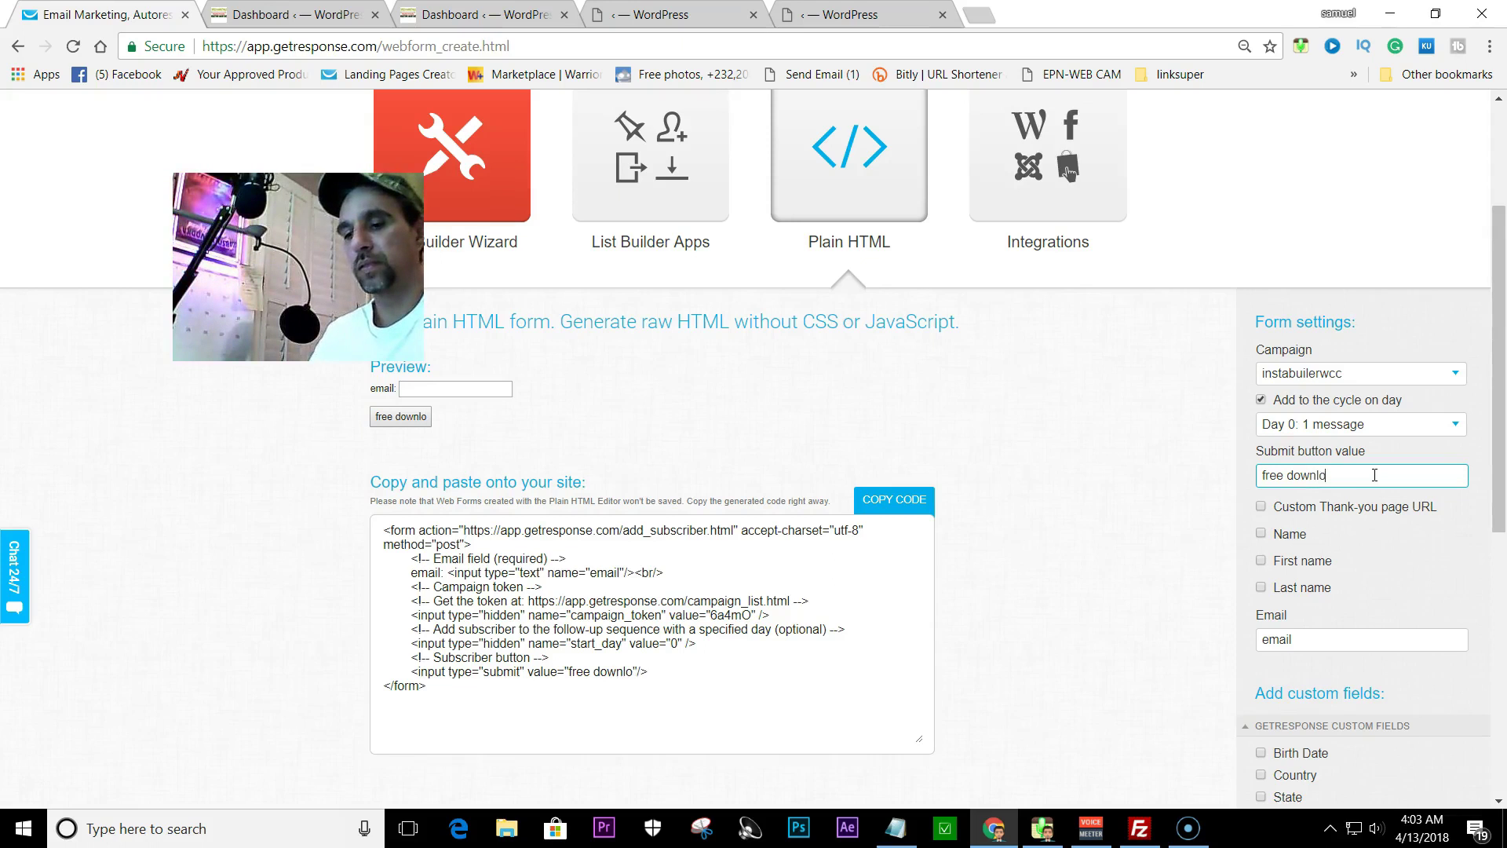
left_click(1260, 507)
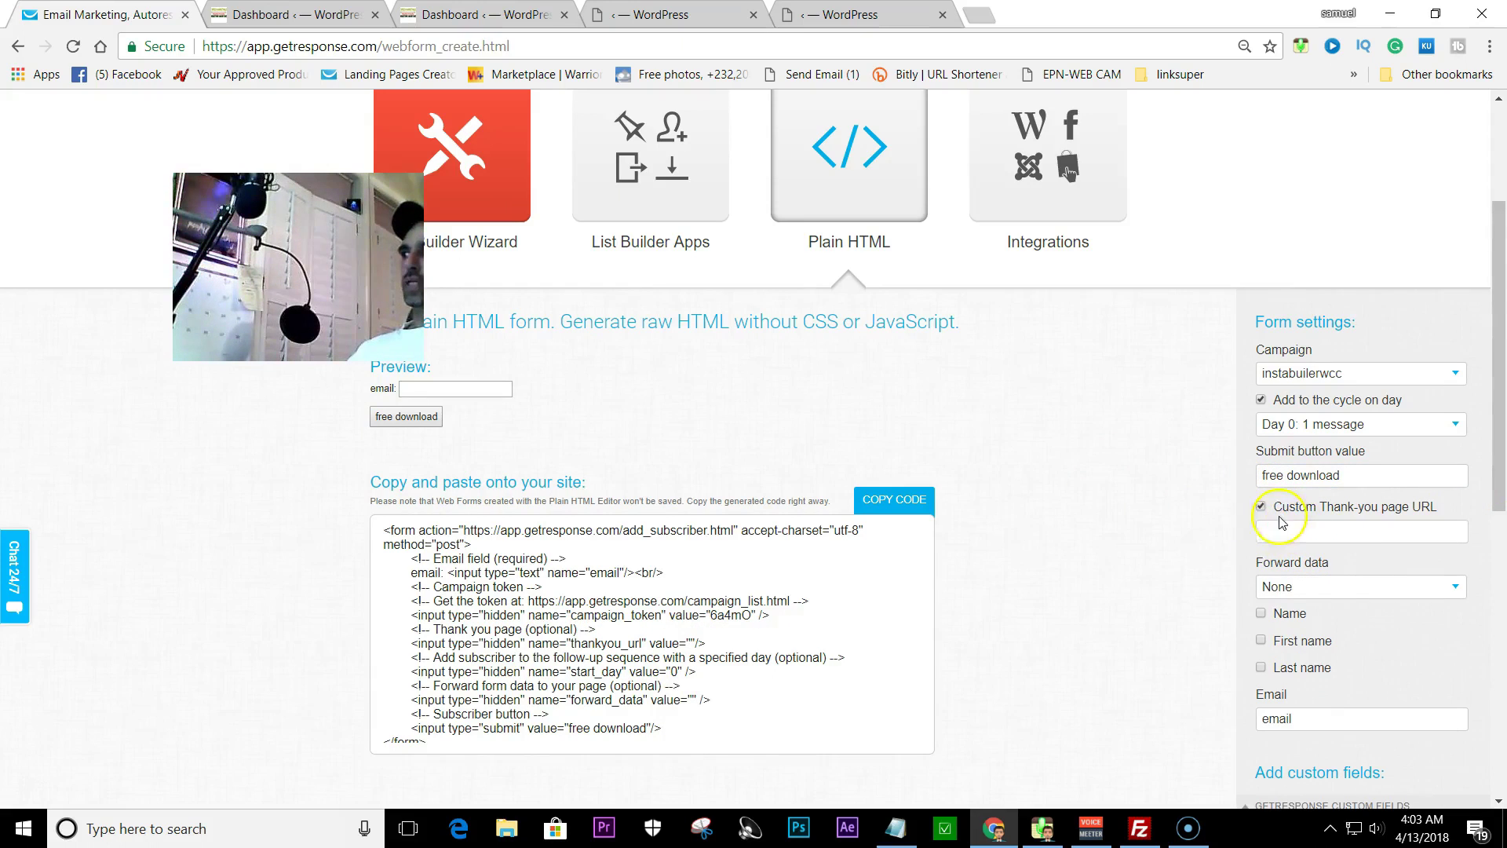
- Select the custom thank-you URL field and look up the PDF address in the Notepad notes
scroll(1258, 522, "down", 1)
scroll(1259, 523, "down", 1)
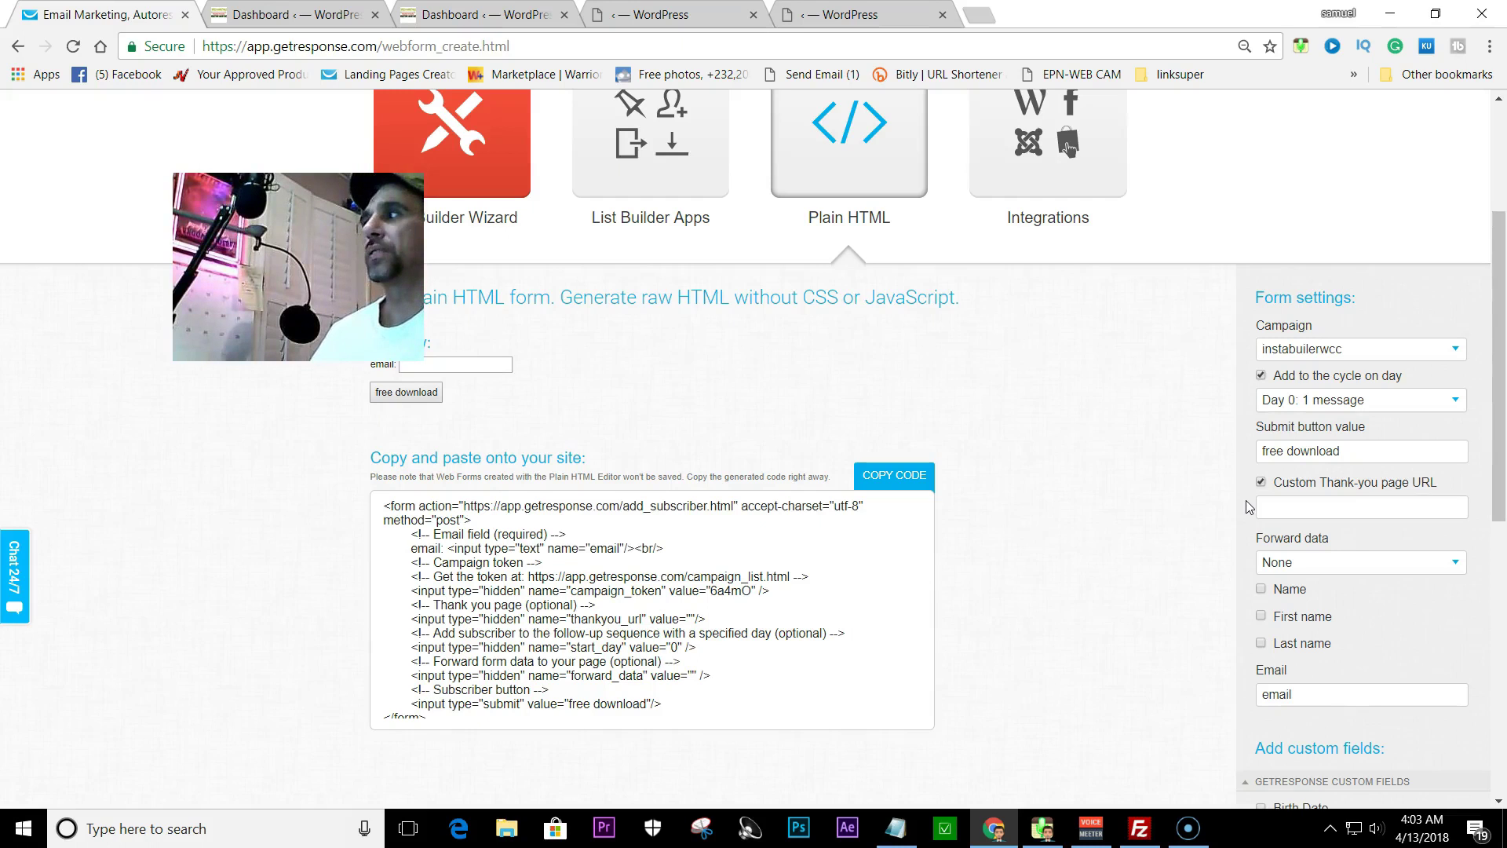
left_click(1274, 507)
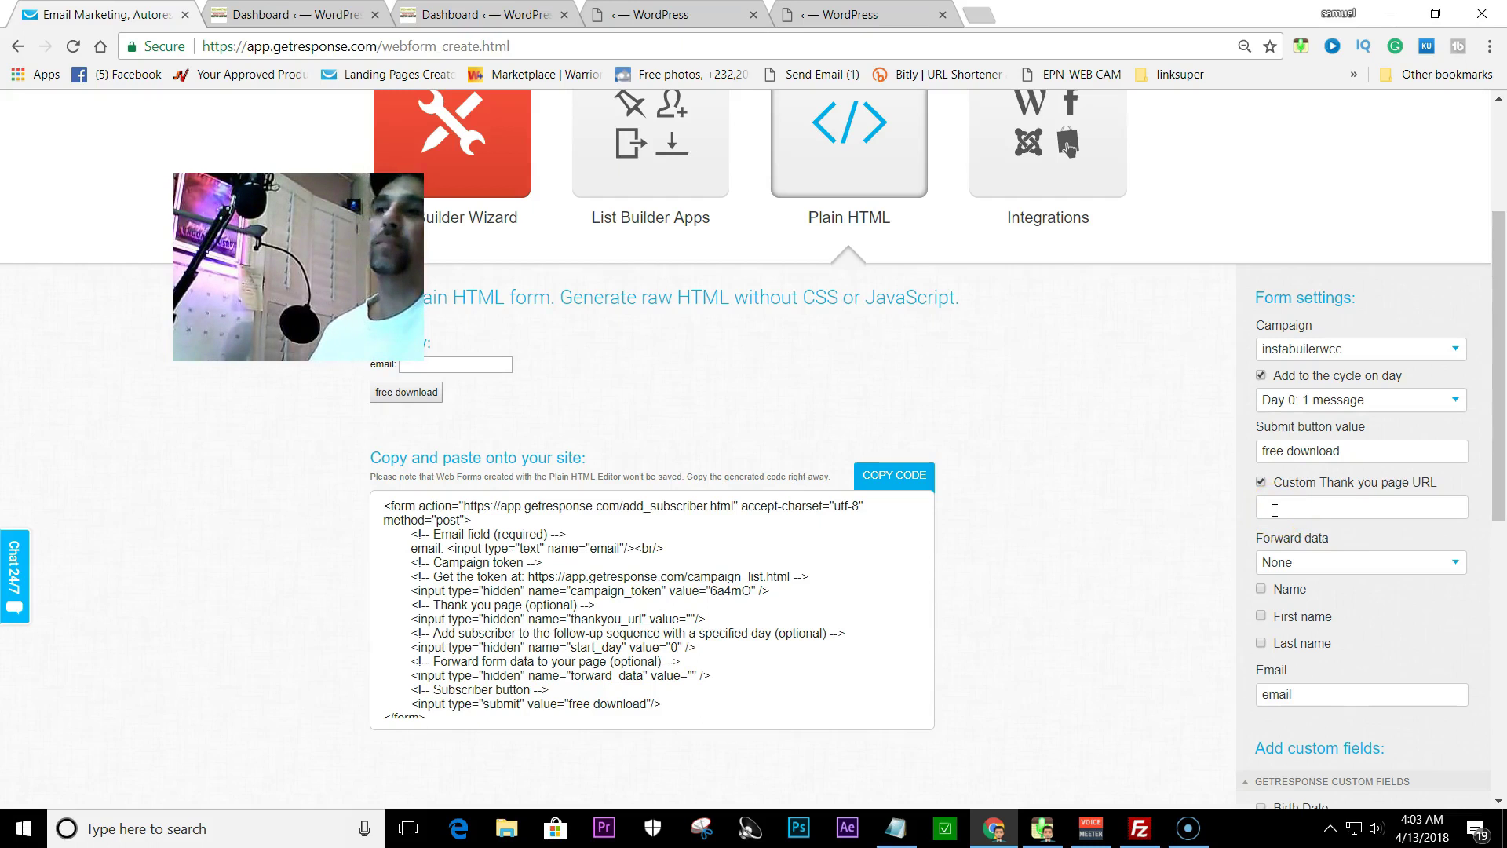
left_click(896, 828)
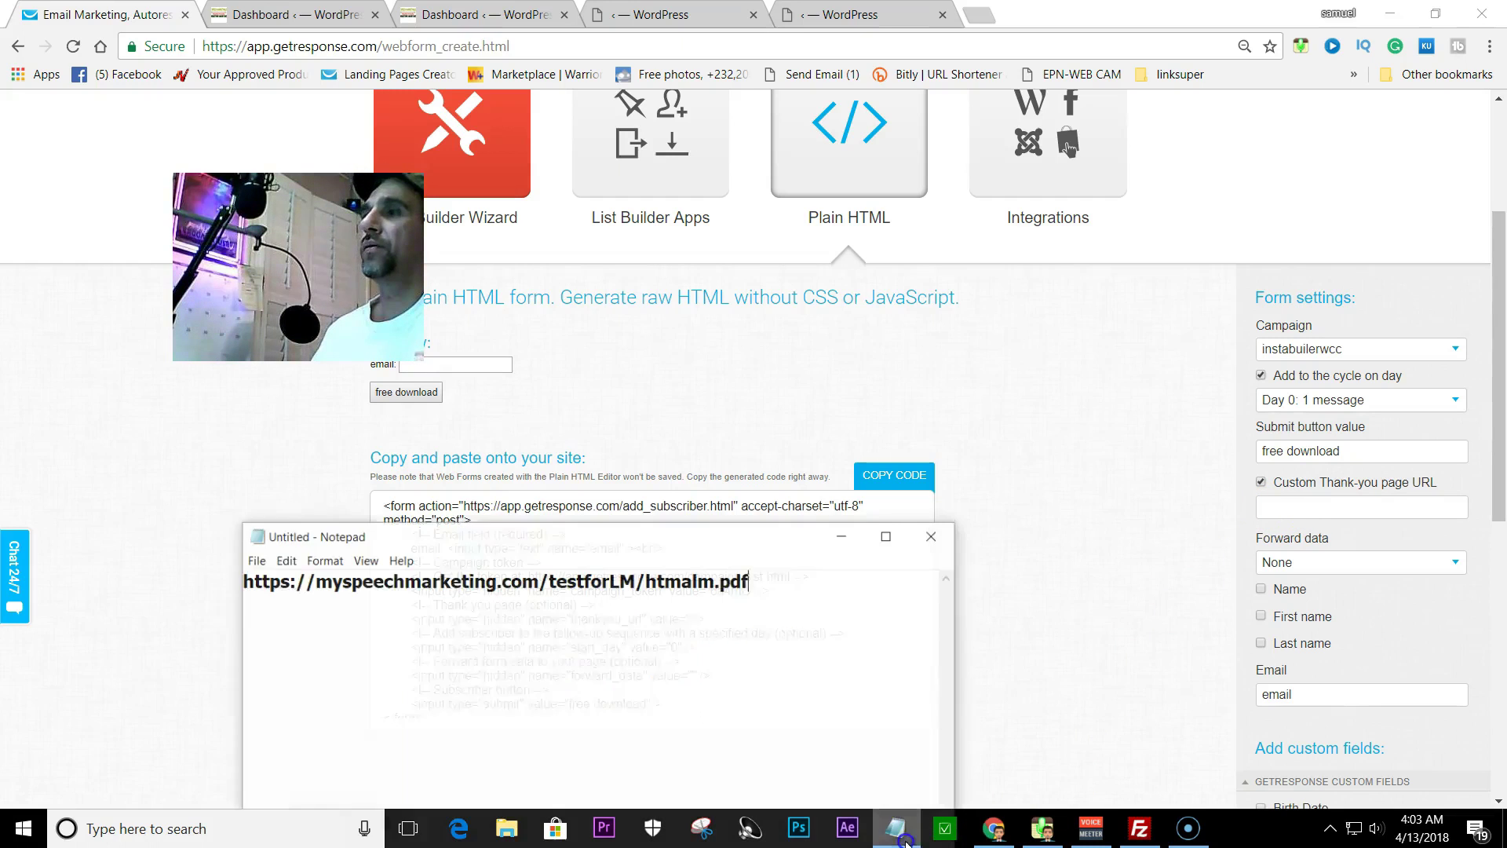
left_click(837, 529)
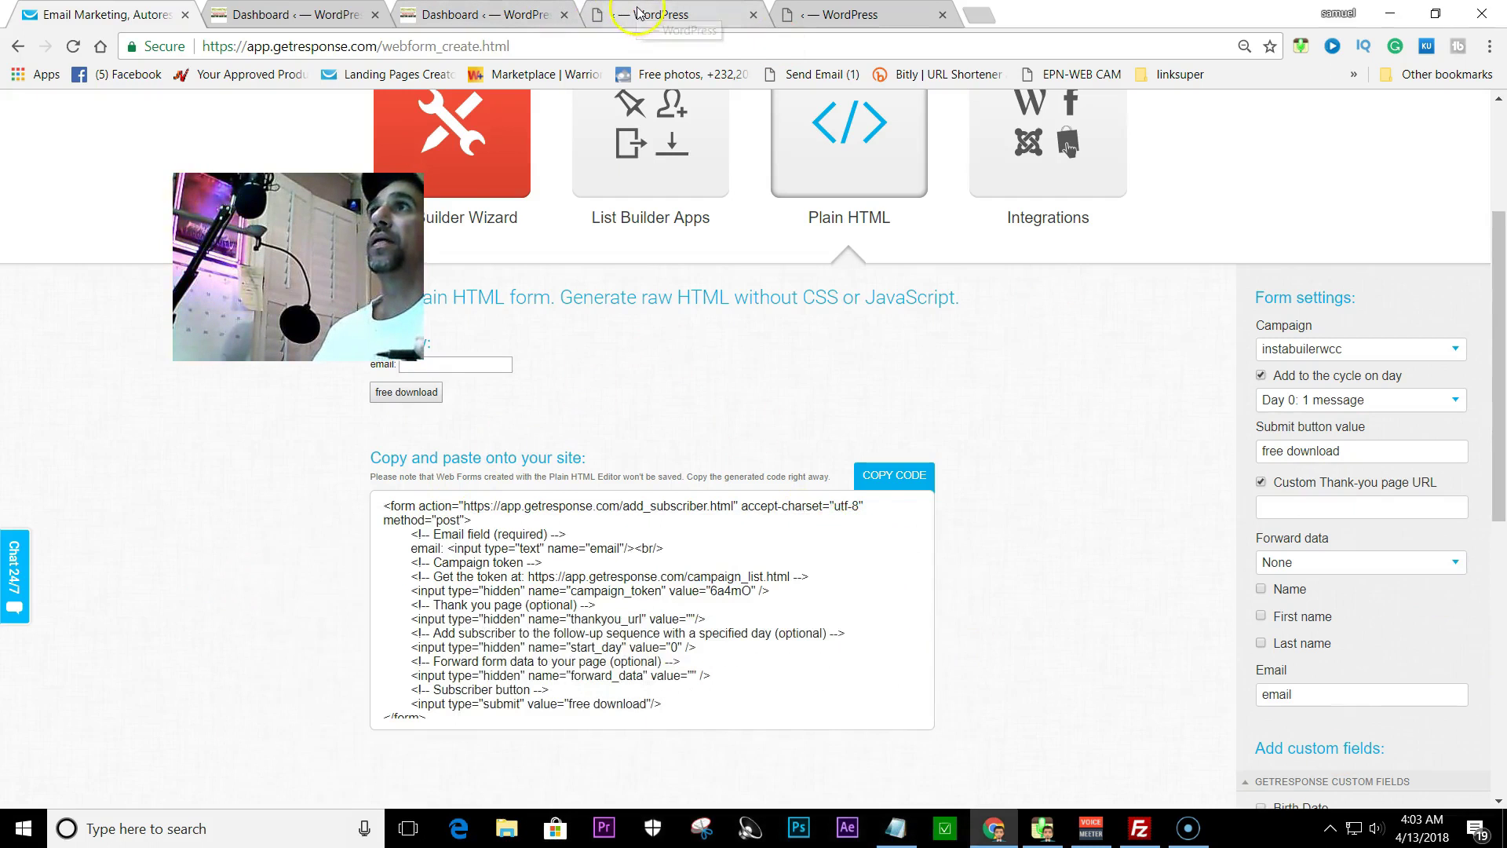
- Back in InstaBuilder, check the PDF address in Notepad and the uploaded PDF in FileZilla
left_click(639, 16)
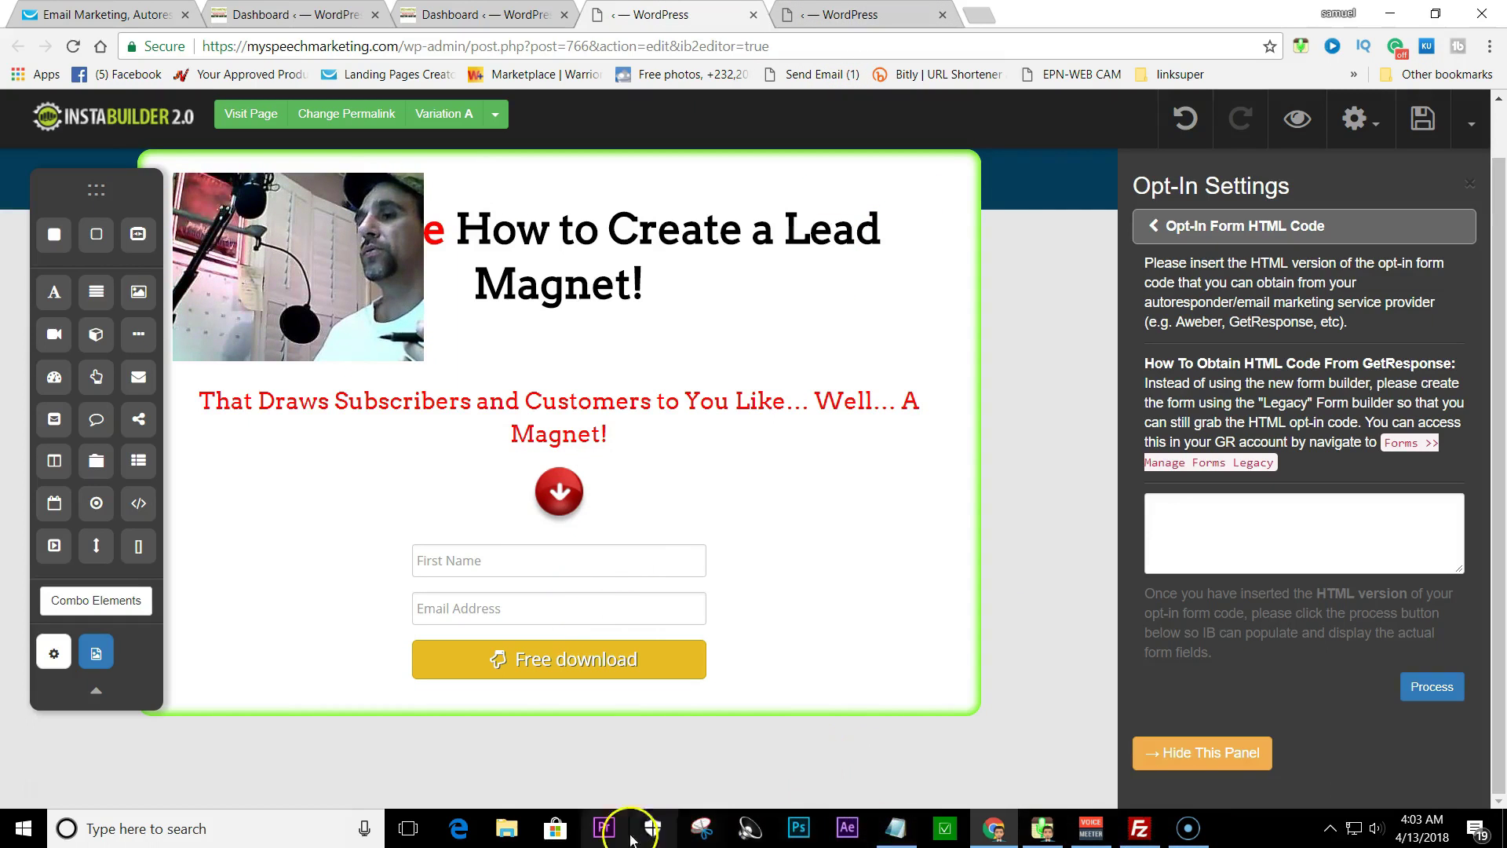
left_click(893, 829)
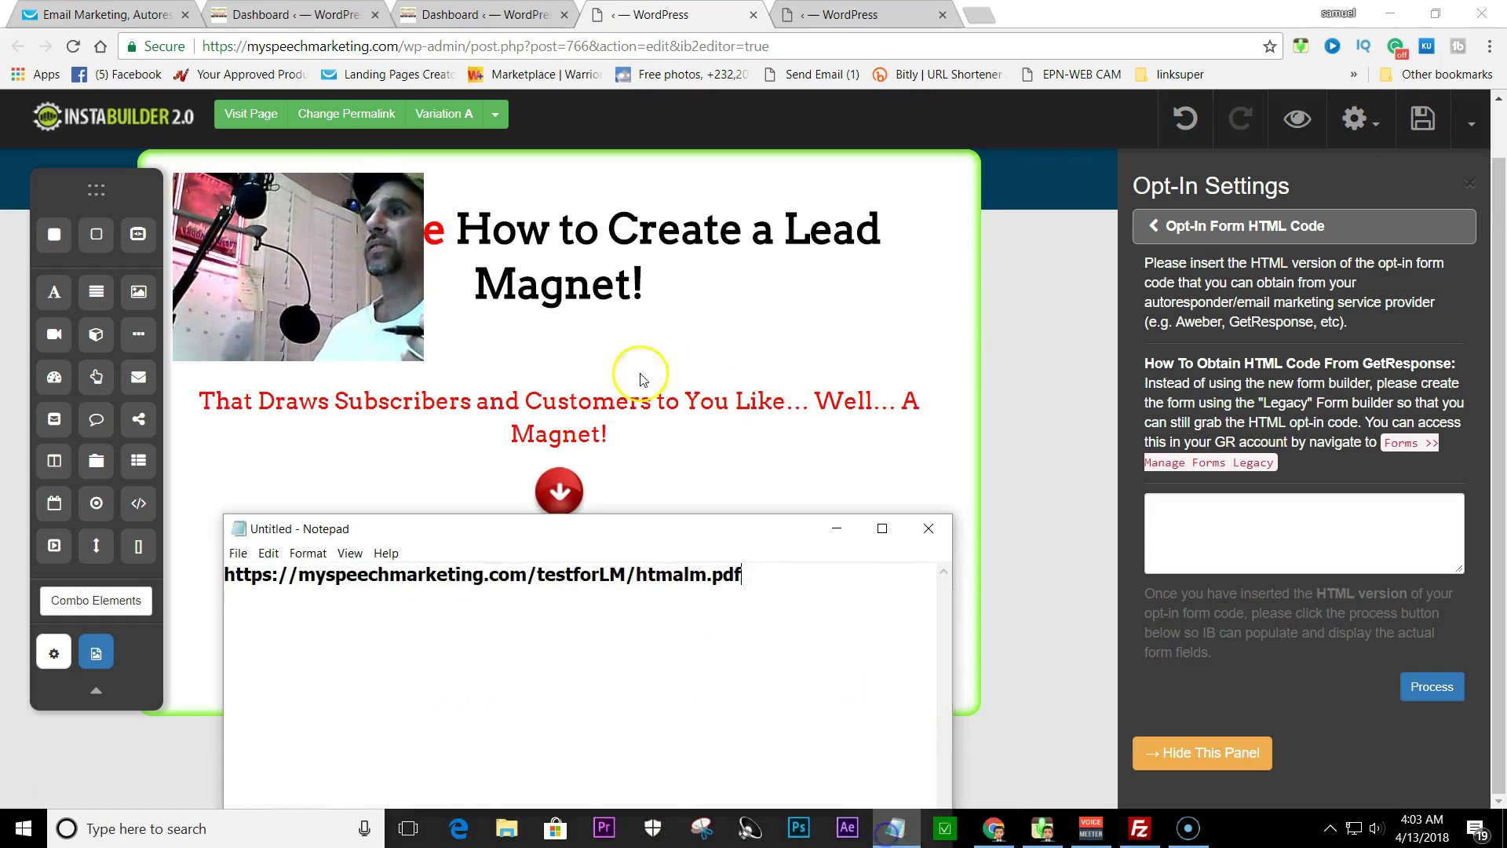
left_click(837, 538)
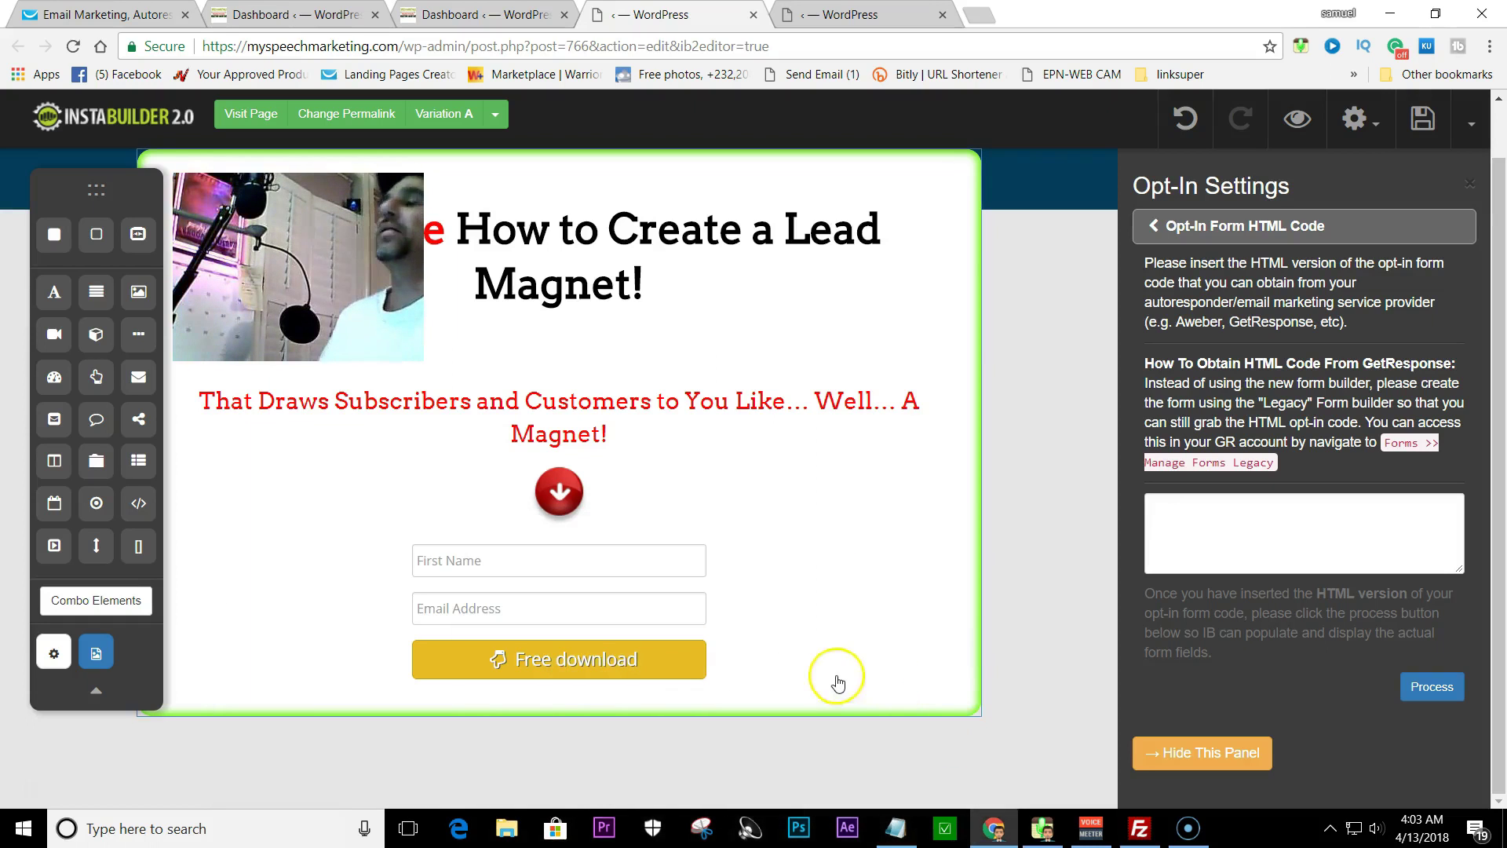
left_click(1138, 831)
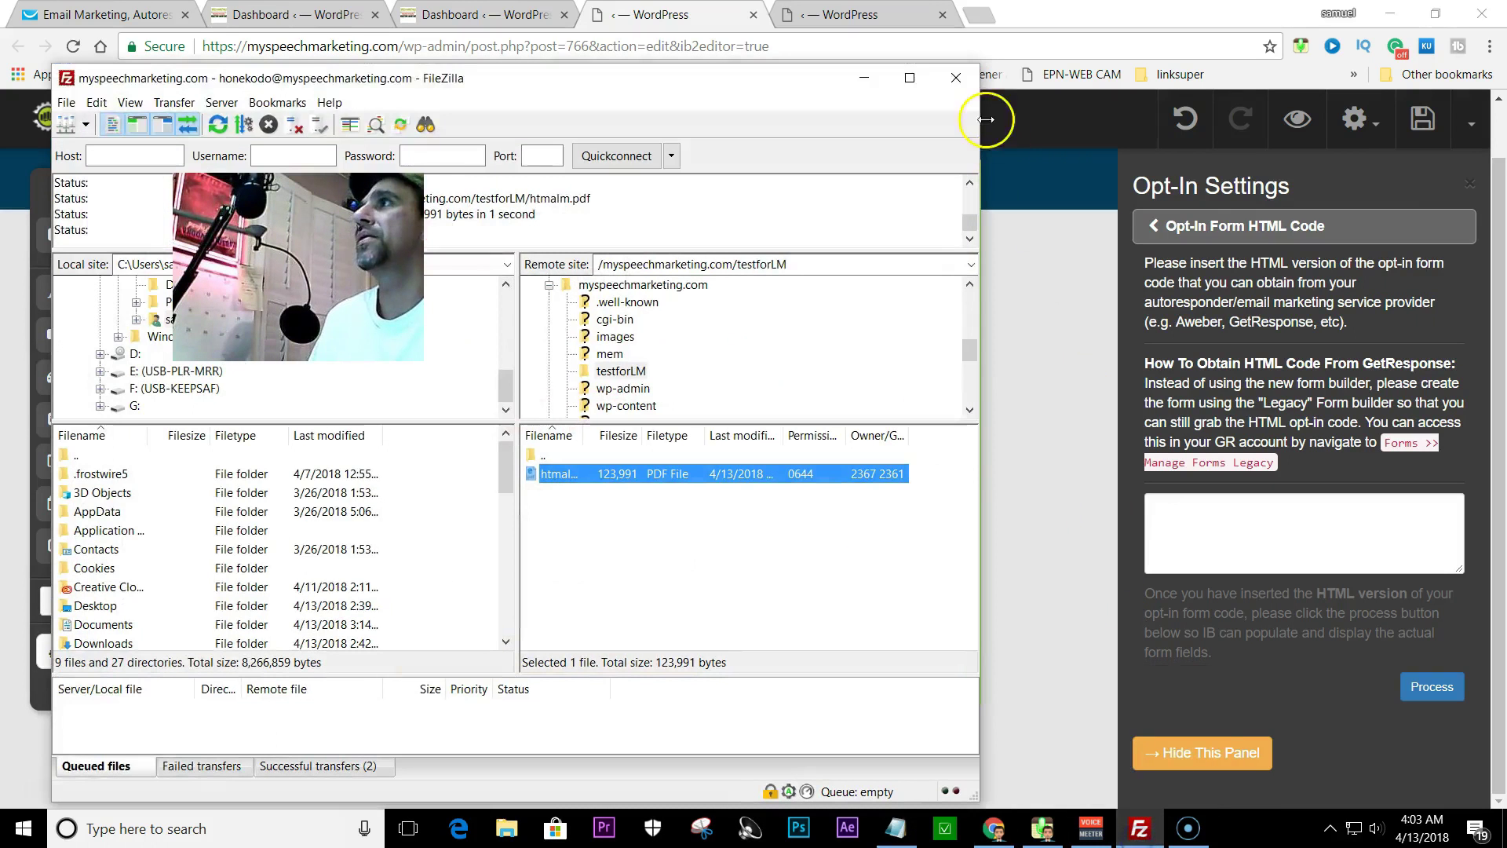
left_click(877, 76)
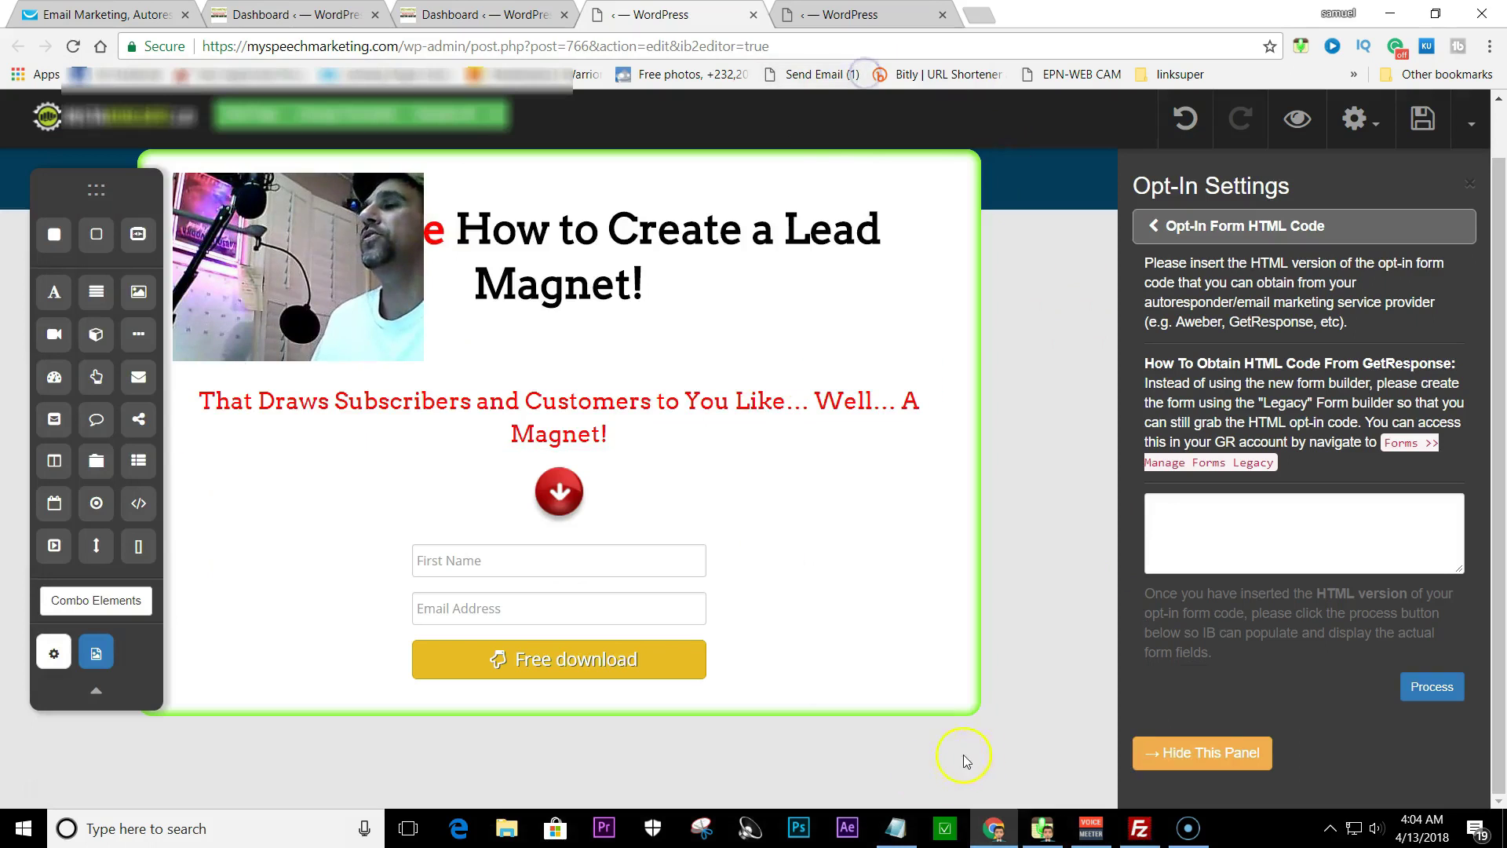
- Switch to the Thank You page editor and select its THANK YOU heading
mouse_move(1072, 827)
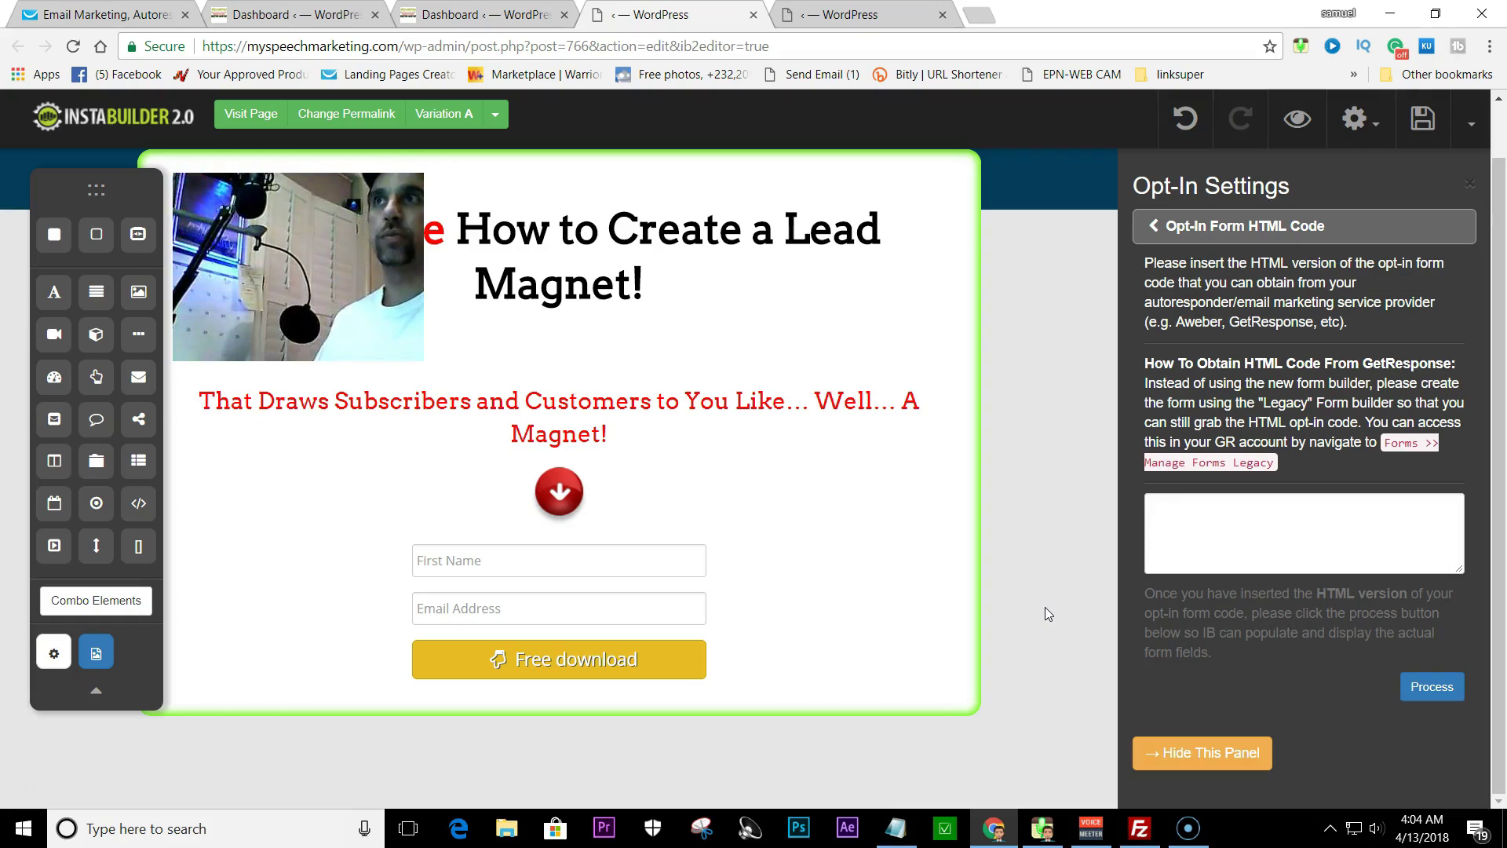
left_click(869, 540)
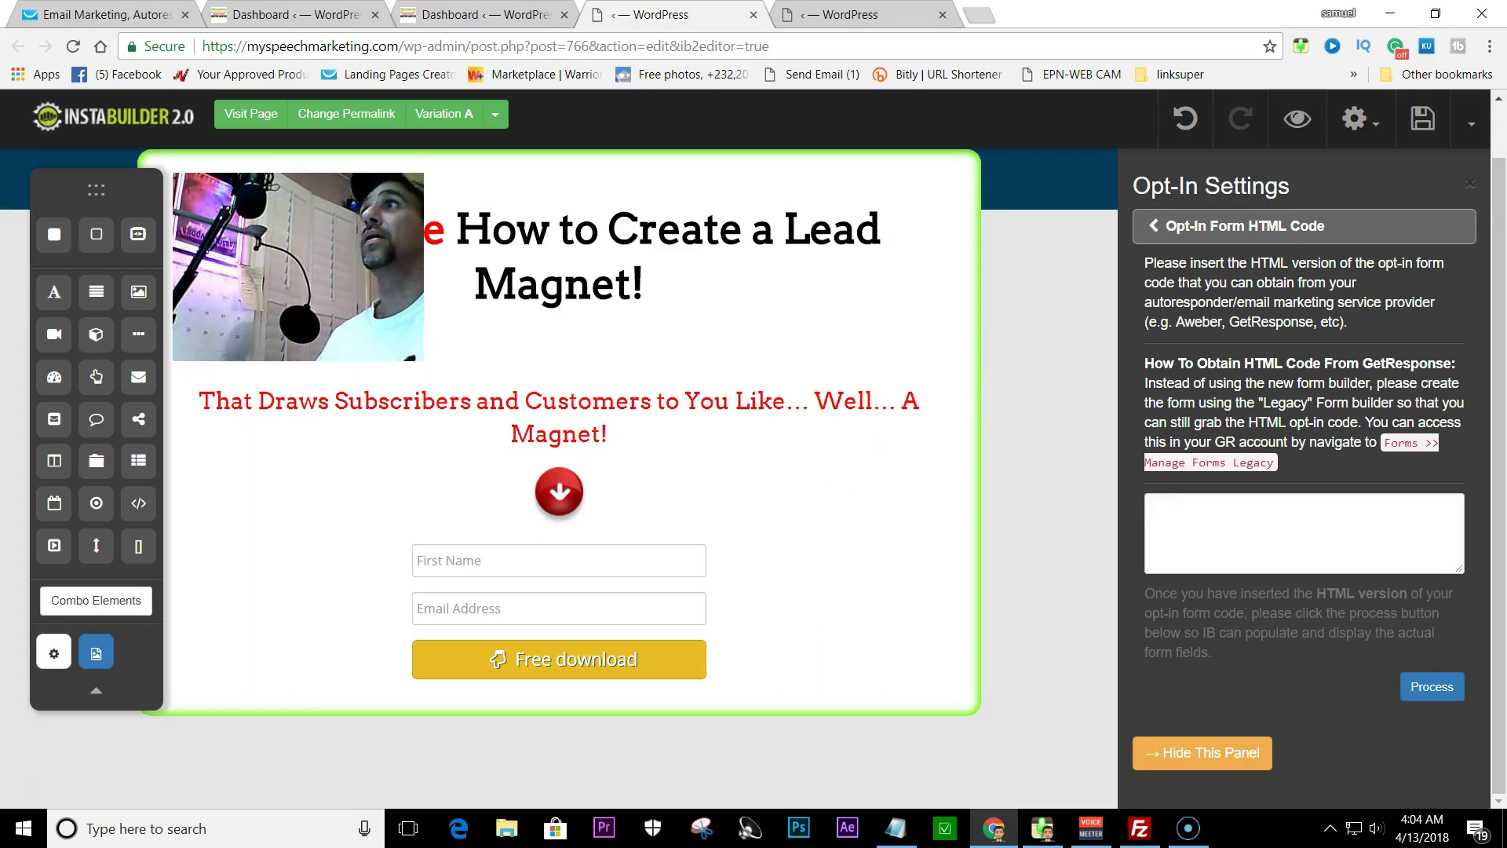
left_click(863, 16)
left_click(681, 376)
left_click(867, 262)
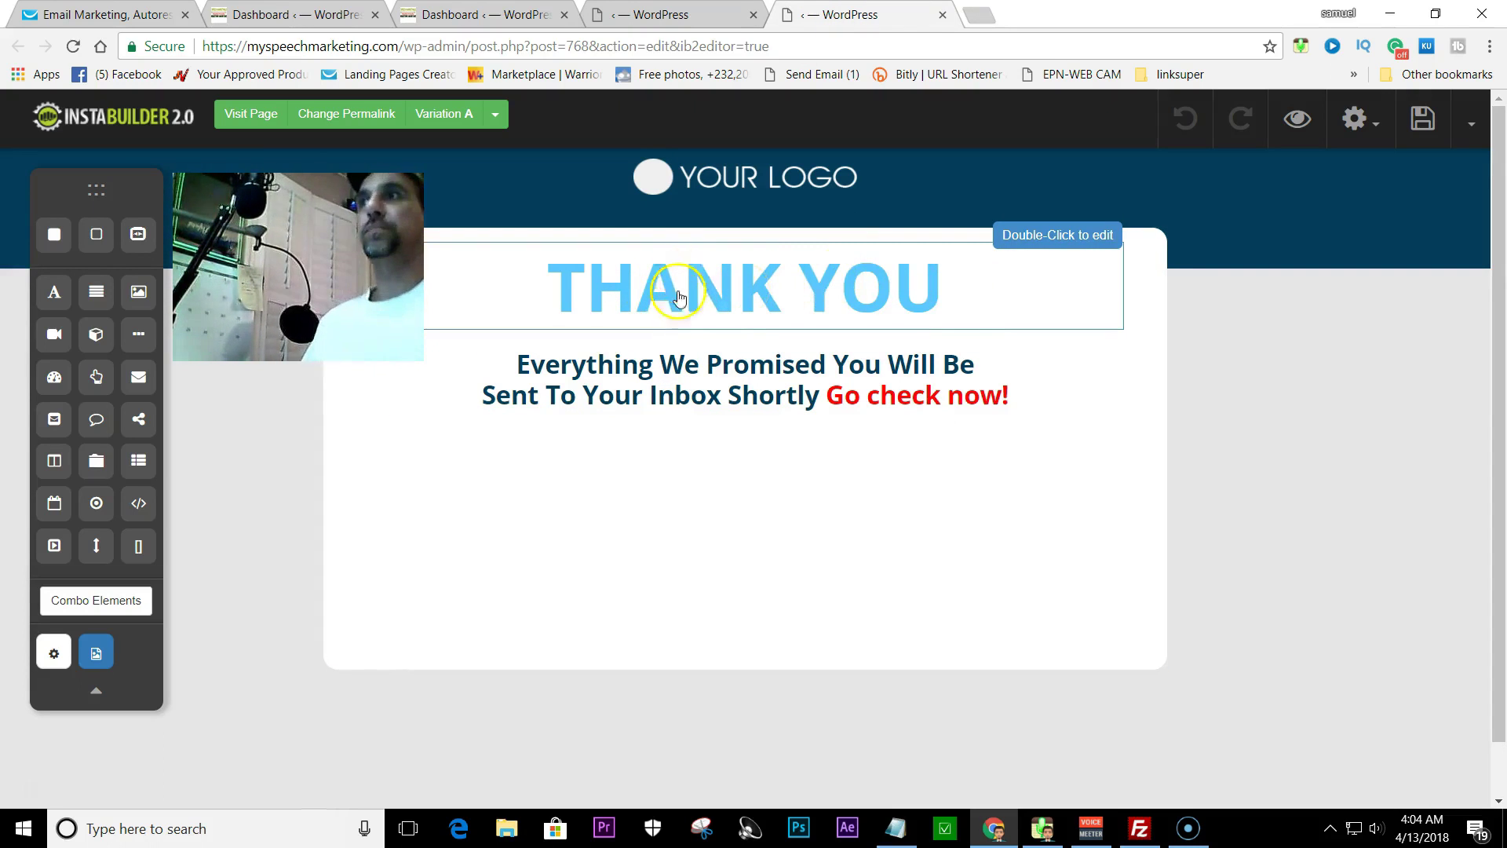
- Type the line 'plaese check spam folder' in a new paragraph below the Thank You subtitle
left_click(604, 369)
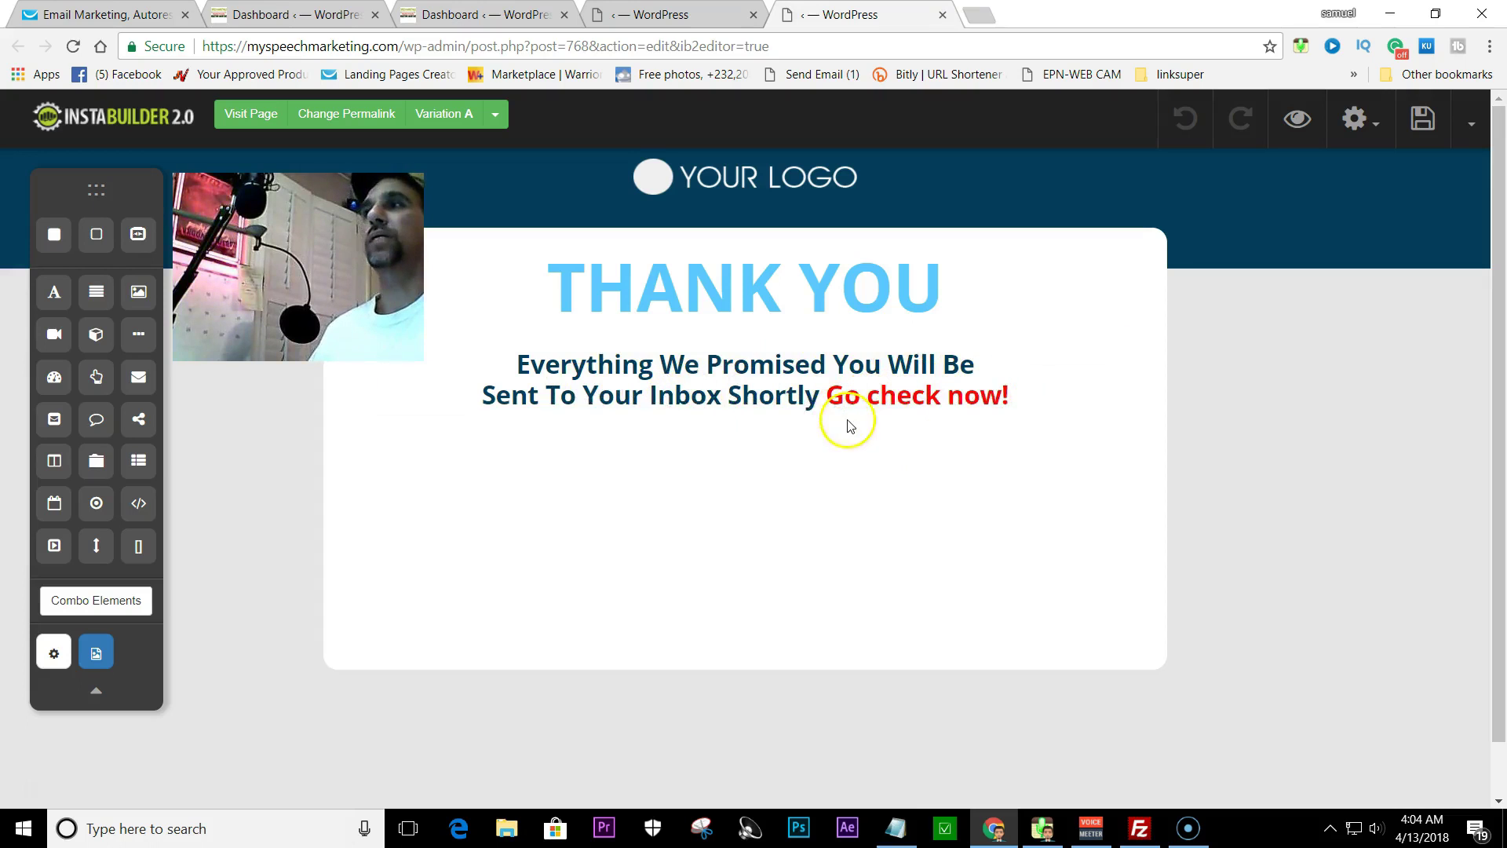
left_click(1035, 386)
left_click(1017, 439)
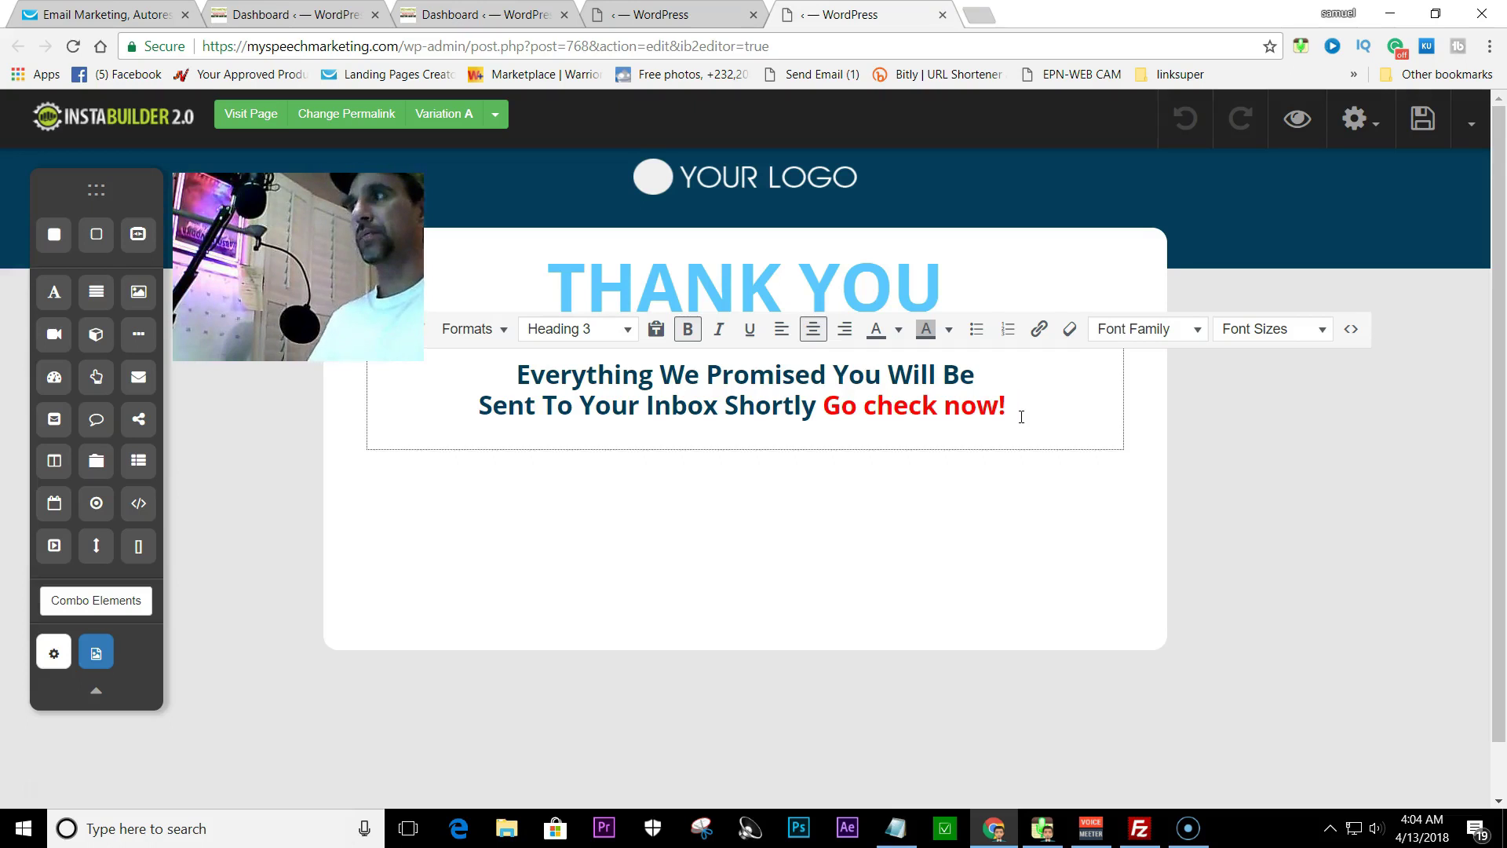
key("Return")
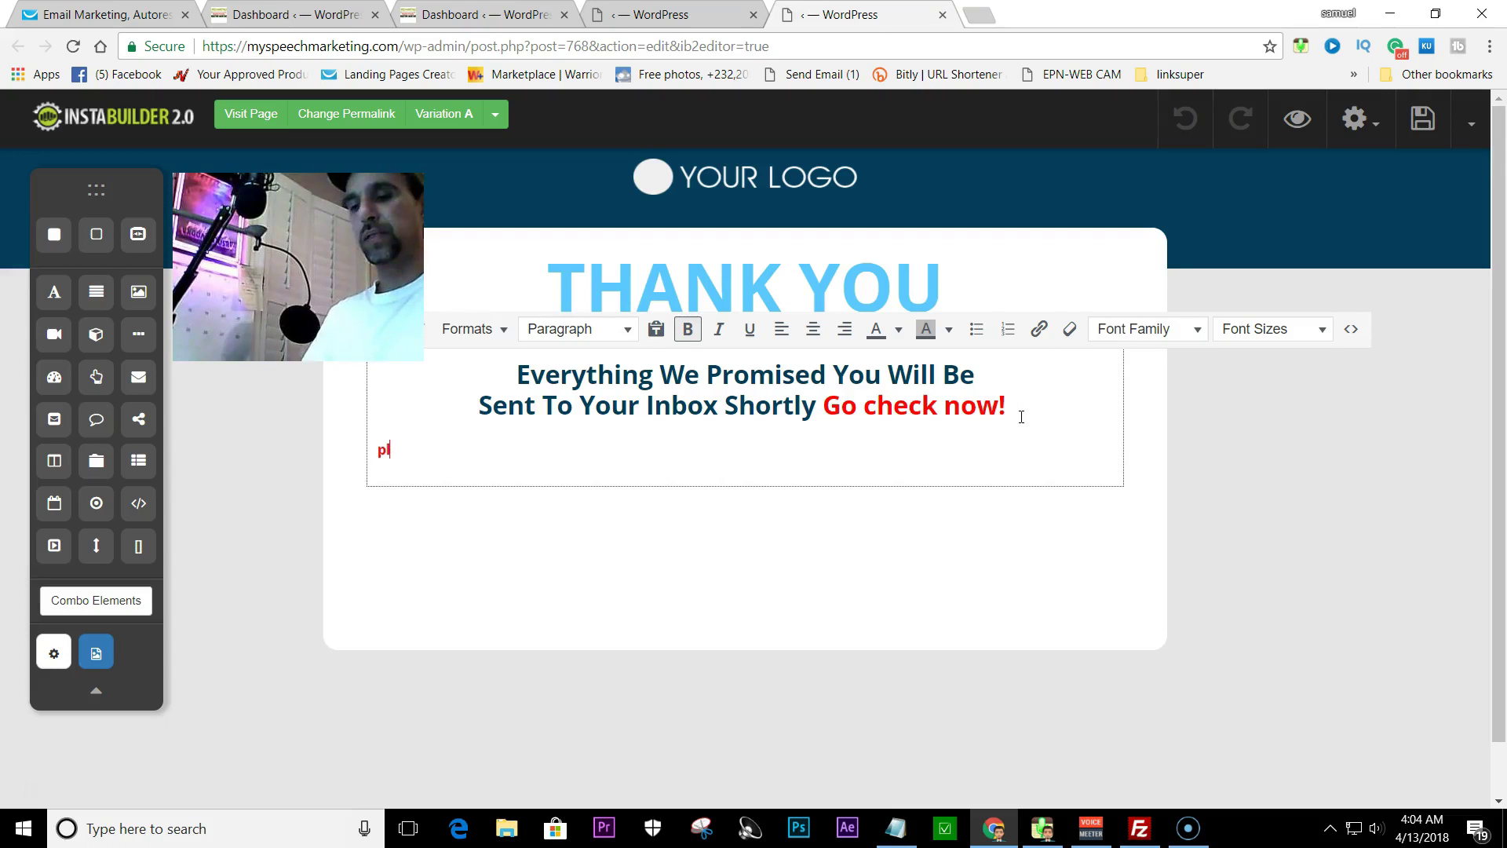
type("plaese check")
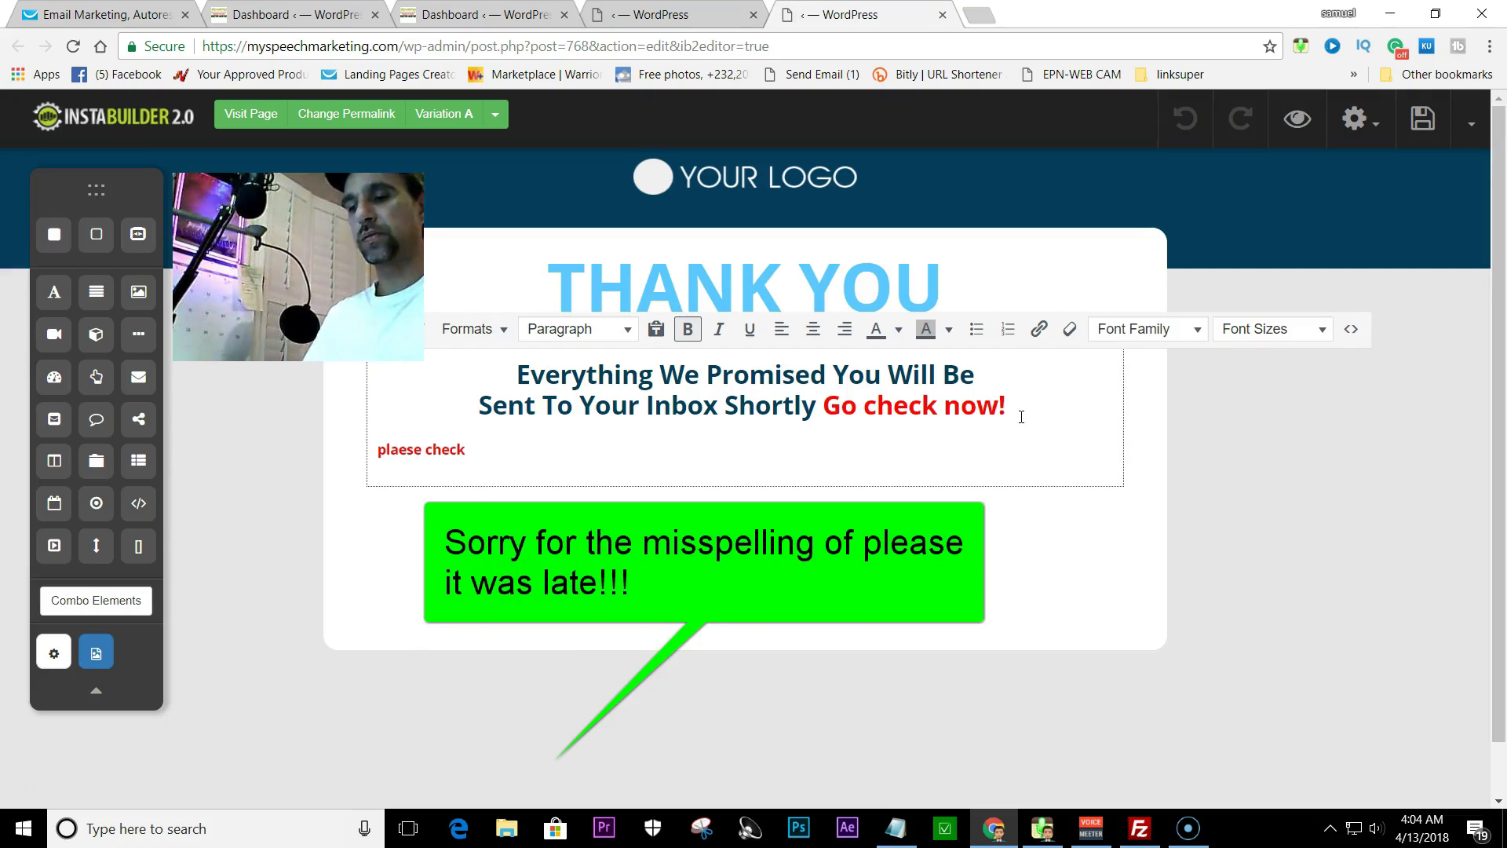
type("spam folder")
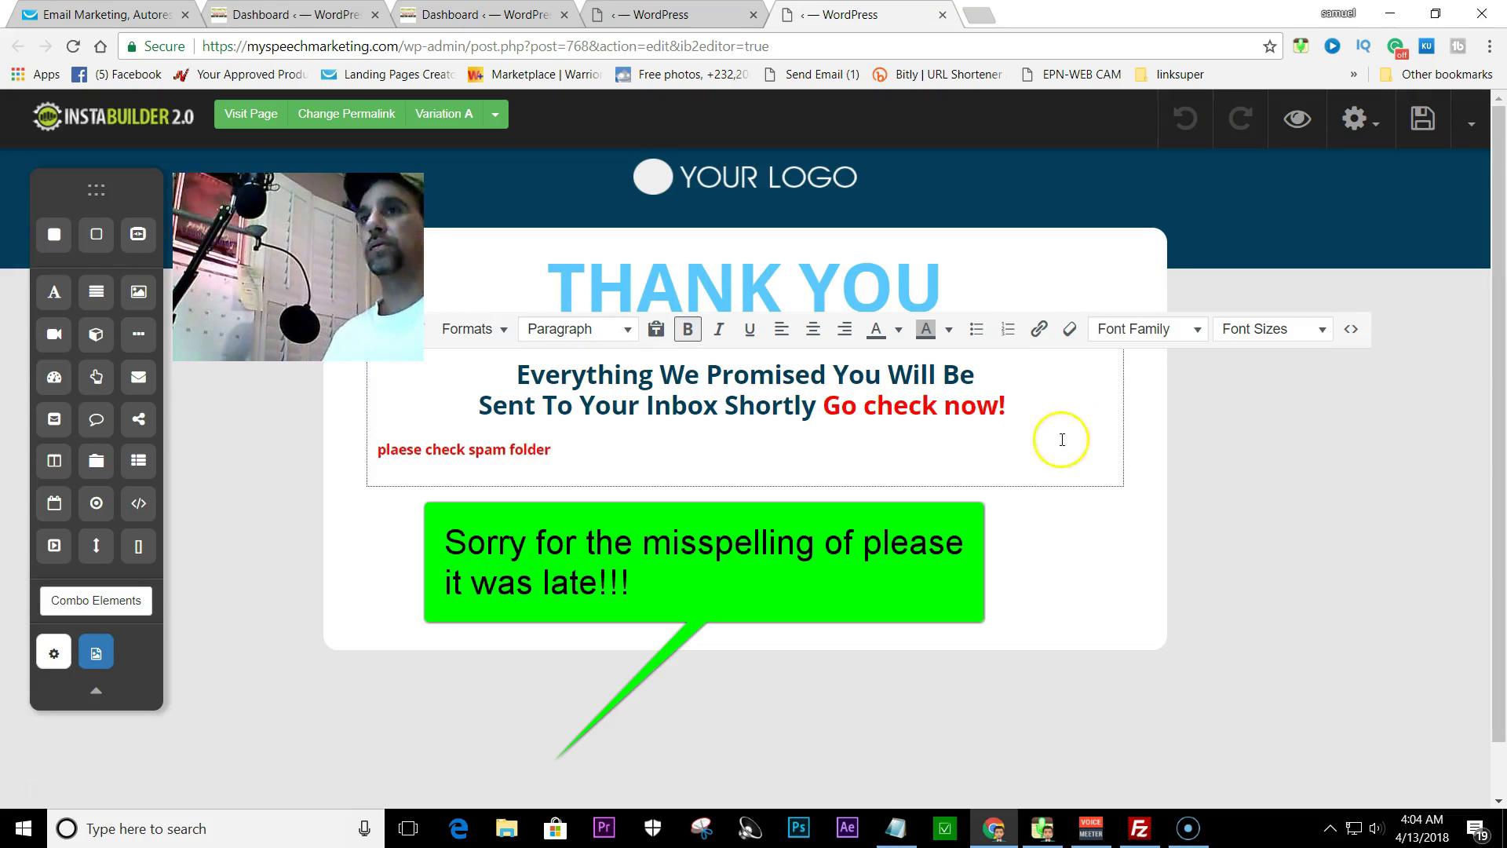
- Centre the new line, make it a red Heading 3 in Arvo, and save the page
left_click_drag(568, 448, 382, 451)
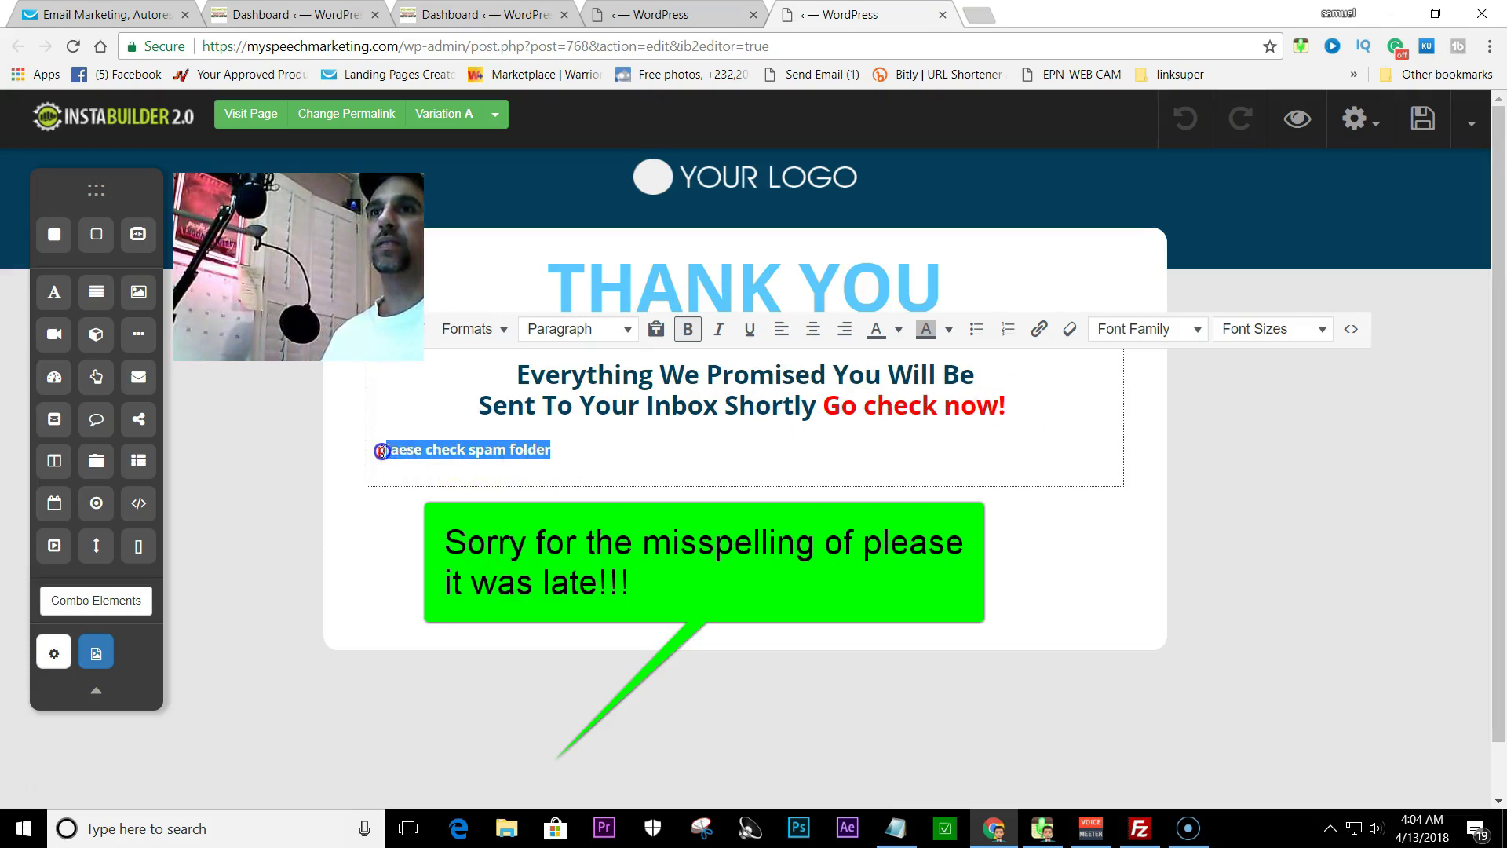
left_click(814, 328)
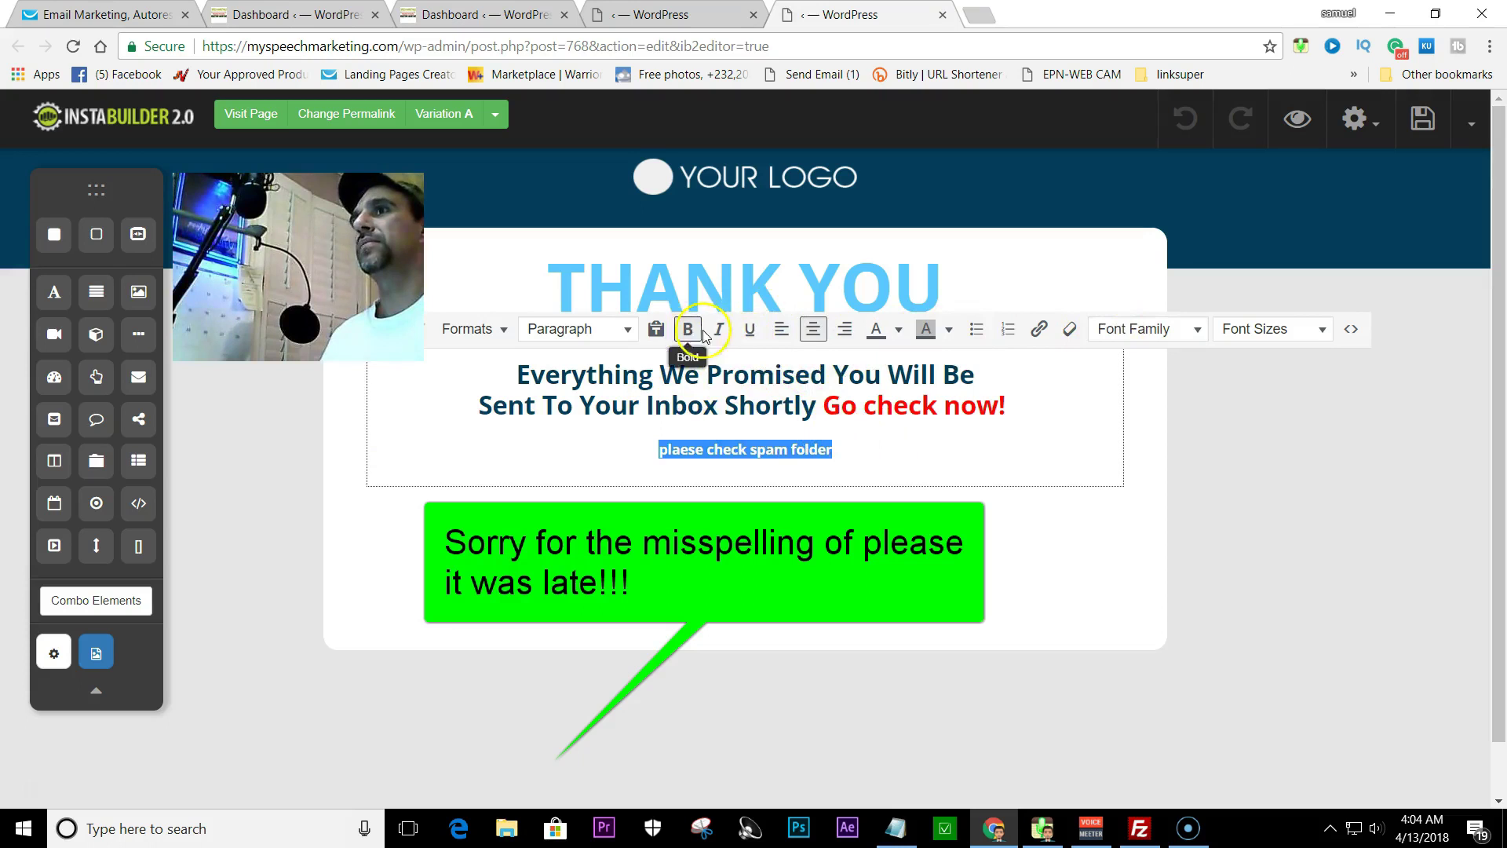
left_click(632, 333)
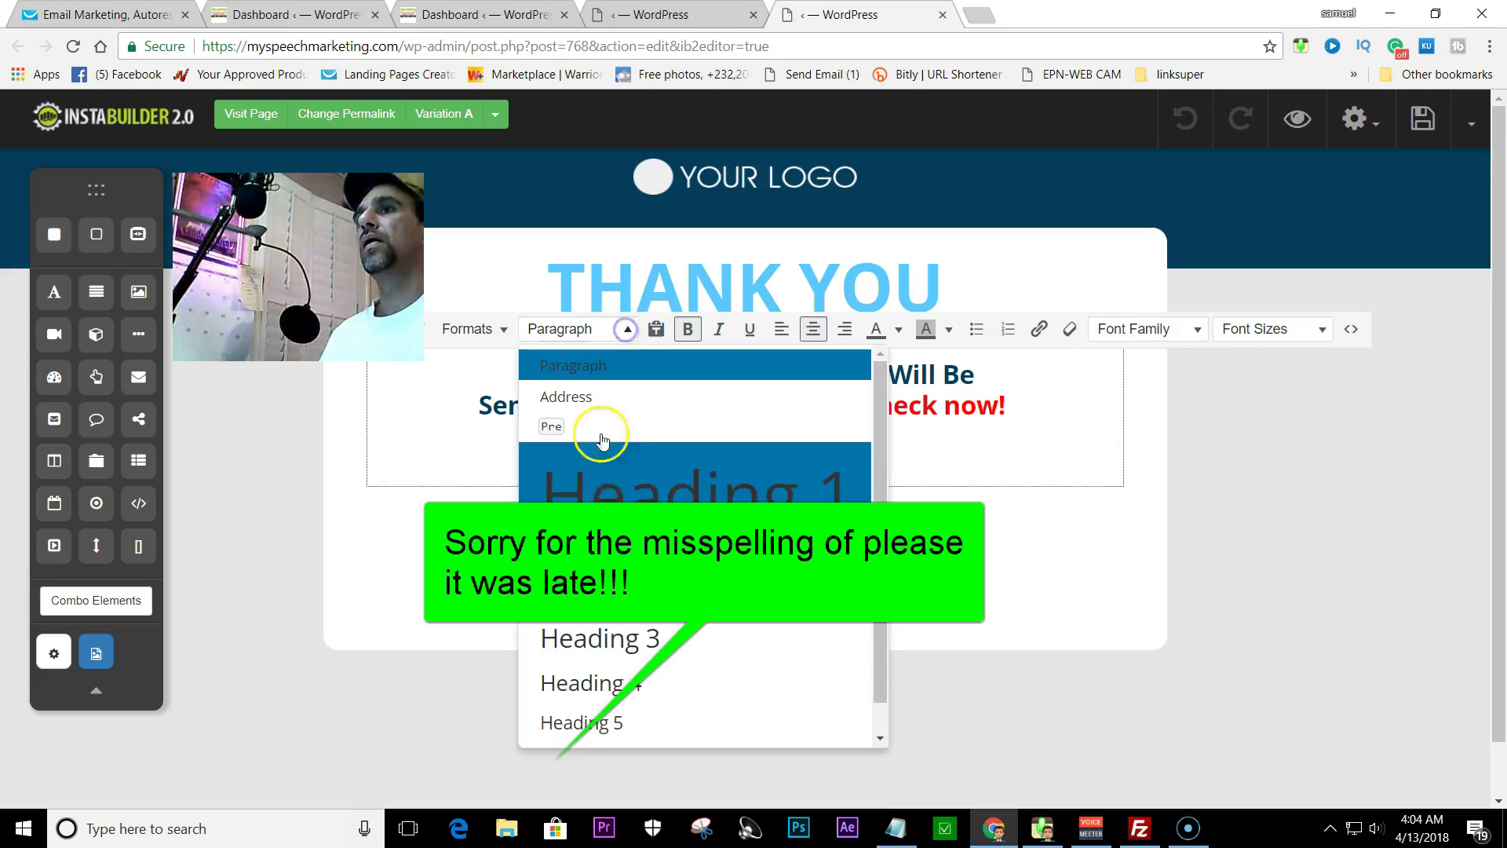
left_click(629, 645)
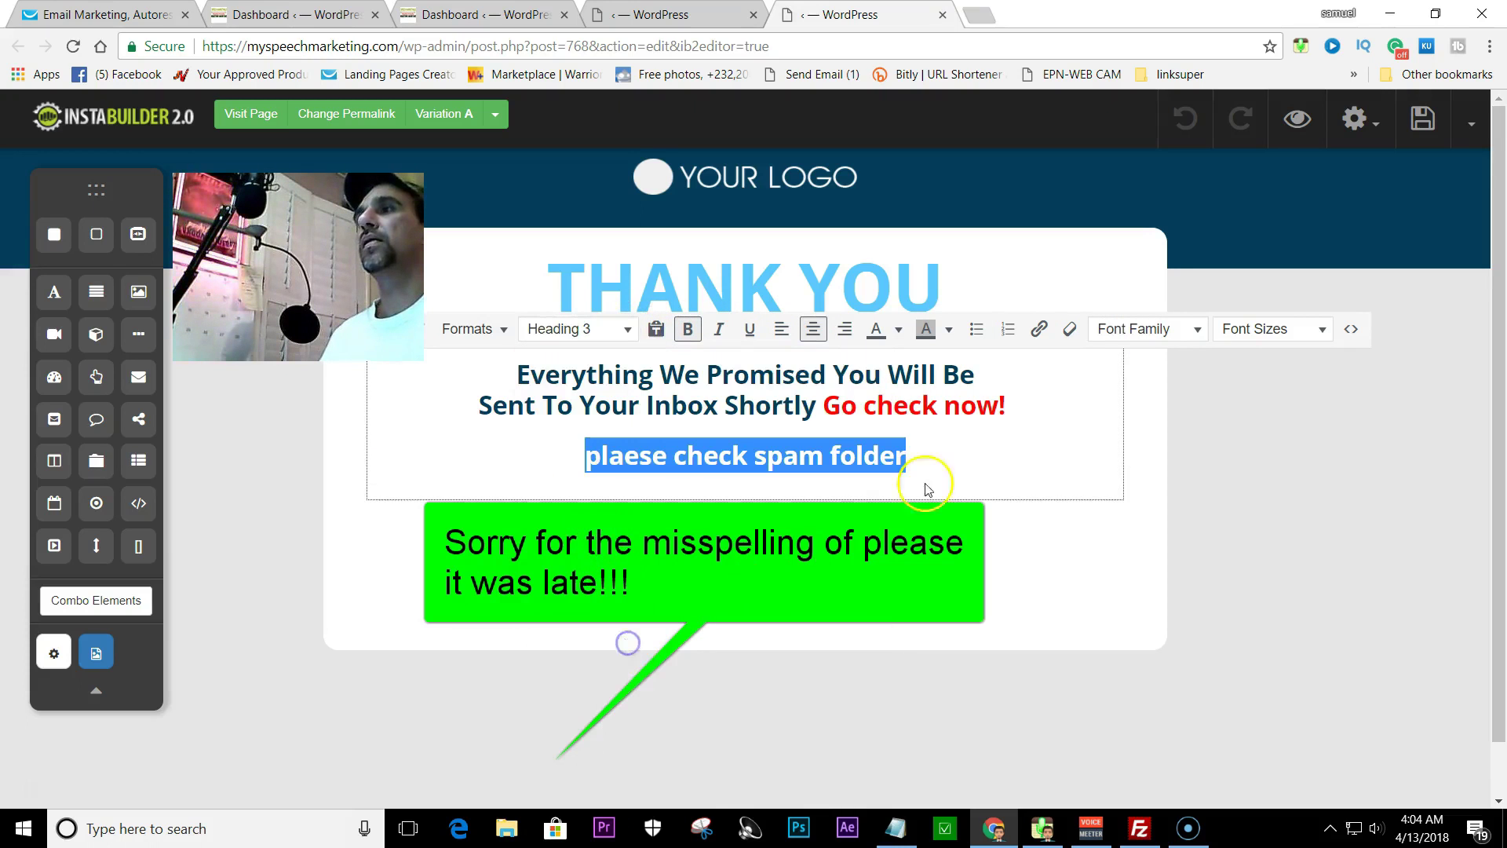
left_click(1186, 329)
scroll(1130, 608, "down", 4)
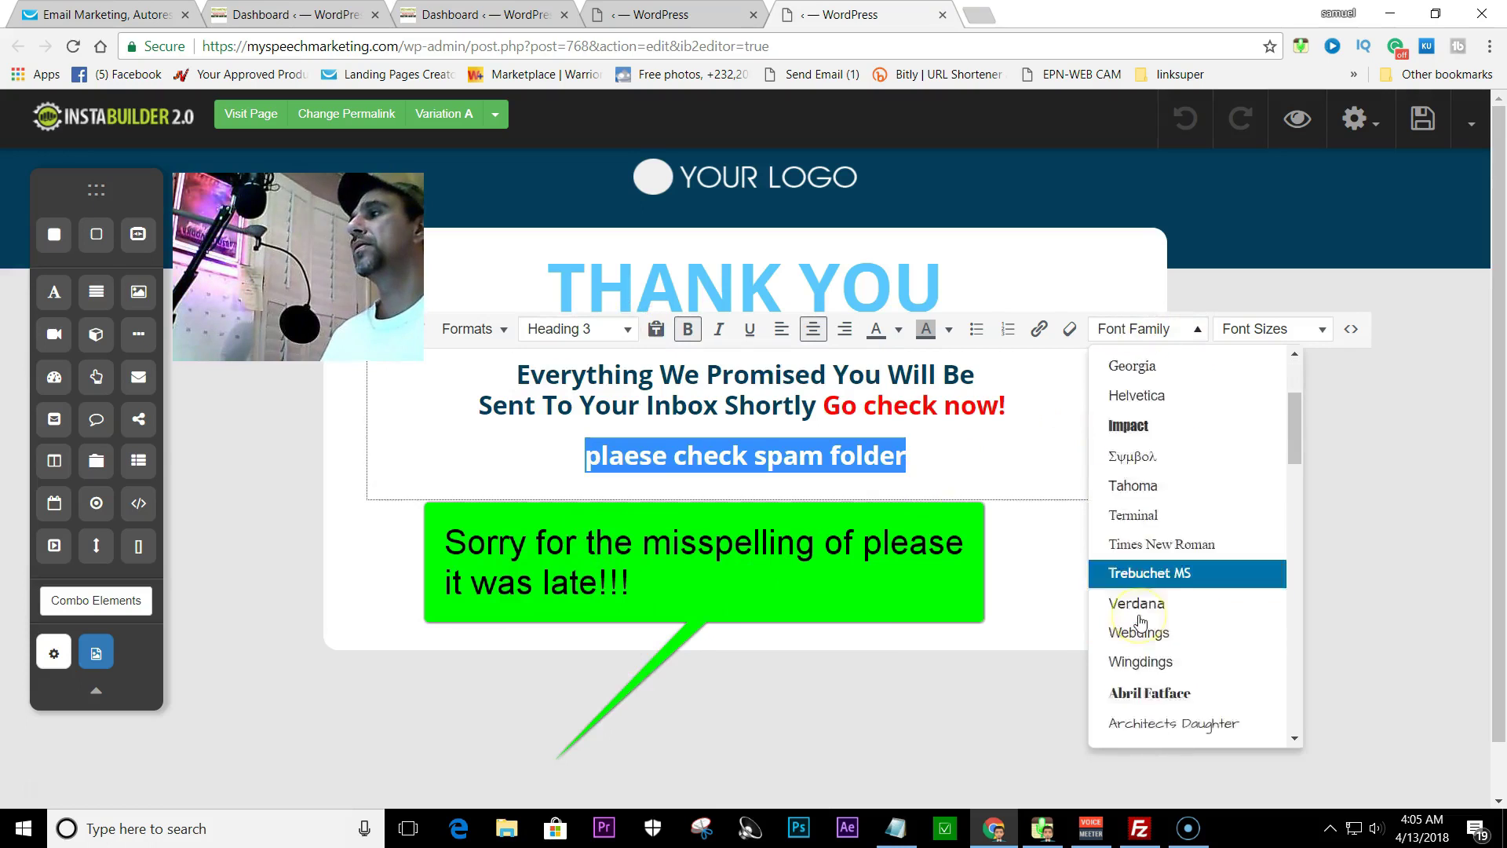
left_click(1140, 632)
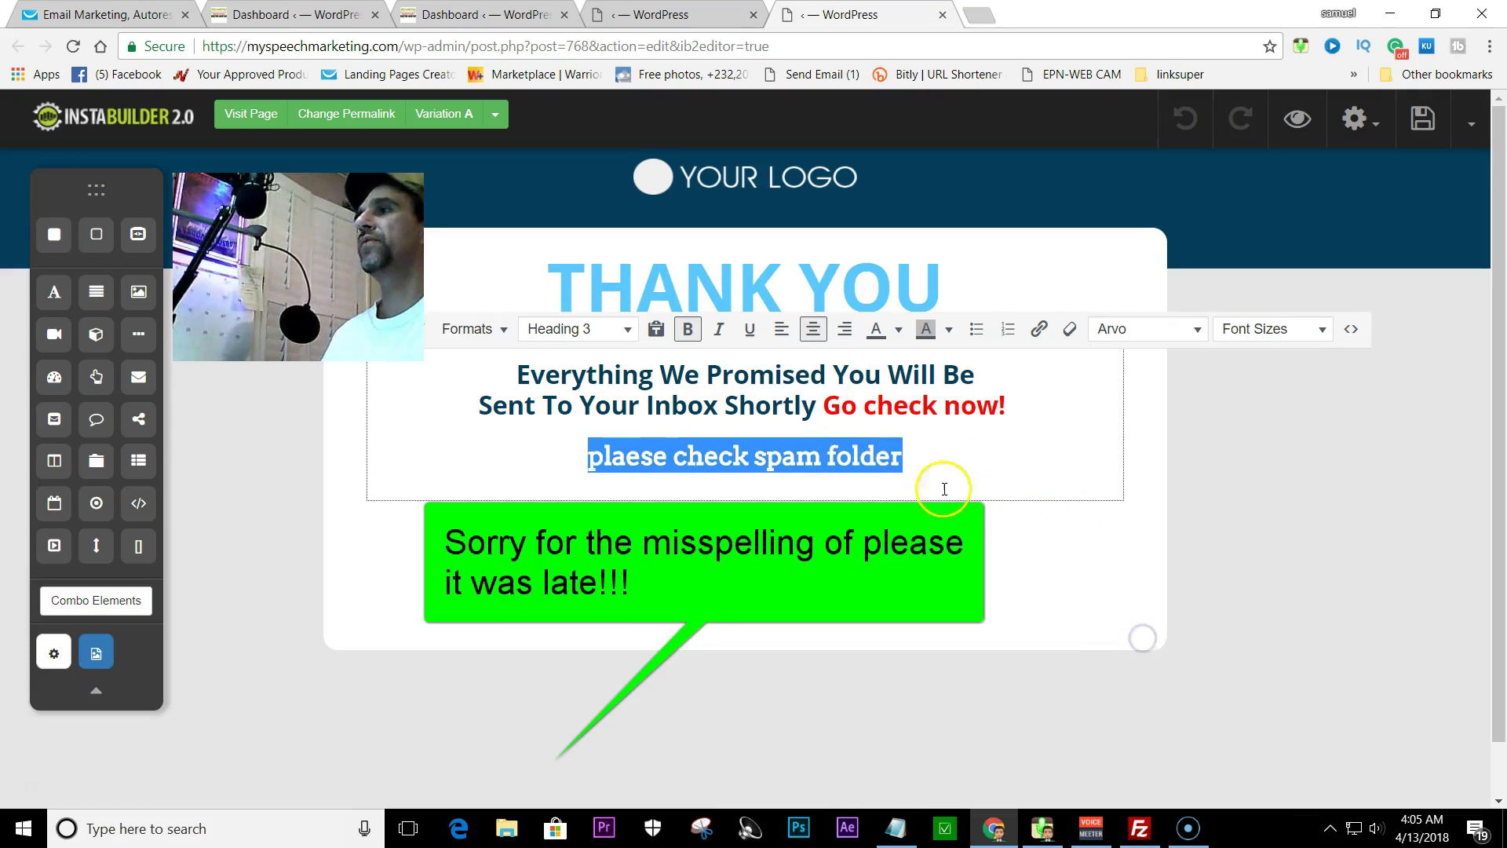
left_click(909, 463)
left_click(990, 439)
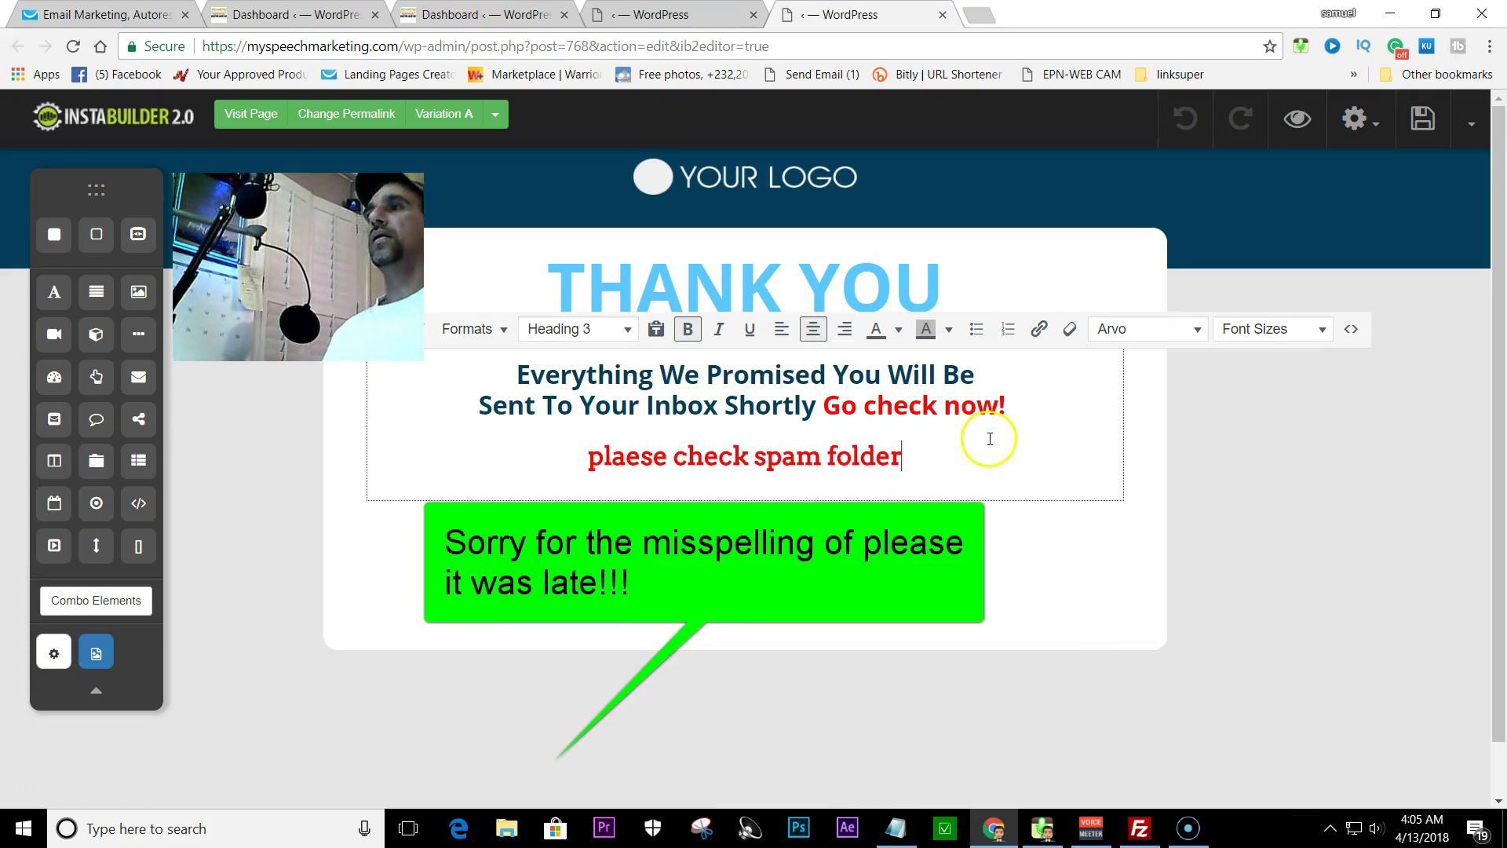
left_click(1429, 122)
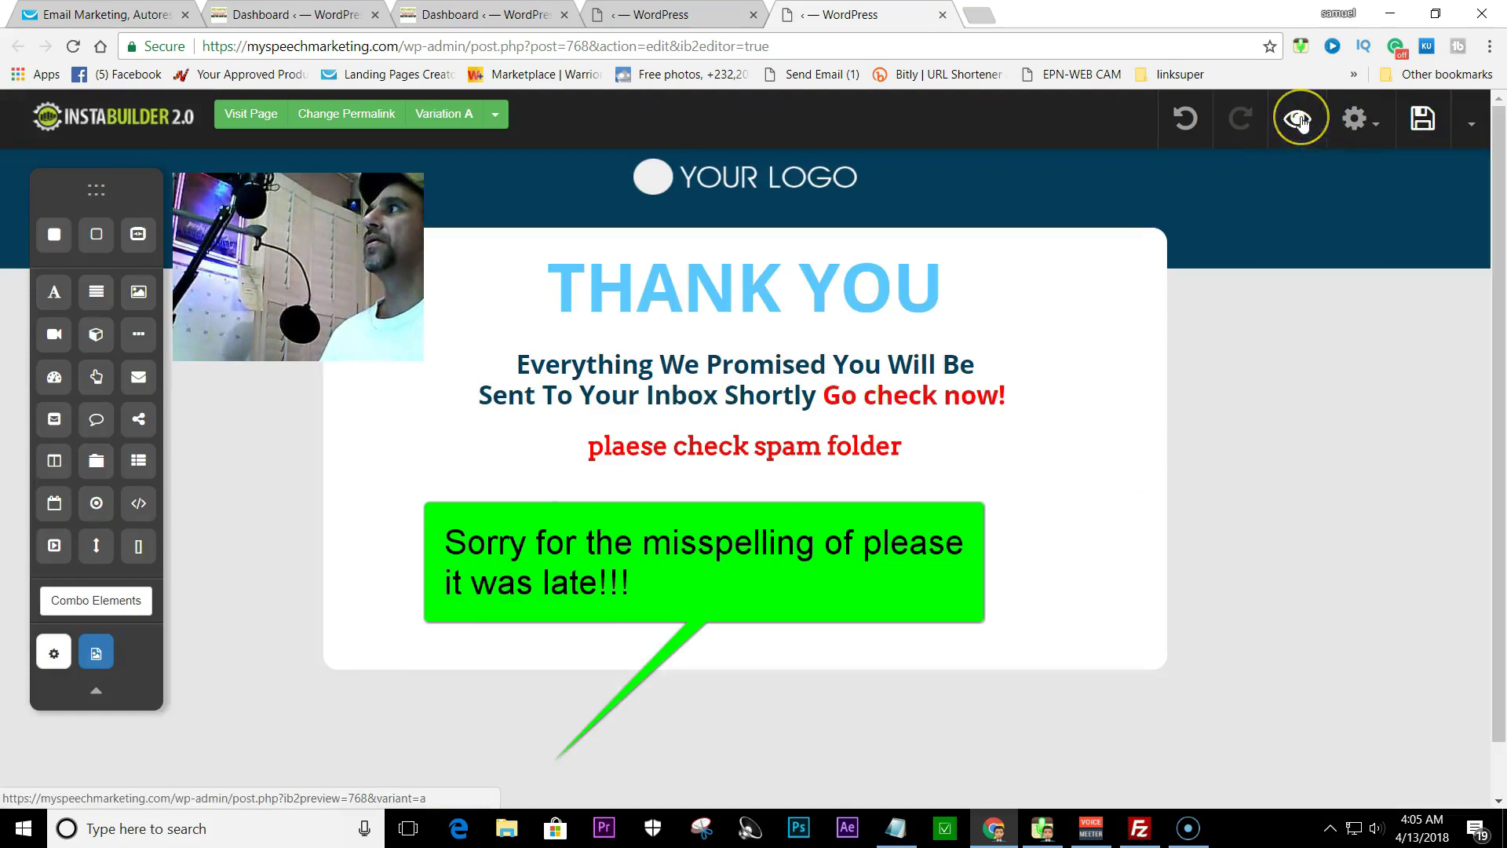
- Preview the updated Thank You page, then close the preview and leave the Thank You editor
left_click(1298, 118)
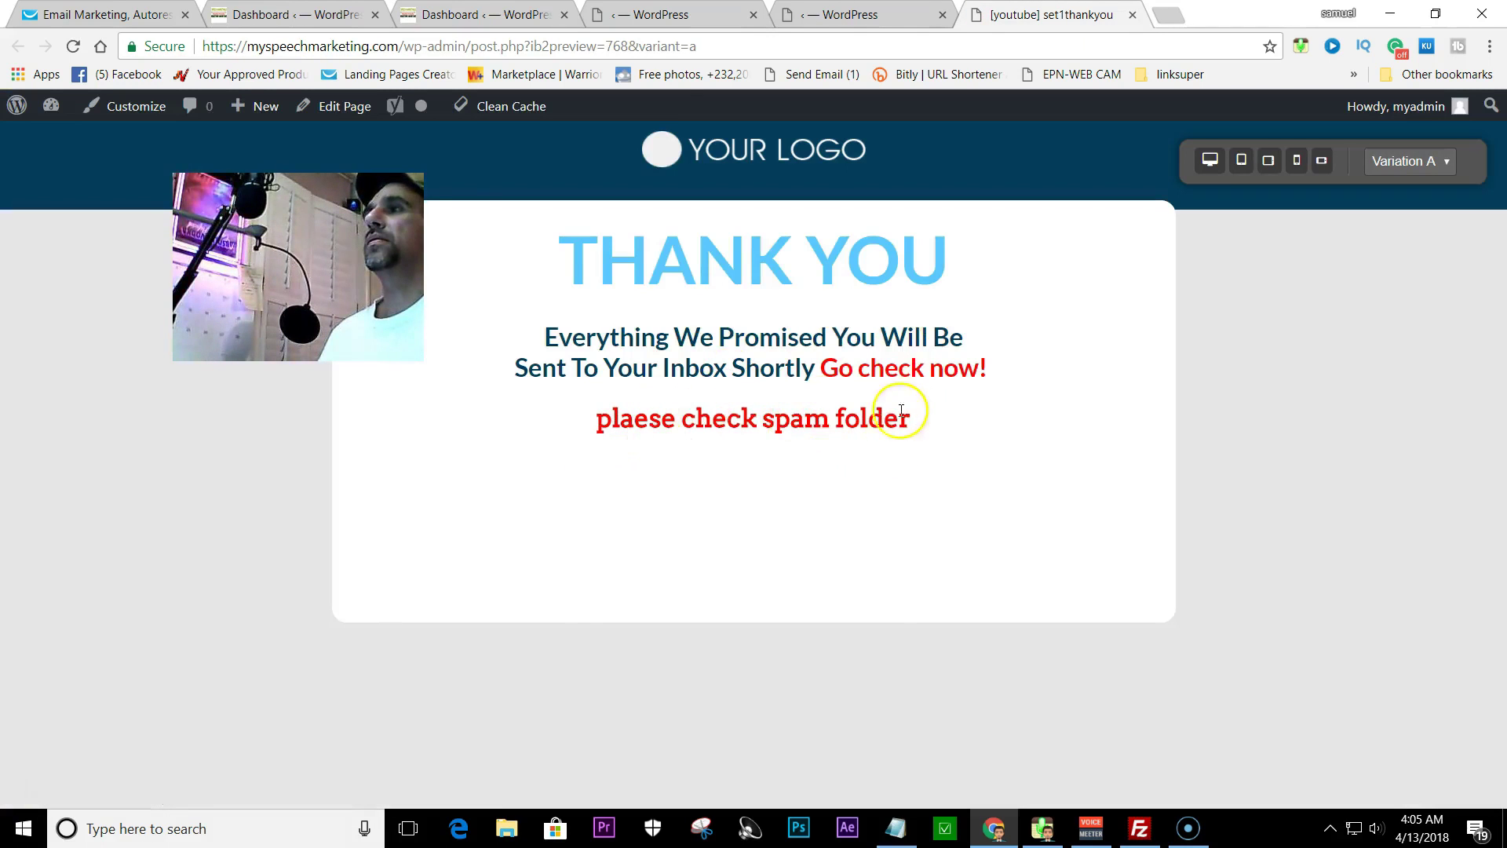
left_click(1131, 16)
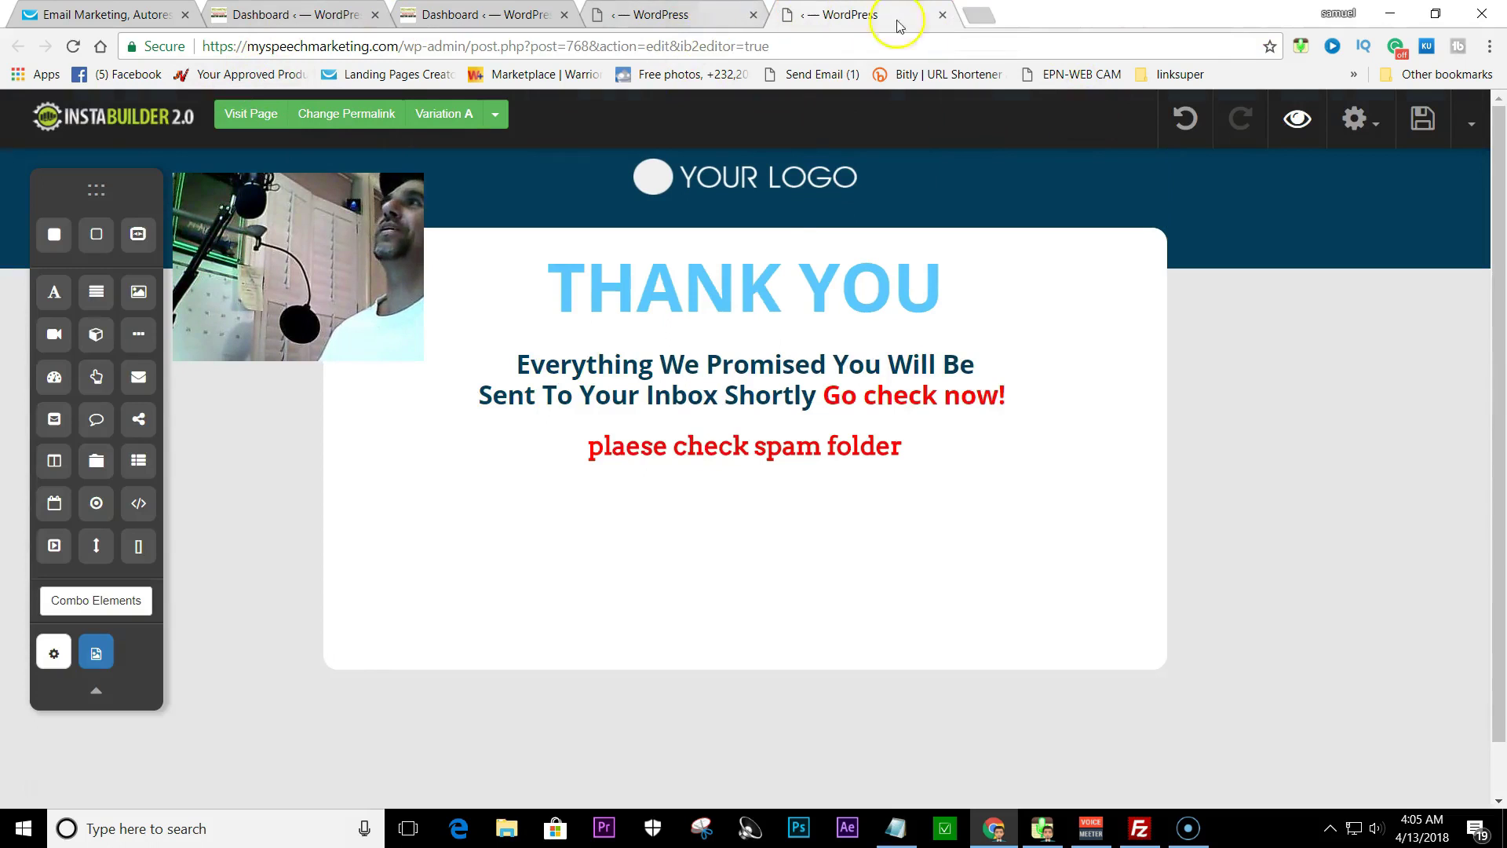
left_click(942, 14)
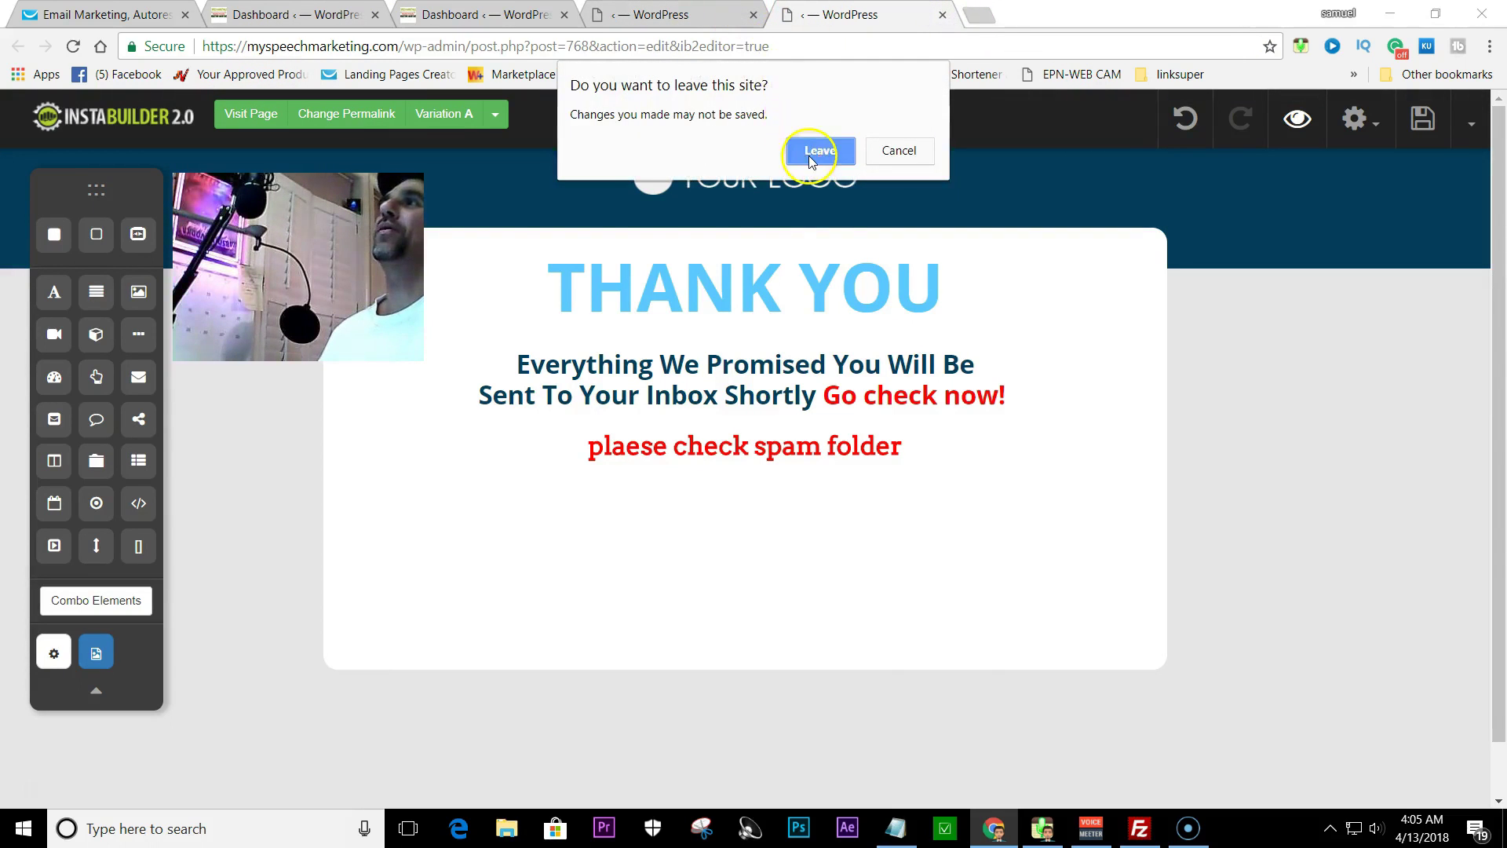
left_click(808, 154)
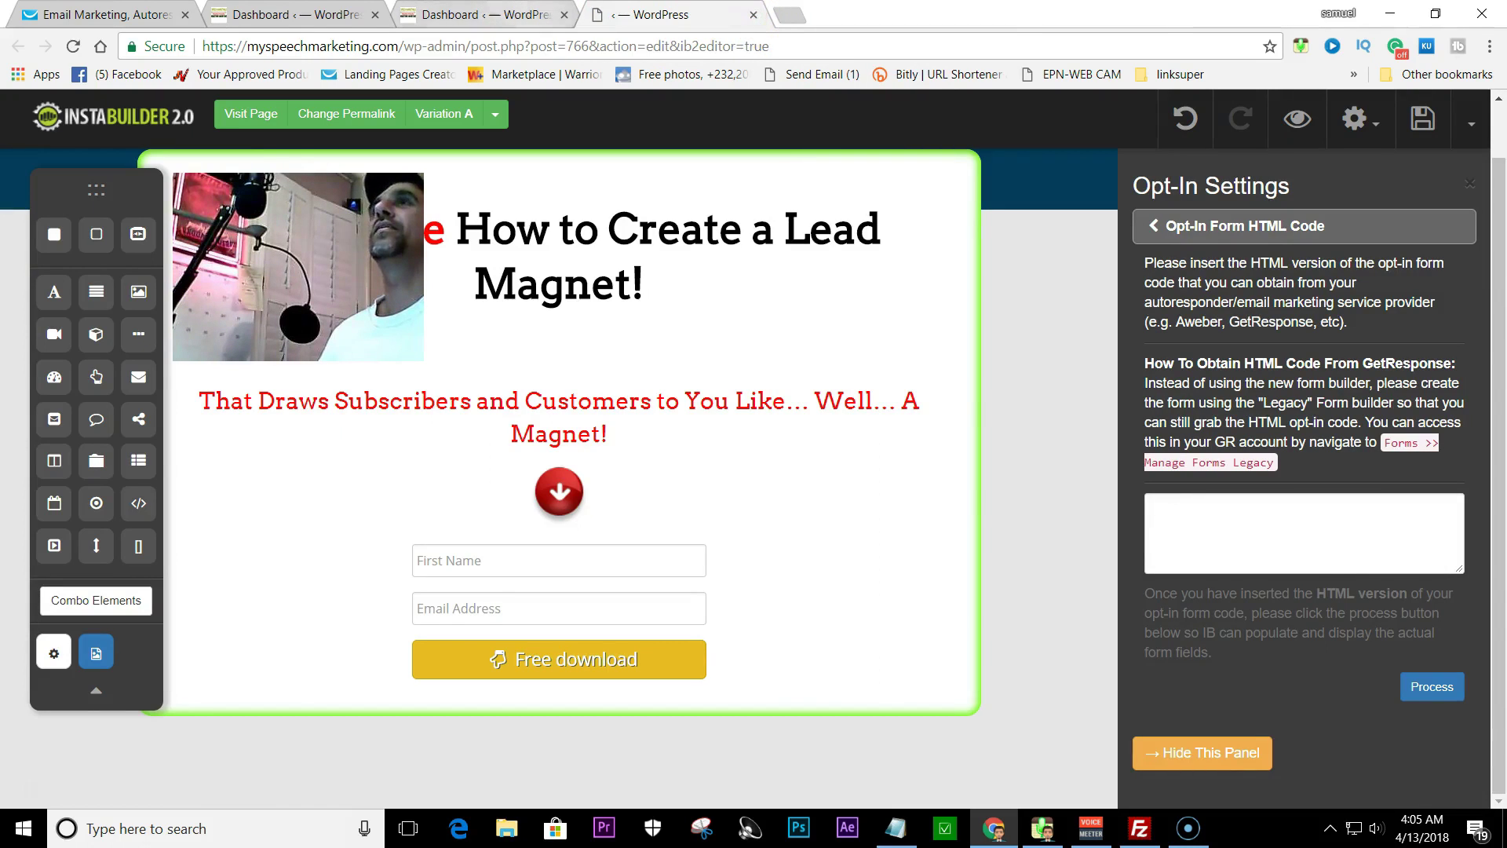
left_click(521, 14)
- Check the opt-in page's permalink and open the testy thank-you page for editing
left_click(667, 14)
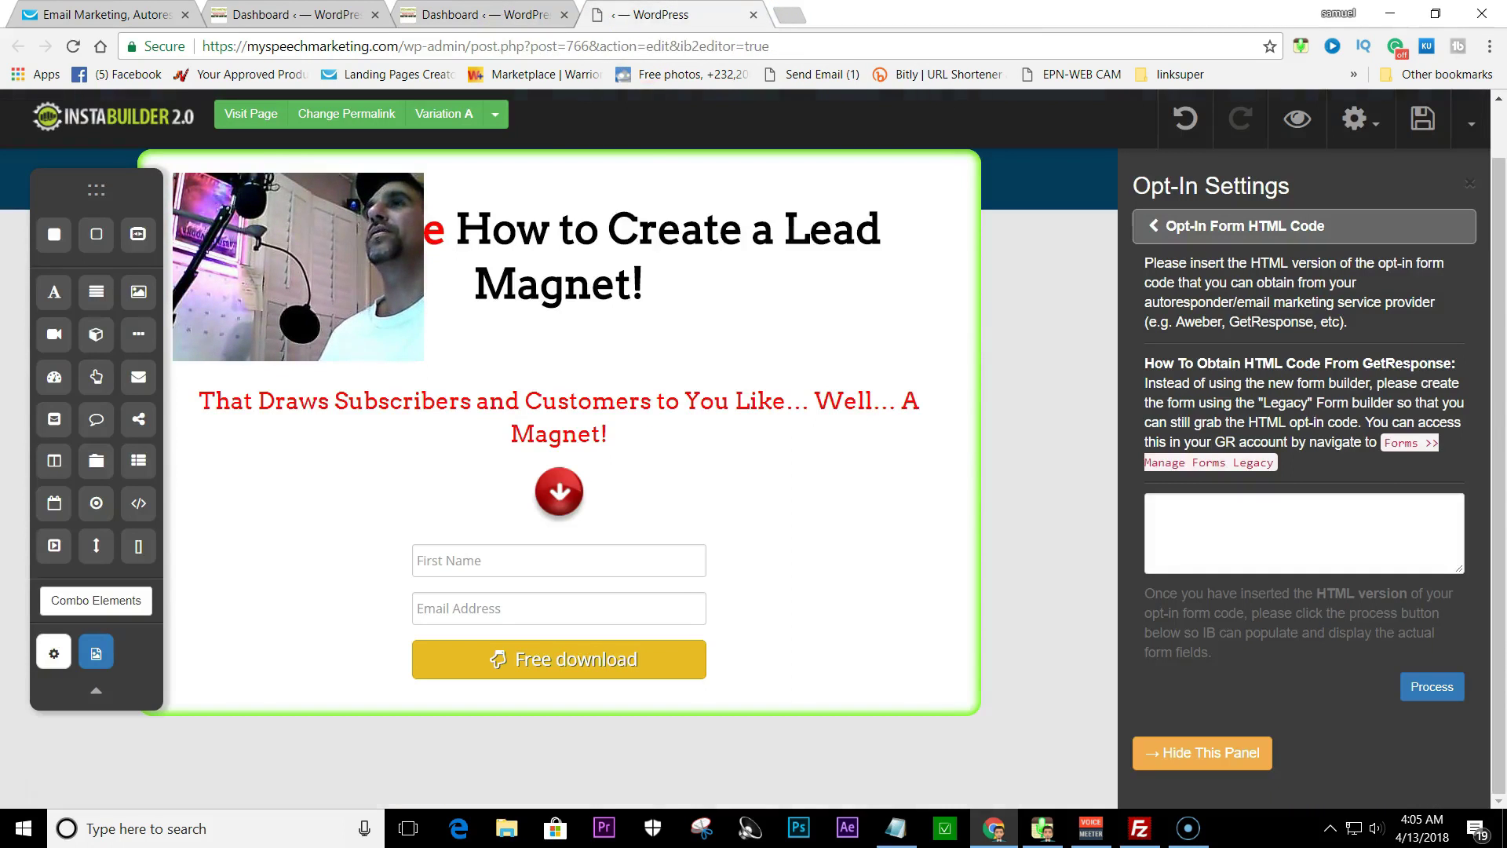
left_click(339, 113)
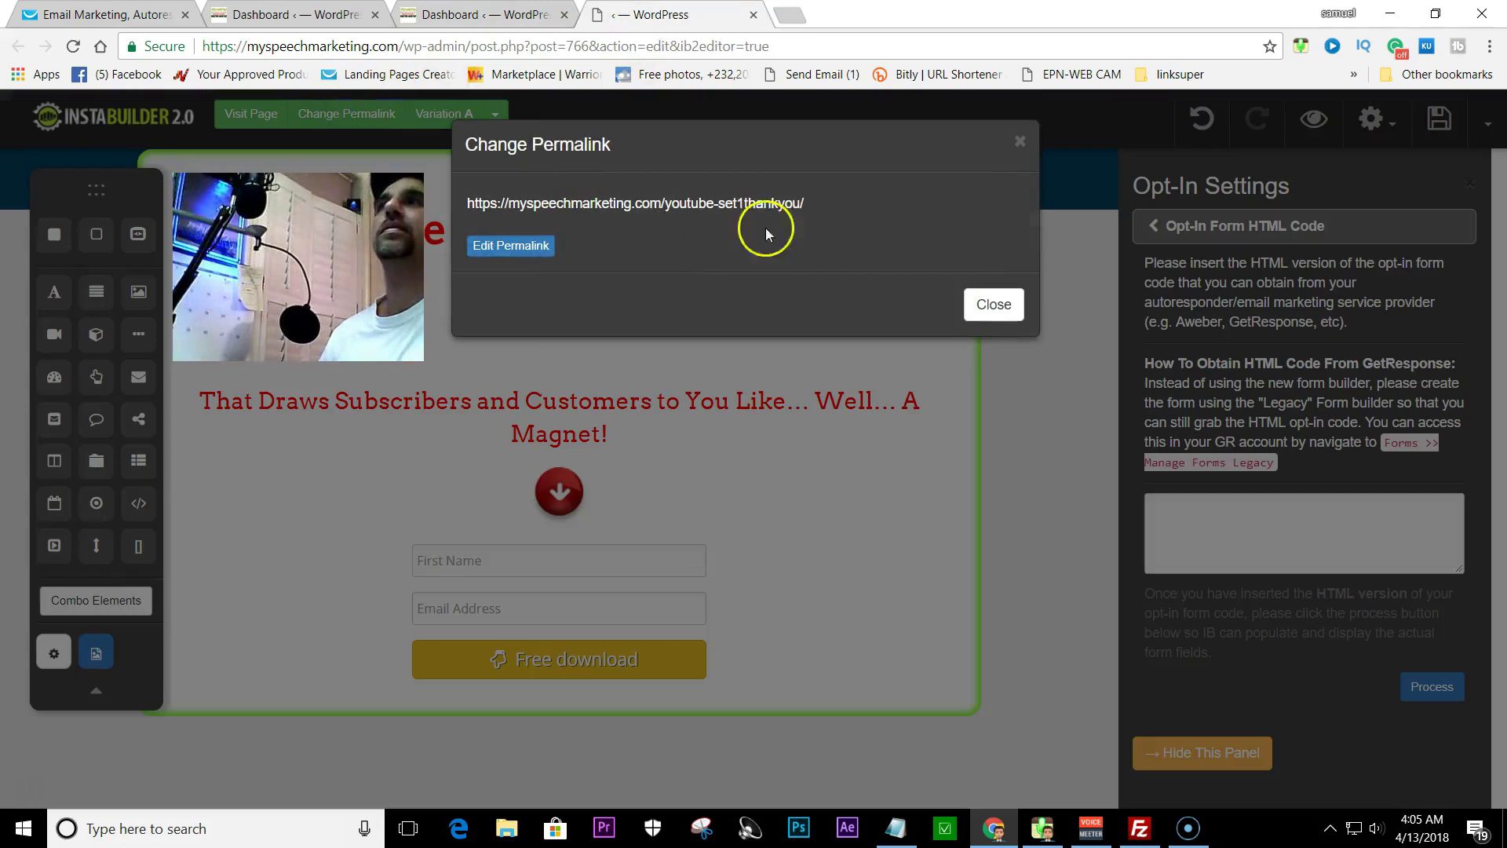
left_click(813, 203)
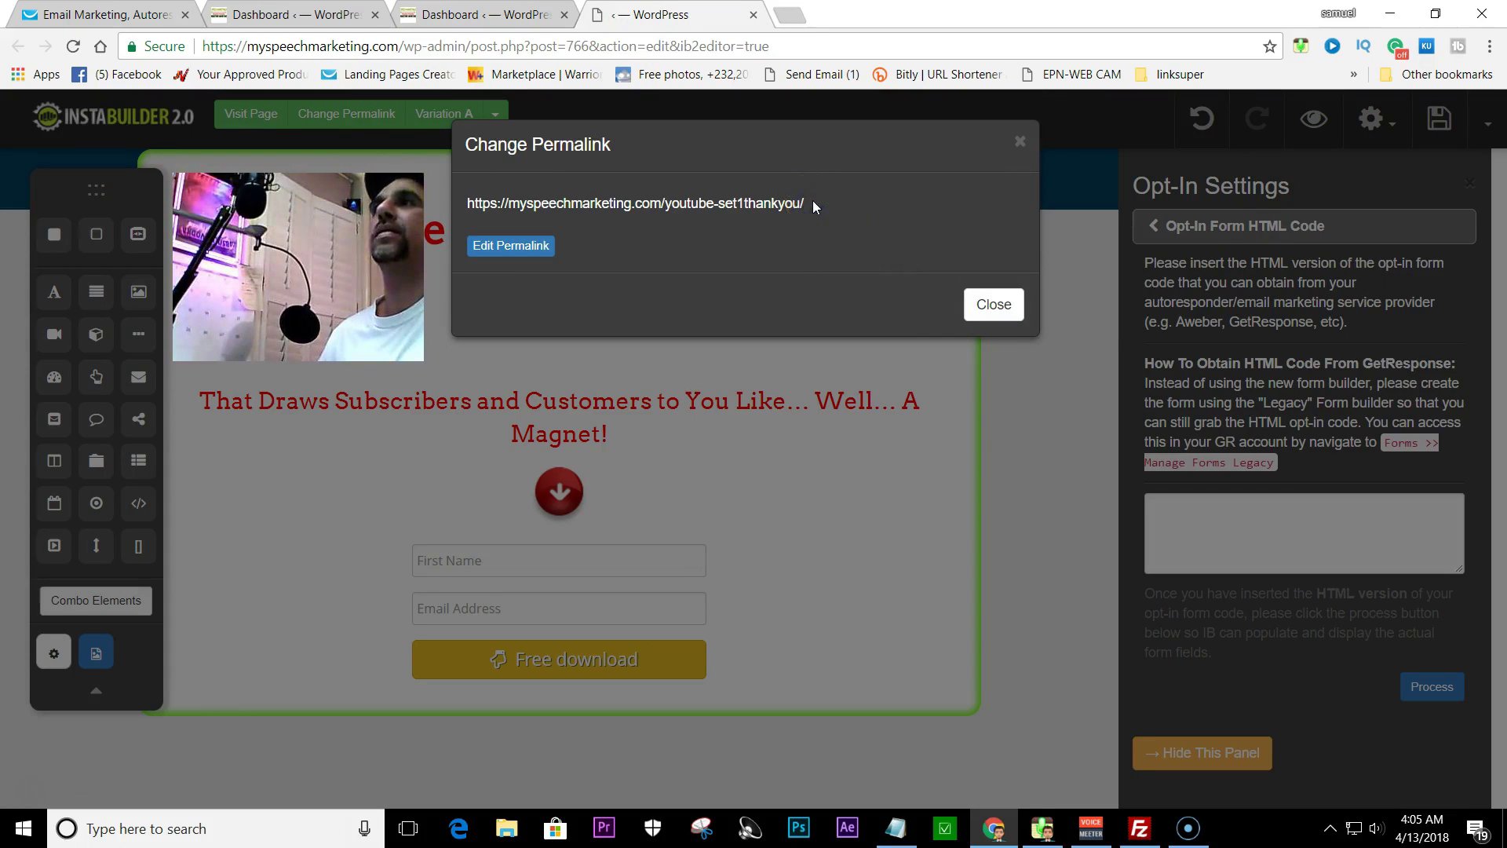
left_click(1001, 307)
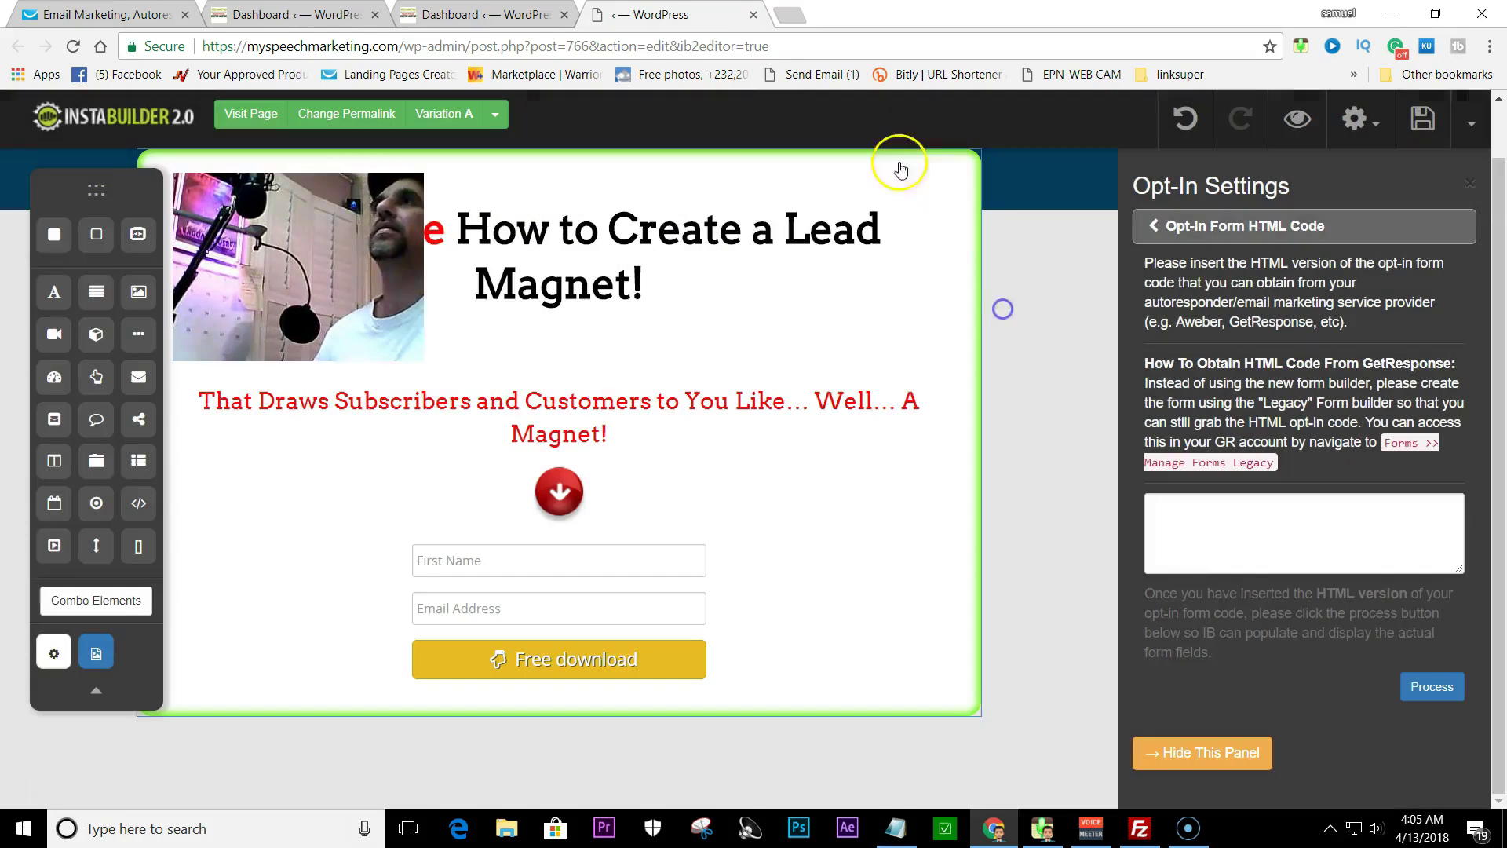
left_click(491, 14)
left_click(1113, 453)
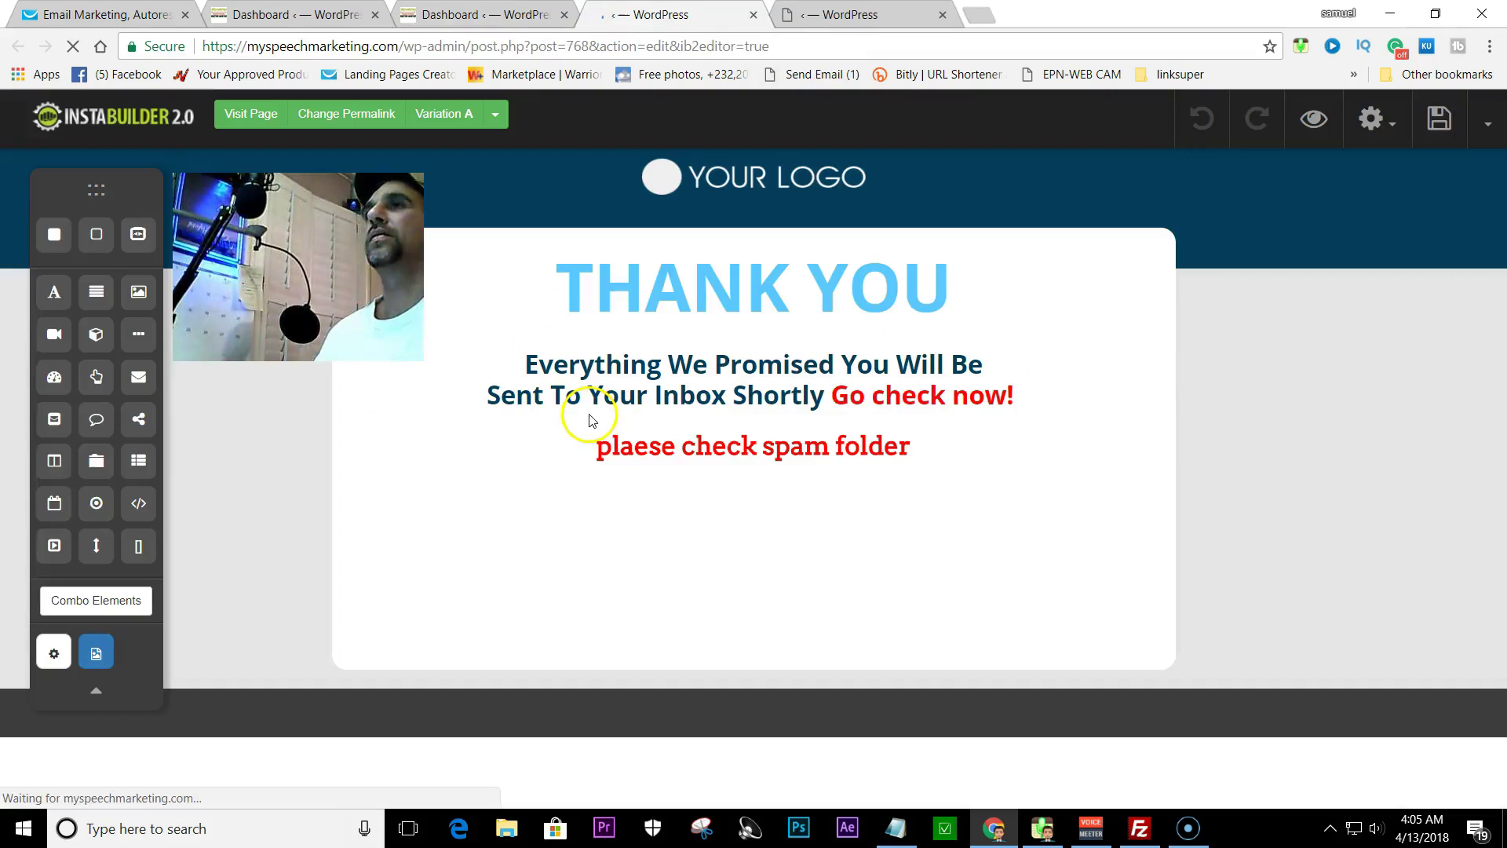
left_click(518, 15)
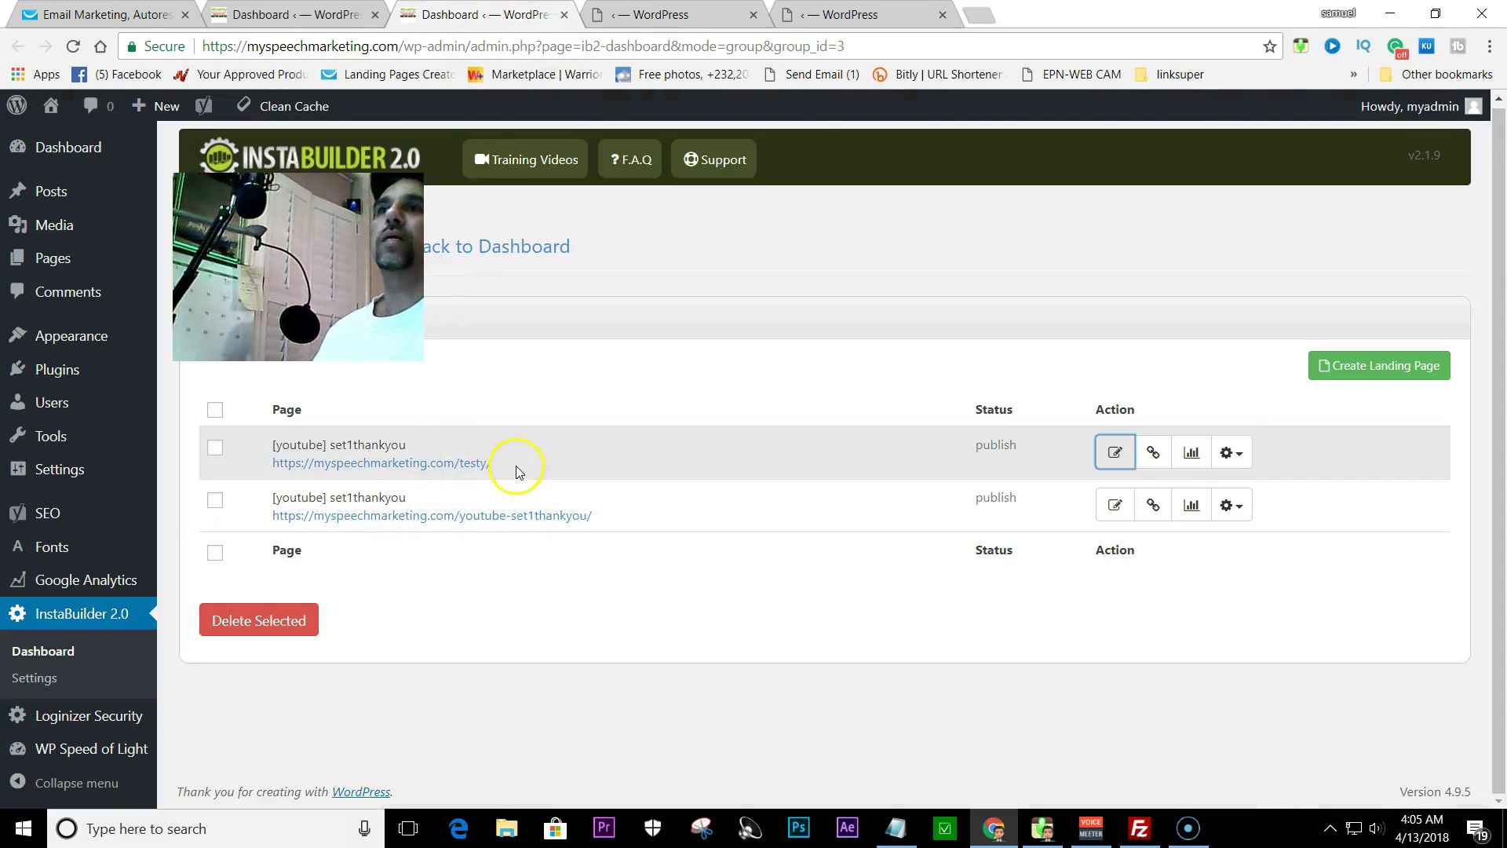
left_click(844, 14)
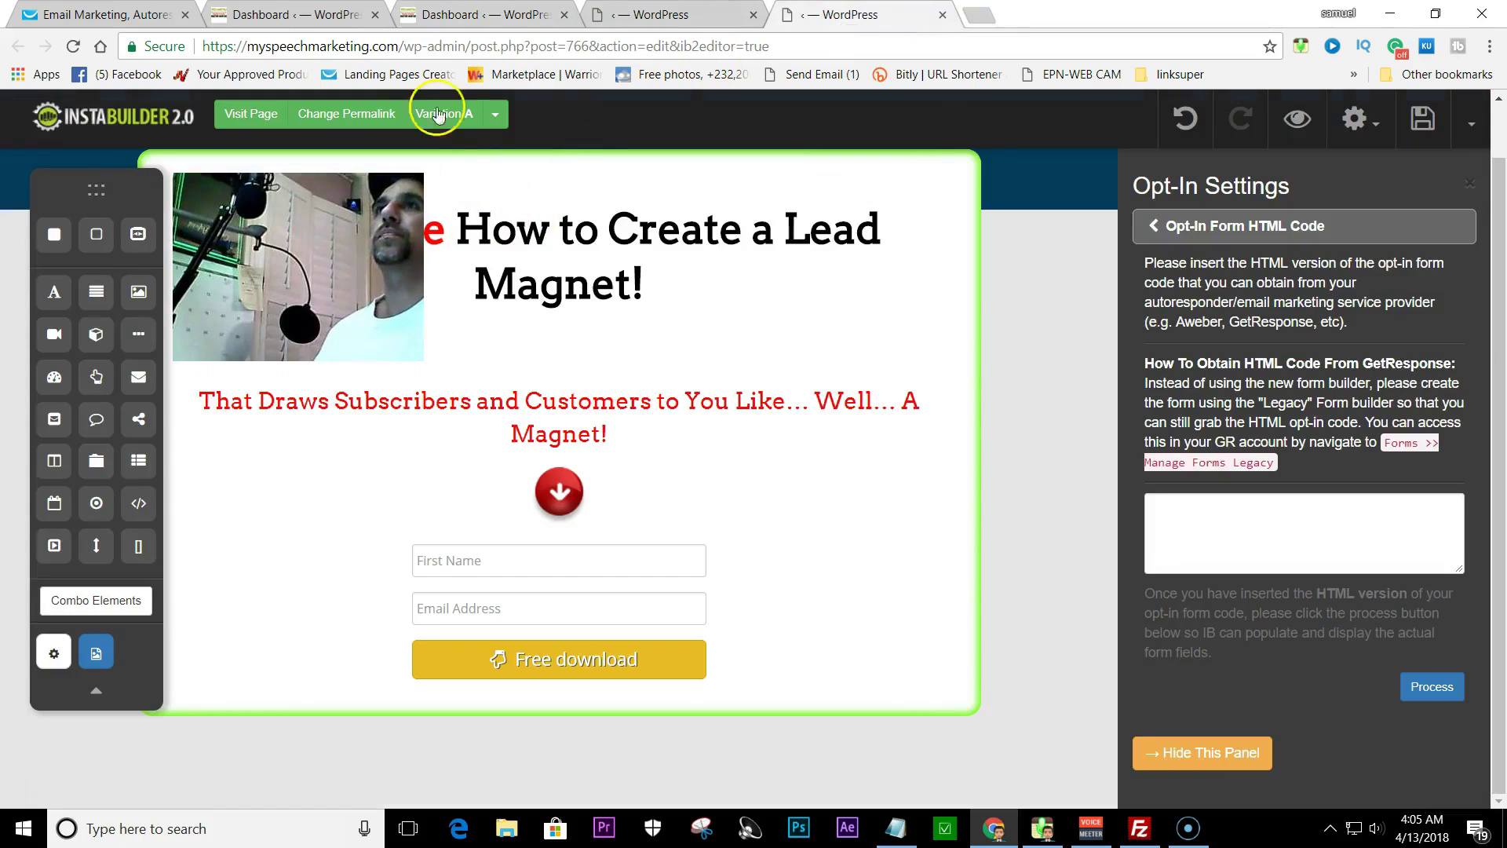
key("ctrl+shift+Tab")
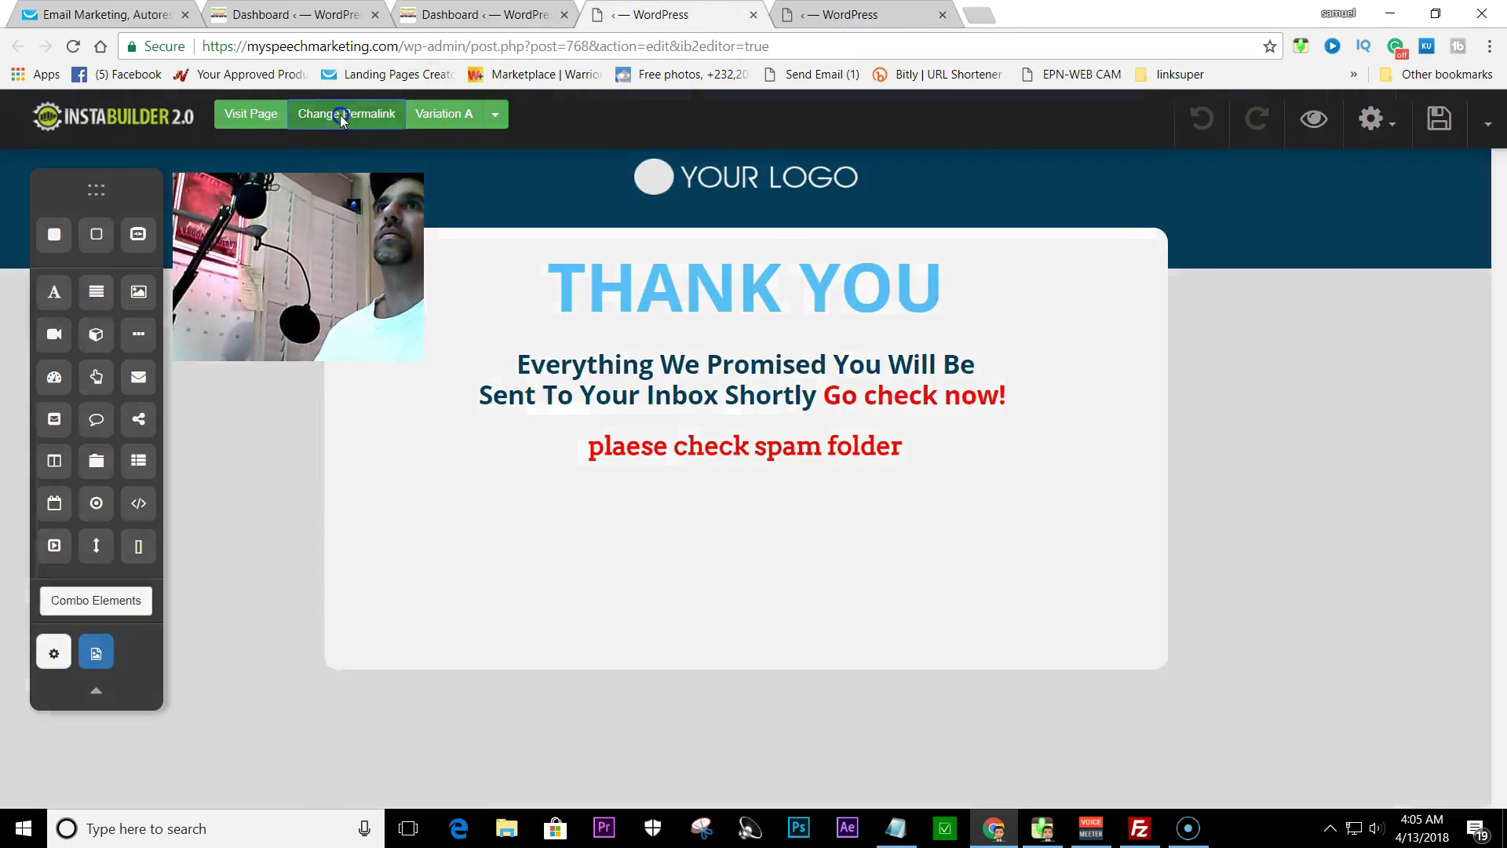
left_click(341, 114)
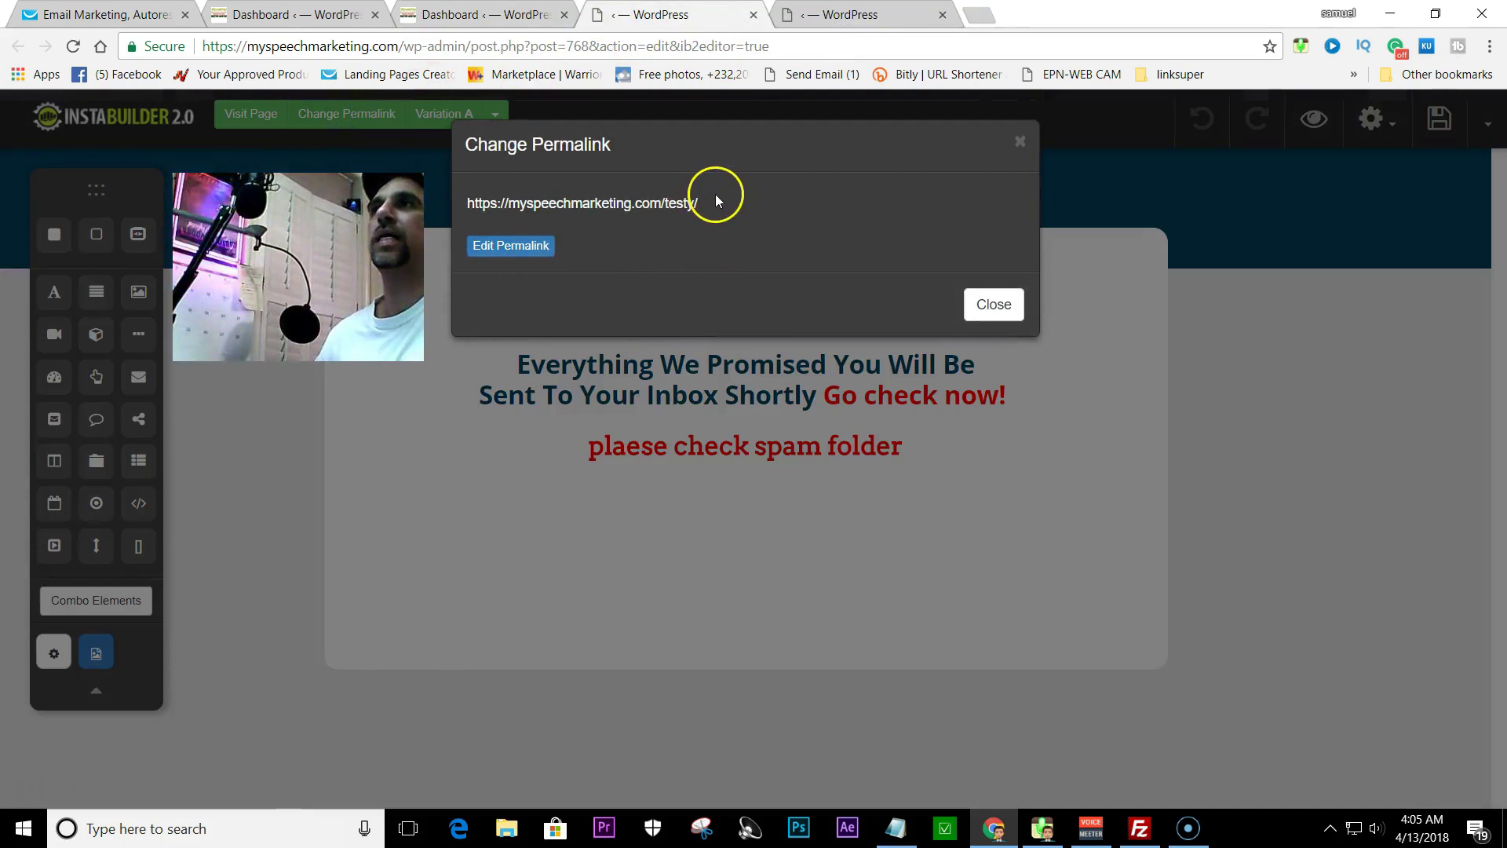
left_click_drag(716, 200, 589, 199)
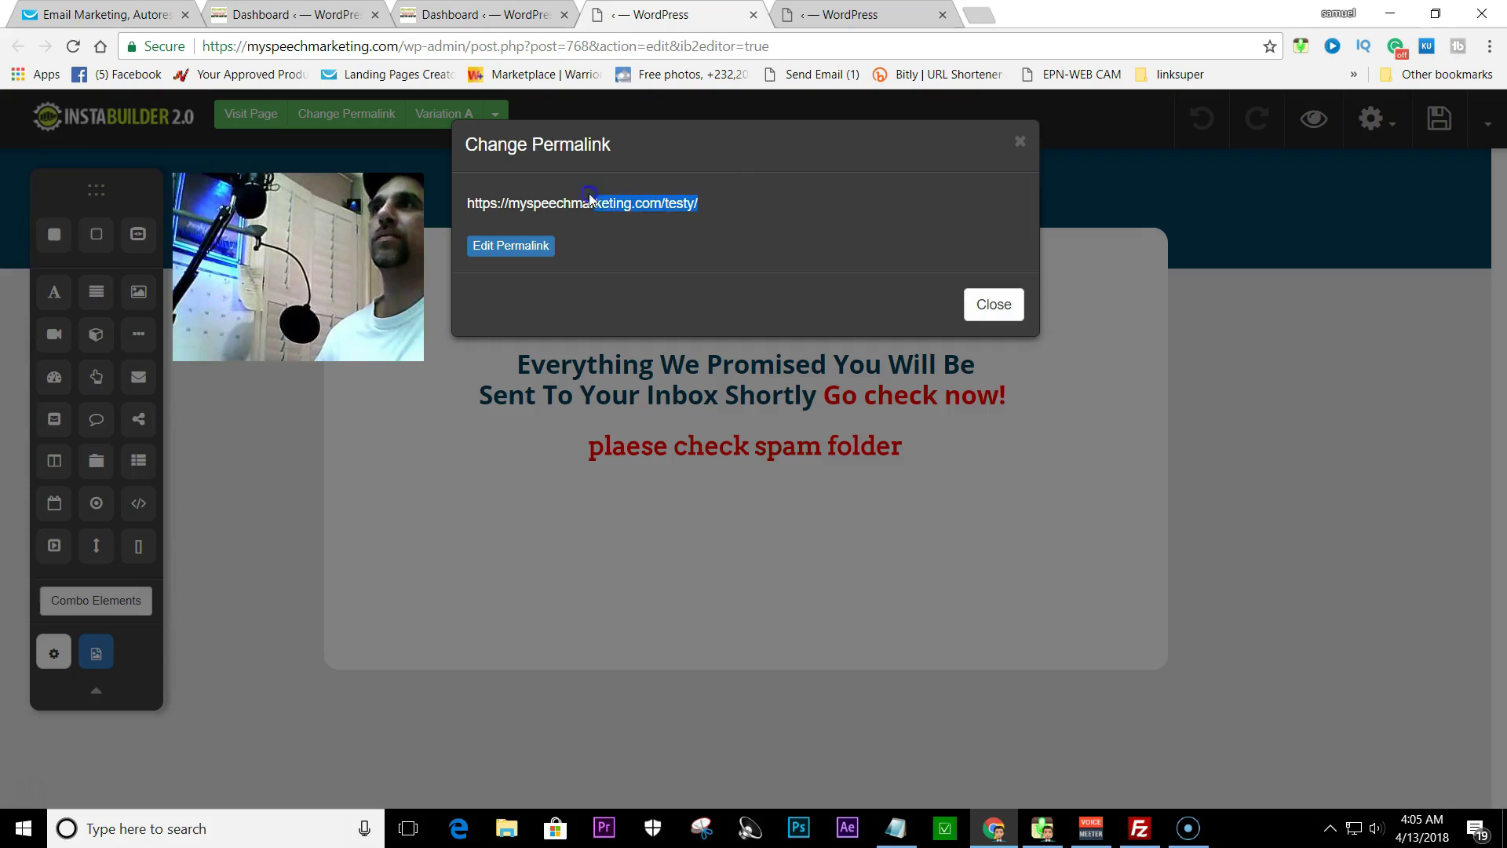
right_click(483, 204)
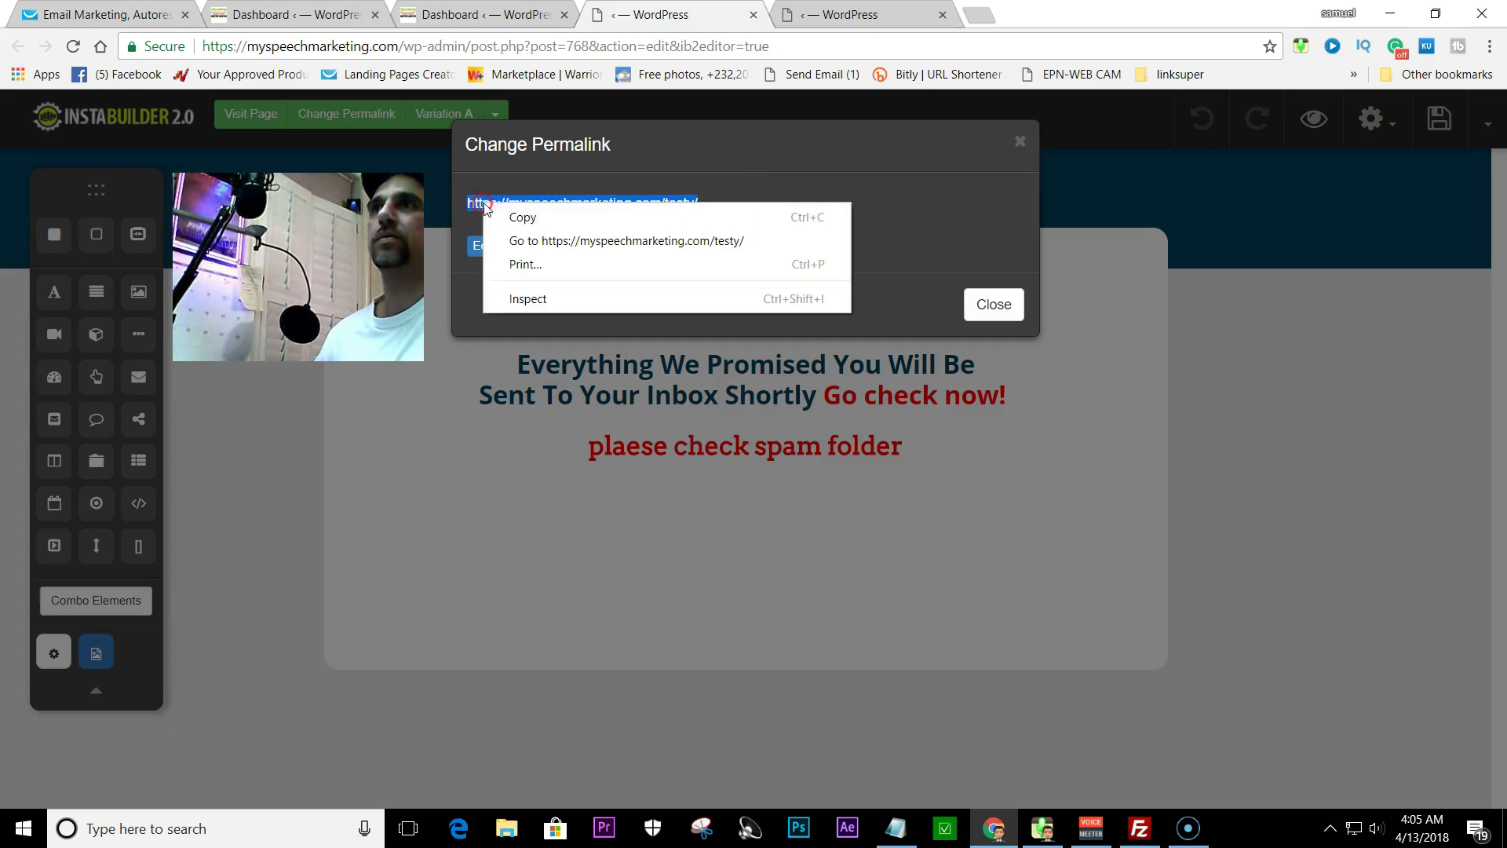
left_click(524, 218)
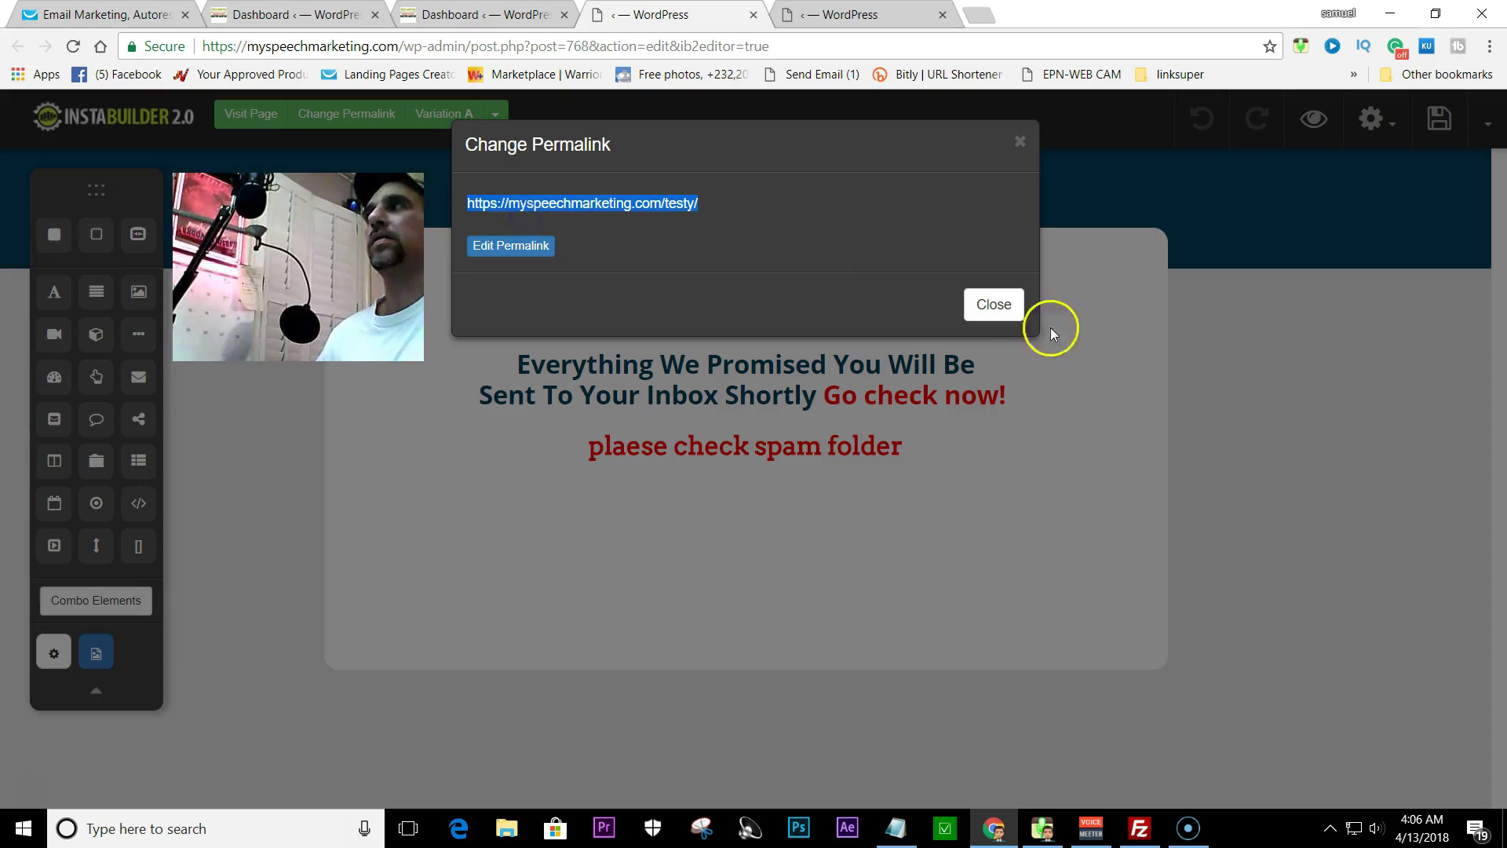
left_click(979, 310)
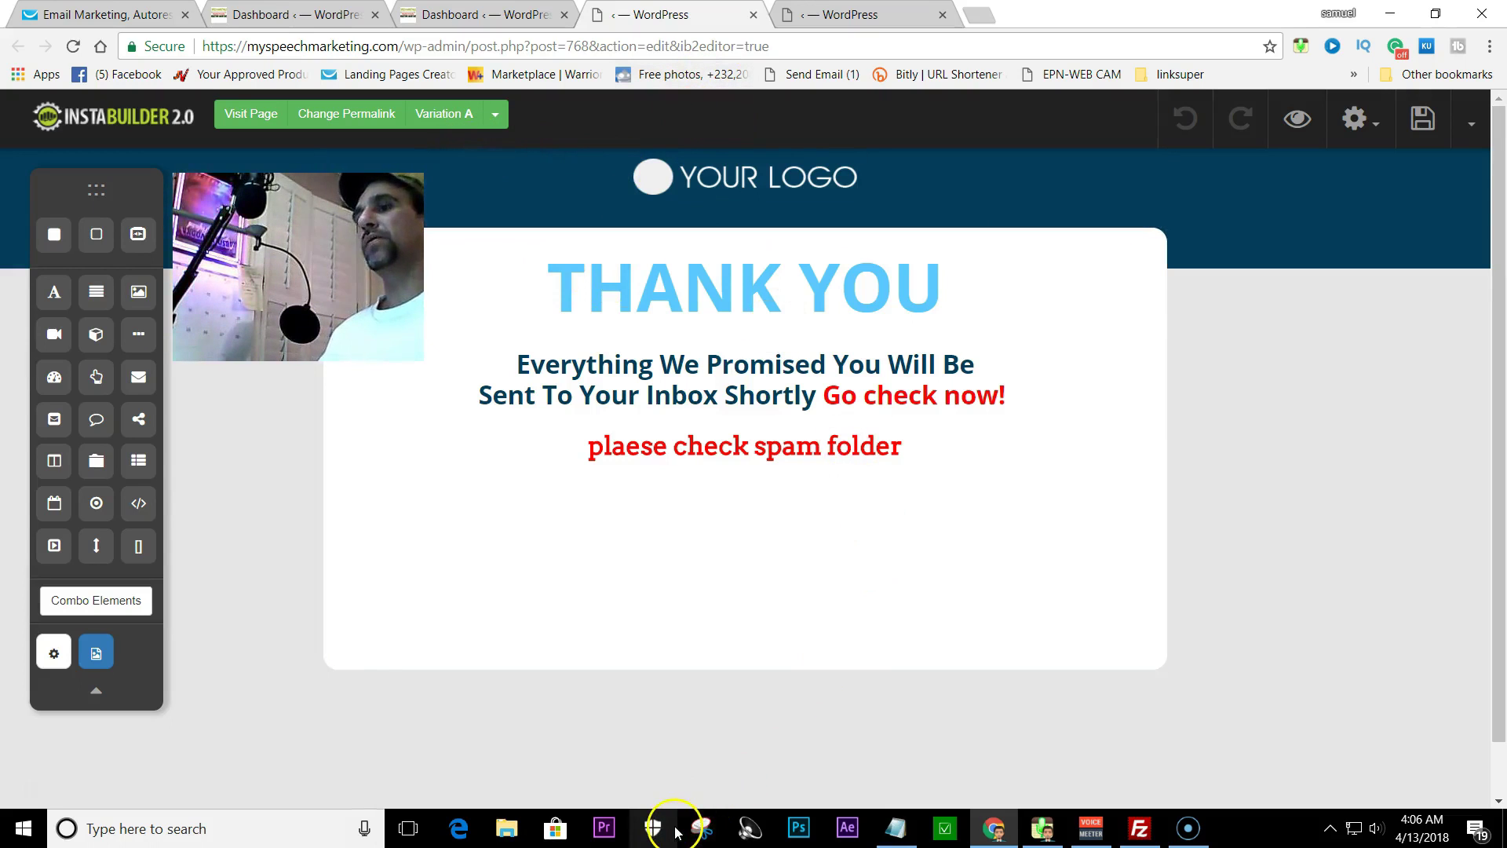
left_click(130, 15)
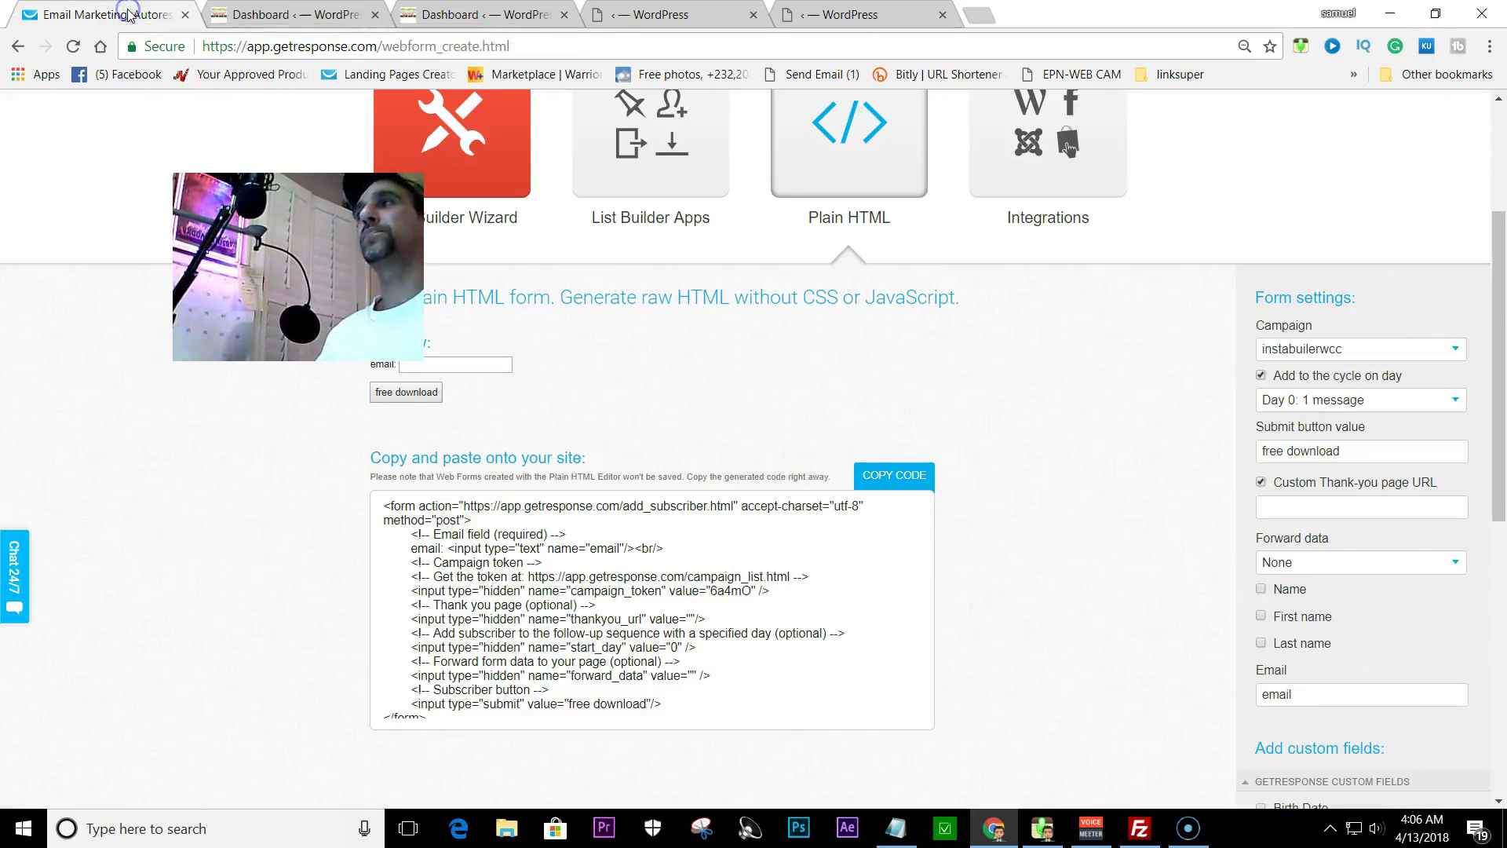
left_click(1265, 506)
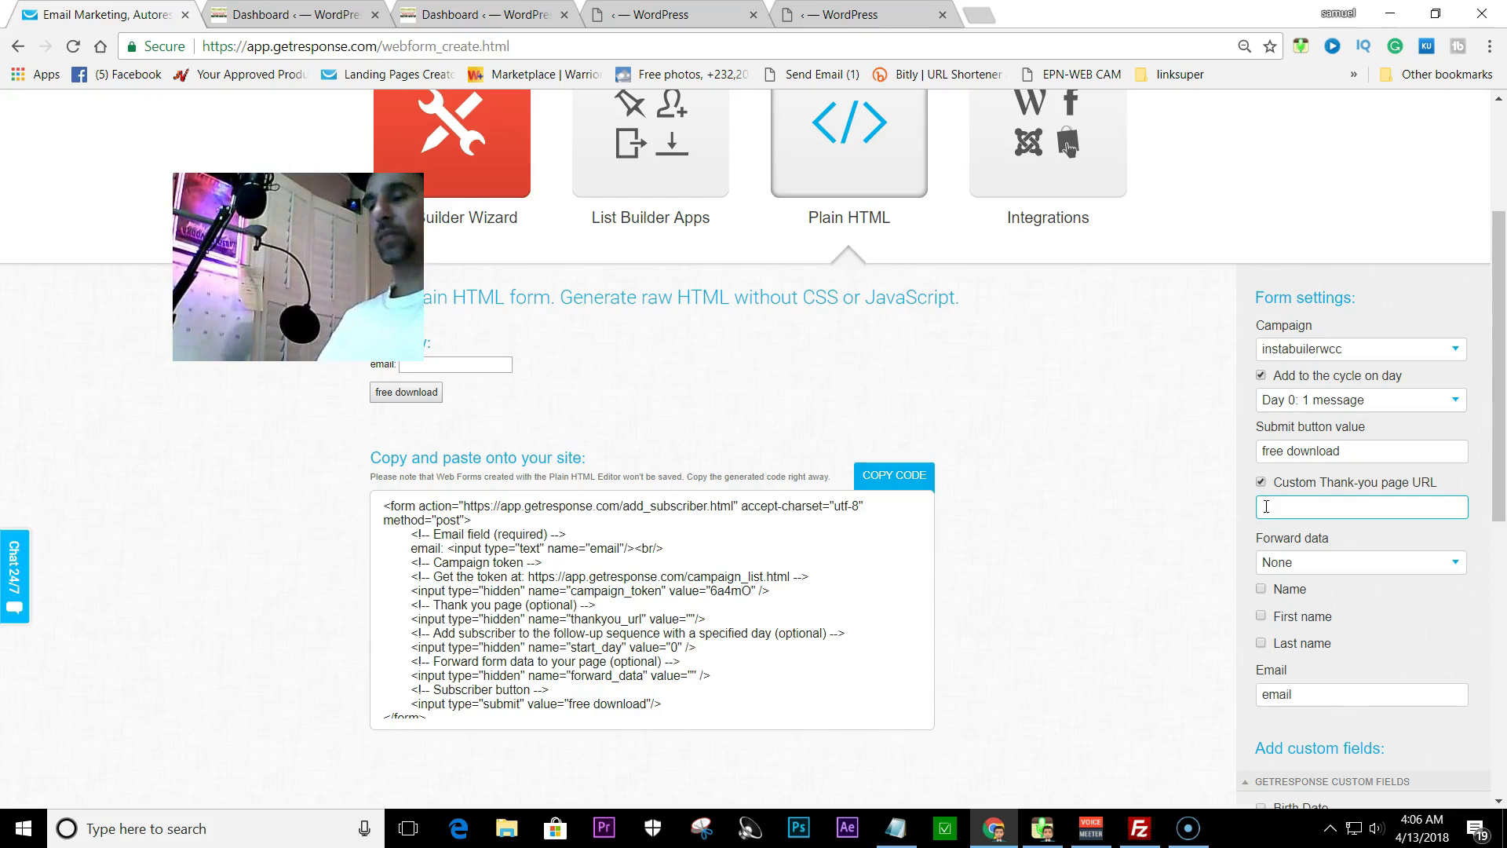
key("ctrl+v")
left_click(1280, 542)
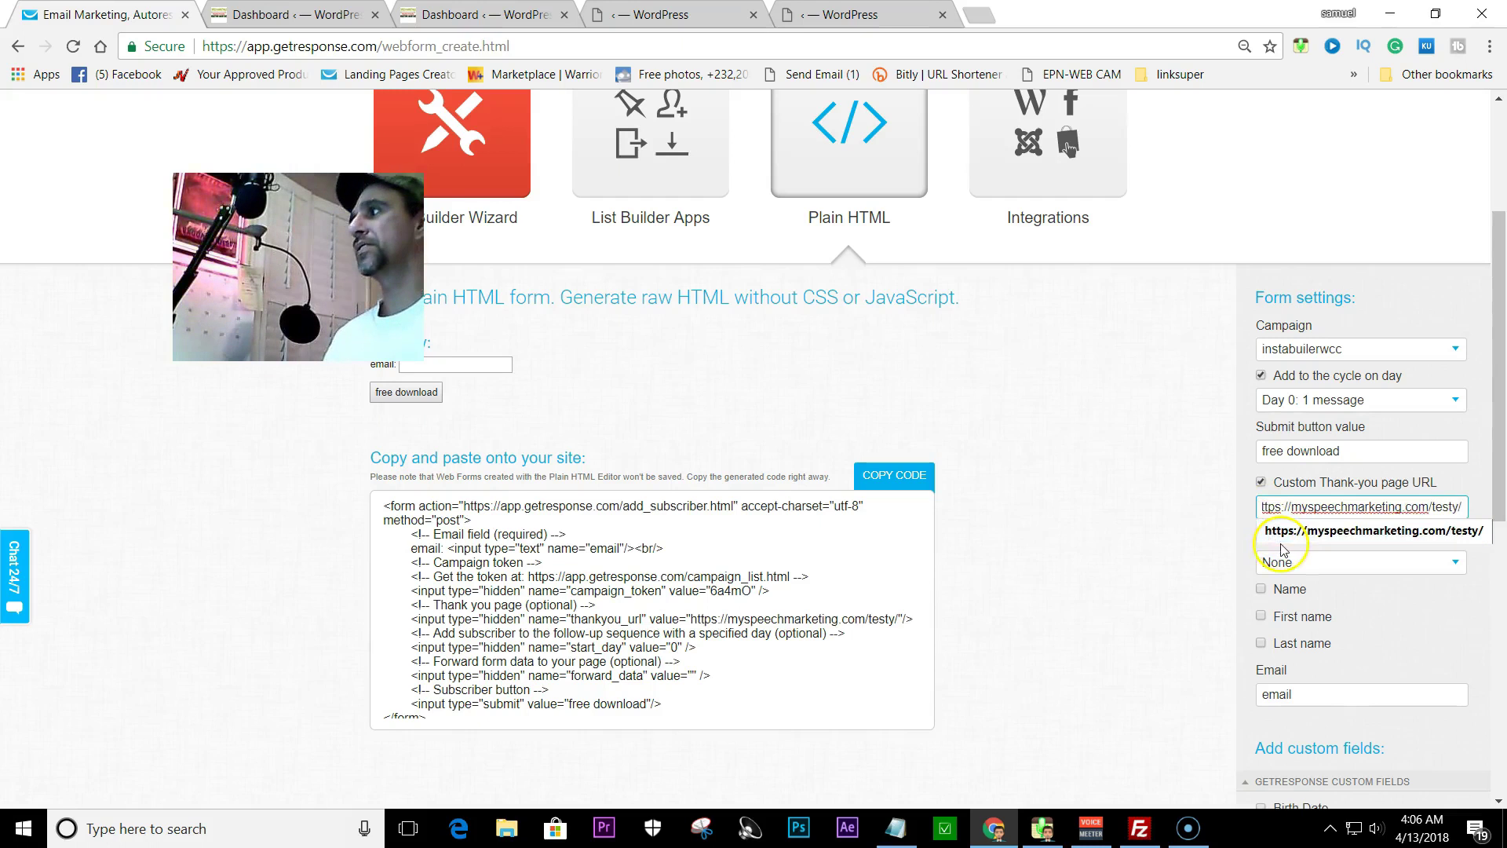
scroll(1326, 552, "down", 1)
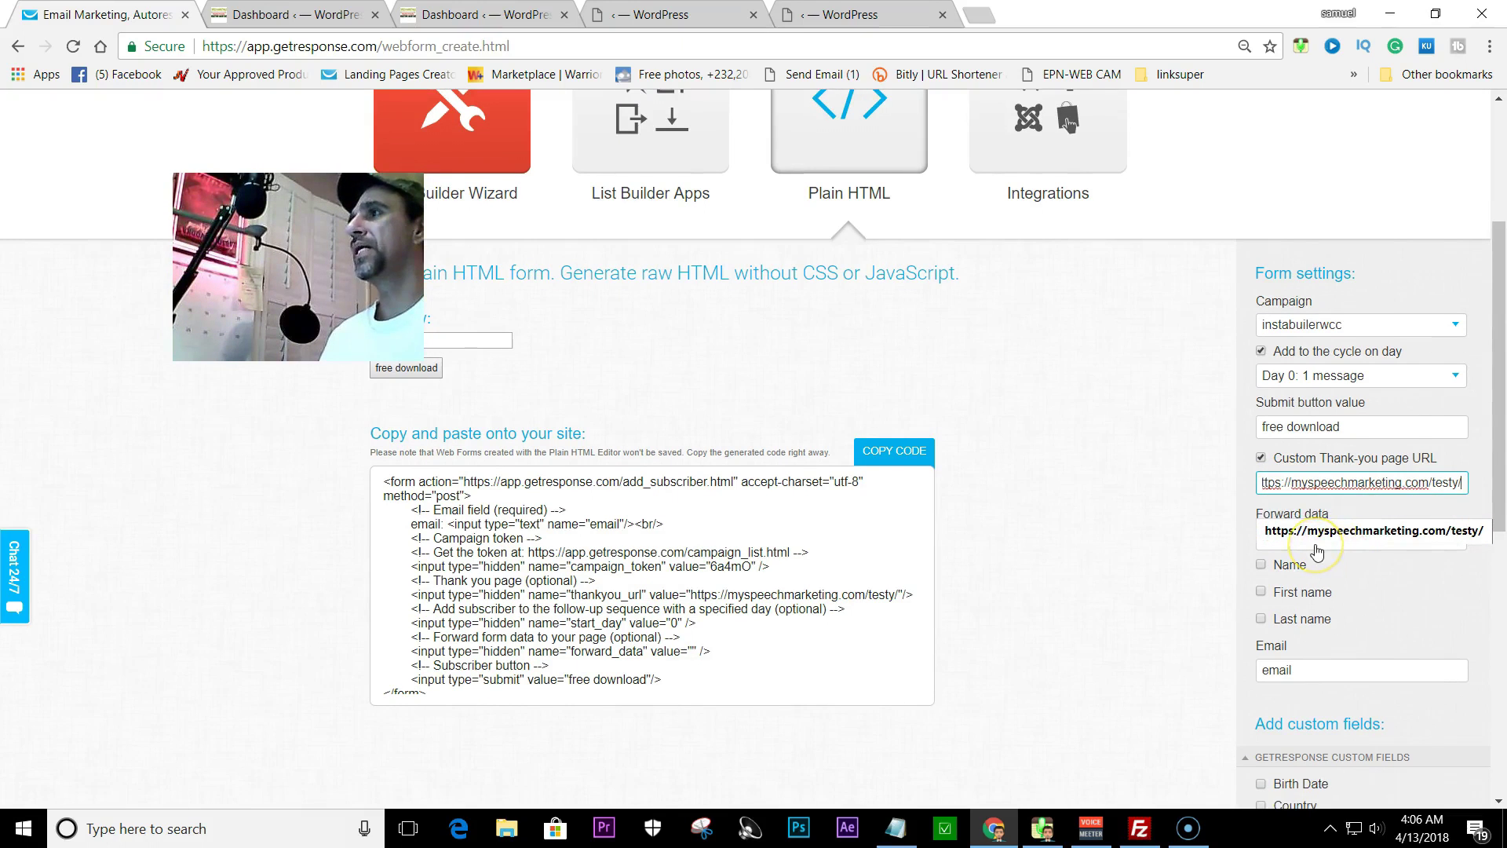
left_click(882, 452)
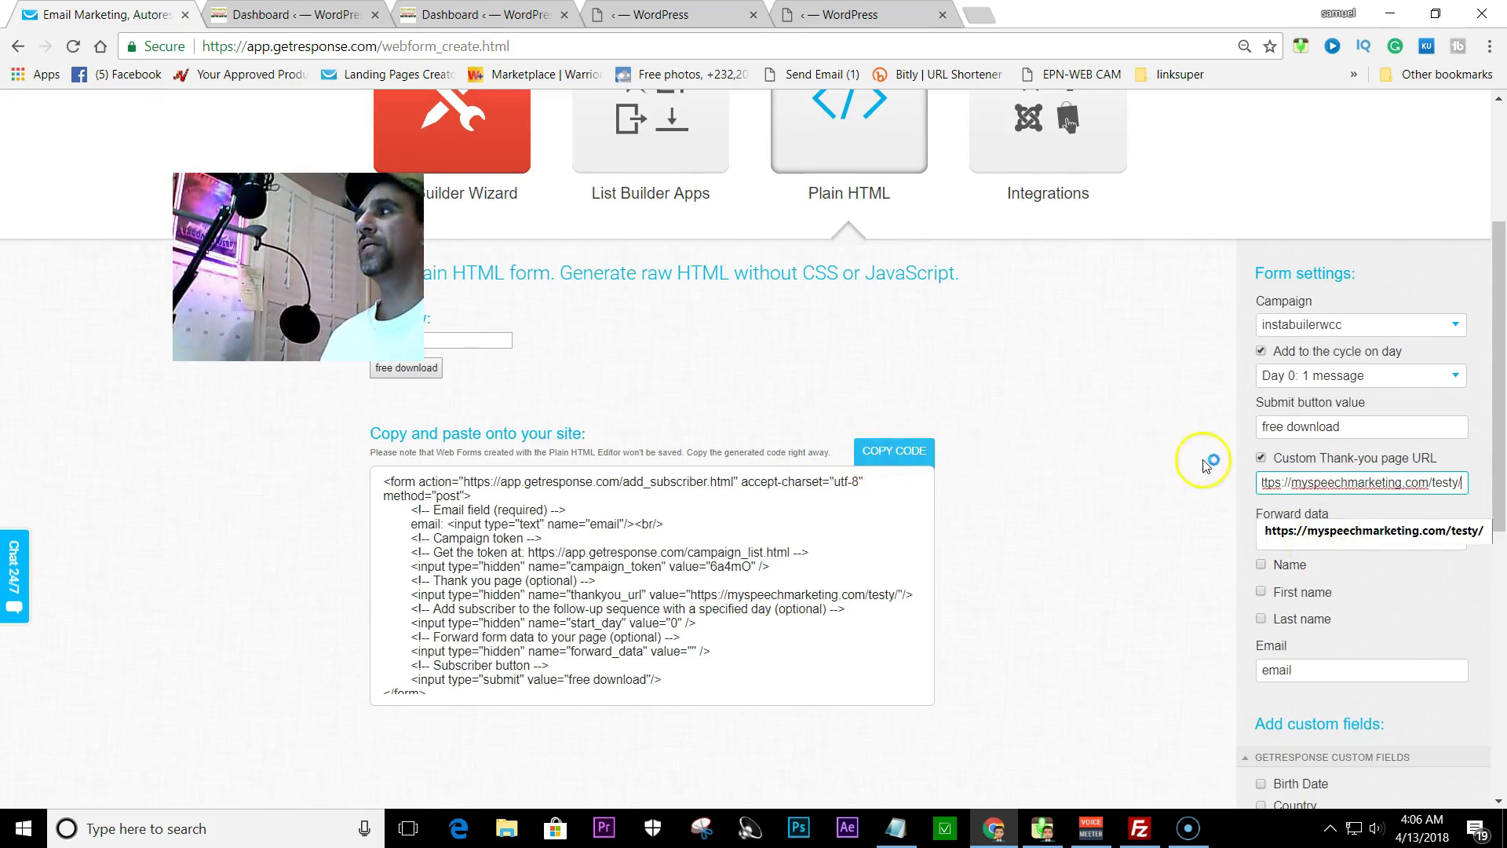
- Add a Name field to the form and copy the updated form code
scroll(1122, 451, "up", 1)
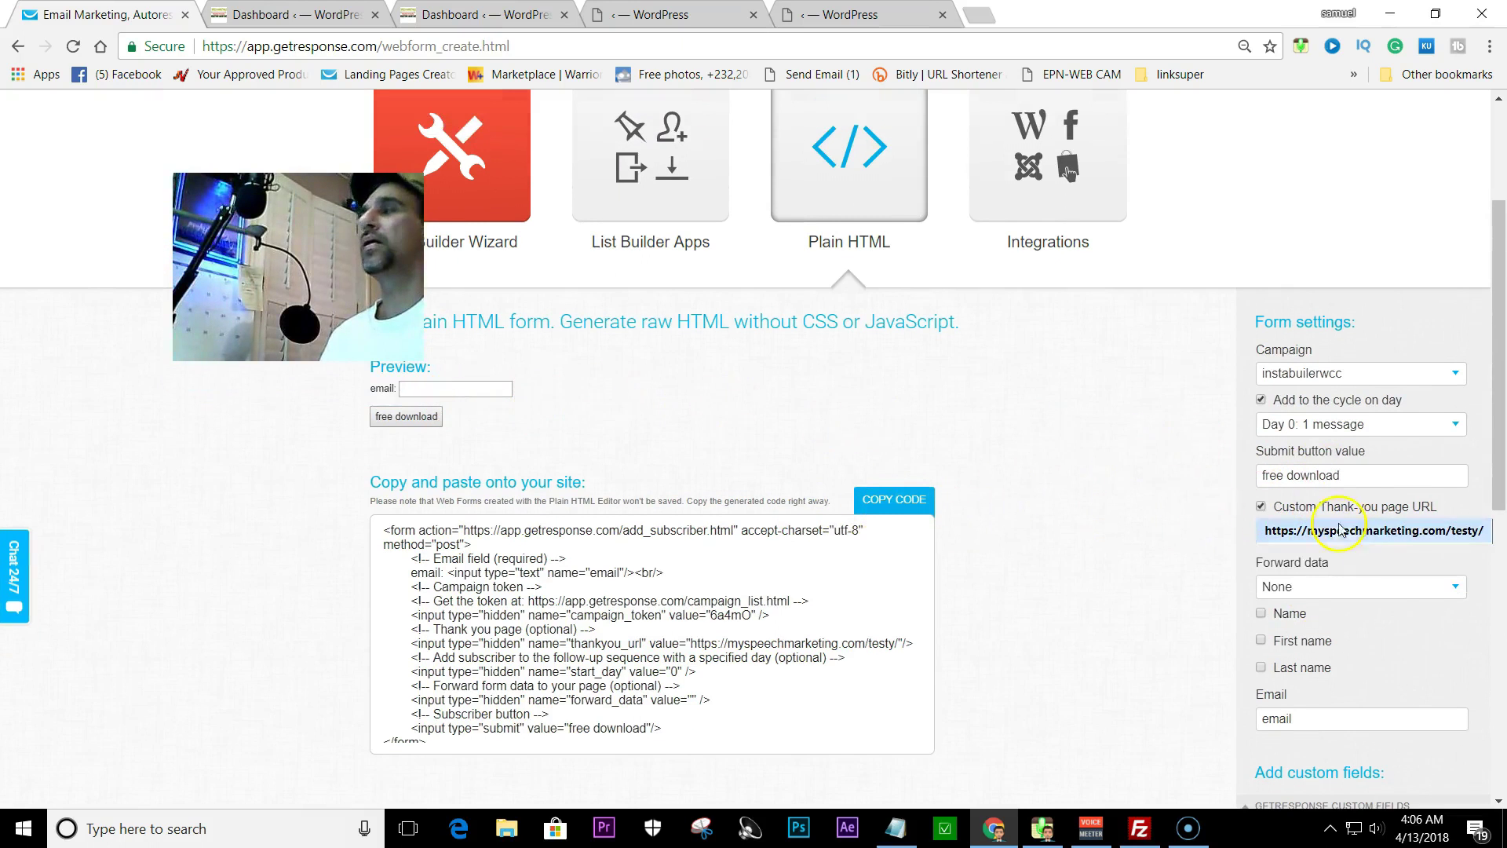
scroll(1281, 583, "down", 1)
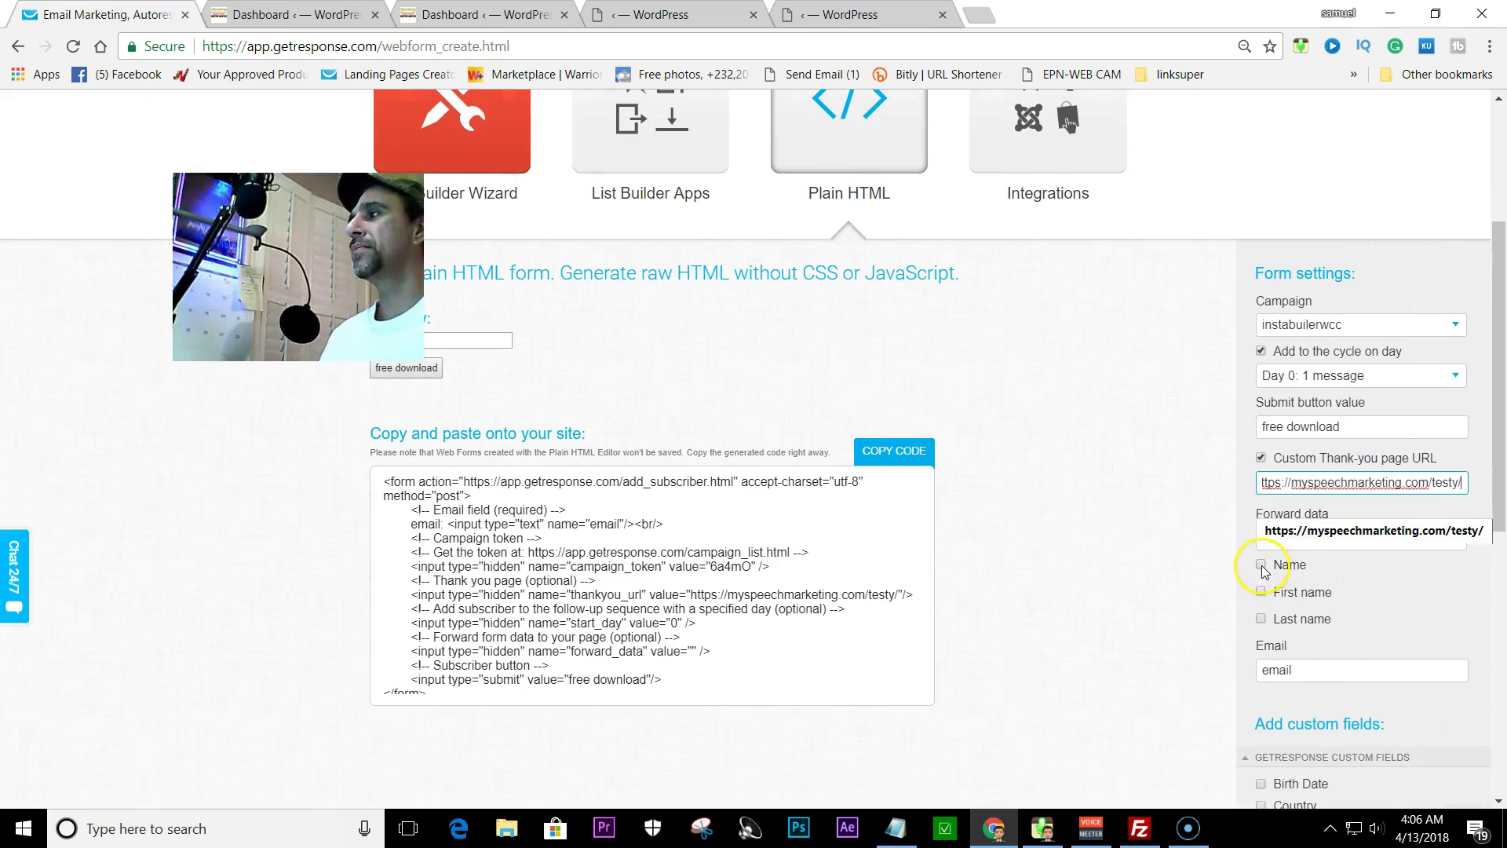
left_click(1261, 565)
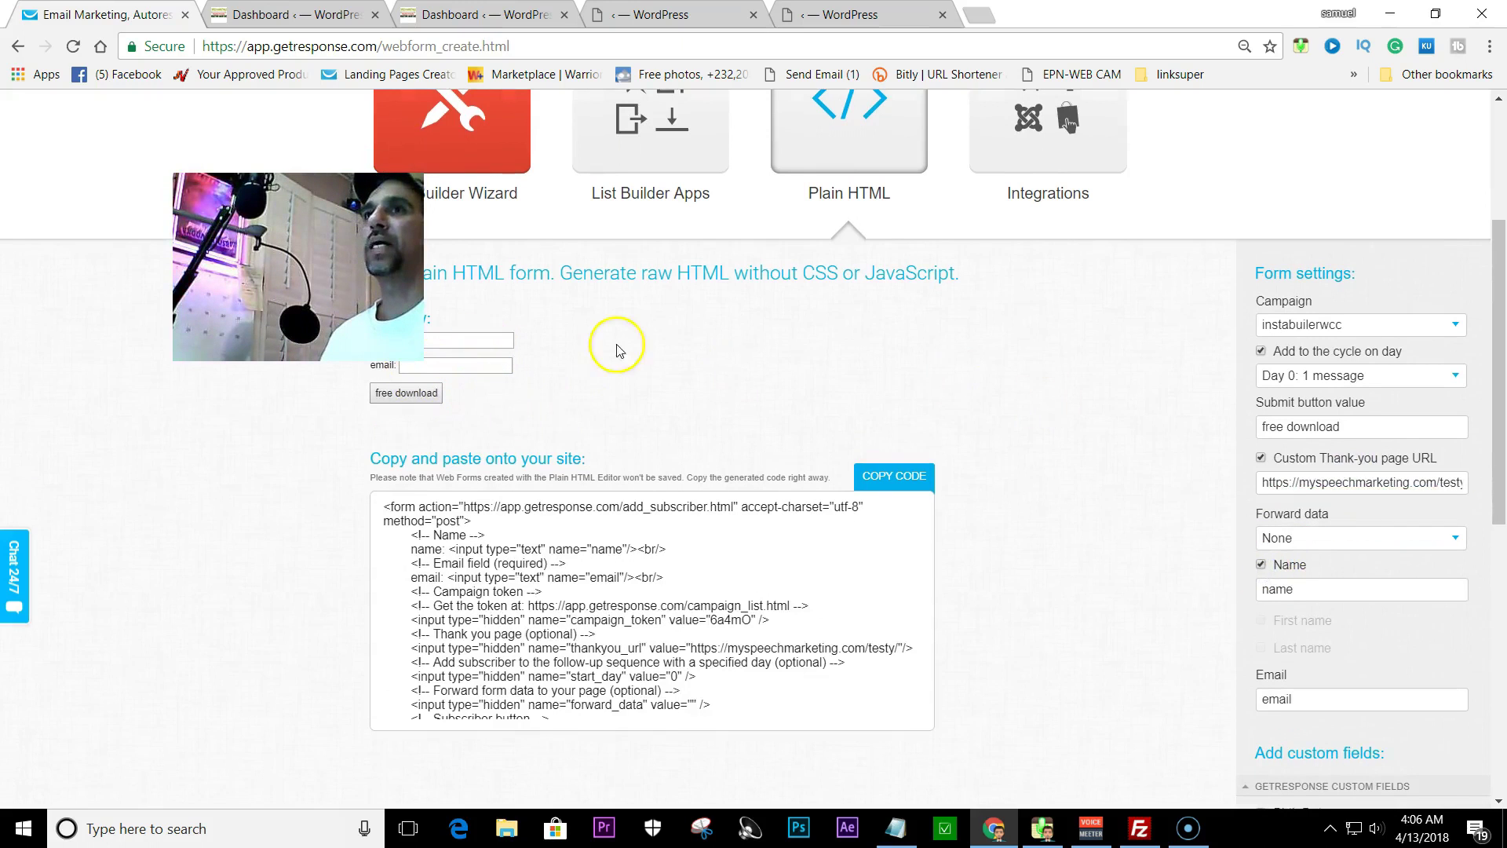
scroll(460, 465, "down", 1)
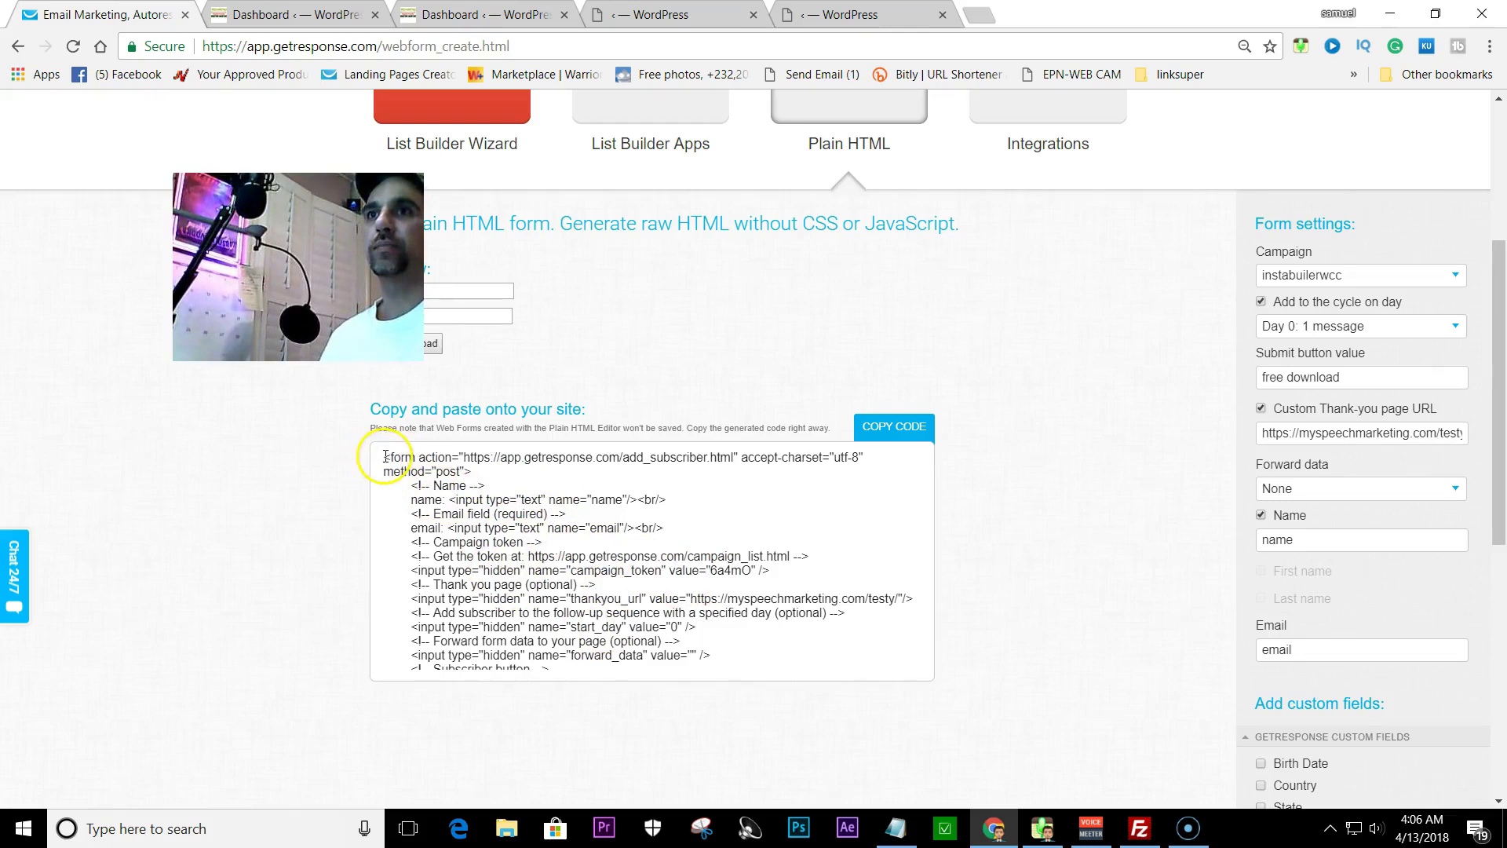
left_click(902, 433)
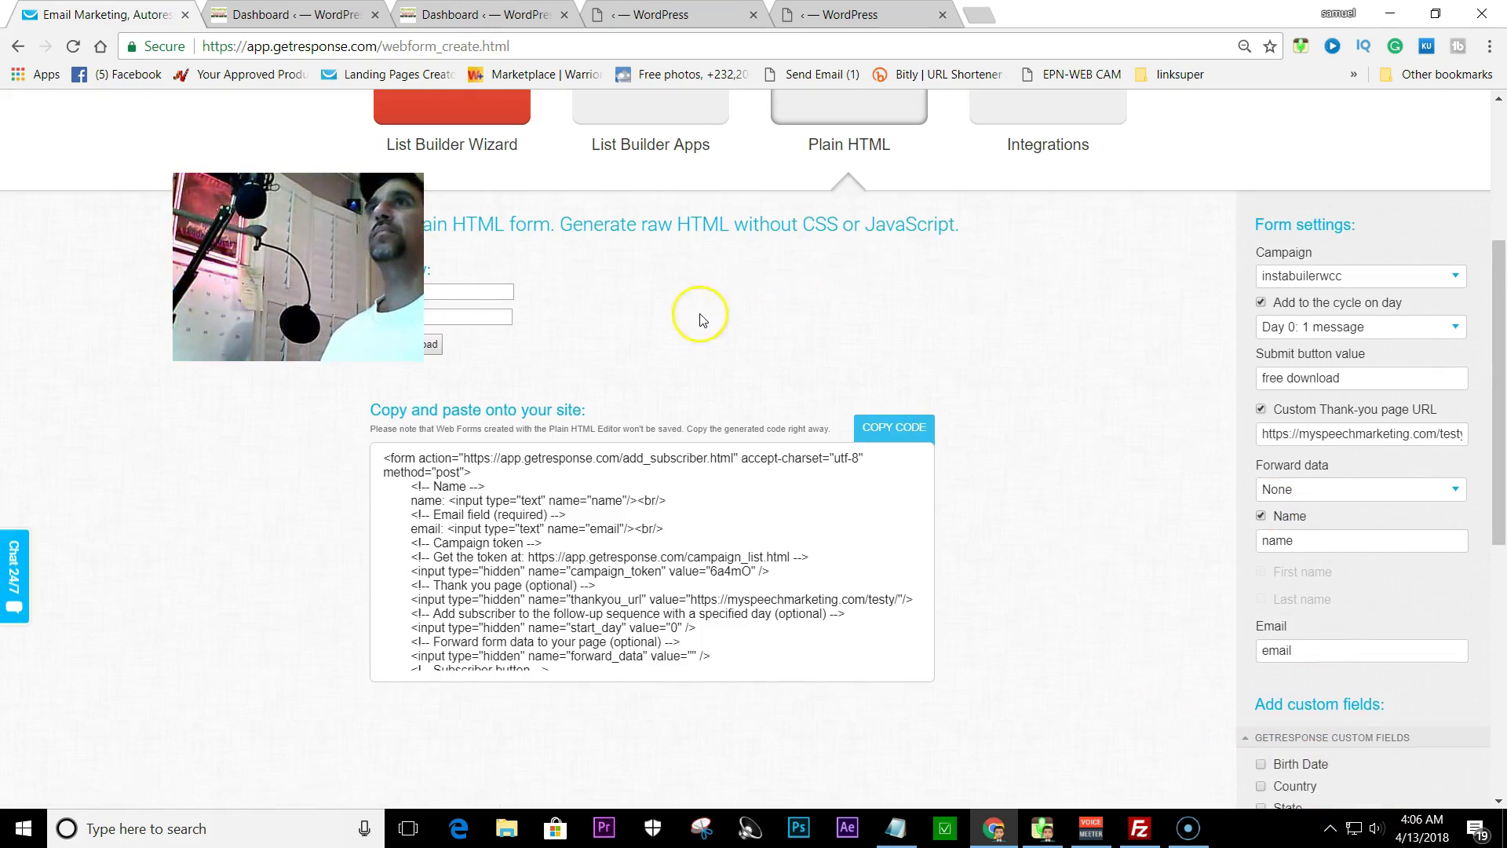
scroll(694, 318, "up", 4)
left_click(480, 13)
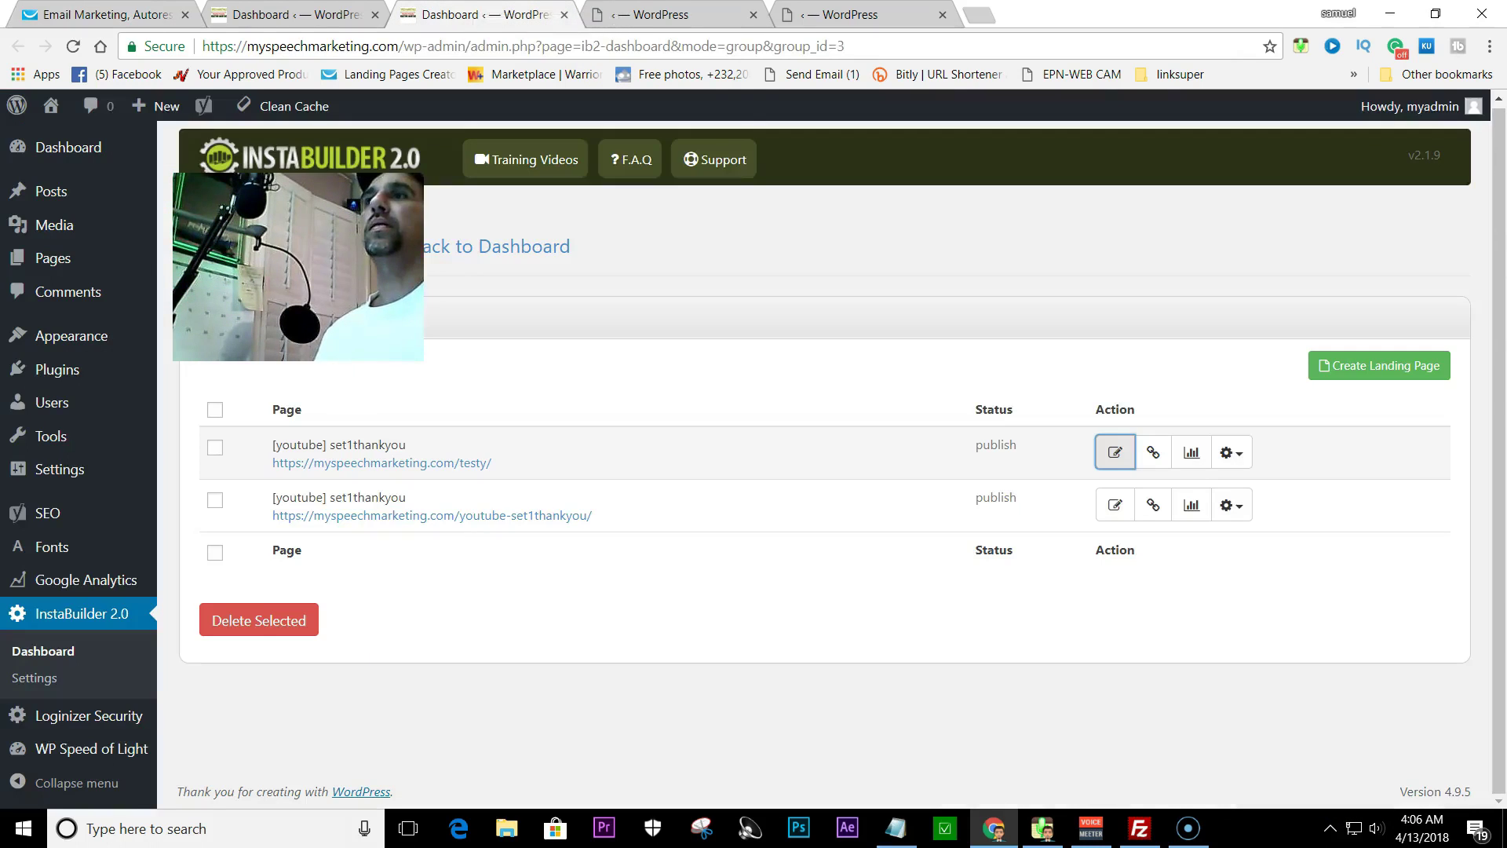
- In the lead magnet page editor, select the opt-in form and go to its HTML code section
left_click(794, 14)
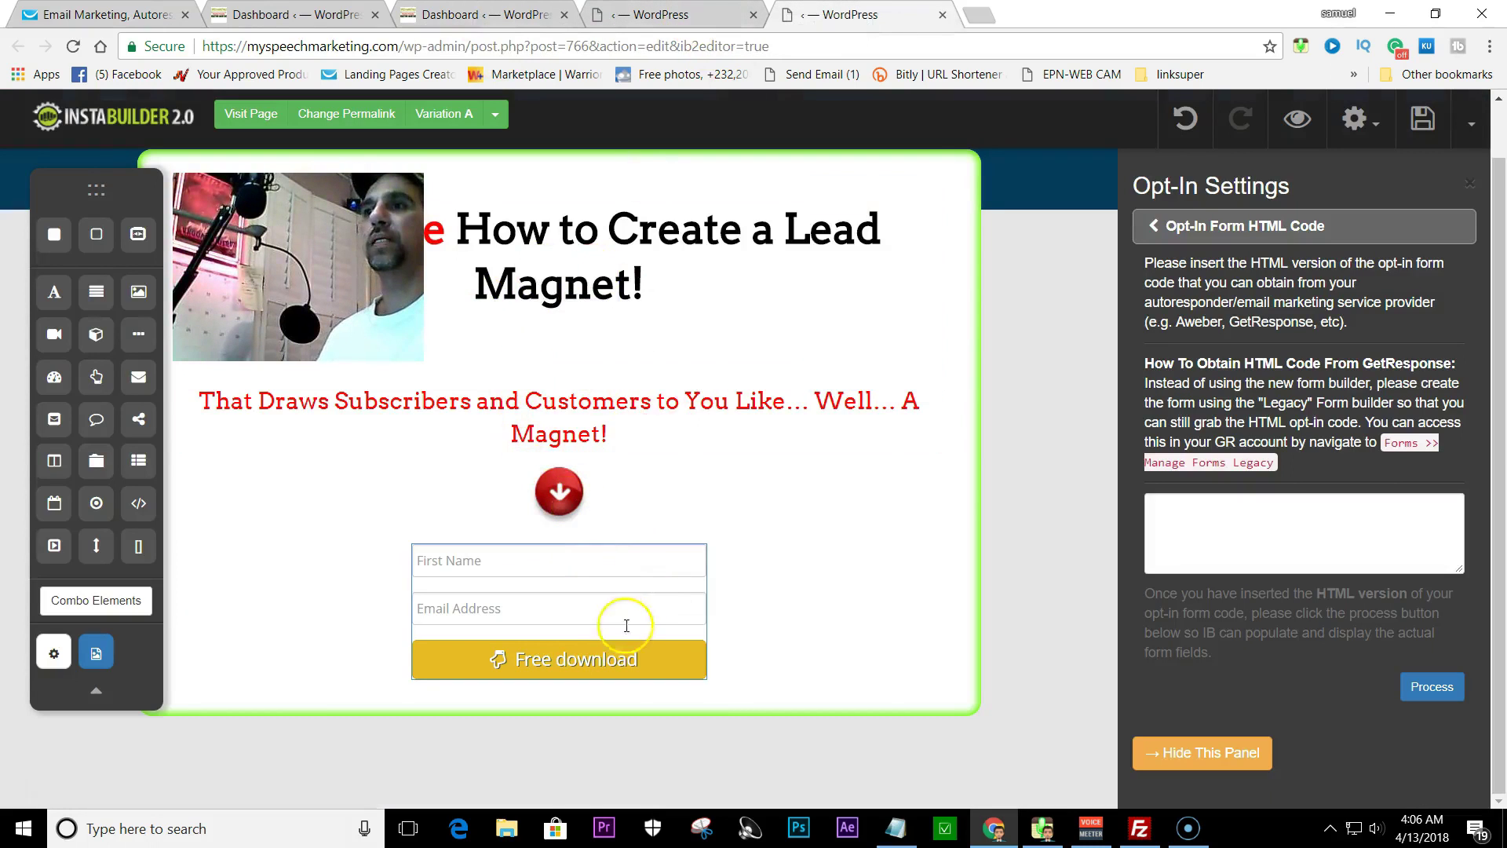
left_click(689, 672)
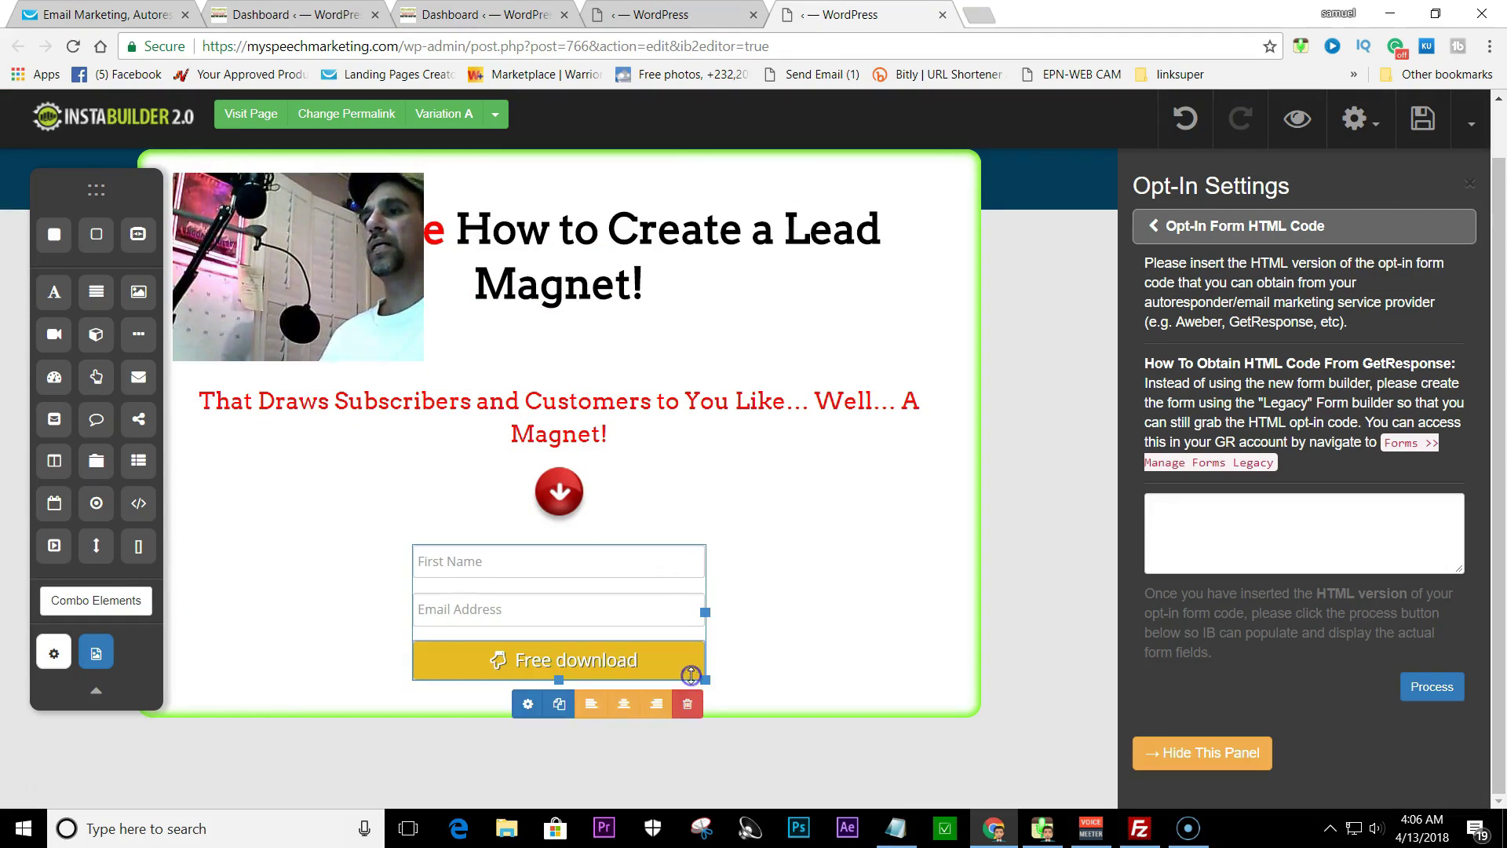
left_click(524, 705)
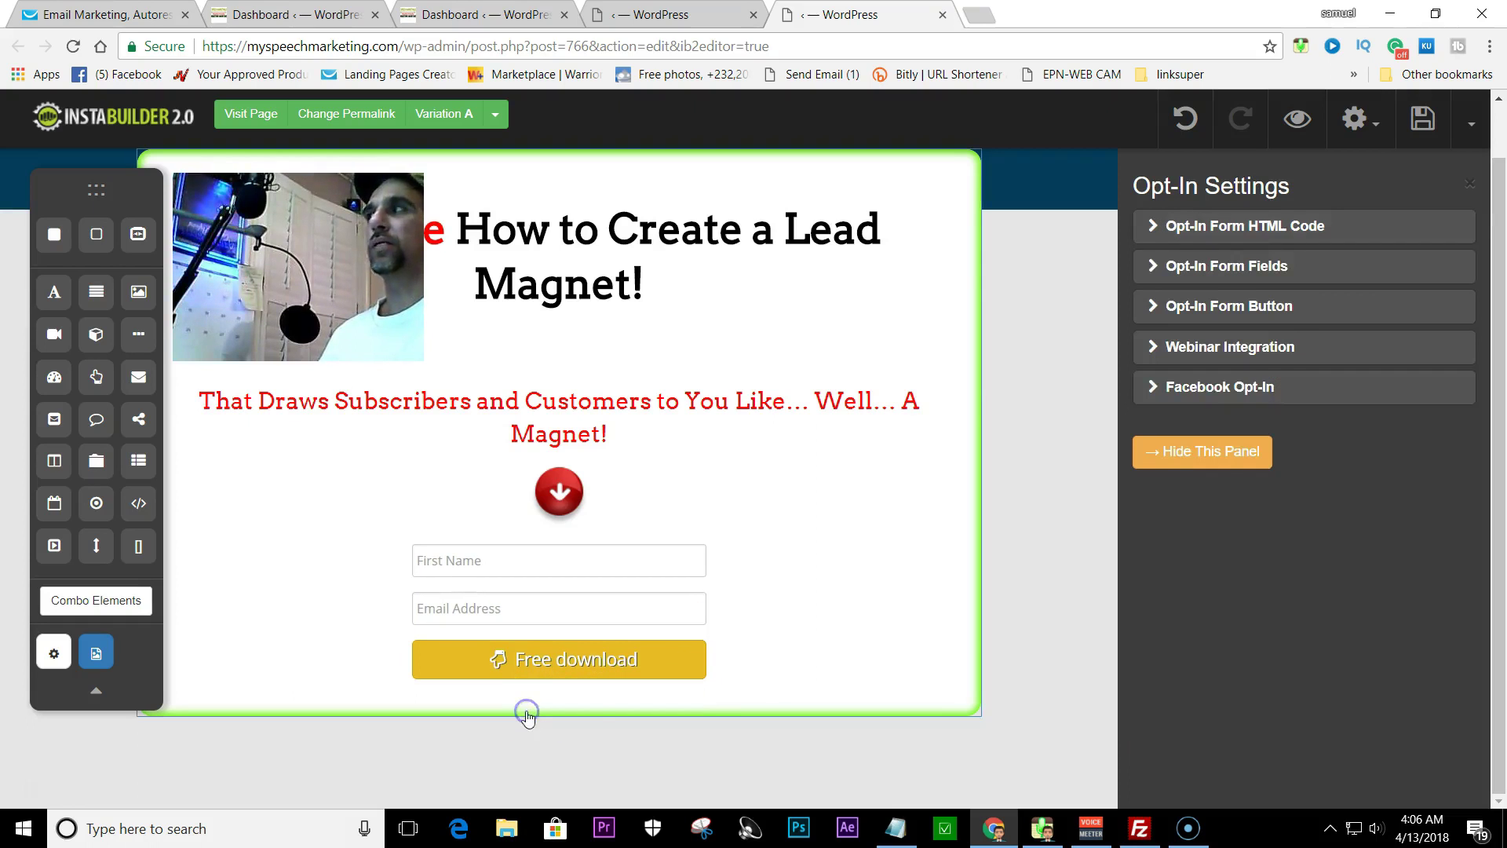
left_click(1229, 229)
- Paste and process the GetResponse form code, then close the Opt-In Settings panel
left_click(1161, 514)
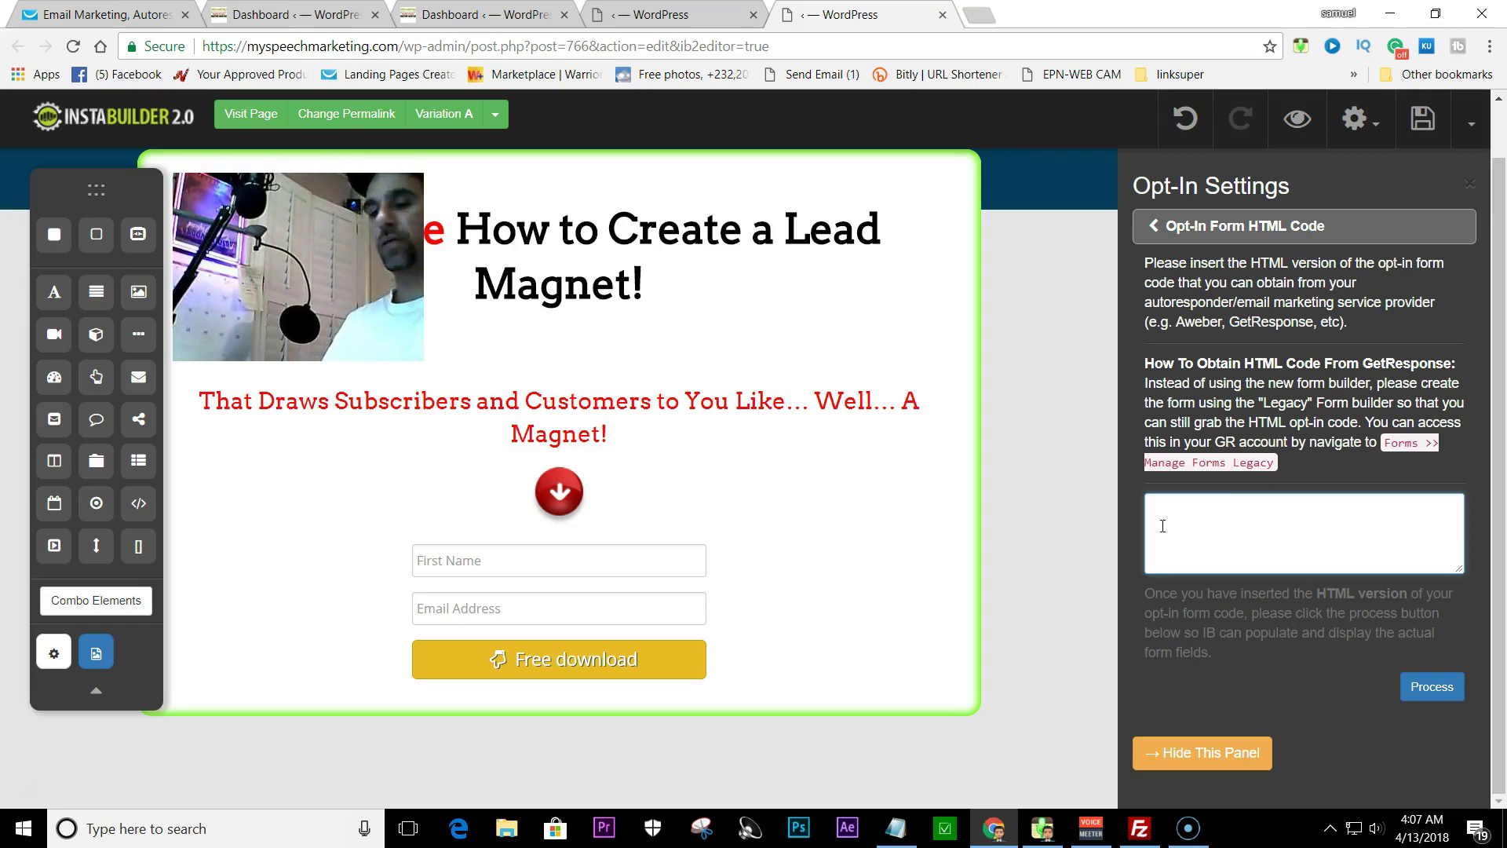
key("ctrl+v")
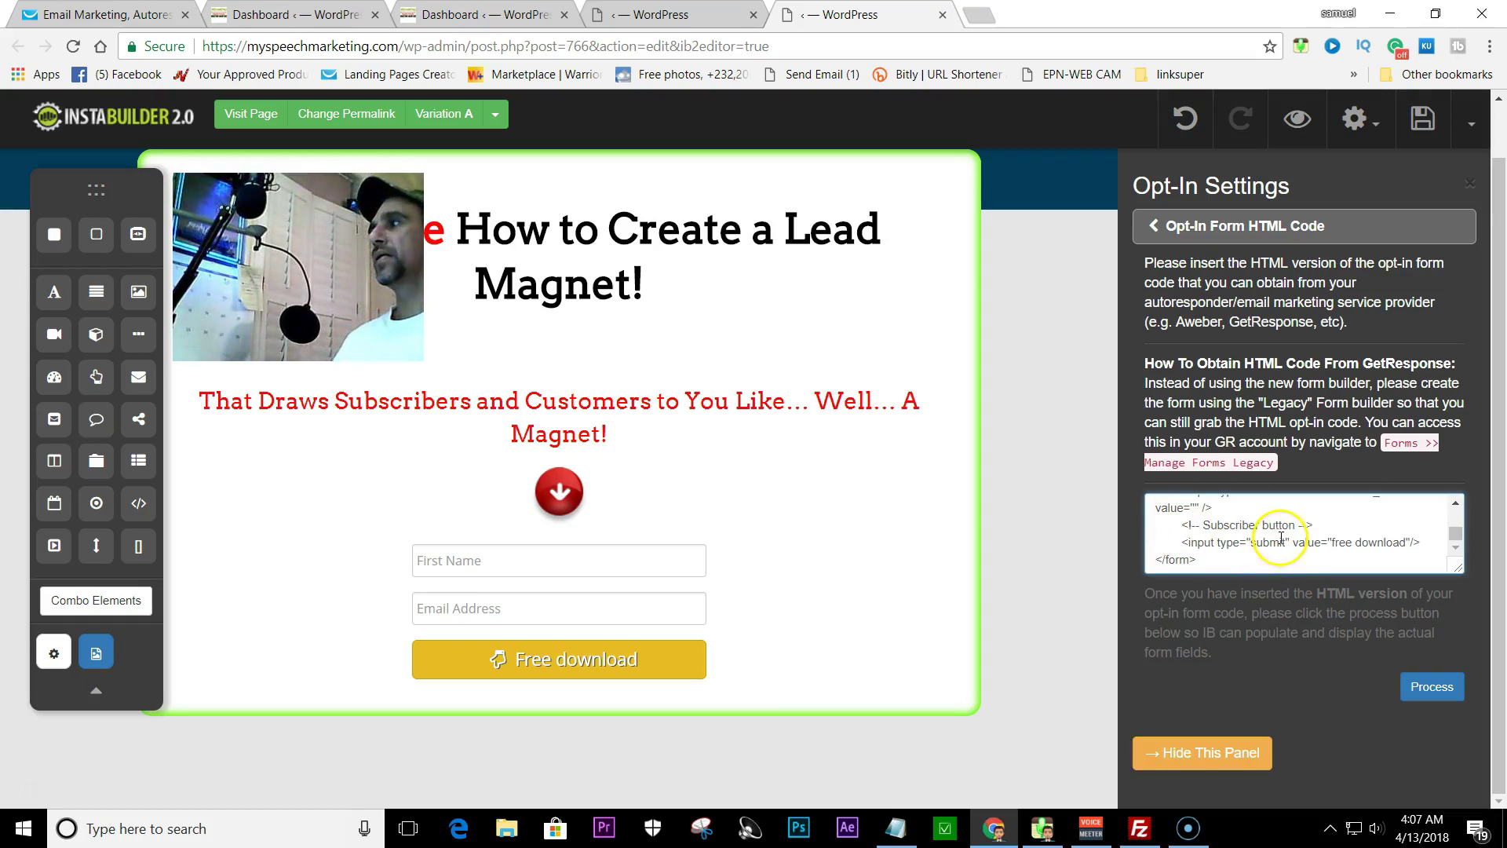
mouse_move(1456, 533)
left_mouse_down()
mouse_move(1457, 515)
mouse_move(1454, 540)
left_mouse_up()
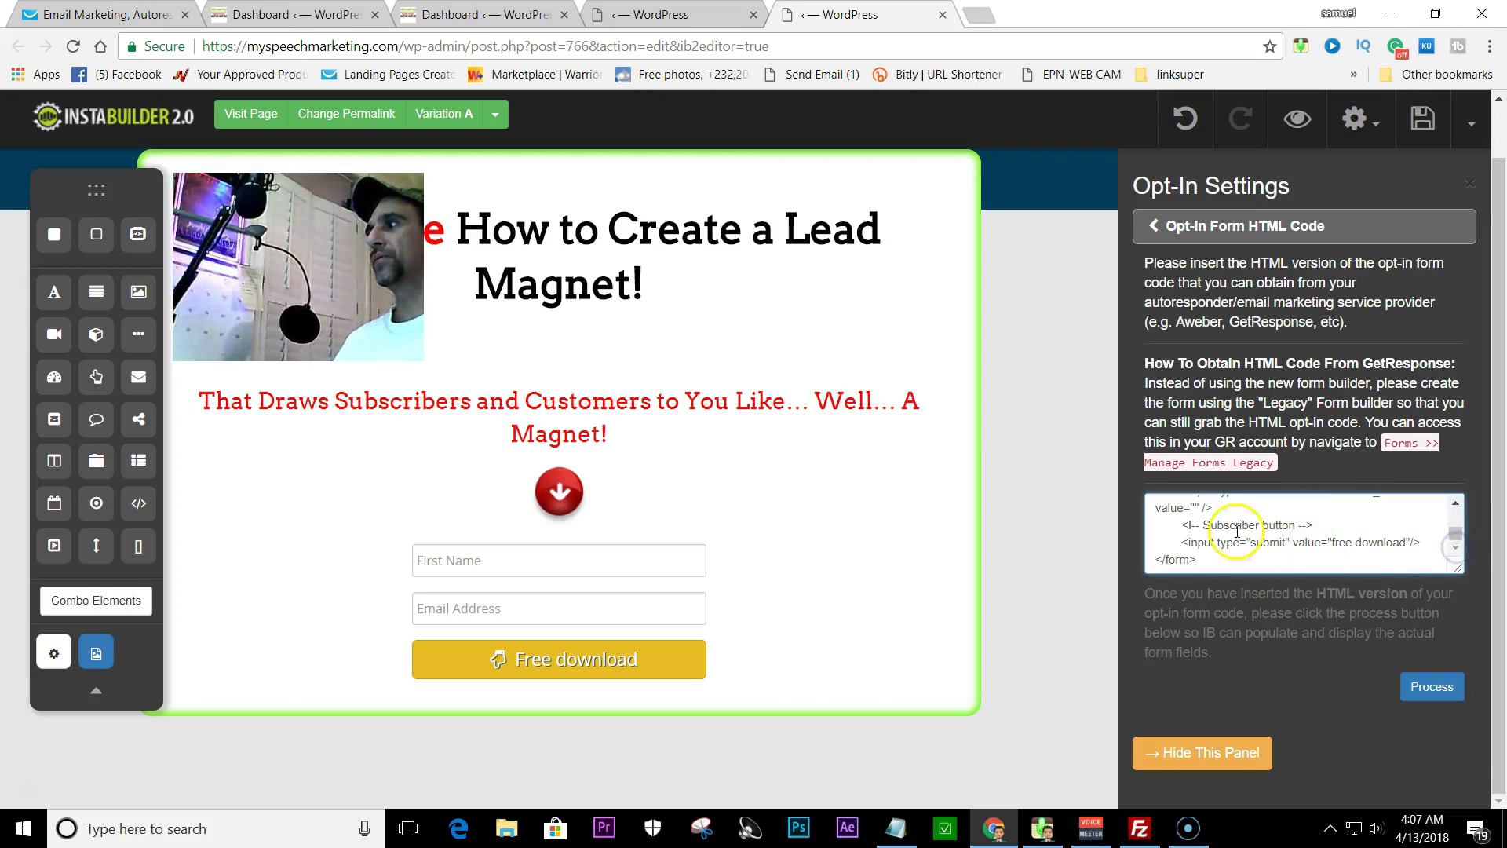
left_click(1419, 691)
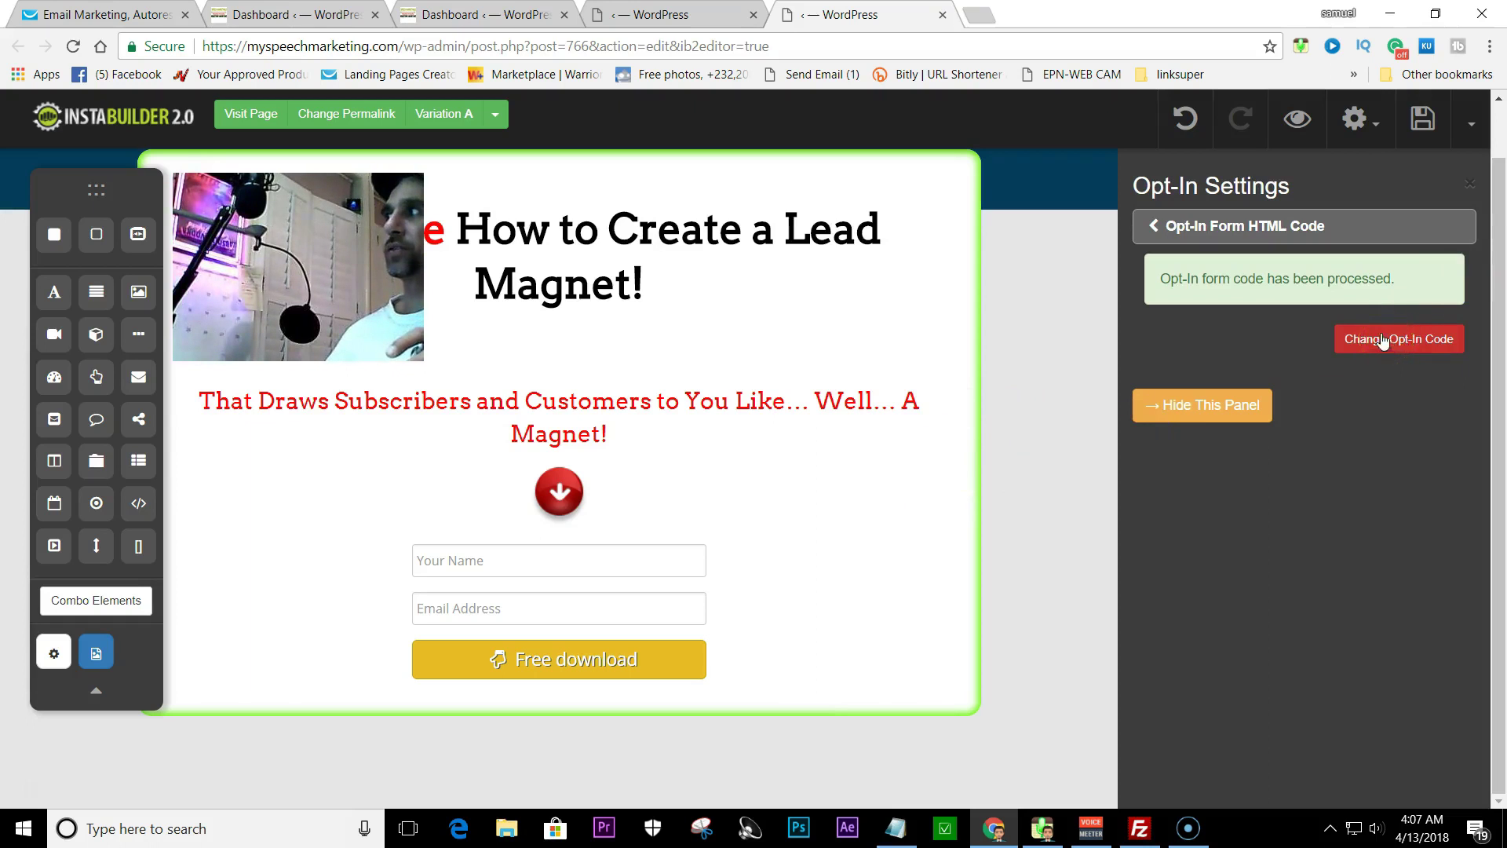
left_click(1469, 183)
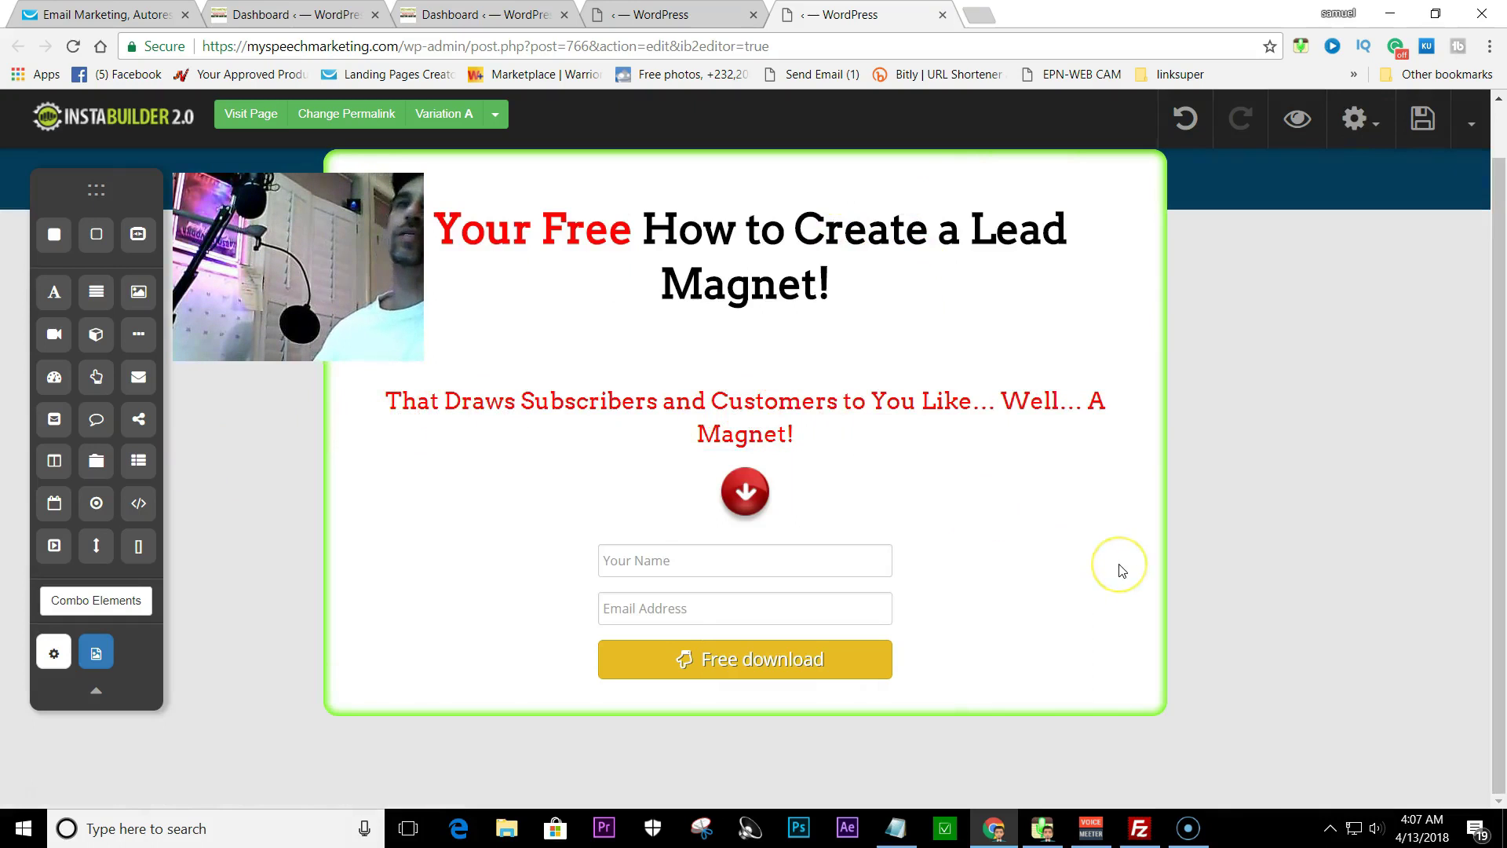
left_click(980, 540)
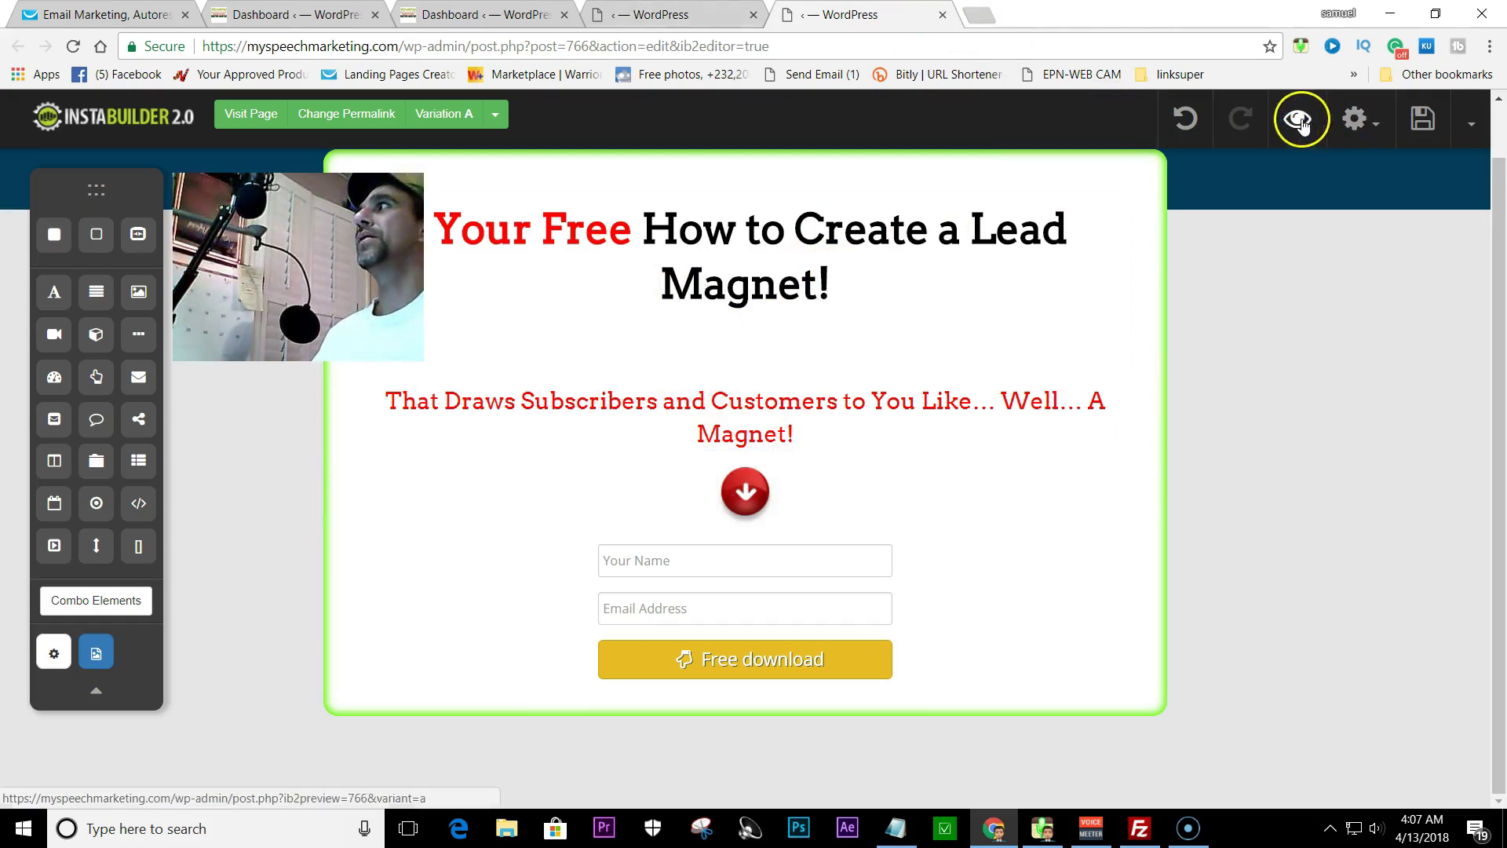
- Save the opt-in page, then exit the editor and confirm leaving
left_click(1470, 130)
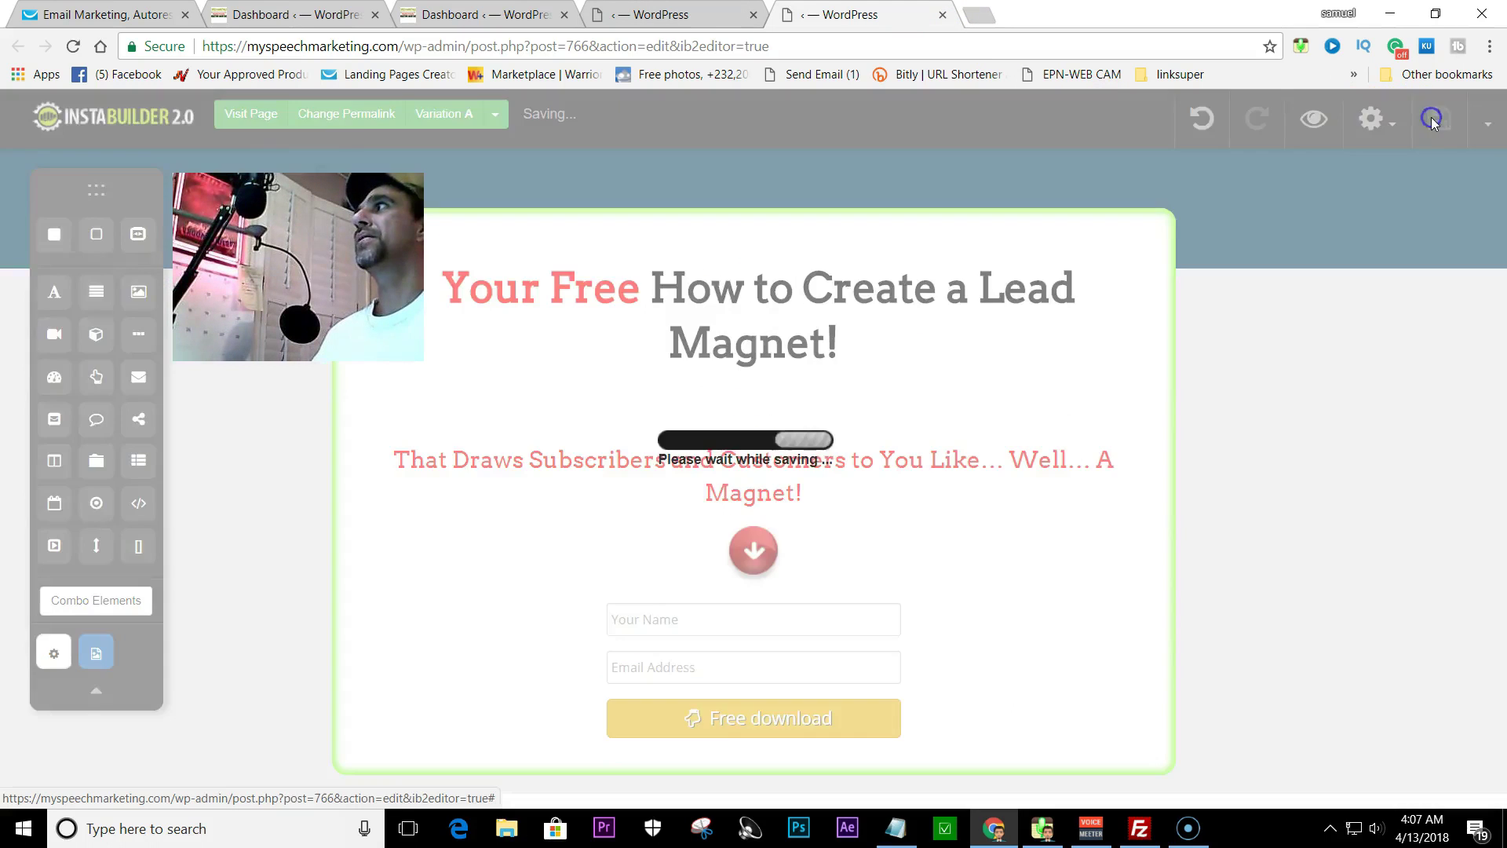
left_click(1369, 418)
left_click(820, 150)
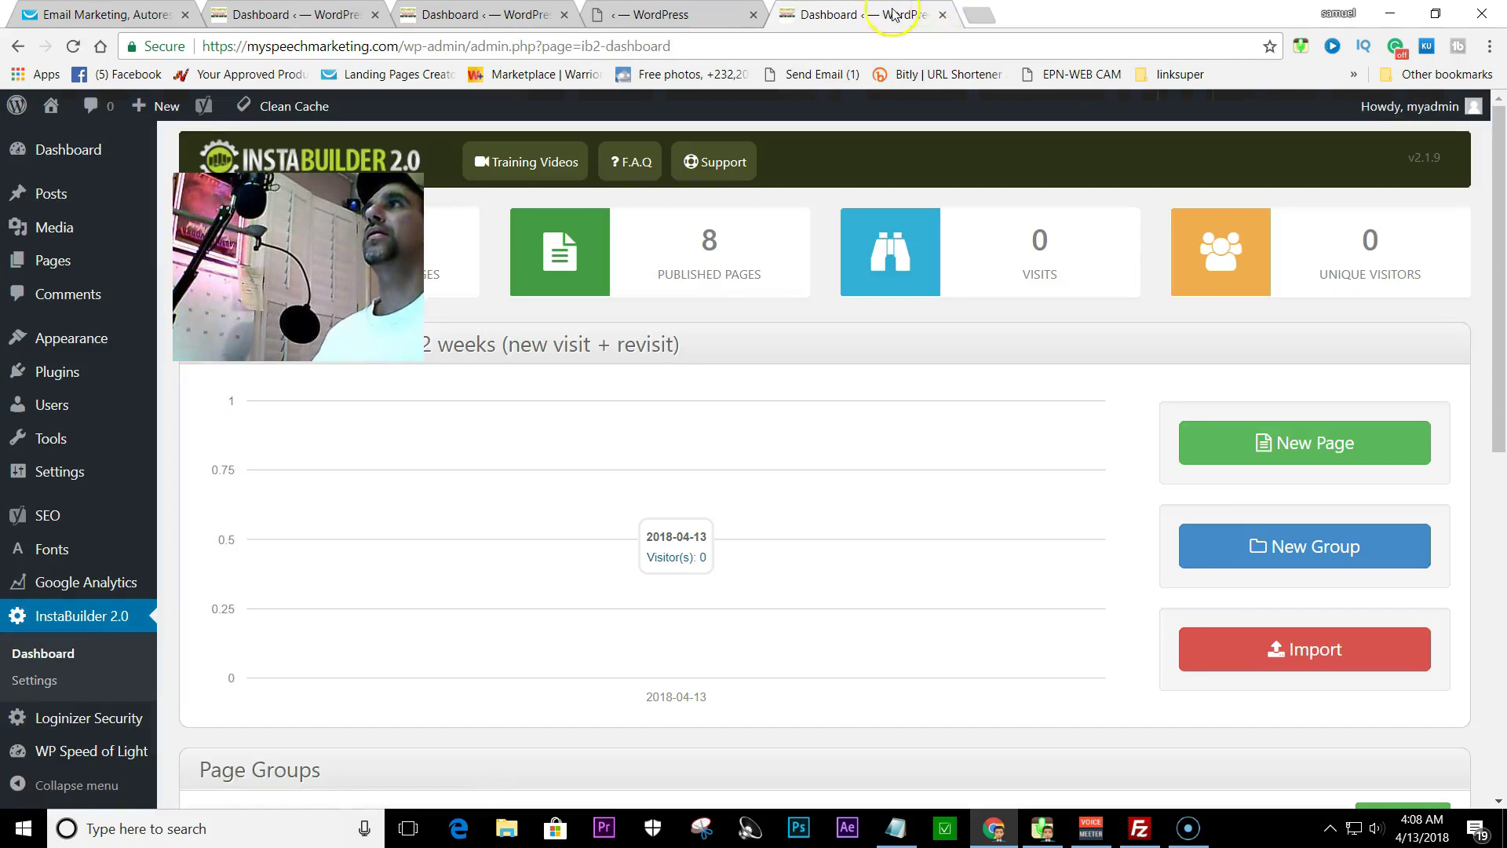
- Close the InstaBuilder tab and bring up the instabuilerwcc campaign settings from GetResponse's dashboard
left_click(942, 15)
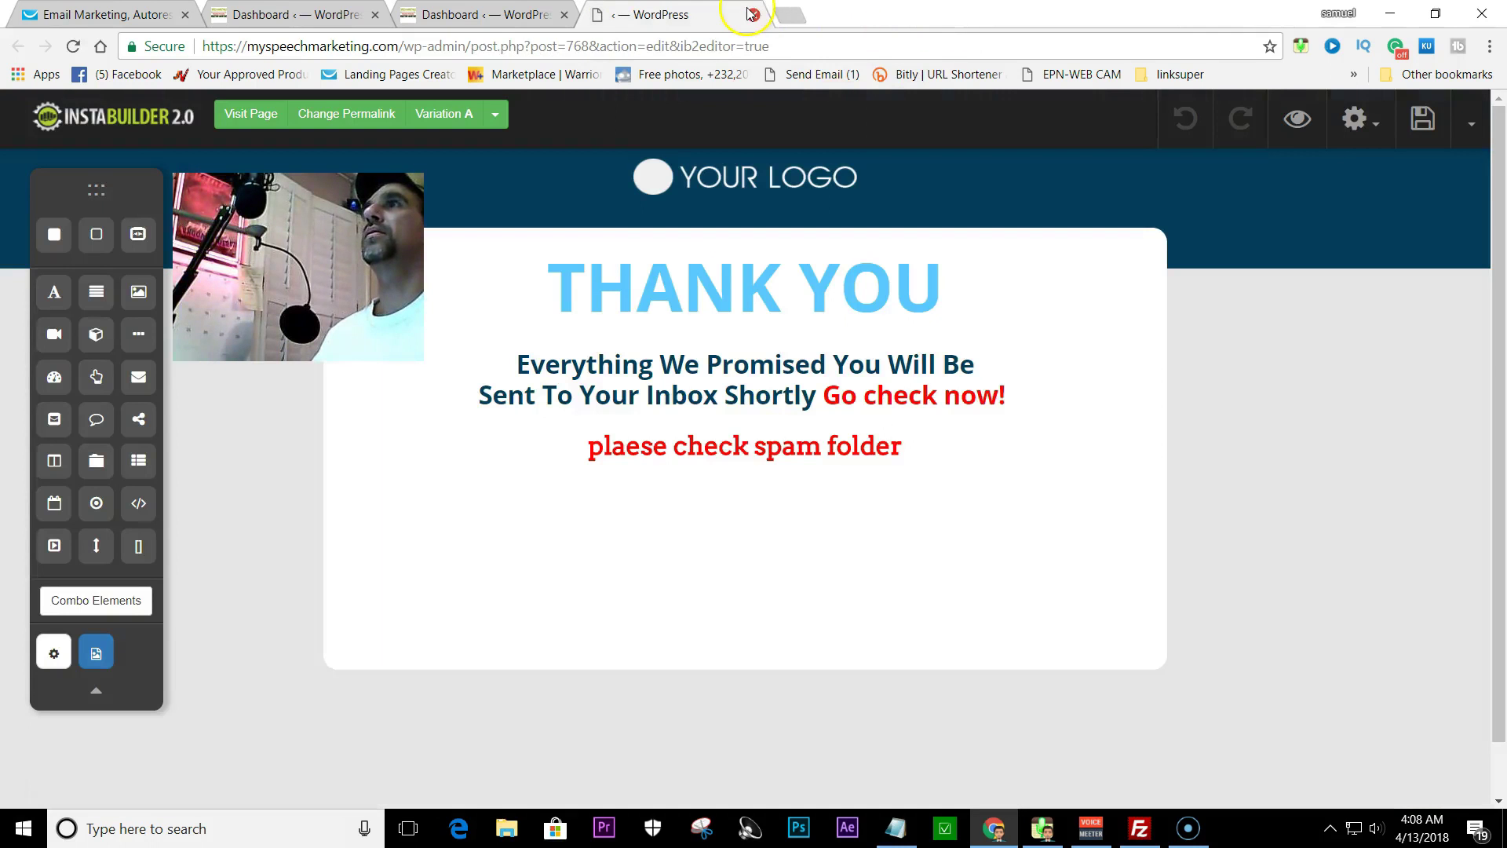
left_click(106, 15)
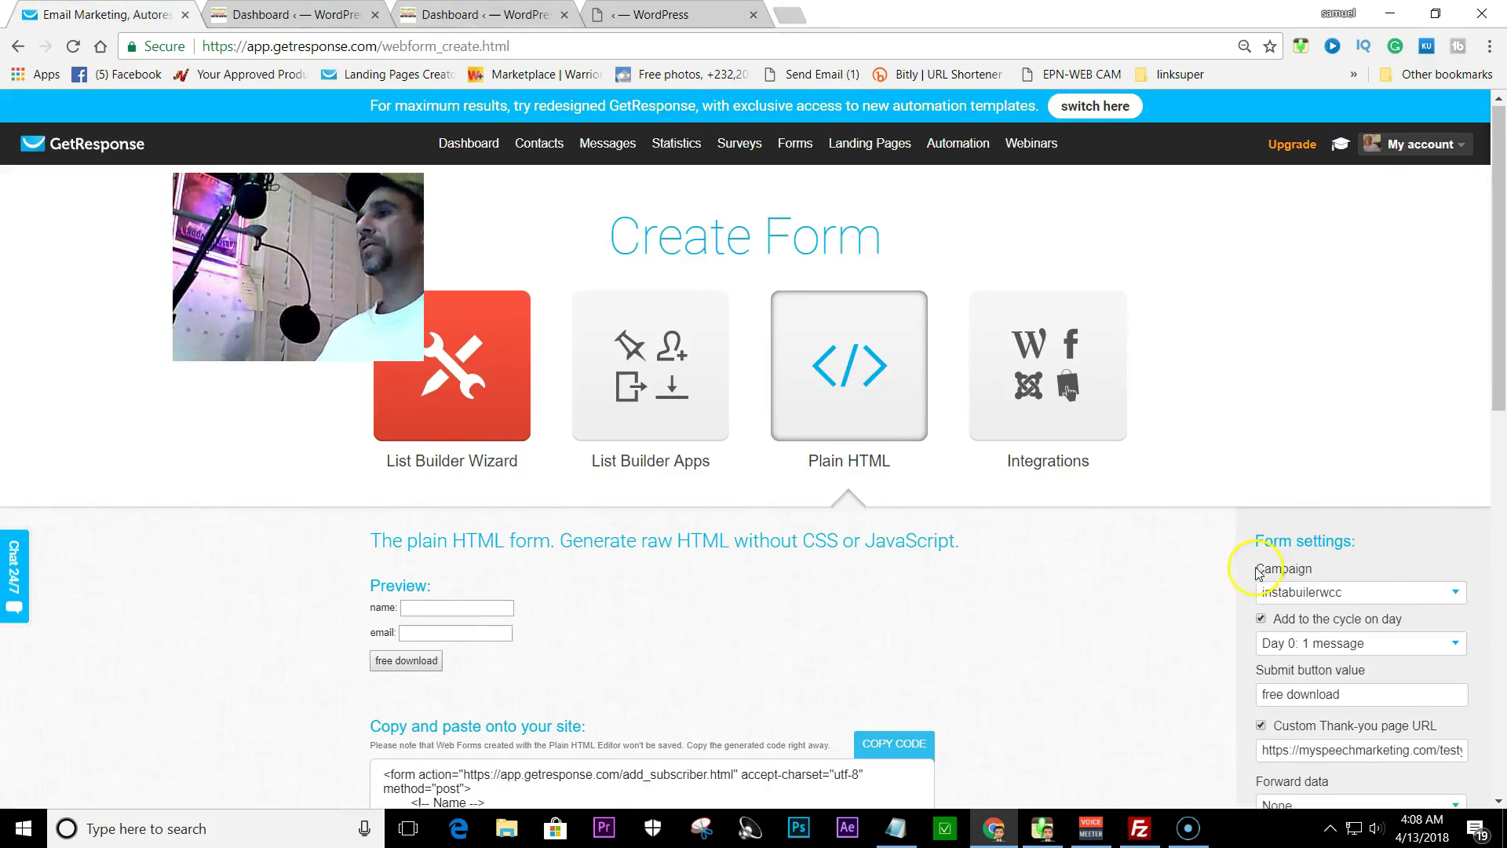
scroll(1043, 565, "down", 3)
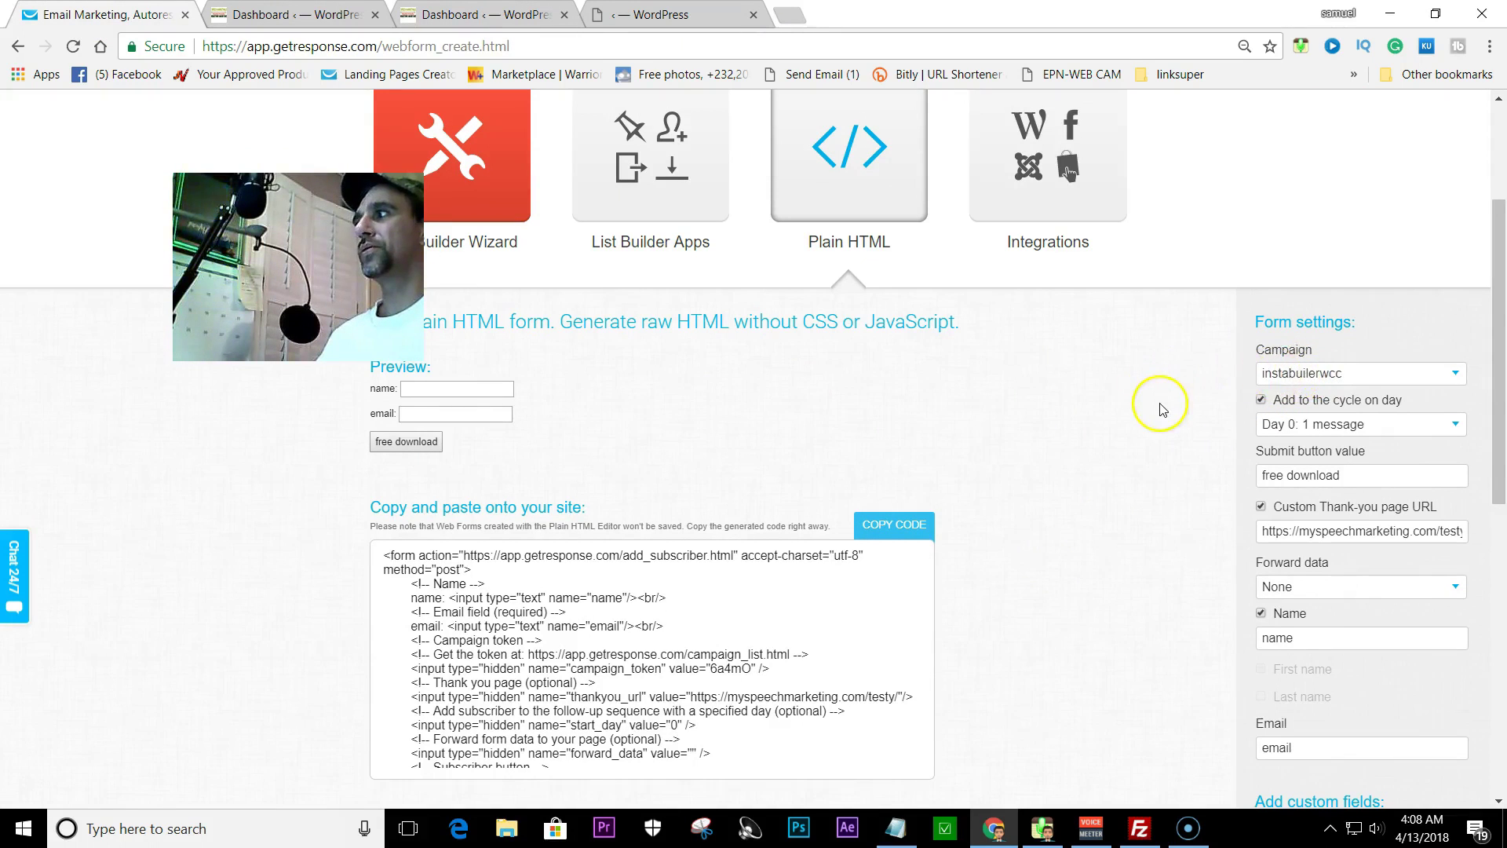
scroll(1154, 403, "up", 3)
left_click(469, 146)
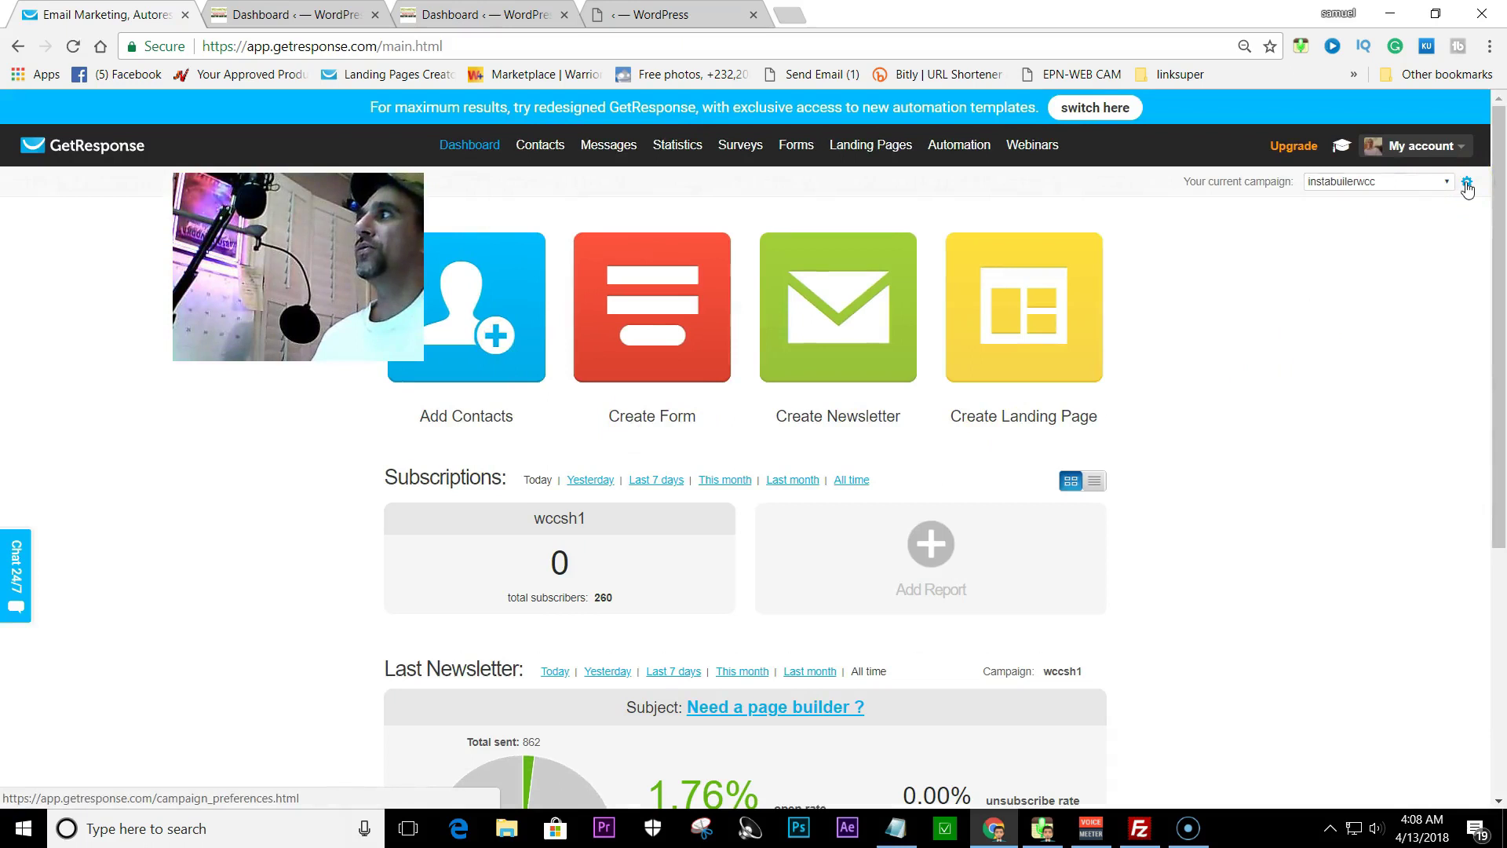
left_click(1466, 181)
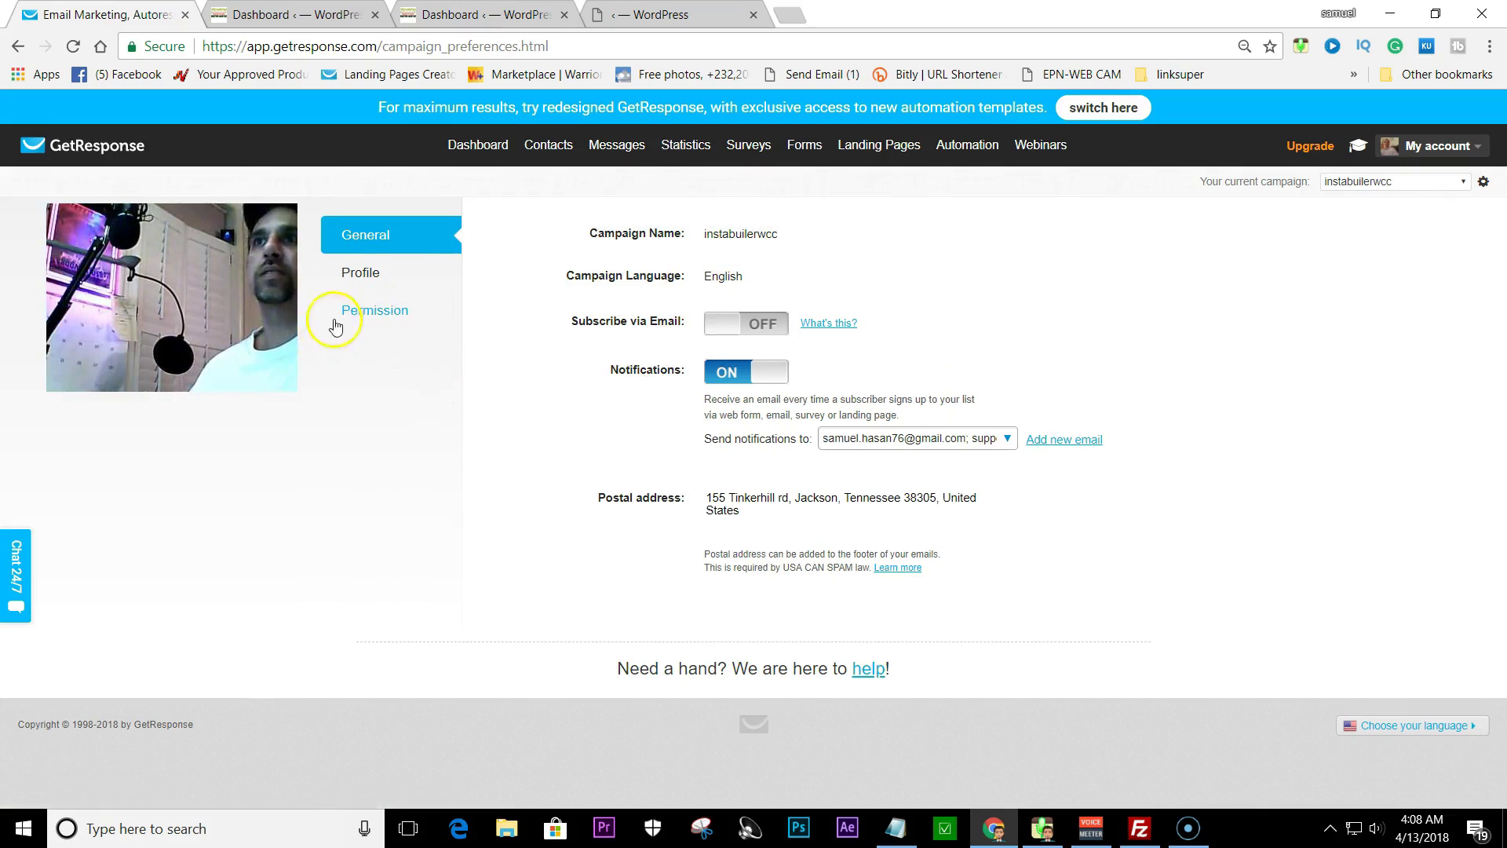
- Under Permission, edit the confirmation message and try the newsletter v.7 body template
left_click(403, 317)
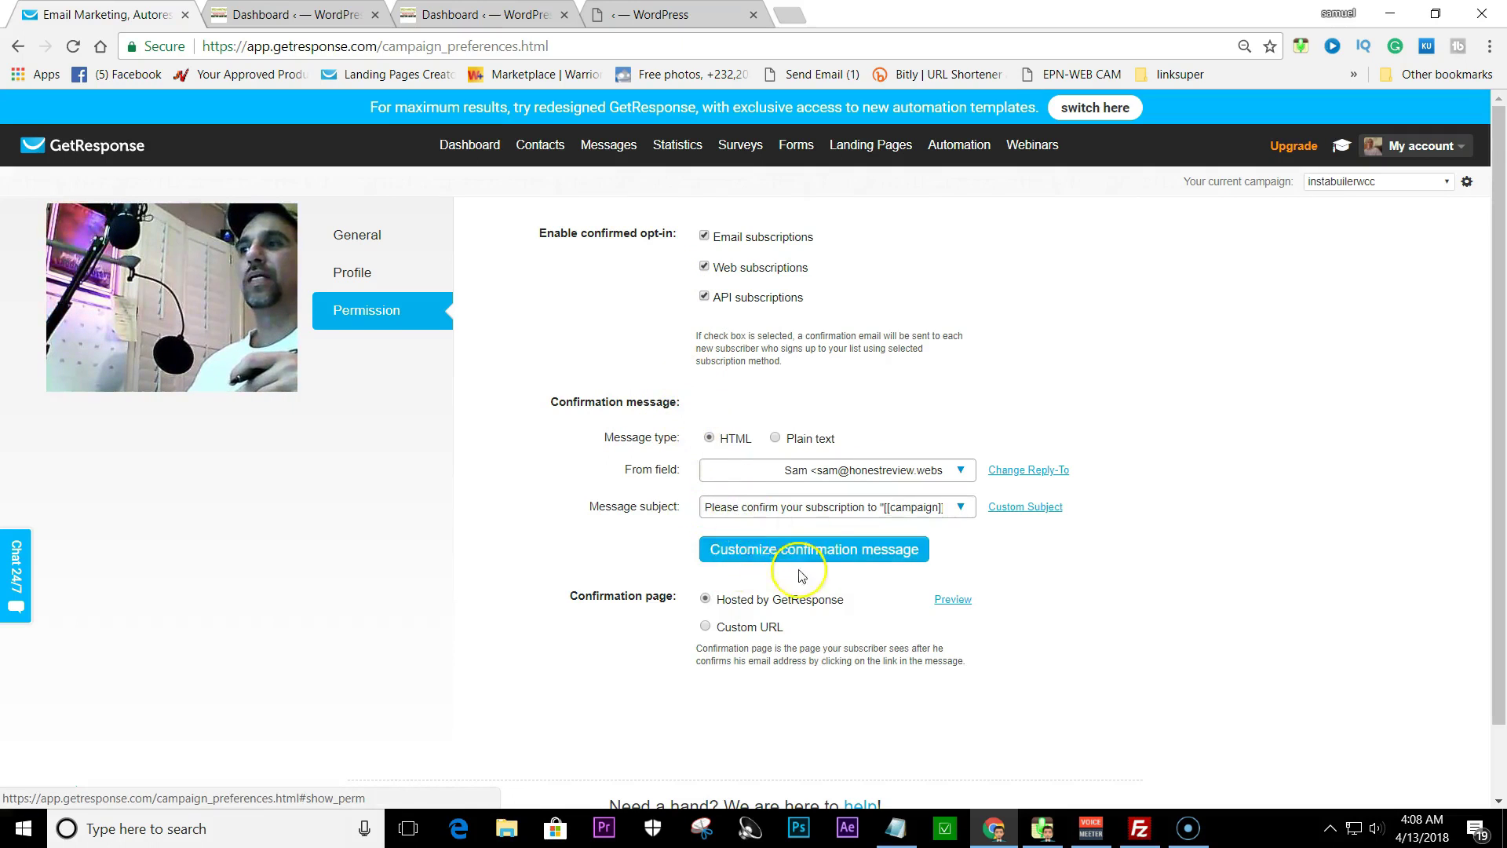
scroll(749, 542, "down", 1)
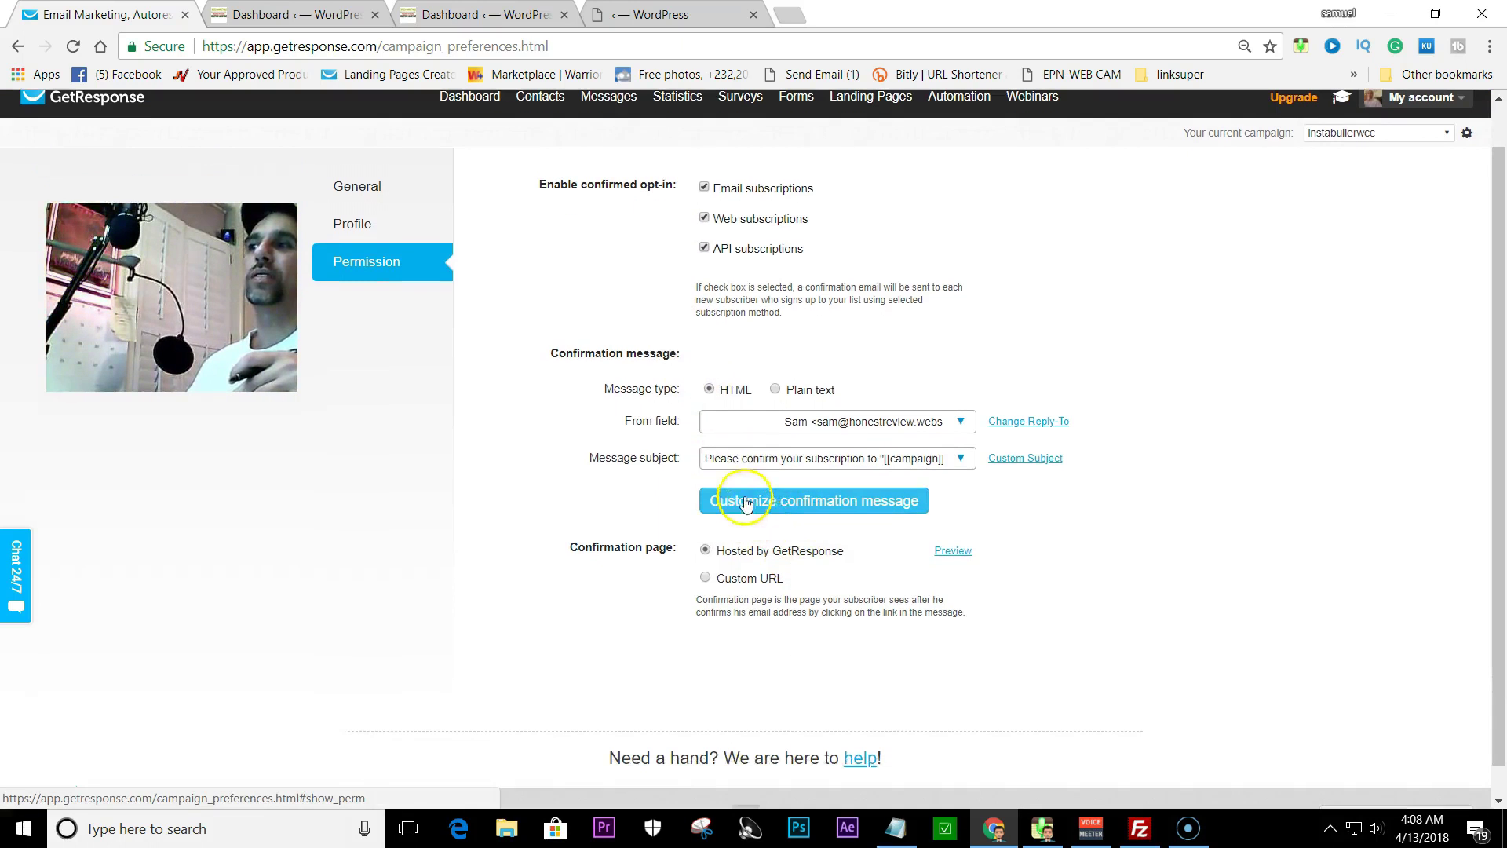
left_click(800, 504)
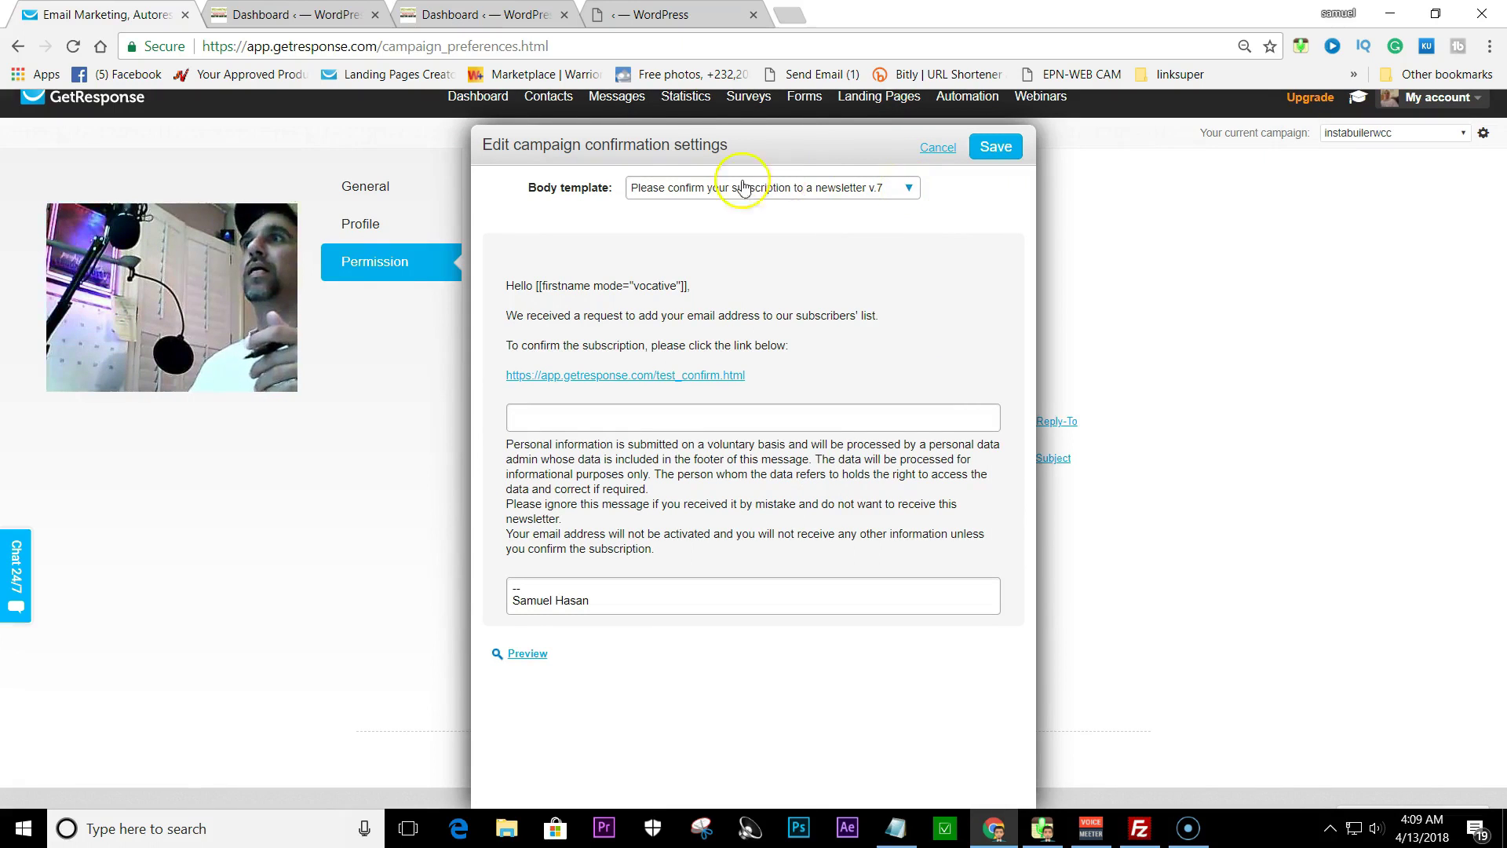
left_click(910, 188)
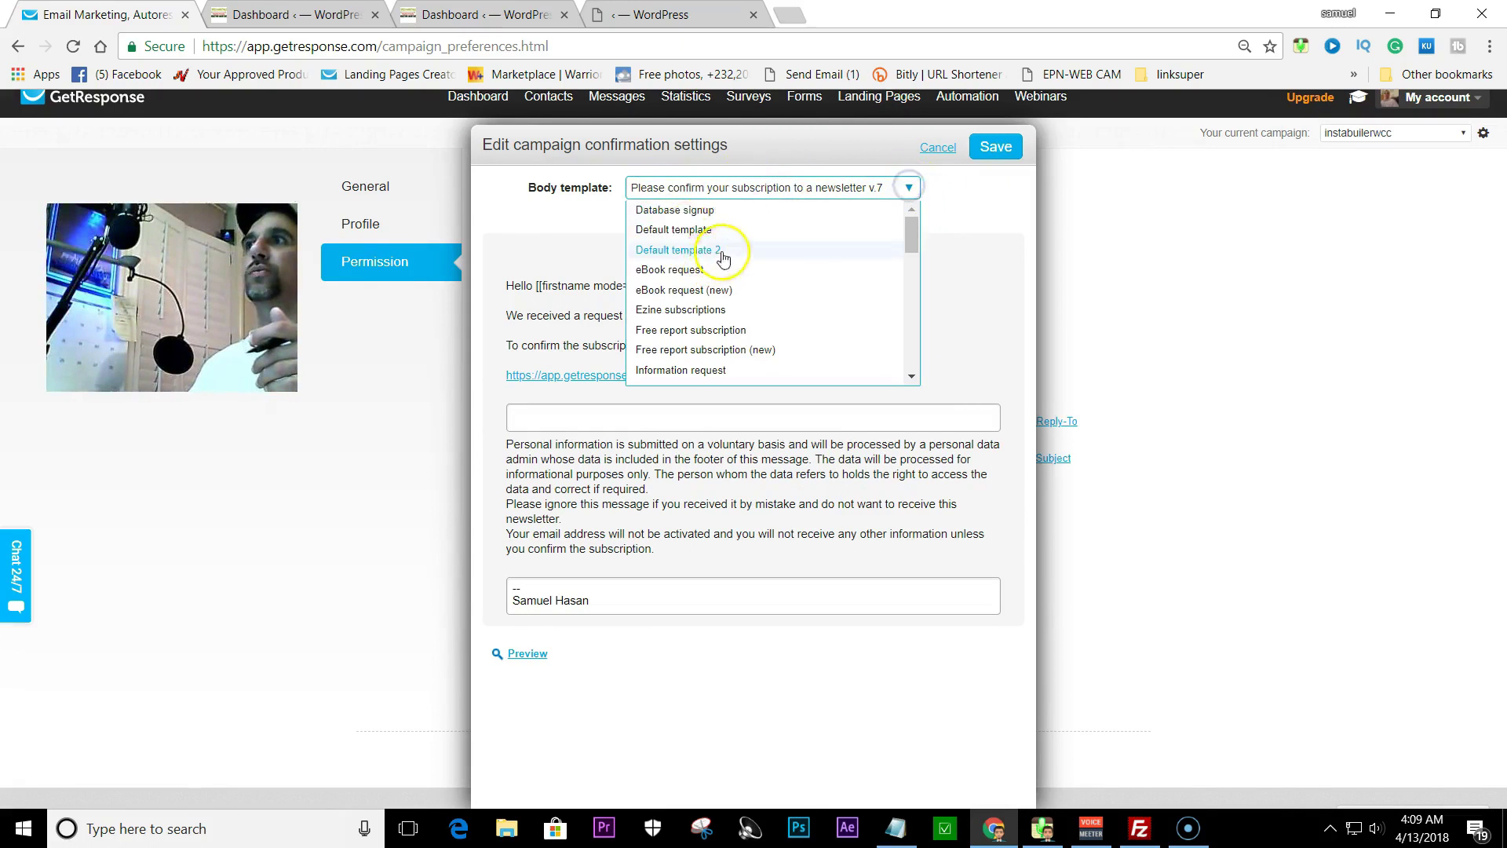
left_click_drag(912, 228, 914, 284)
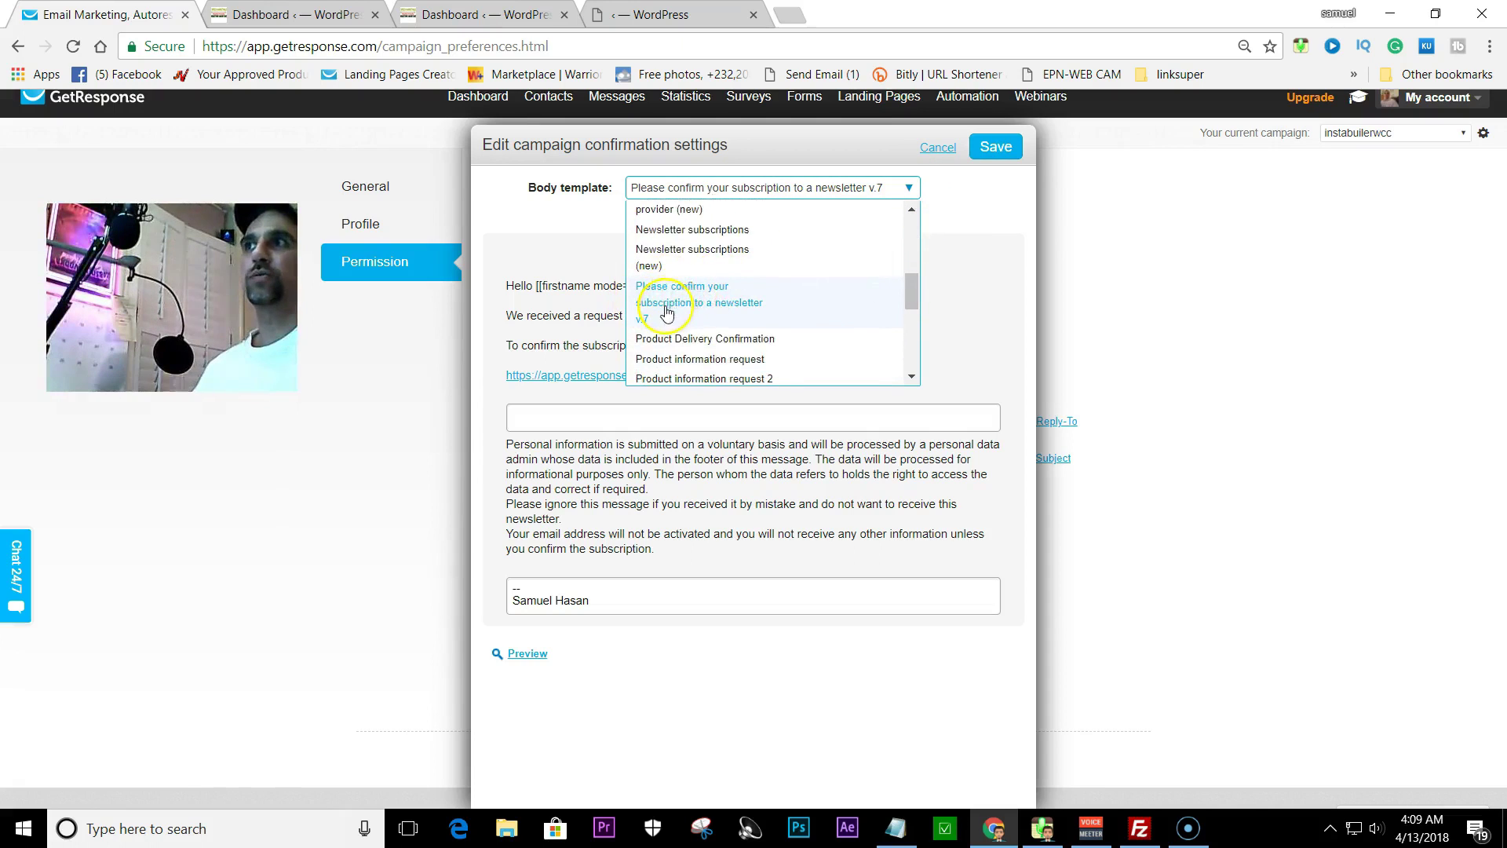
left_click(762, 292)
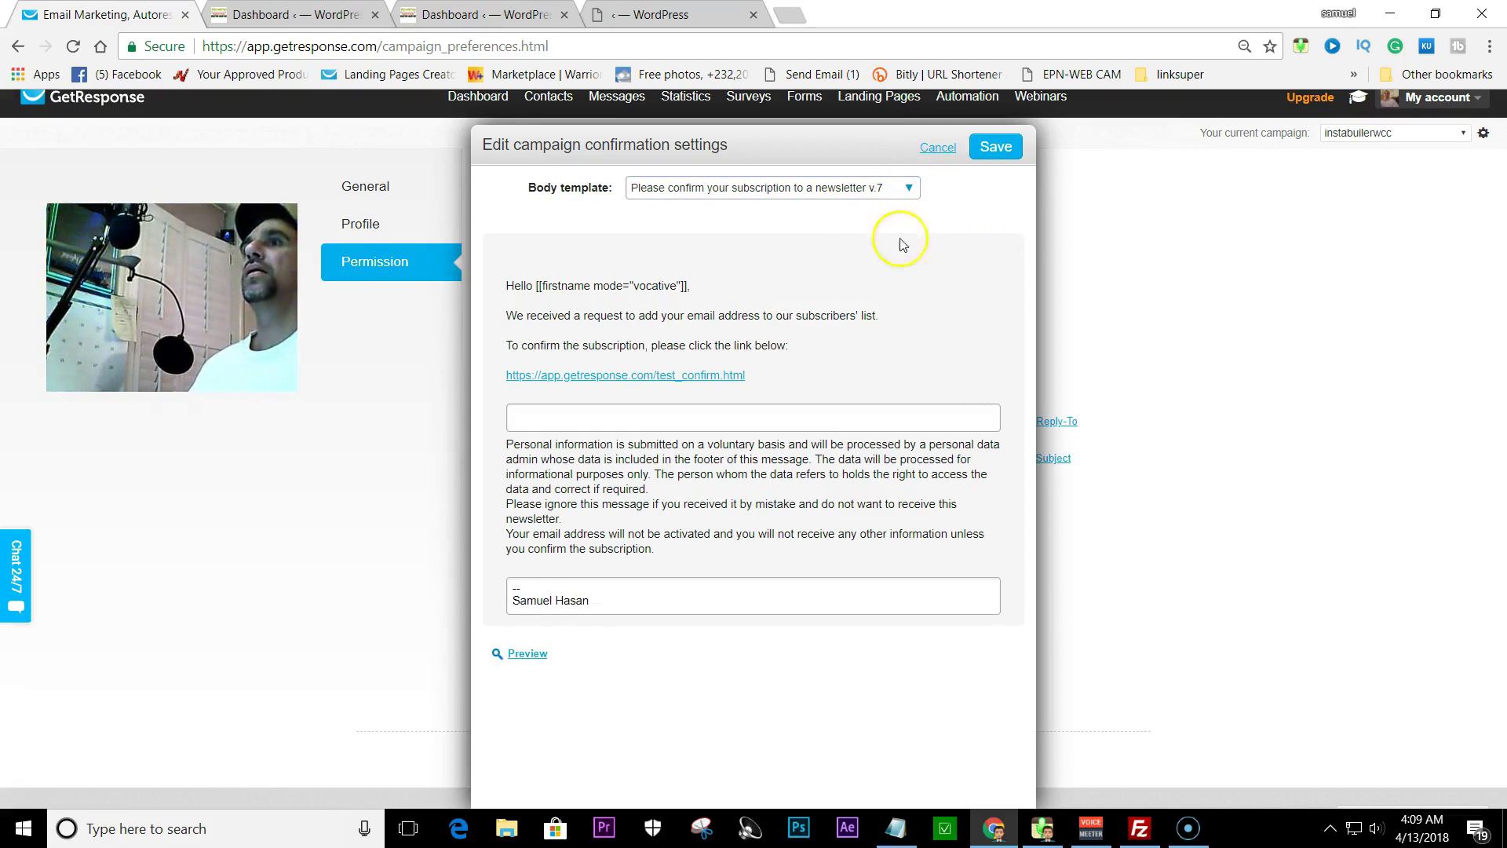
- Switch the confirmation email's body template to Default template and save it
left_click(909, 189)
scroll(776, 297, "up", 3)
scroll(702, 236, "up", 2)
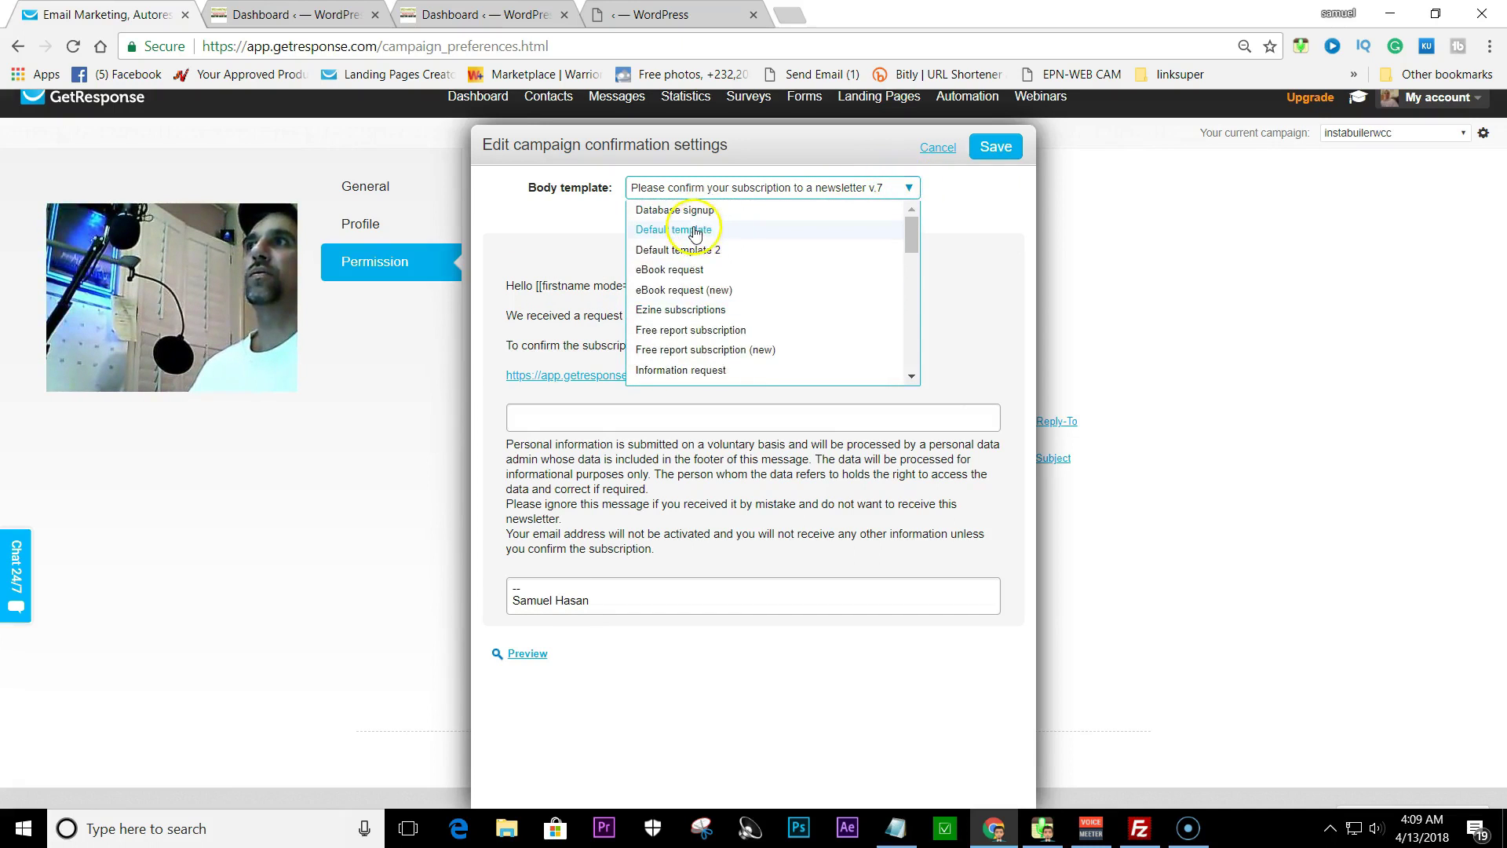
left_click(693, 229)
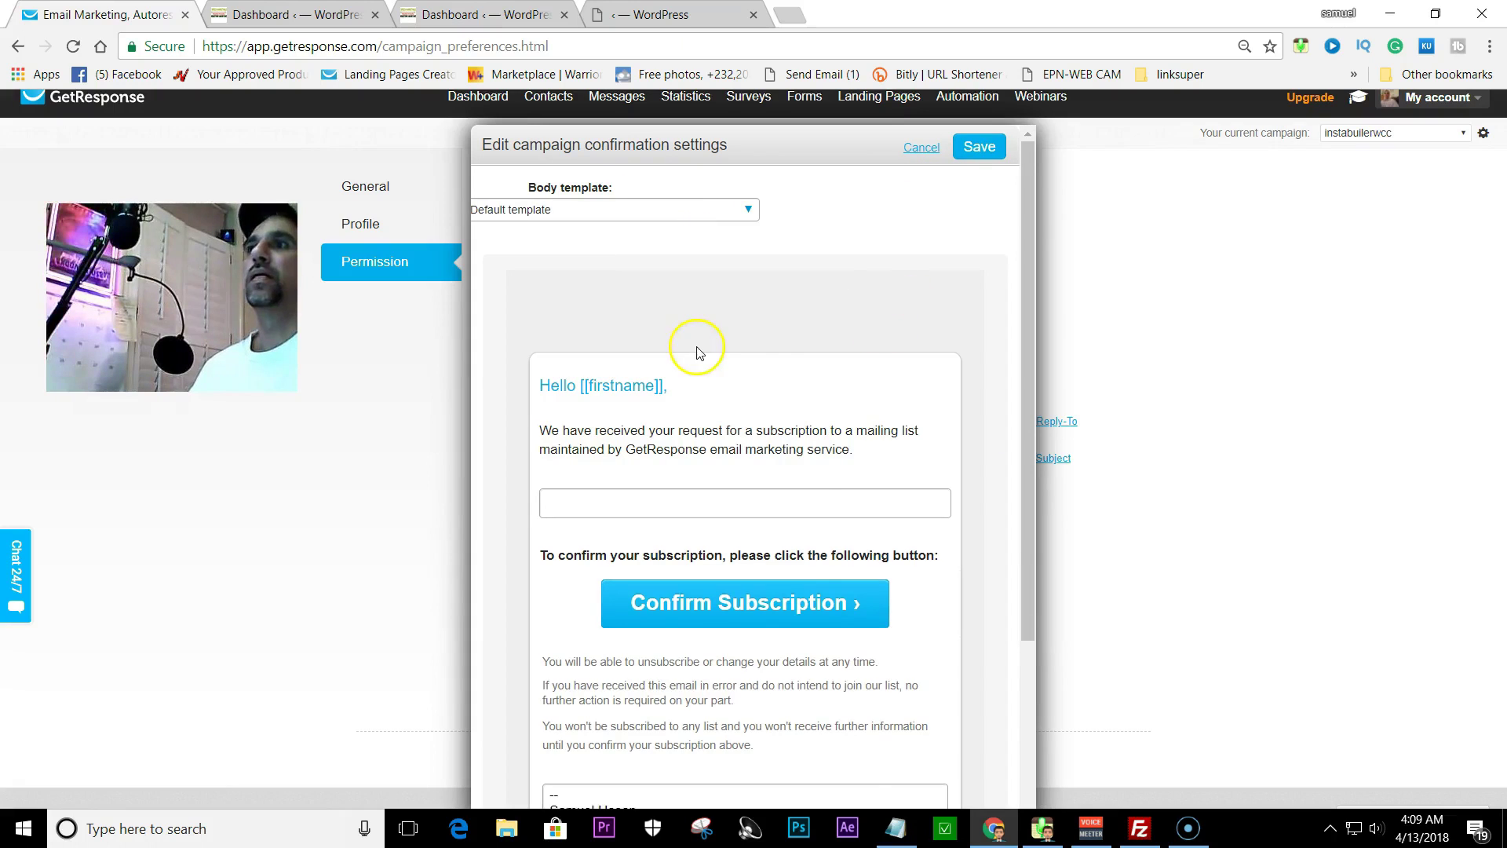
scroll(781, 383, "down", 2)
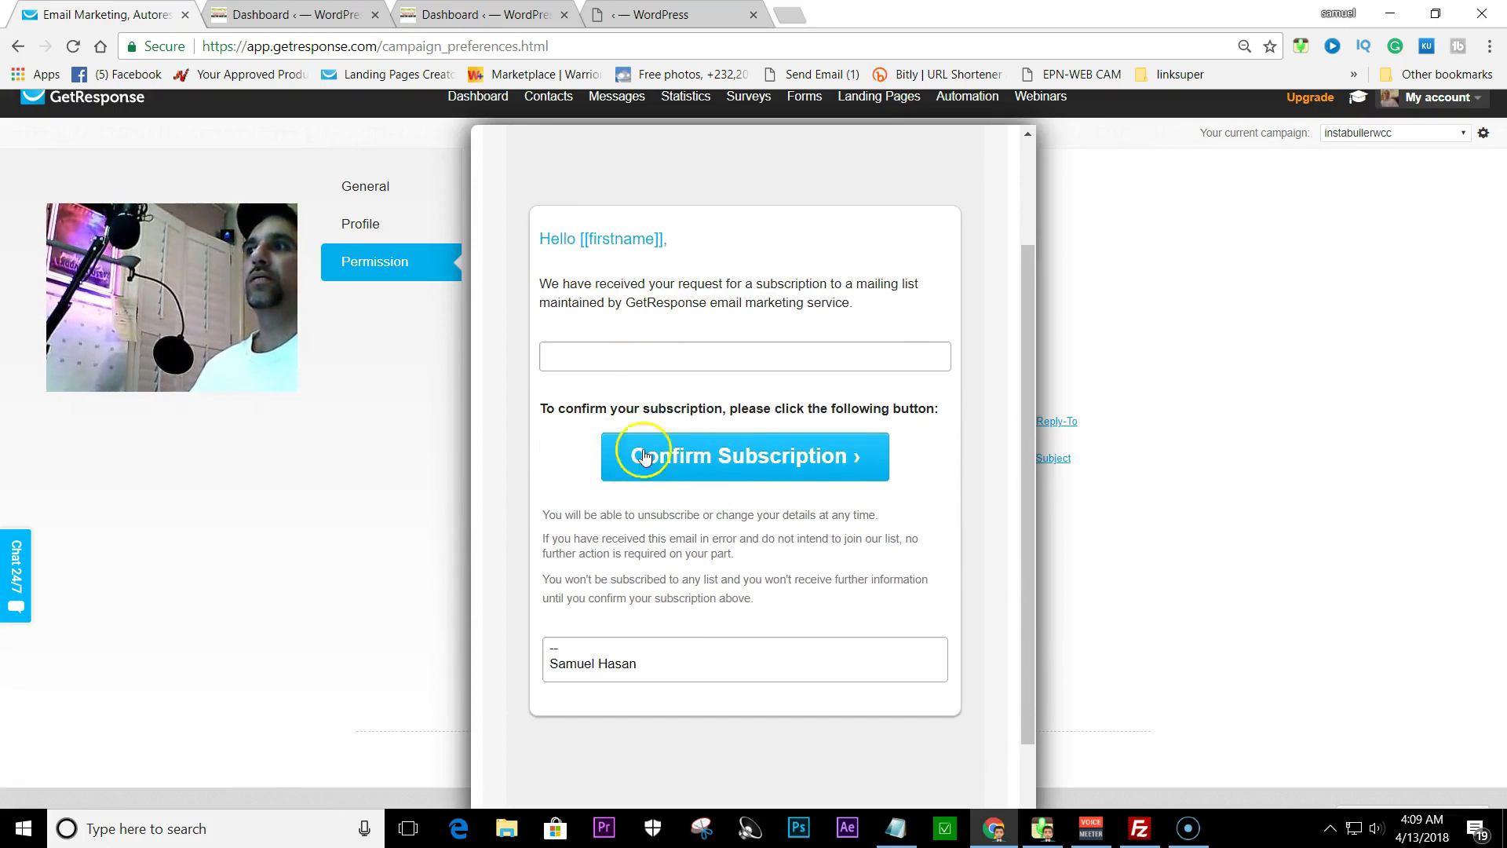
scroll(780, 376, "up", 2)
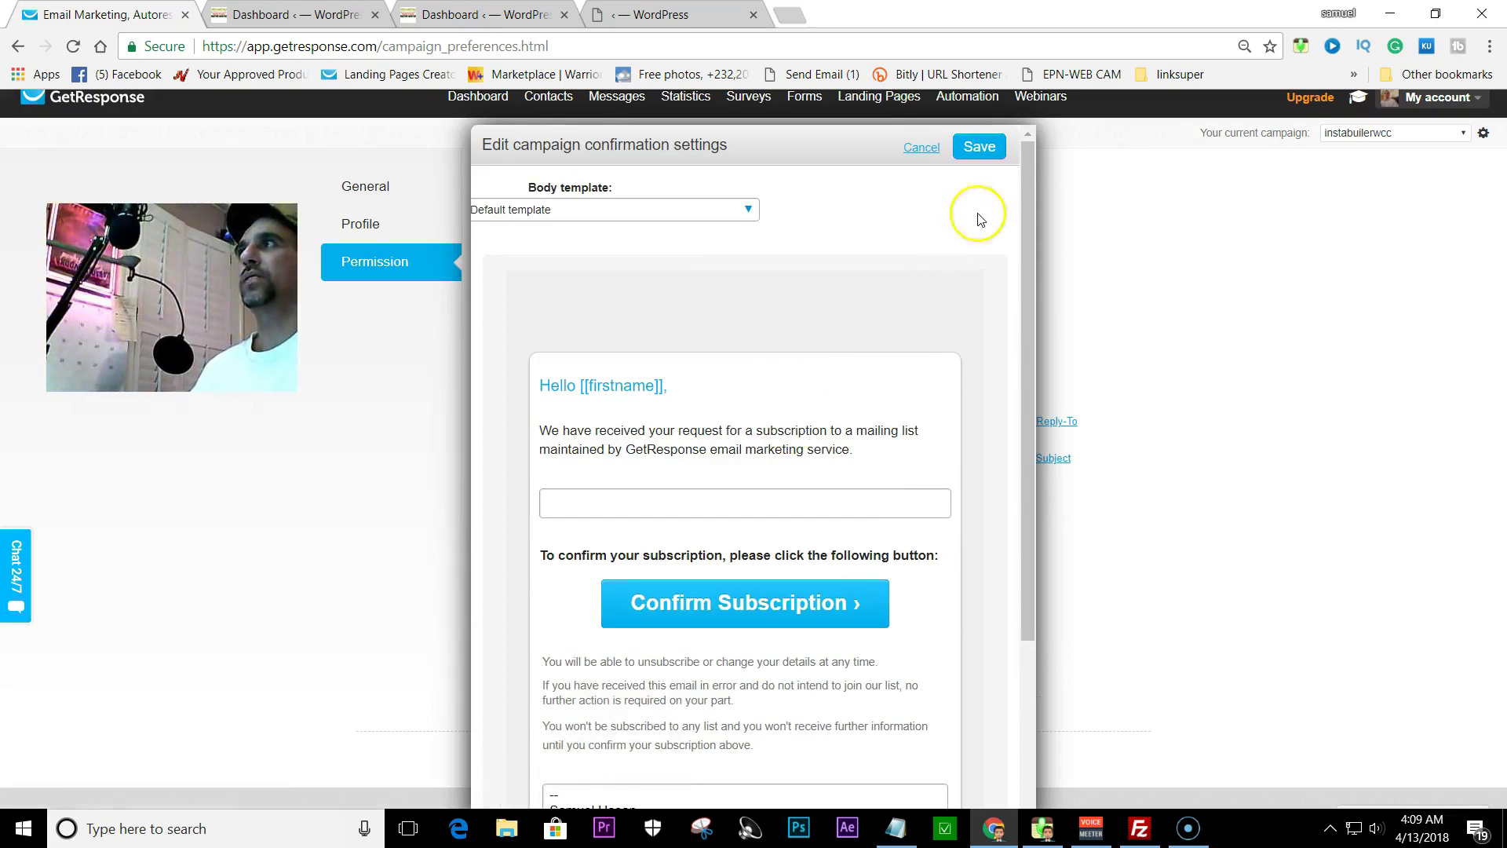
left_click(977, 149)
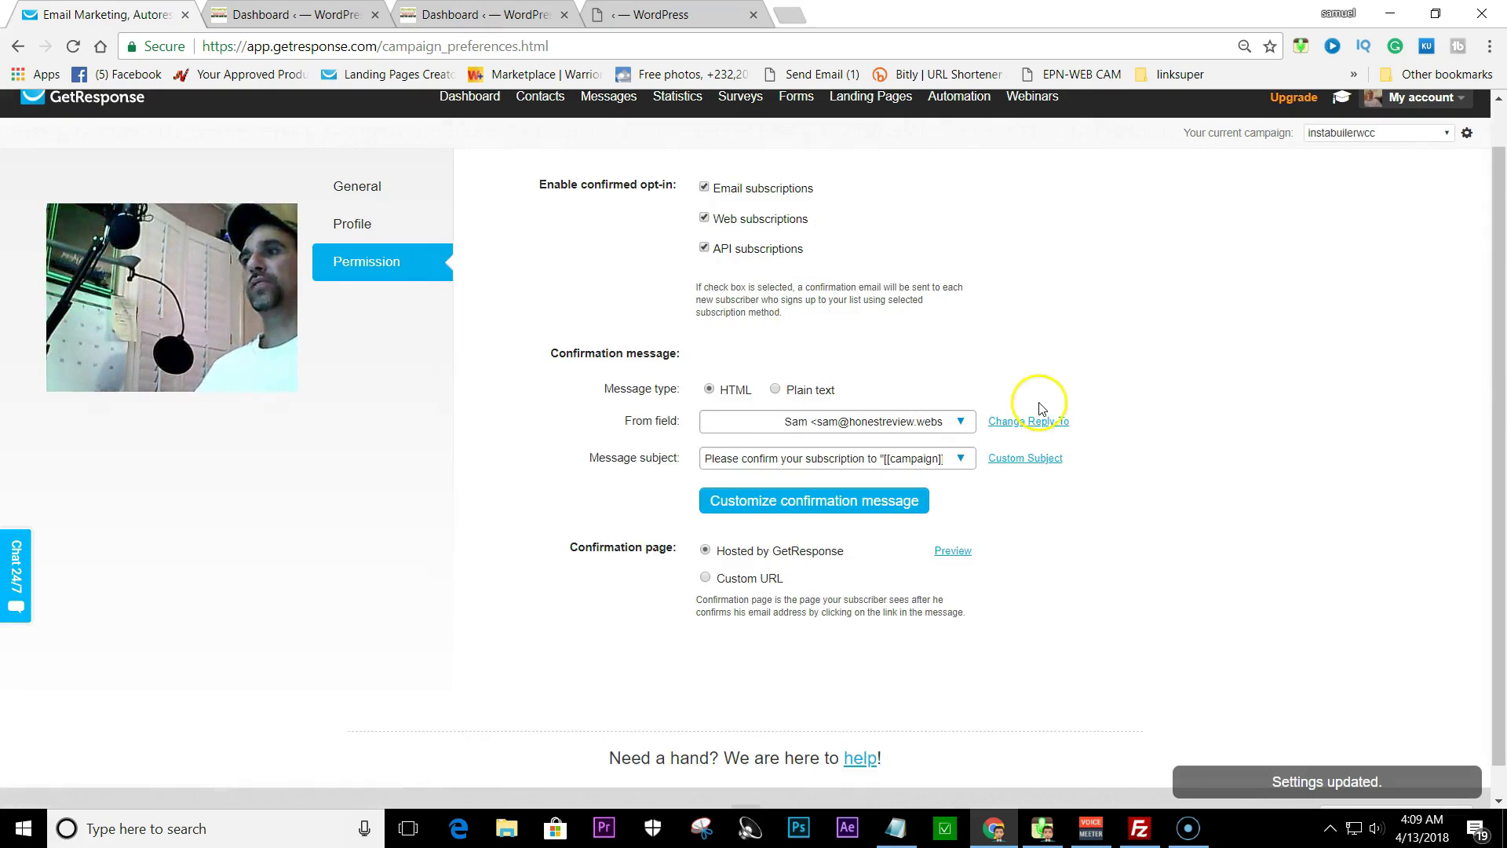
- Choose Custom URL for the confirmation page and get the PDF link from the note
scroll(1036, 404, "down", 1)
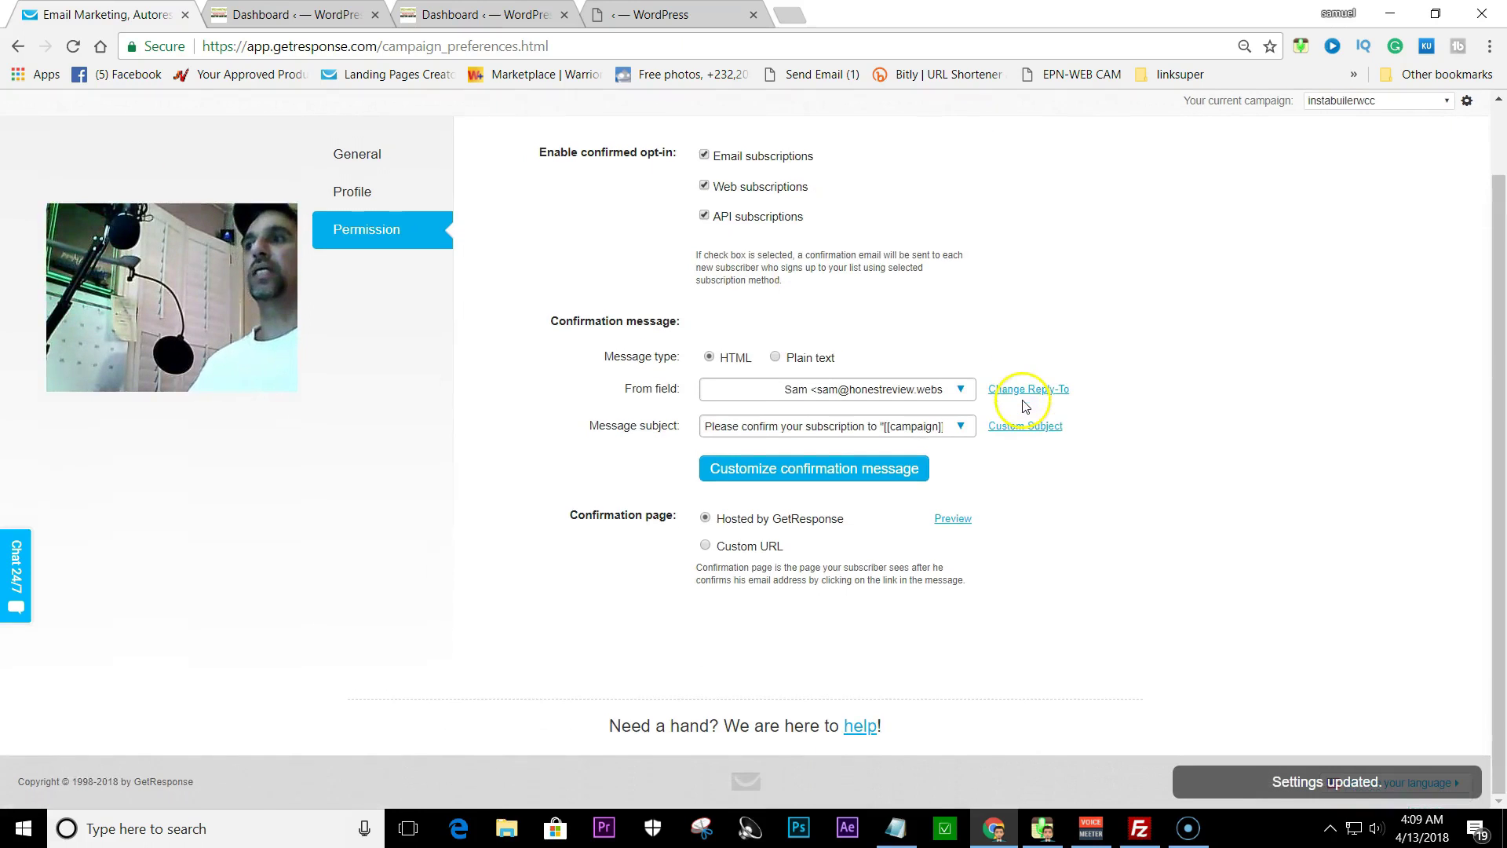
left_click(707, 545)
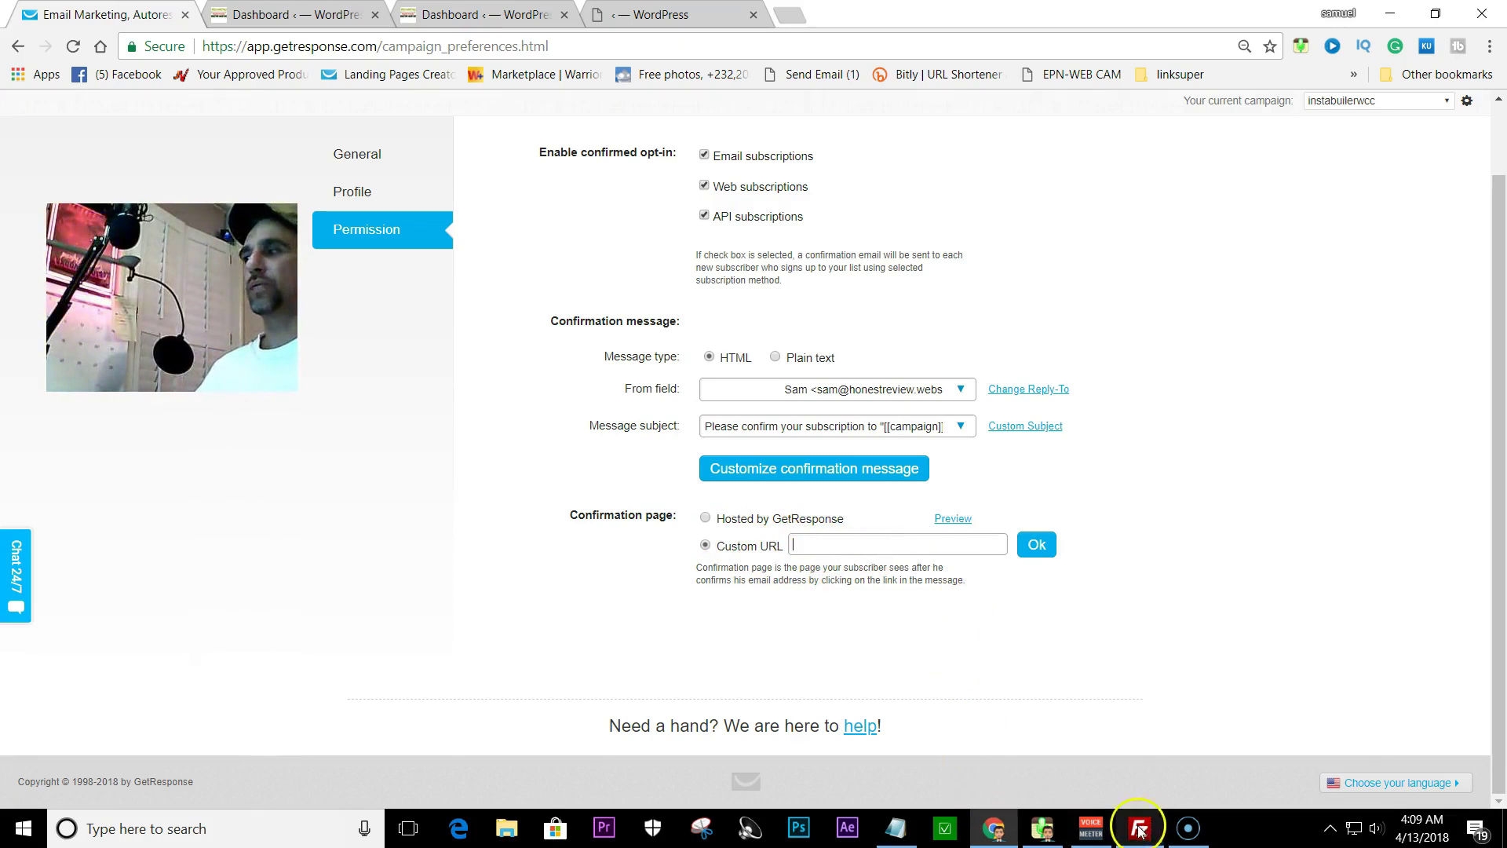
left_click(892, 826)
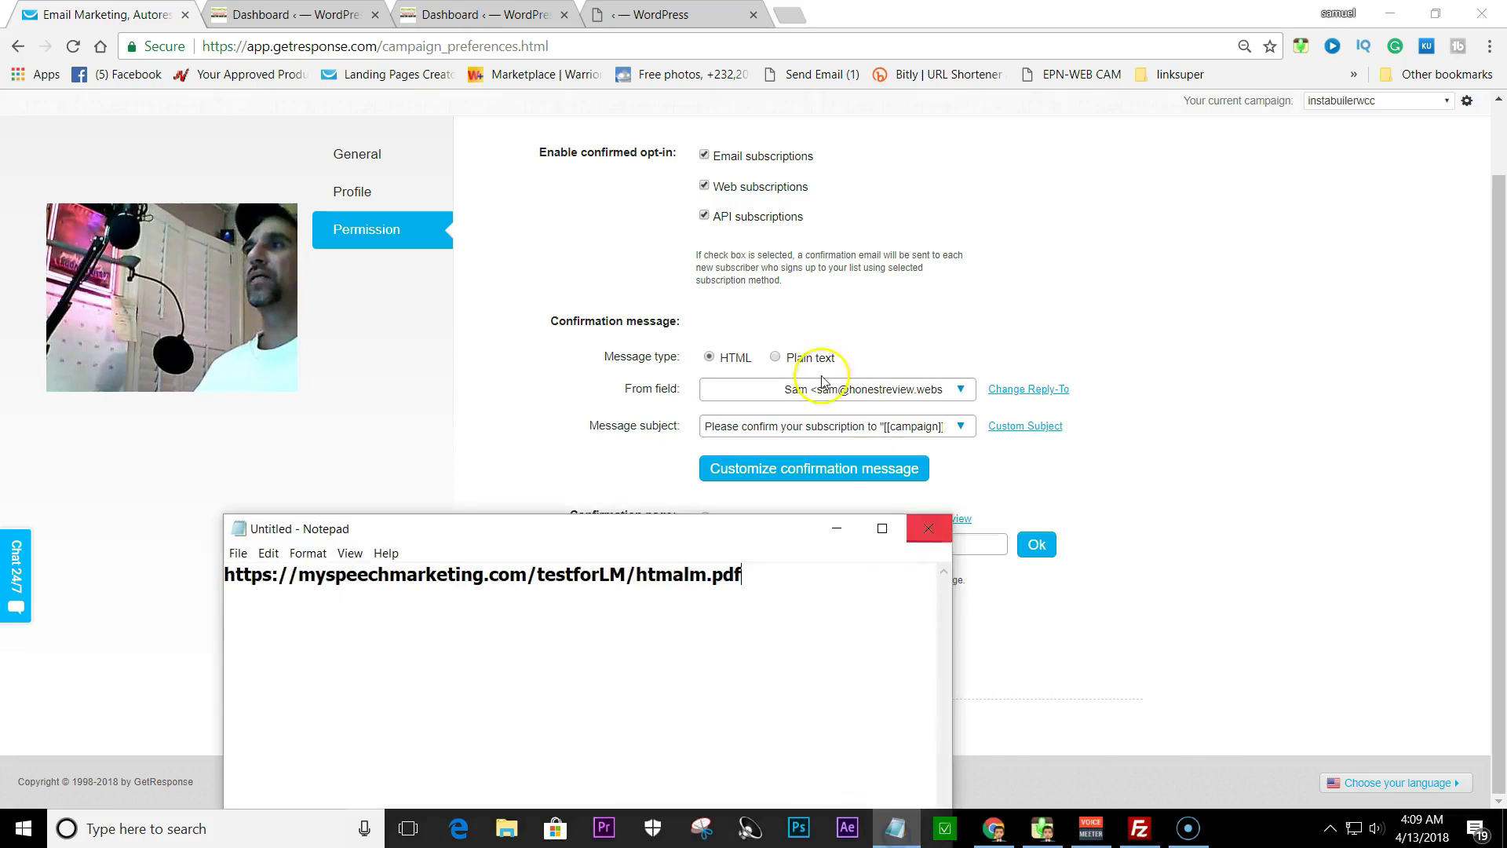
left_click_drag(750, 576, 234, 577)
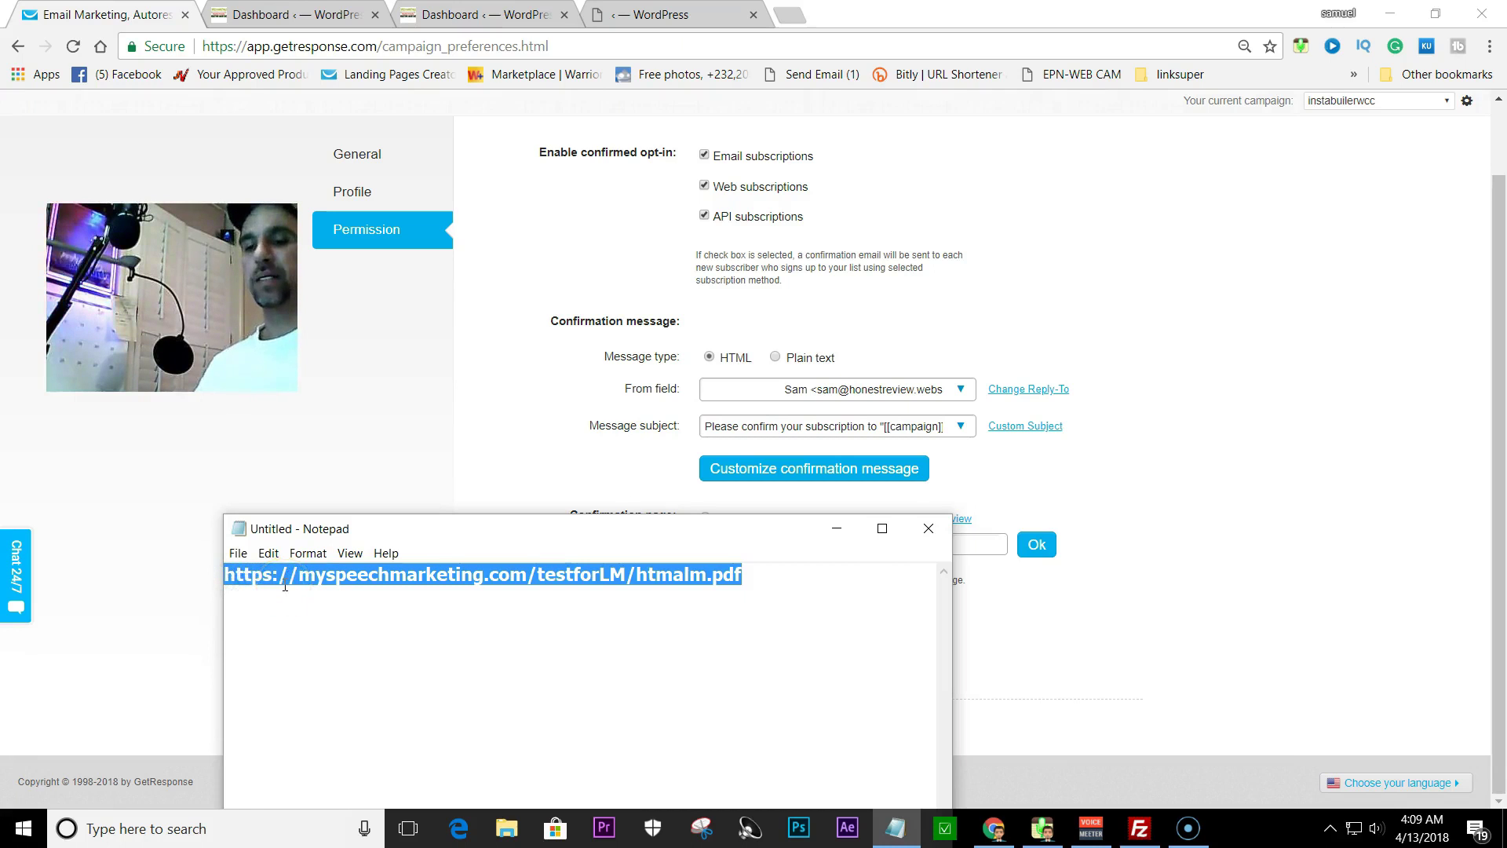
key("ctrl+v")
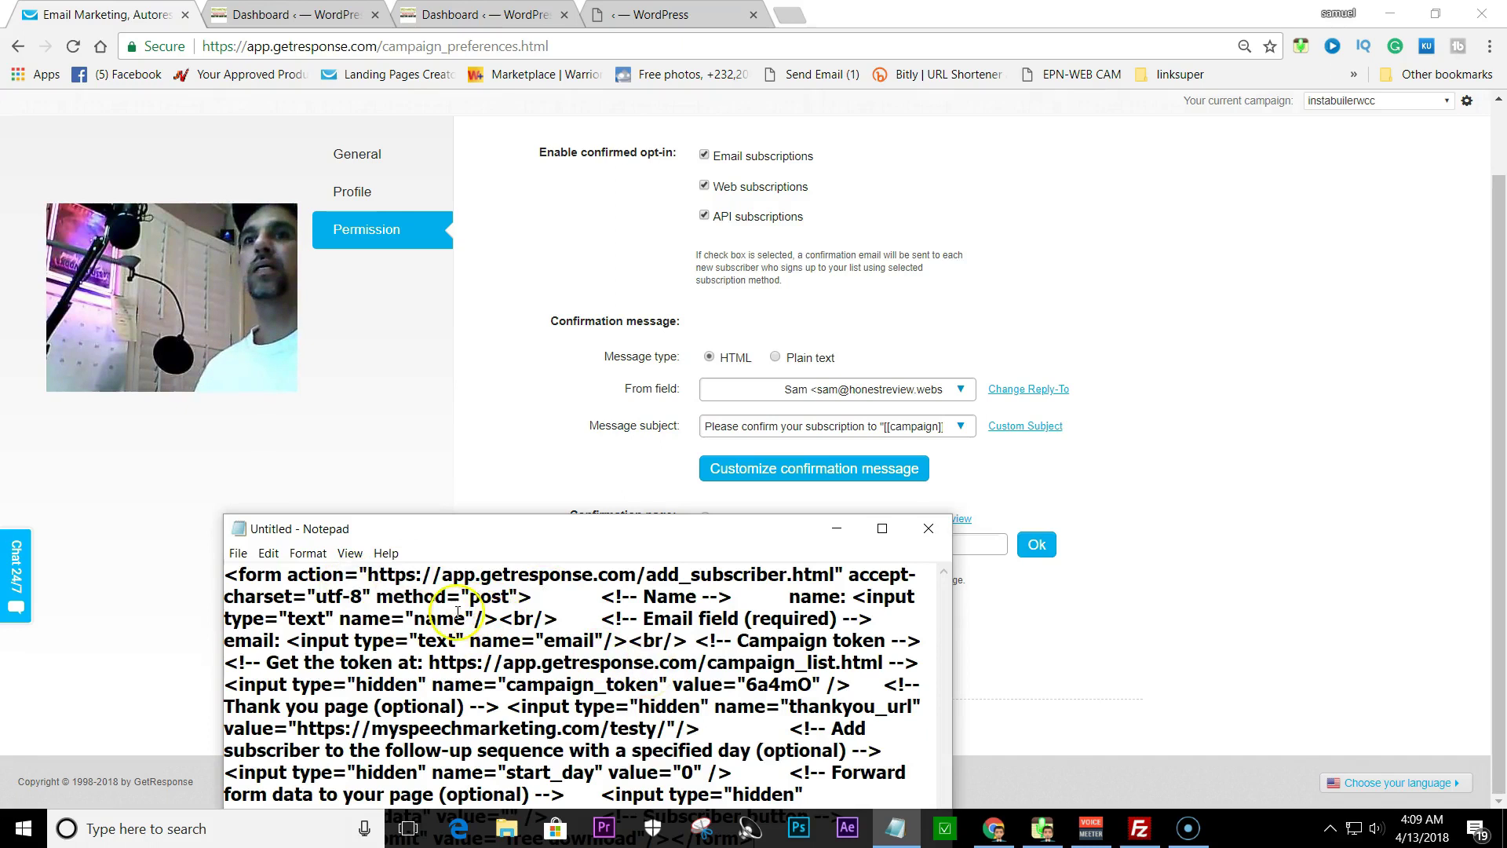
left_click(268, 553)
left_click(289, 574)
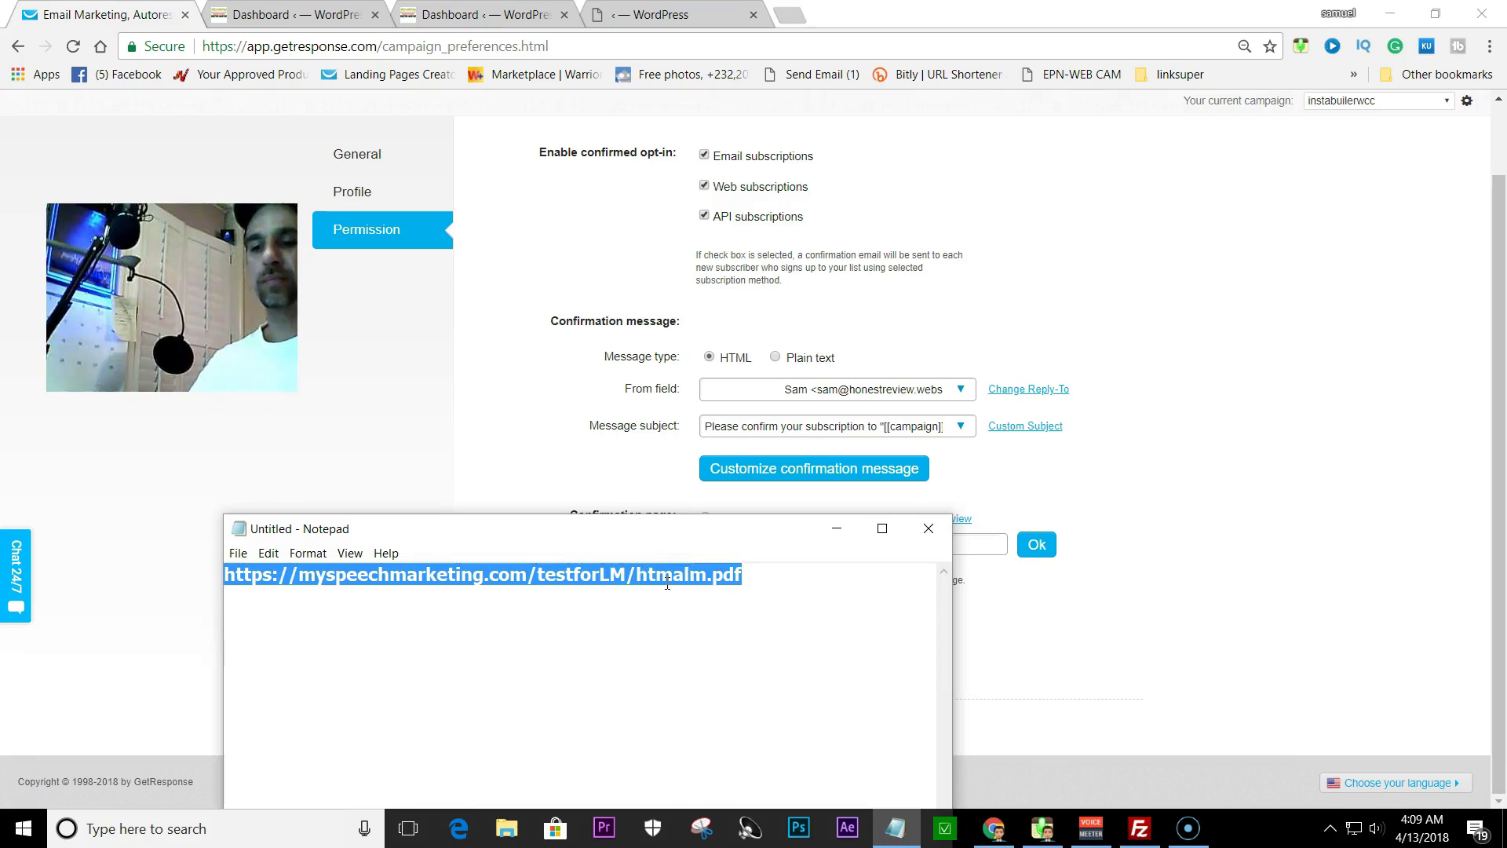
left_click(837, 534)
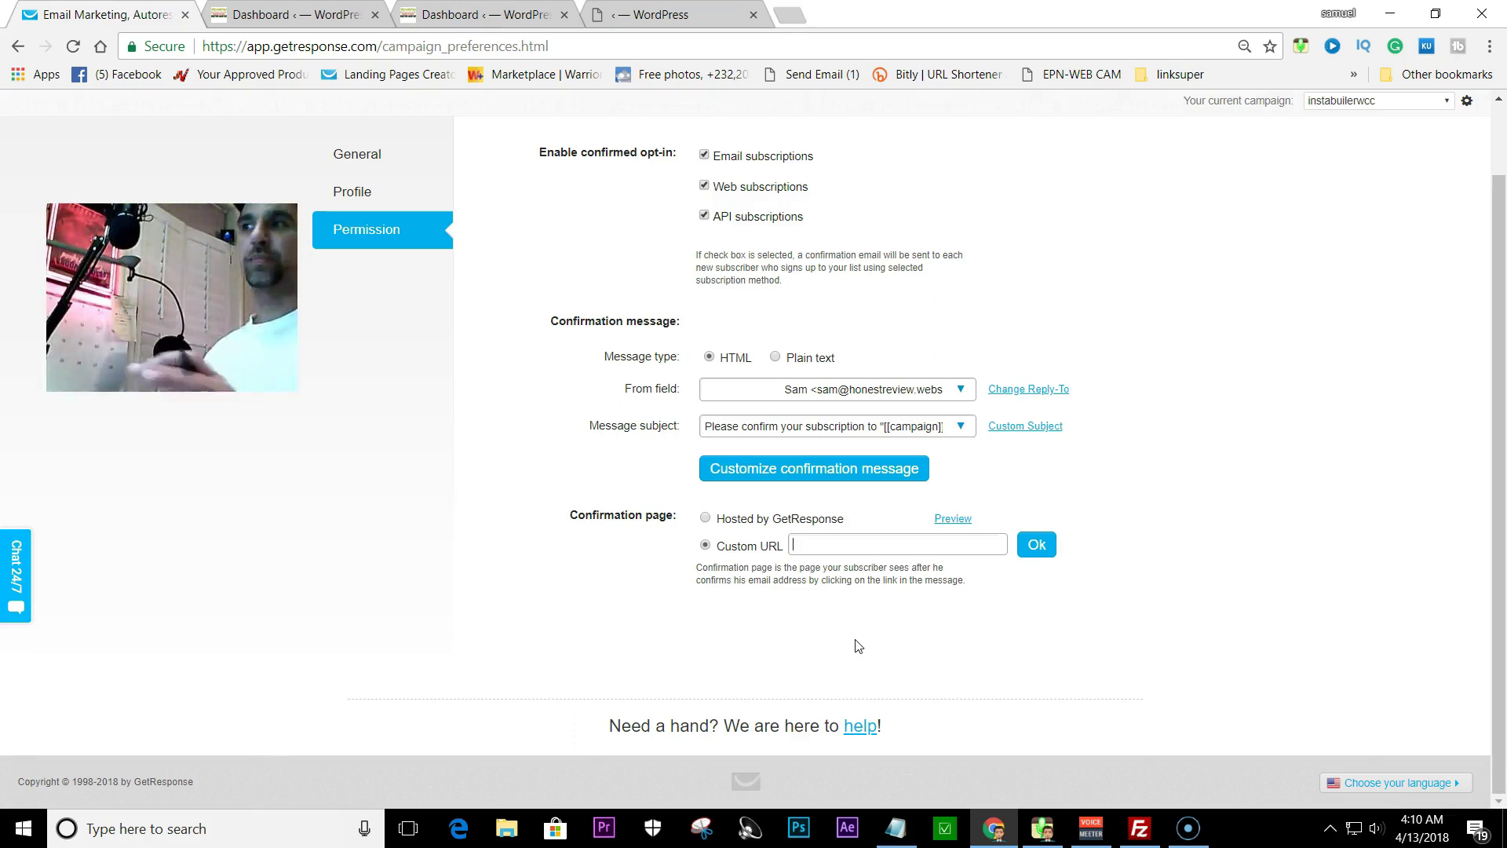
- Paste the testforLM PDF link as the custom confirmation URL and save the setting
left_click(798, 544)
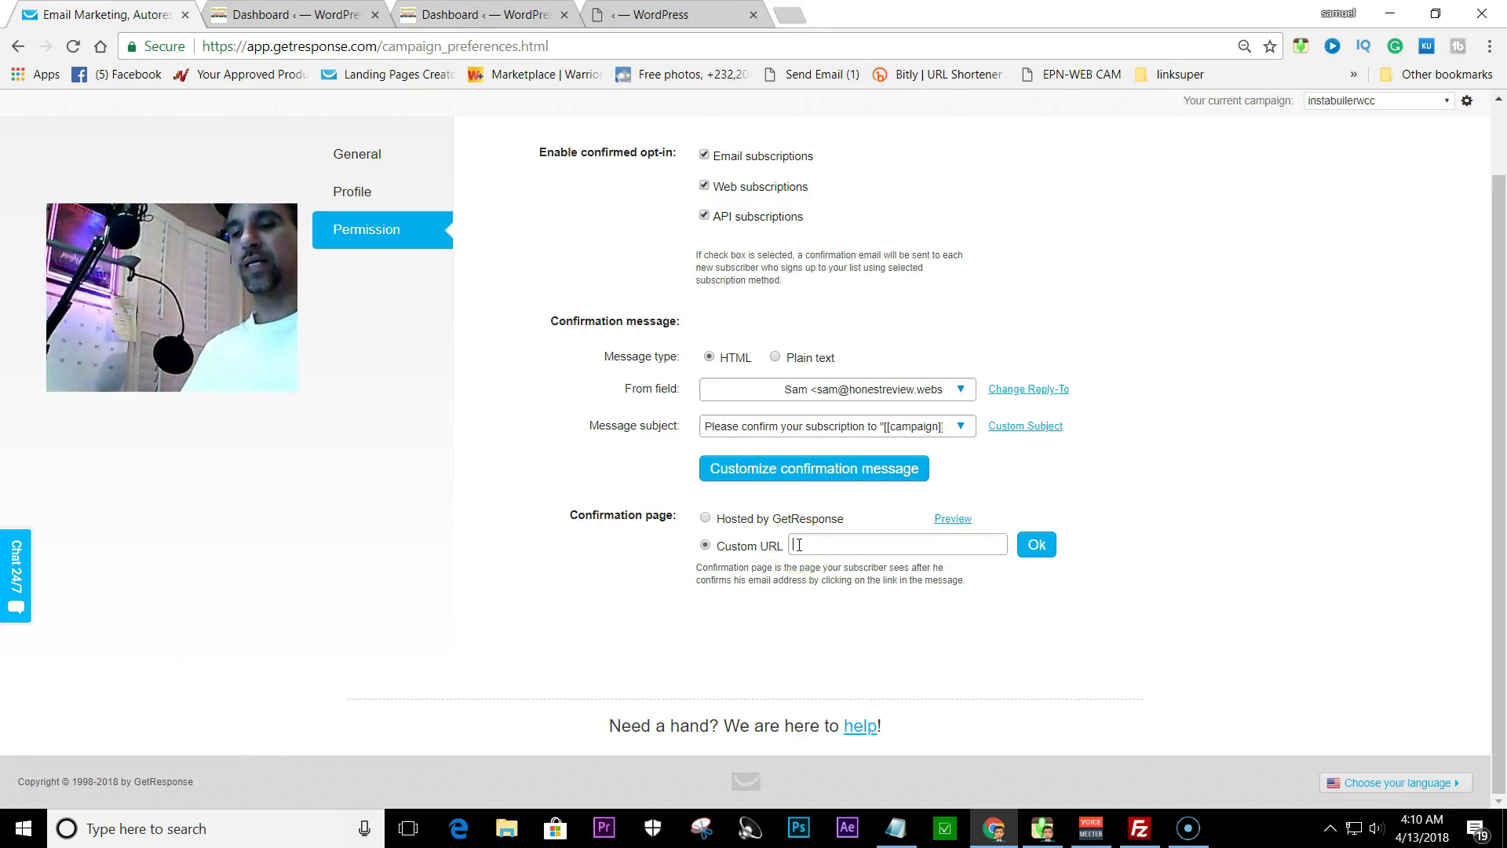
key("ctrl+v")
left_click(1036, 547)
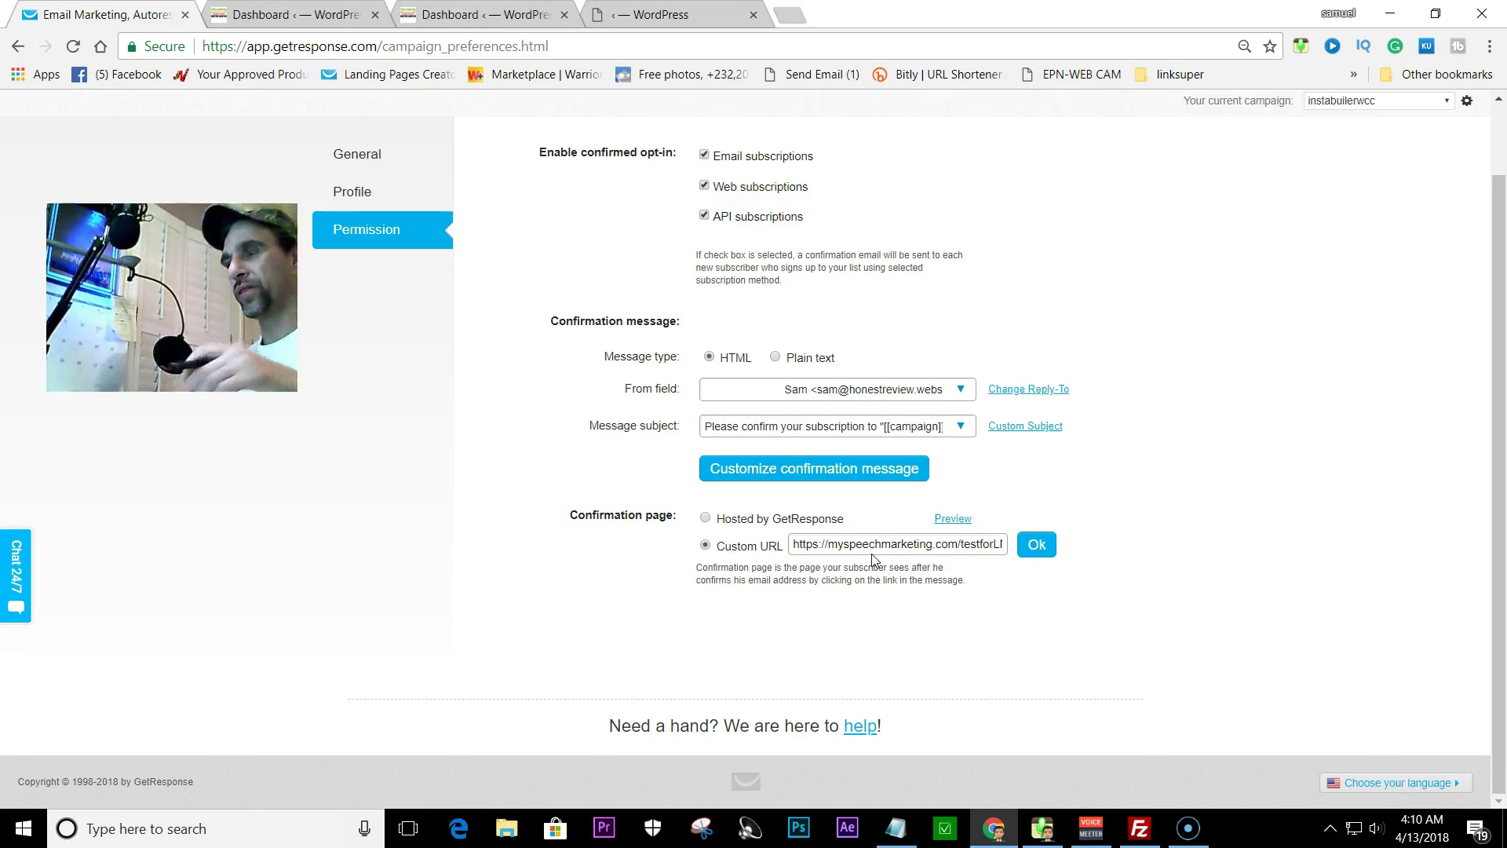
left_click(997, 563)
left_click(1035, 544)
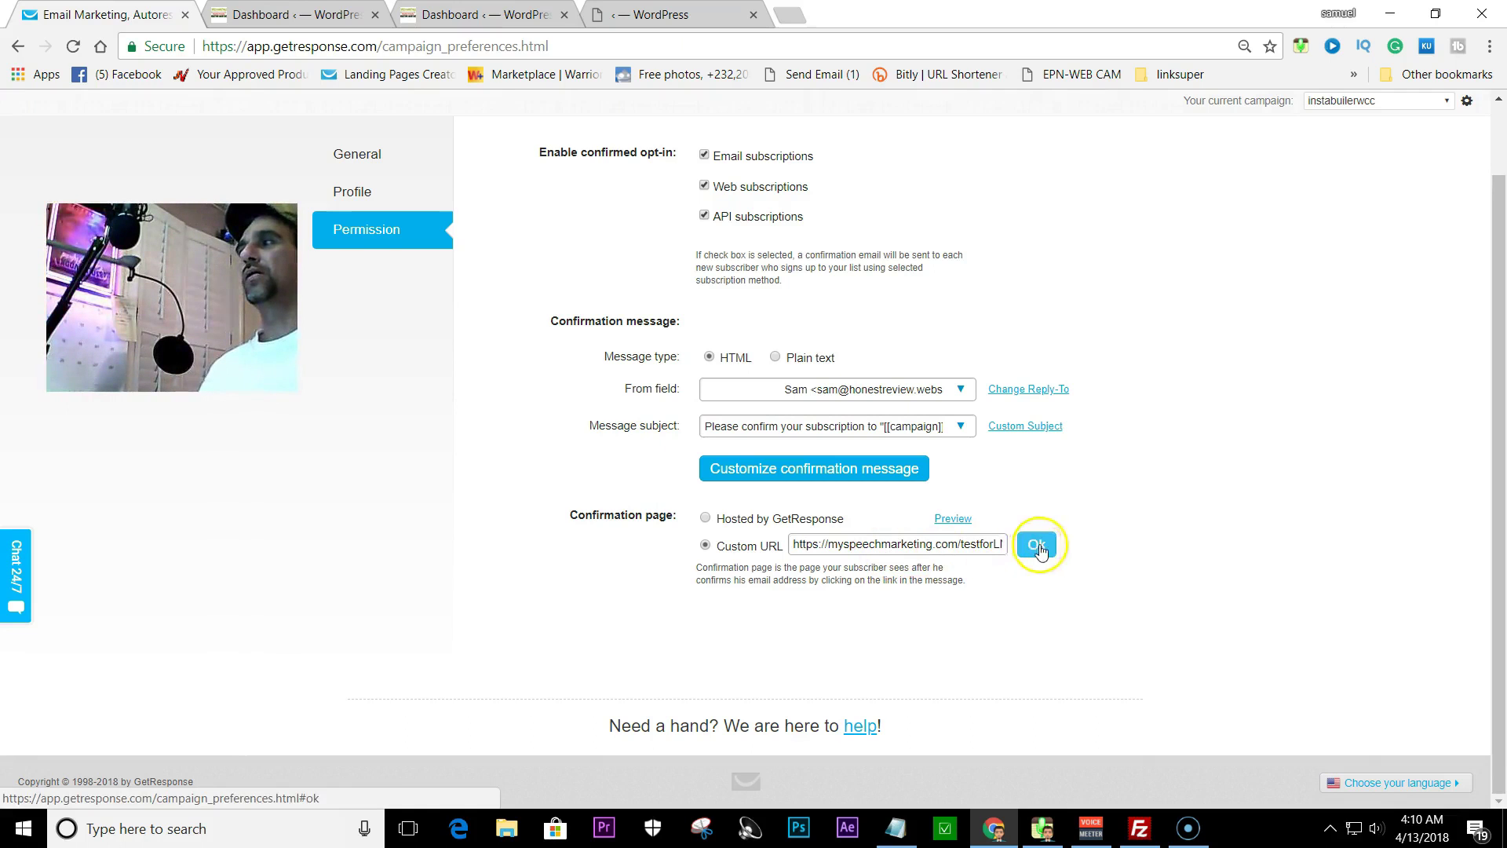
scroll(518, 376, "up", 1)
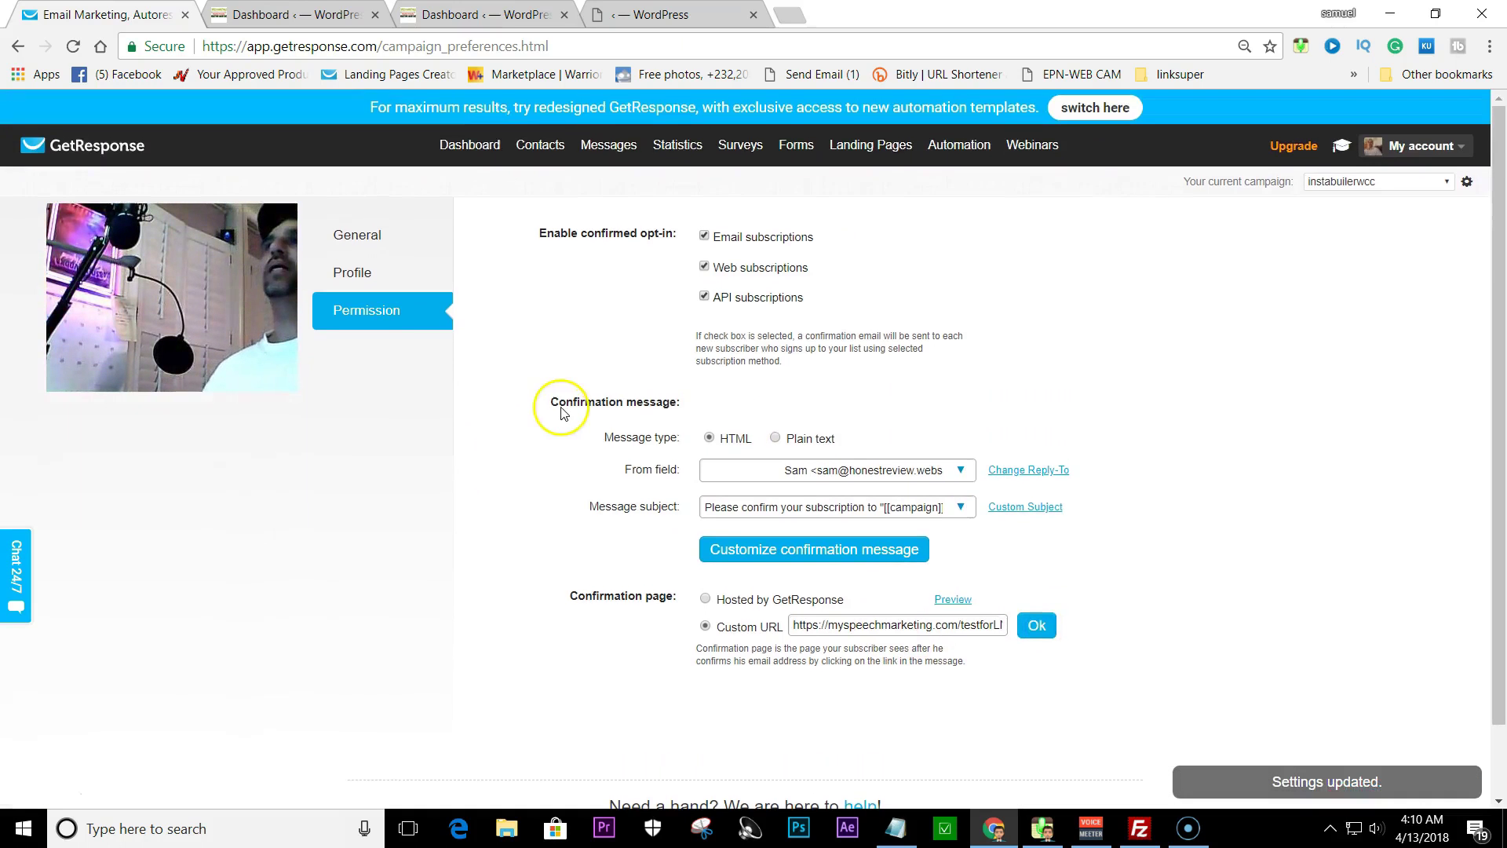
left_click(475, 146)
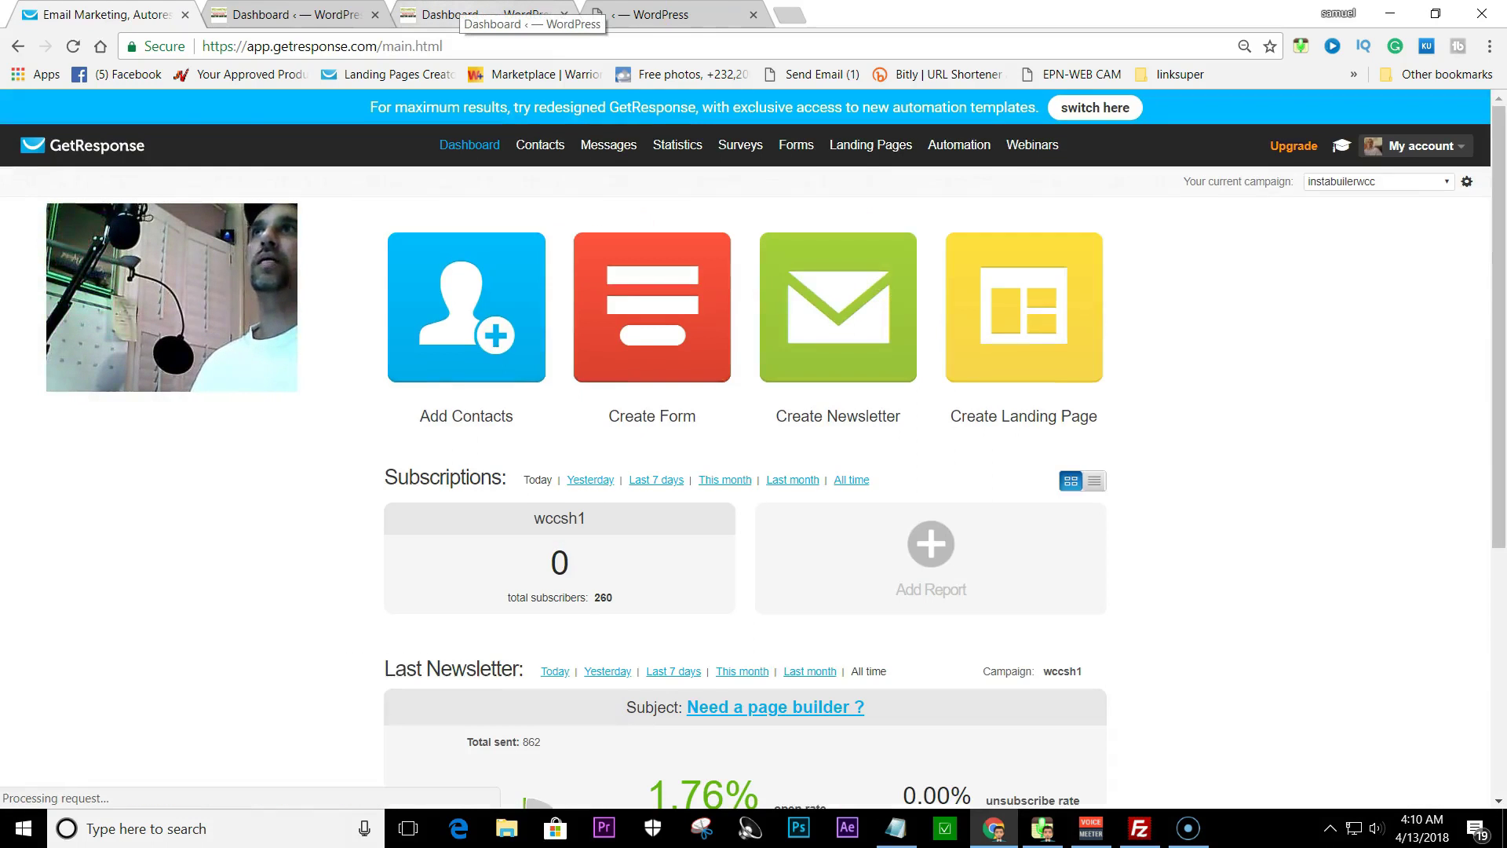
- Close the thank-you page editor tab without saving and the duplicate dashboard tab
left_click(471, 12)
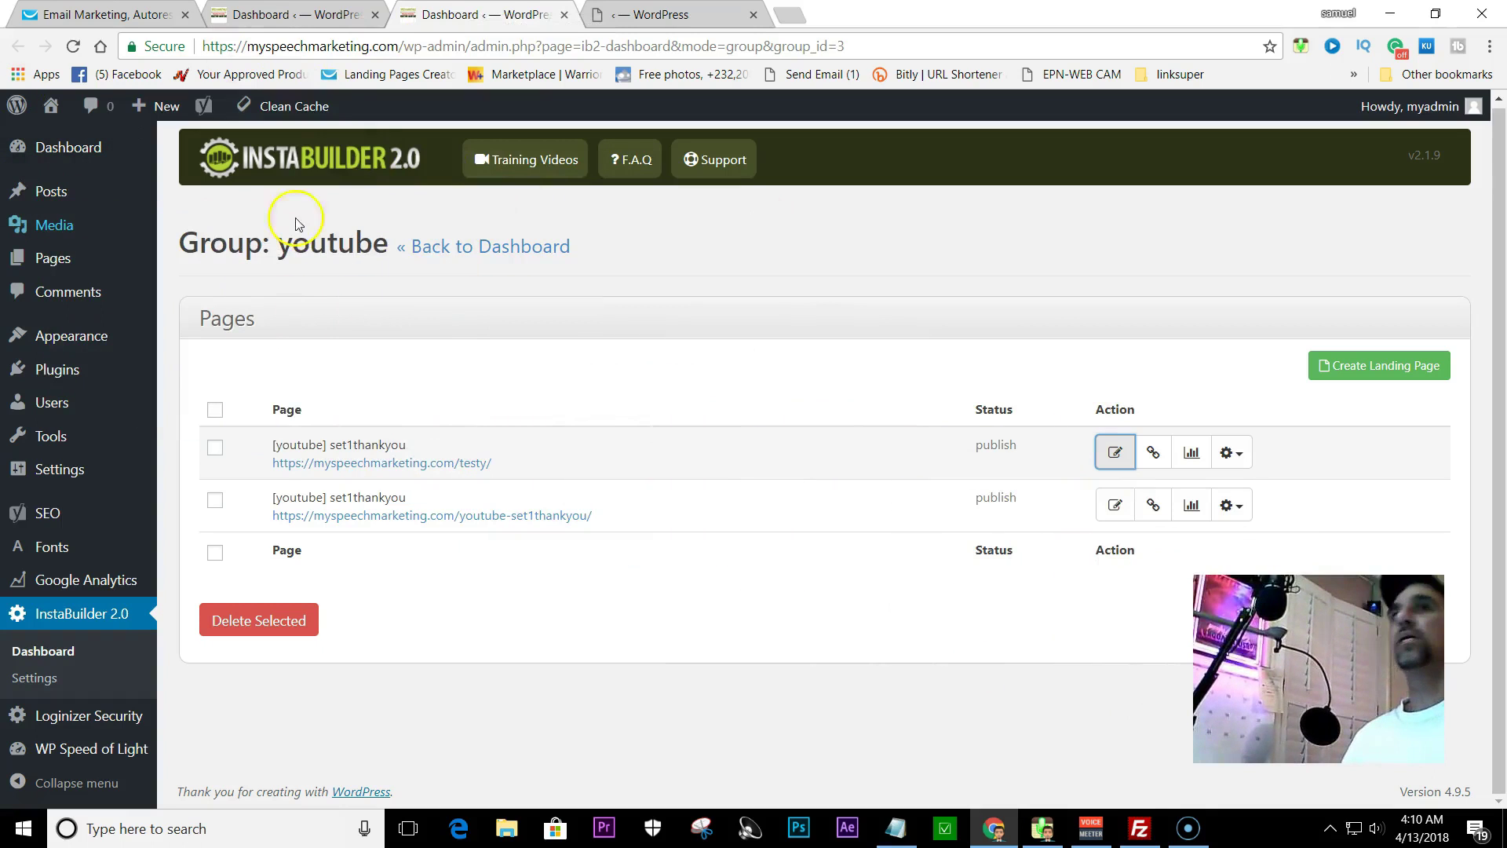
left_click(752, 16)
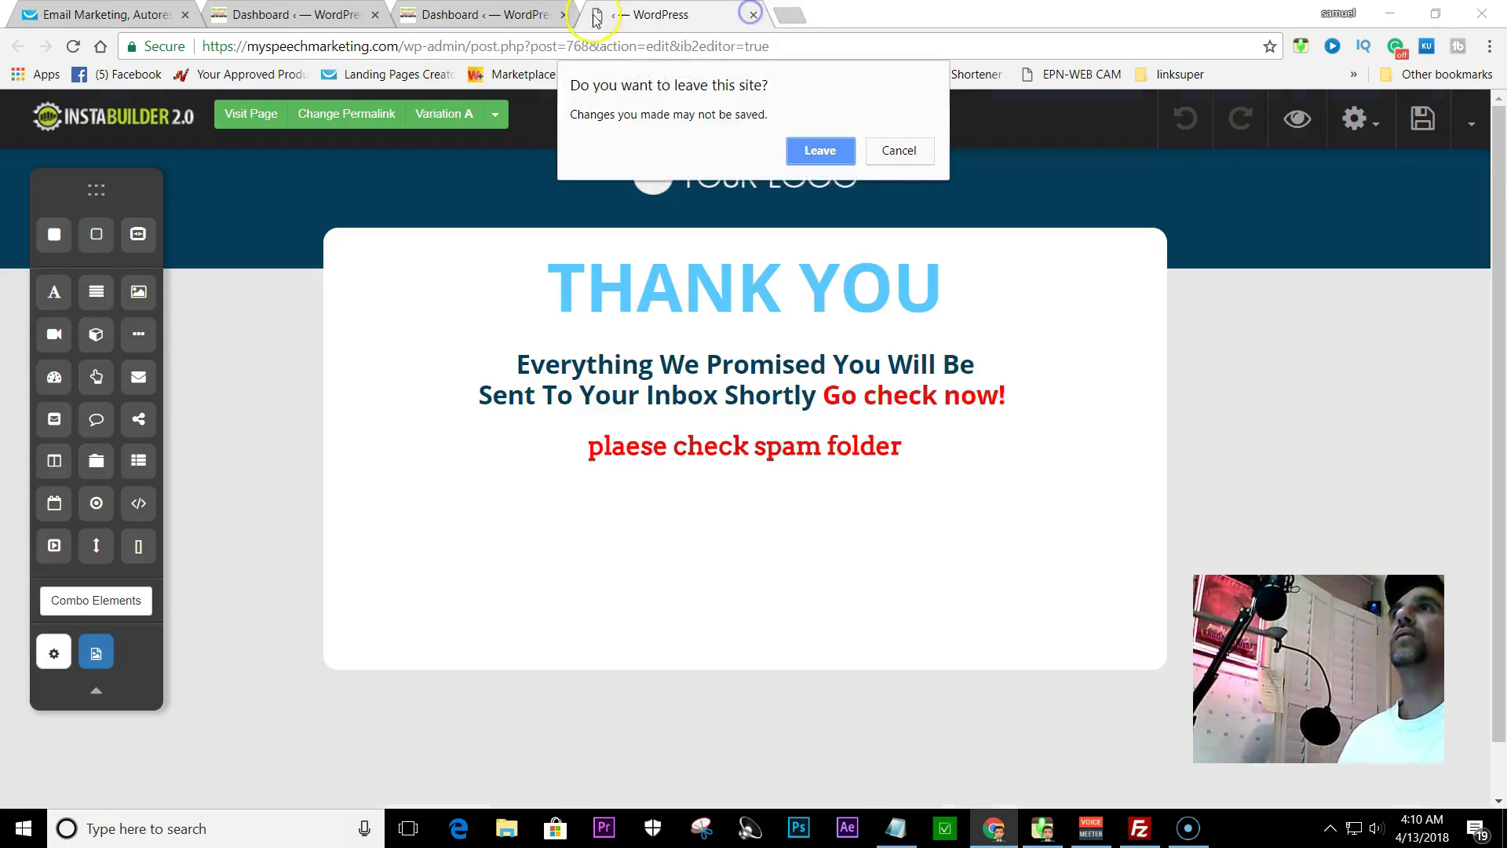
left_click(821, 151)
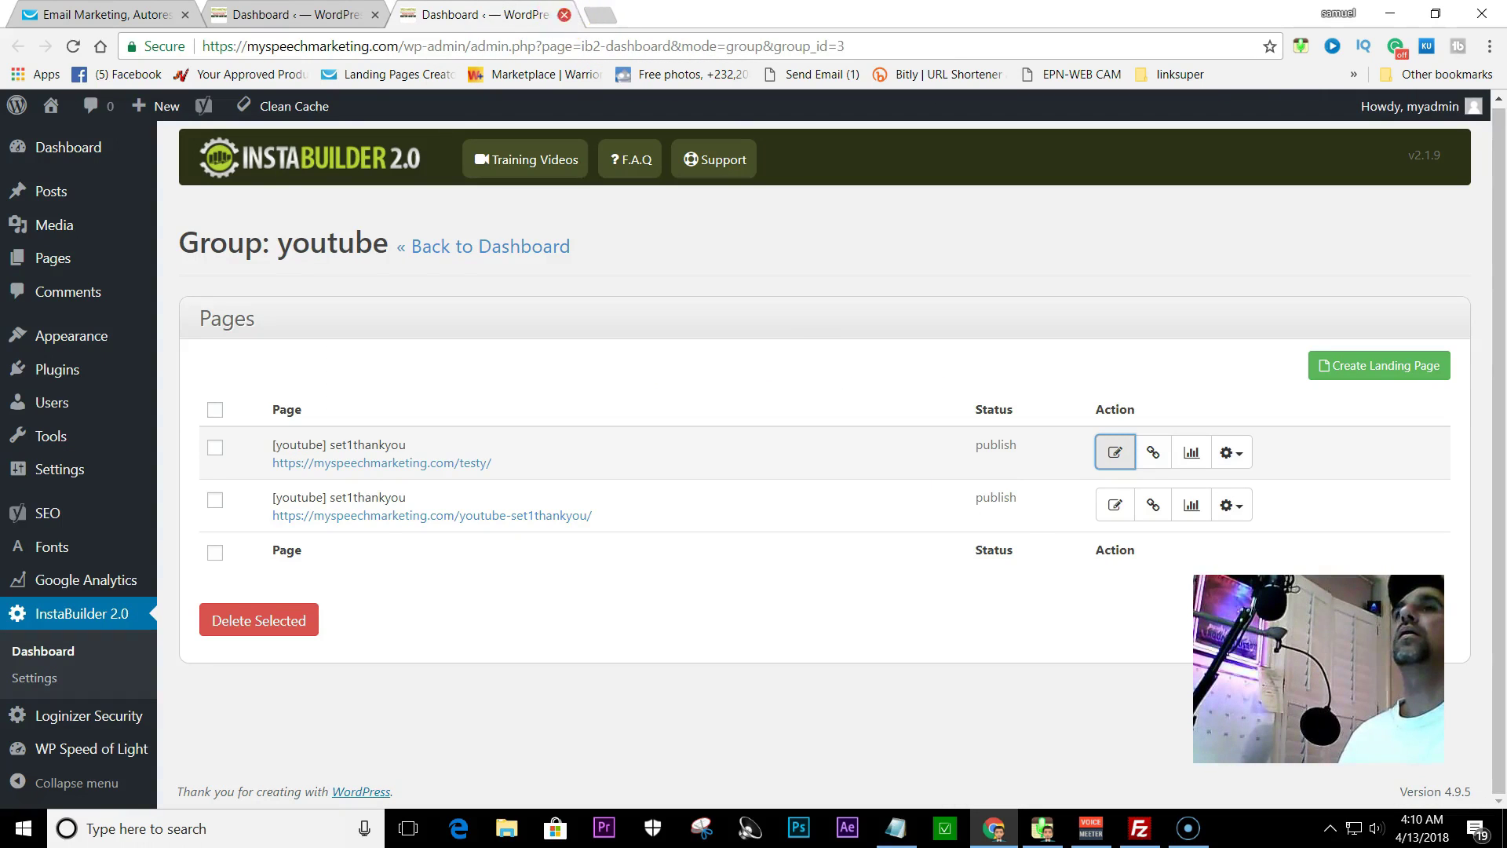
left_click(565, 16)
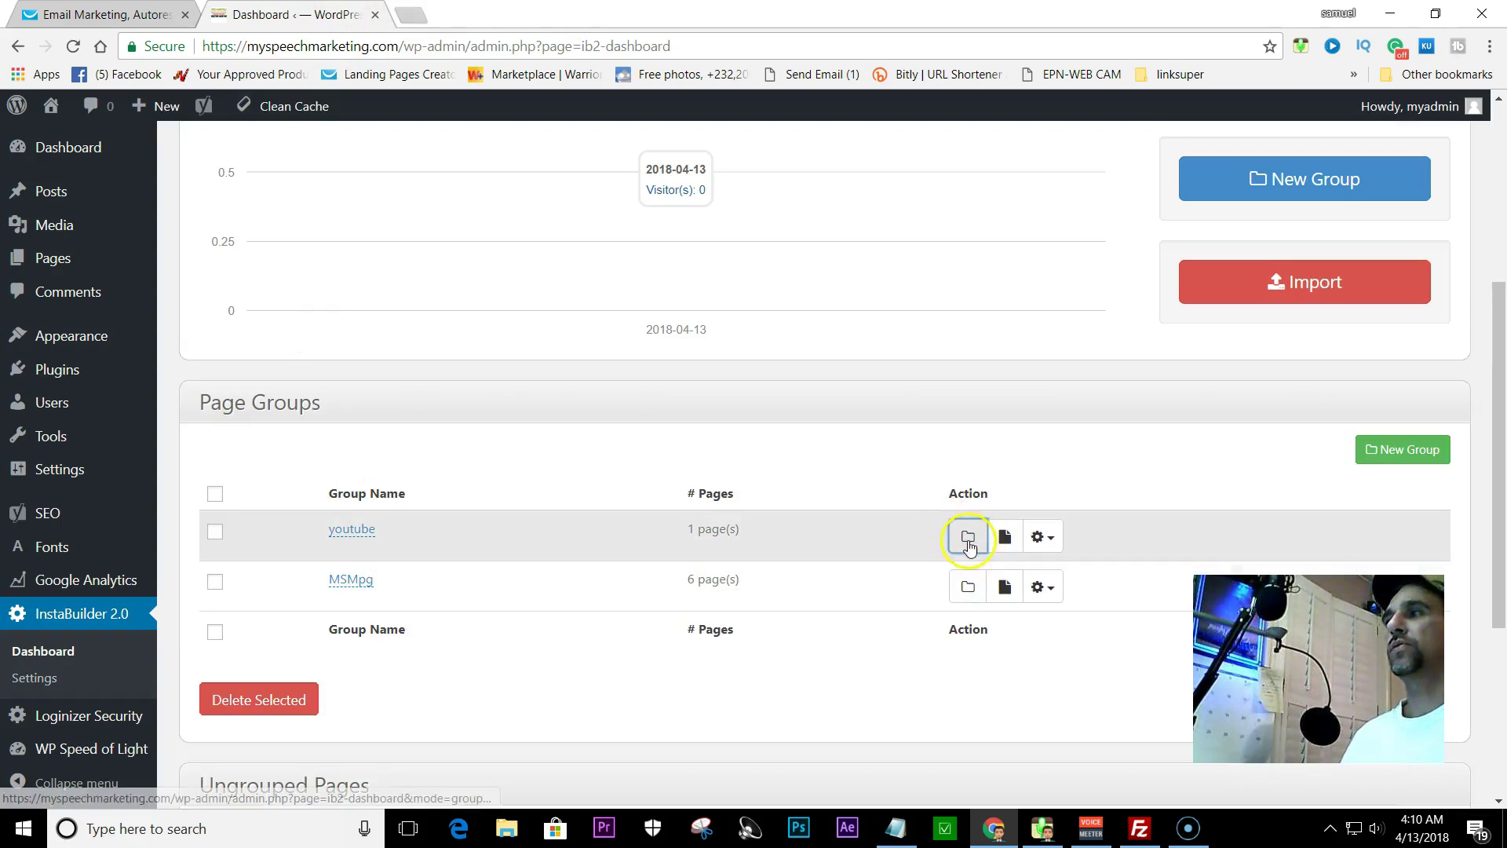
- Launch the youtube group's set1thankyou page in a new browser tab
left_click(967, 534)
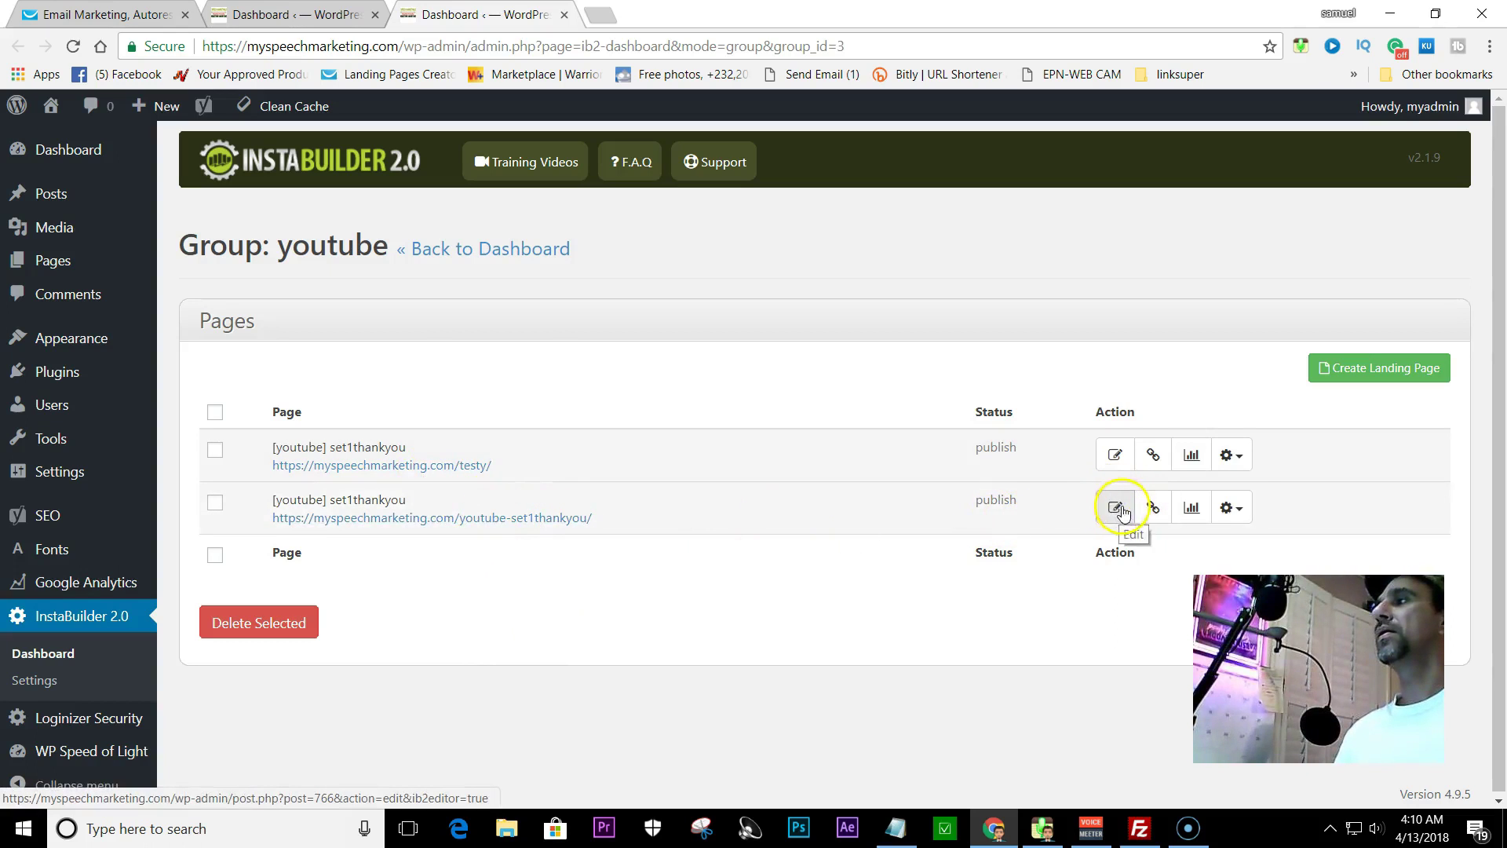
right_click(410, 515)
left_click(490, 535)
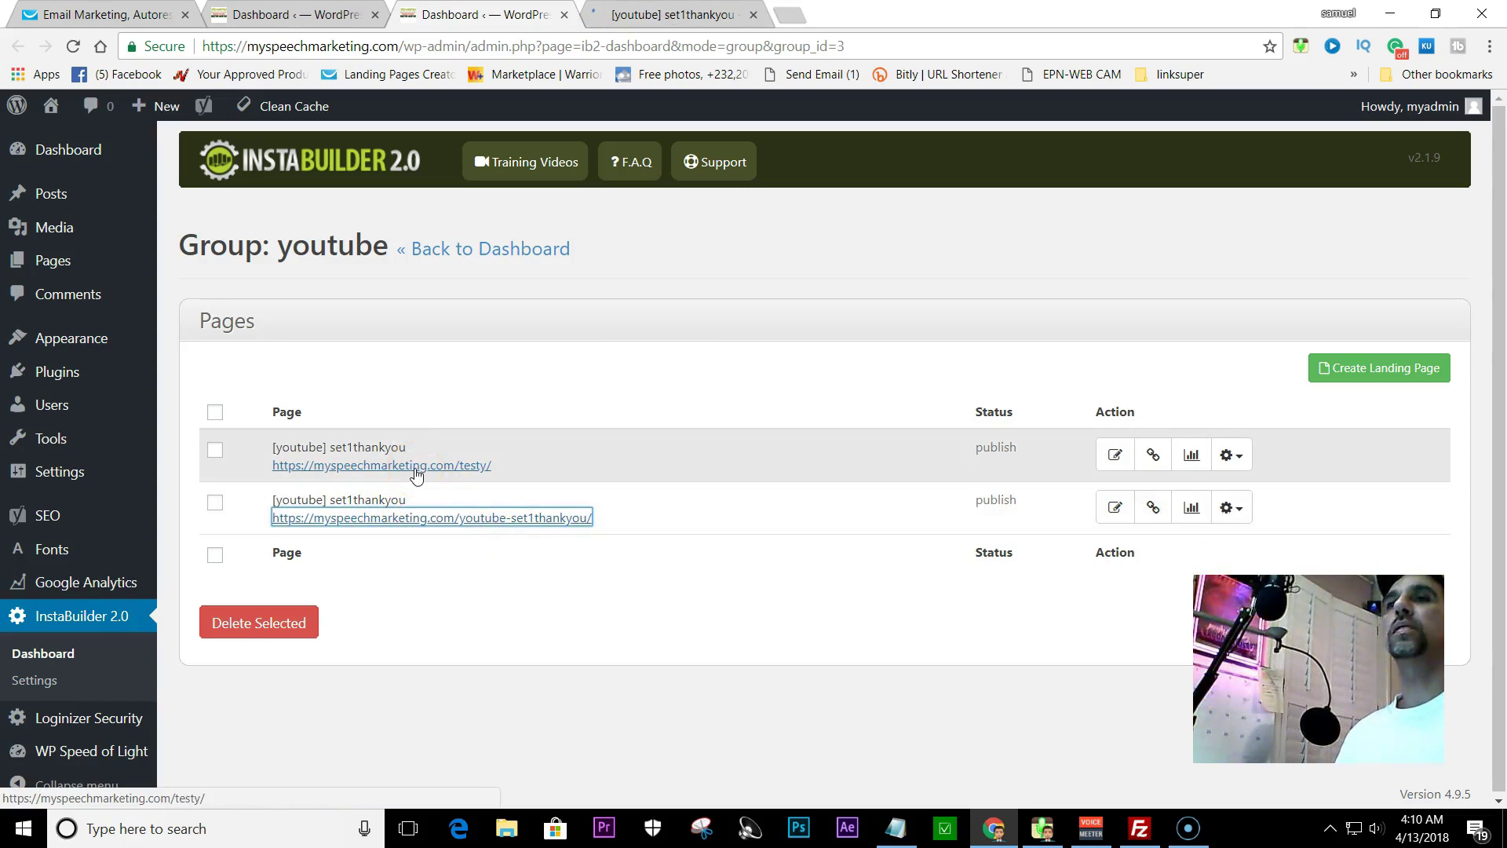
- Fill the opt-in form with a test name and a saved email, then submit Free download
left_click(628, 14)
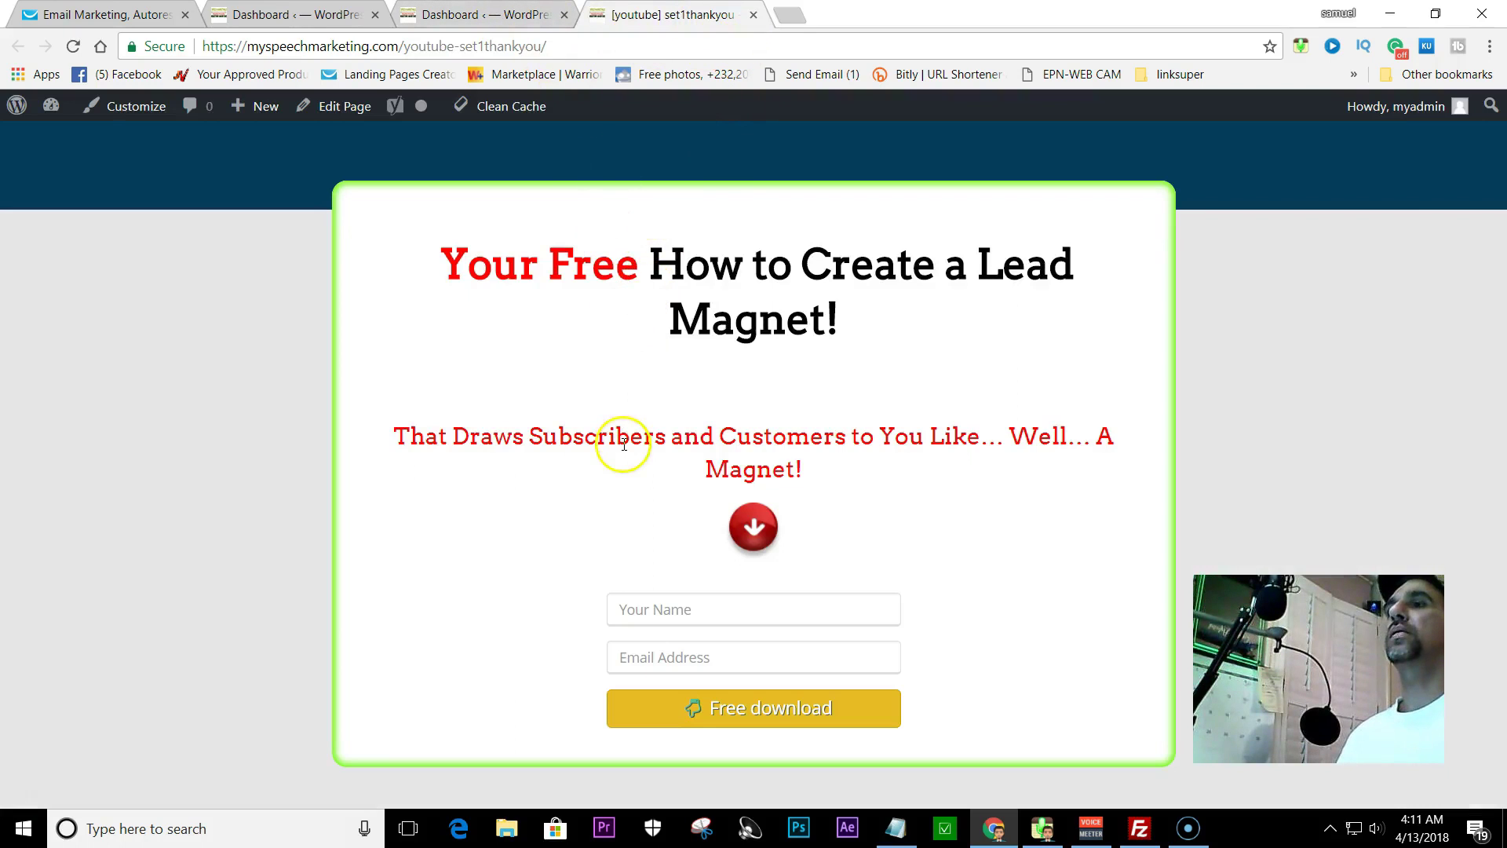
left_click(631, 612)
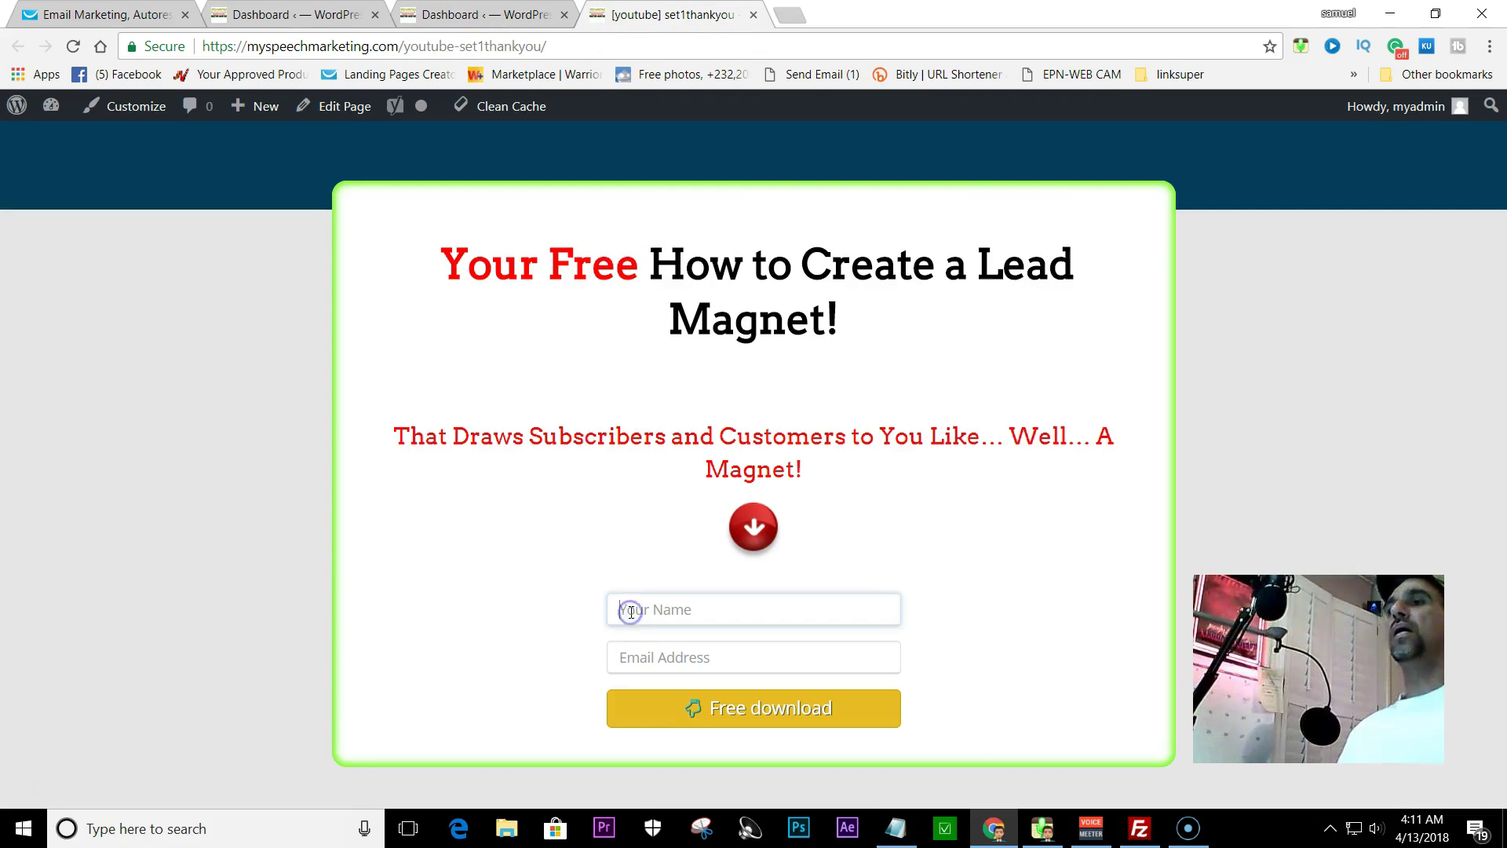
type("sam")
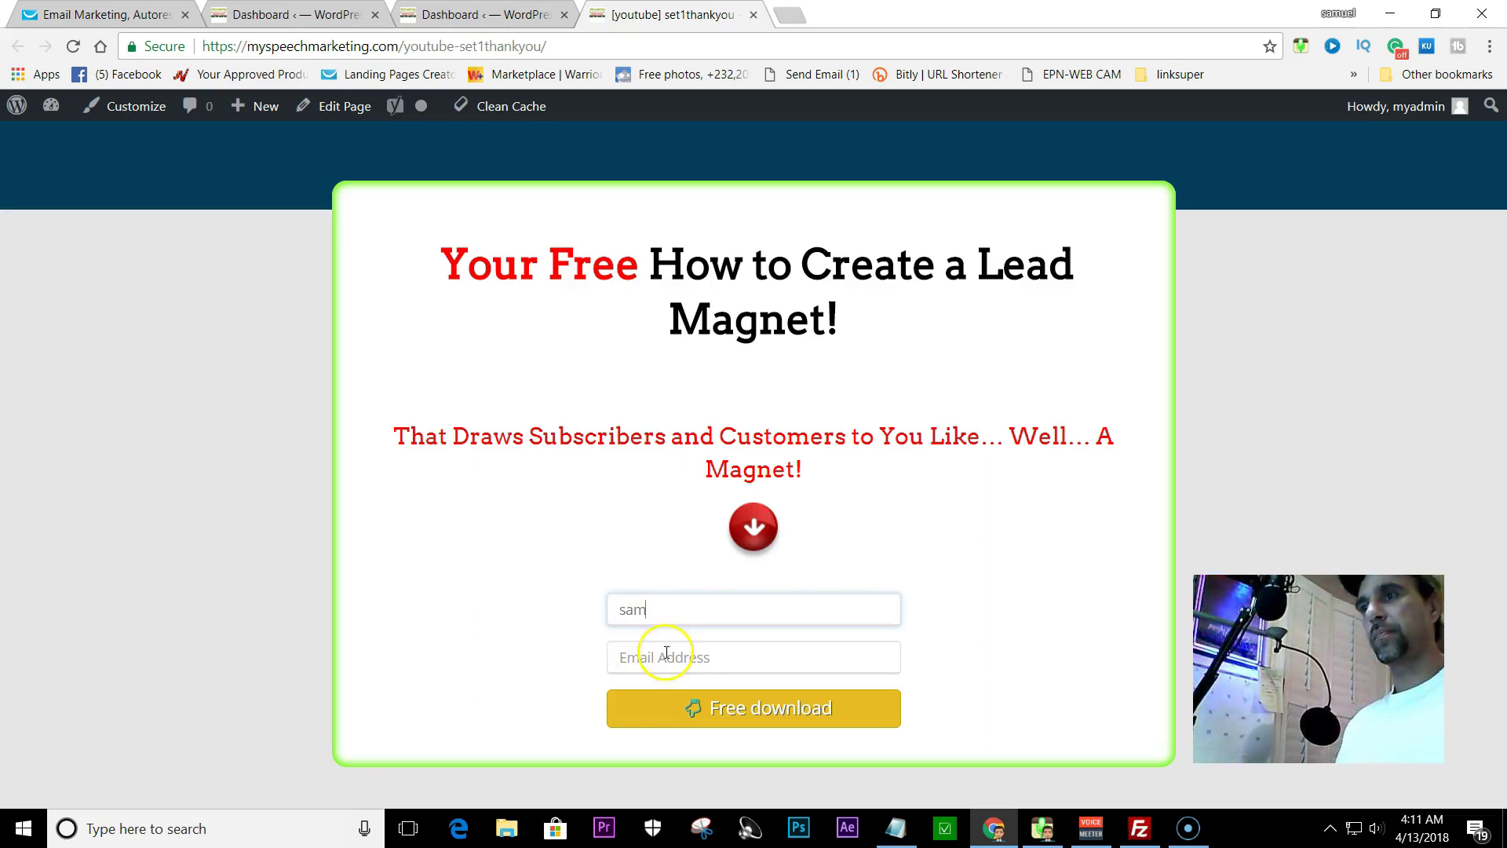
left_click(667, 656)
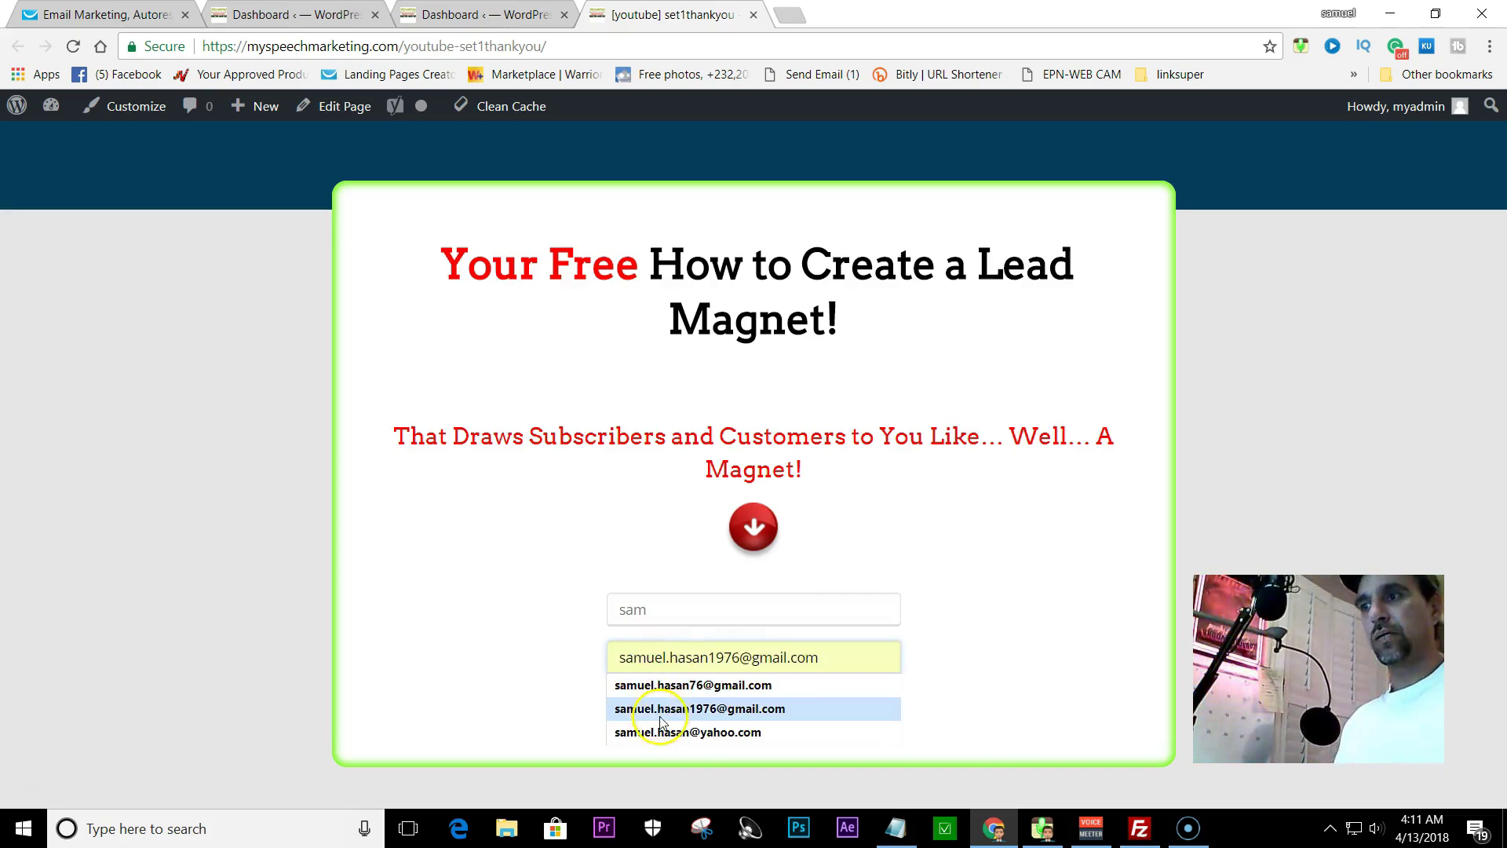
left_click(683, 731)
left_click(761, 716)
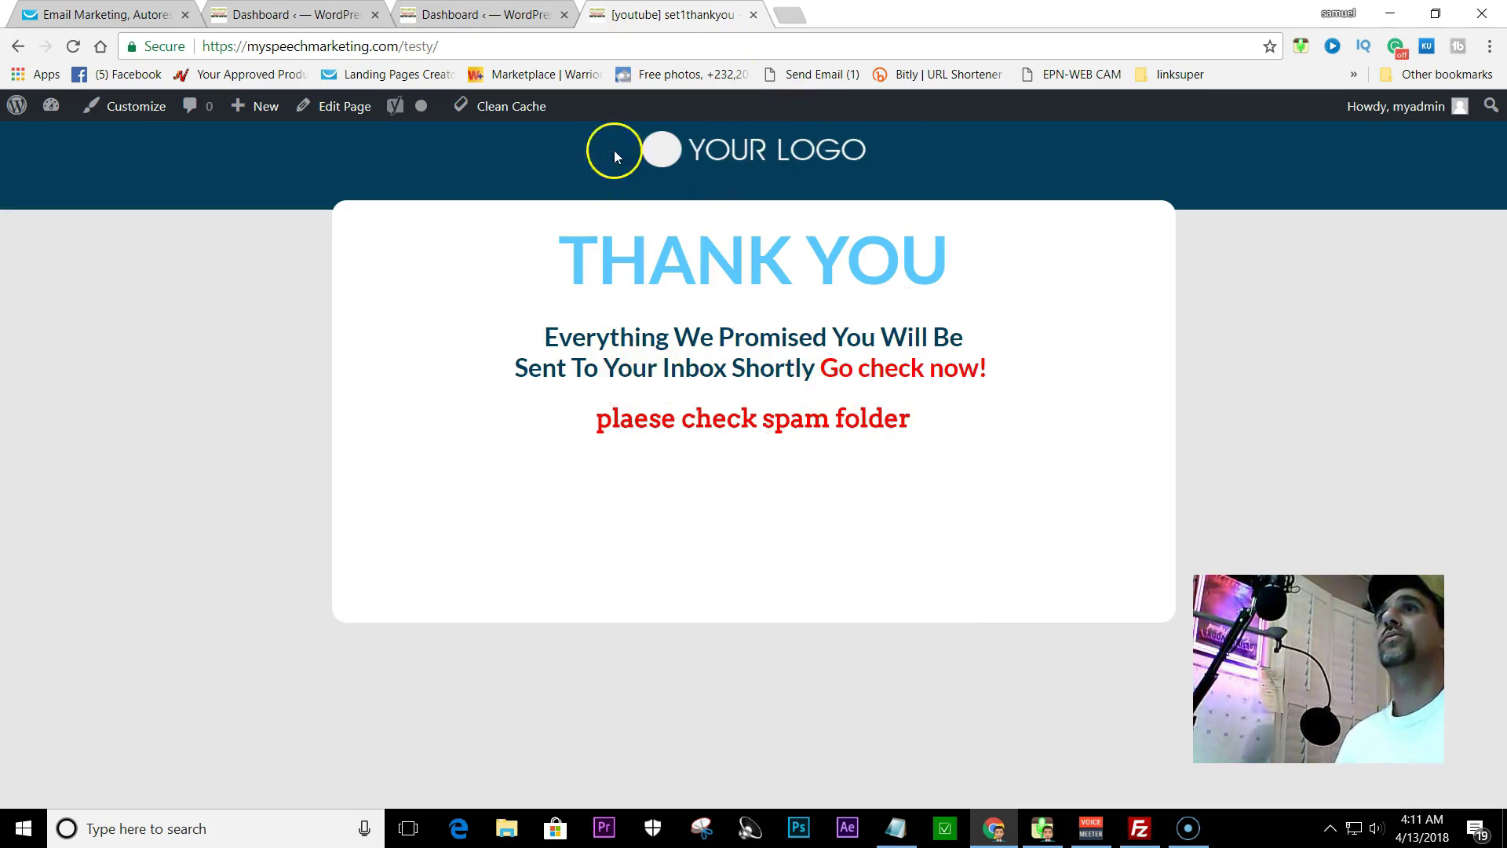
left_click(799, 15)
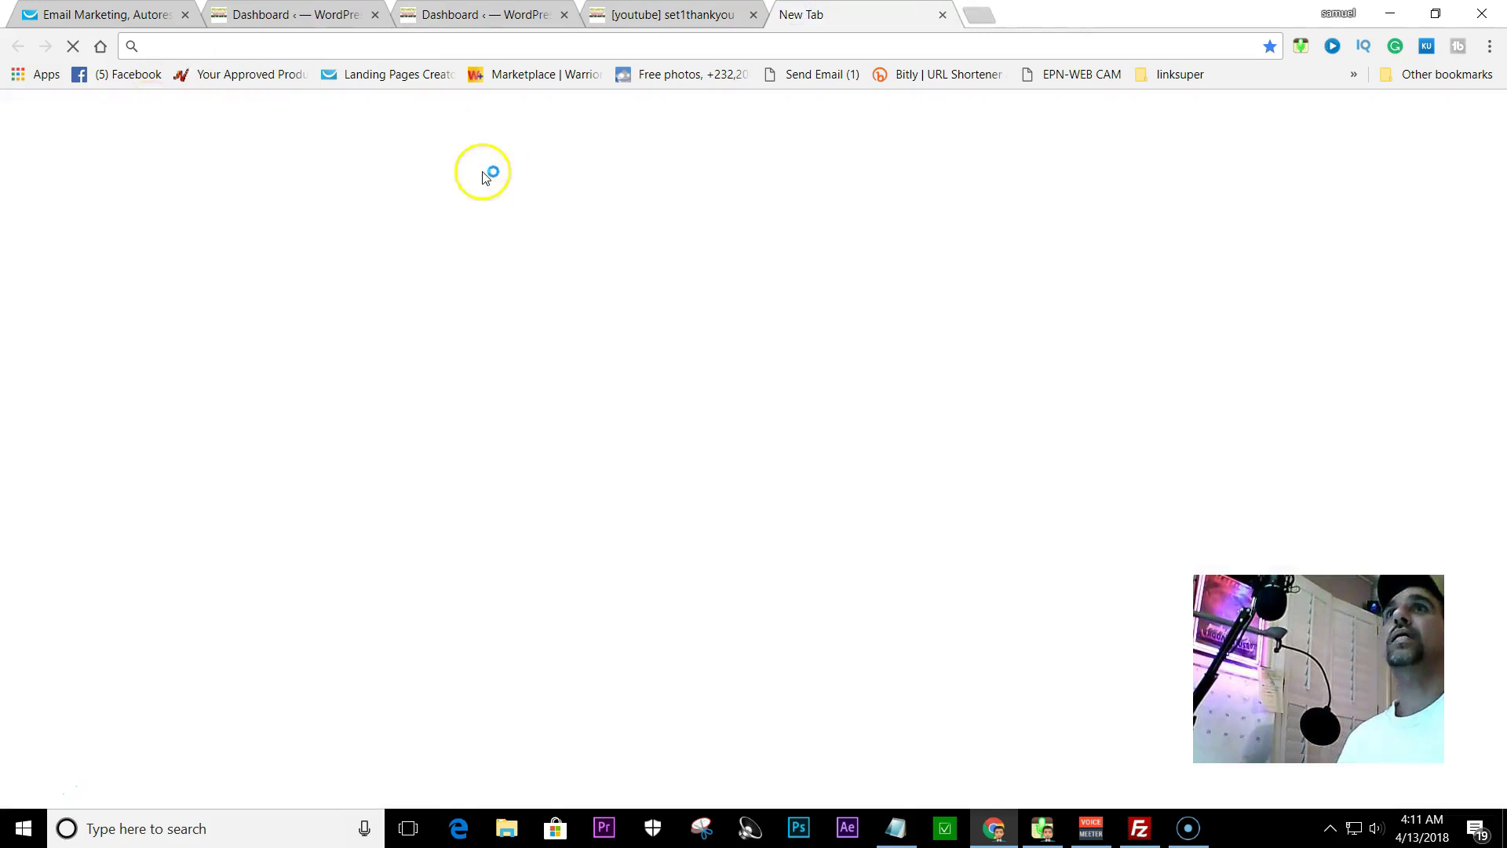
- Search Google for 'yahoo' in the new tab and go to the Yahoo Mail inbox
left_click(682, 11)
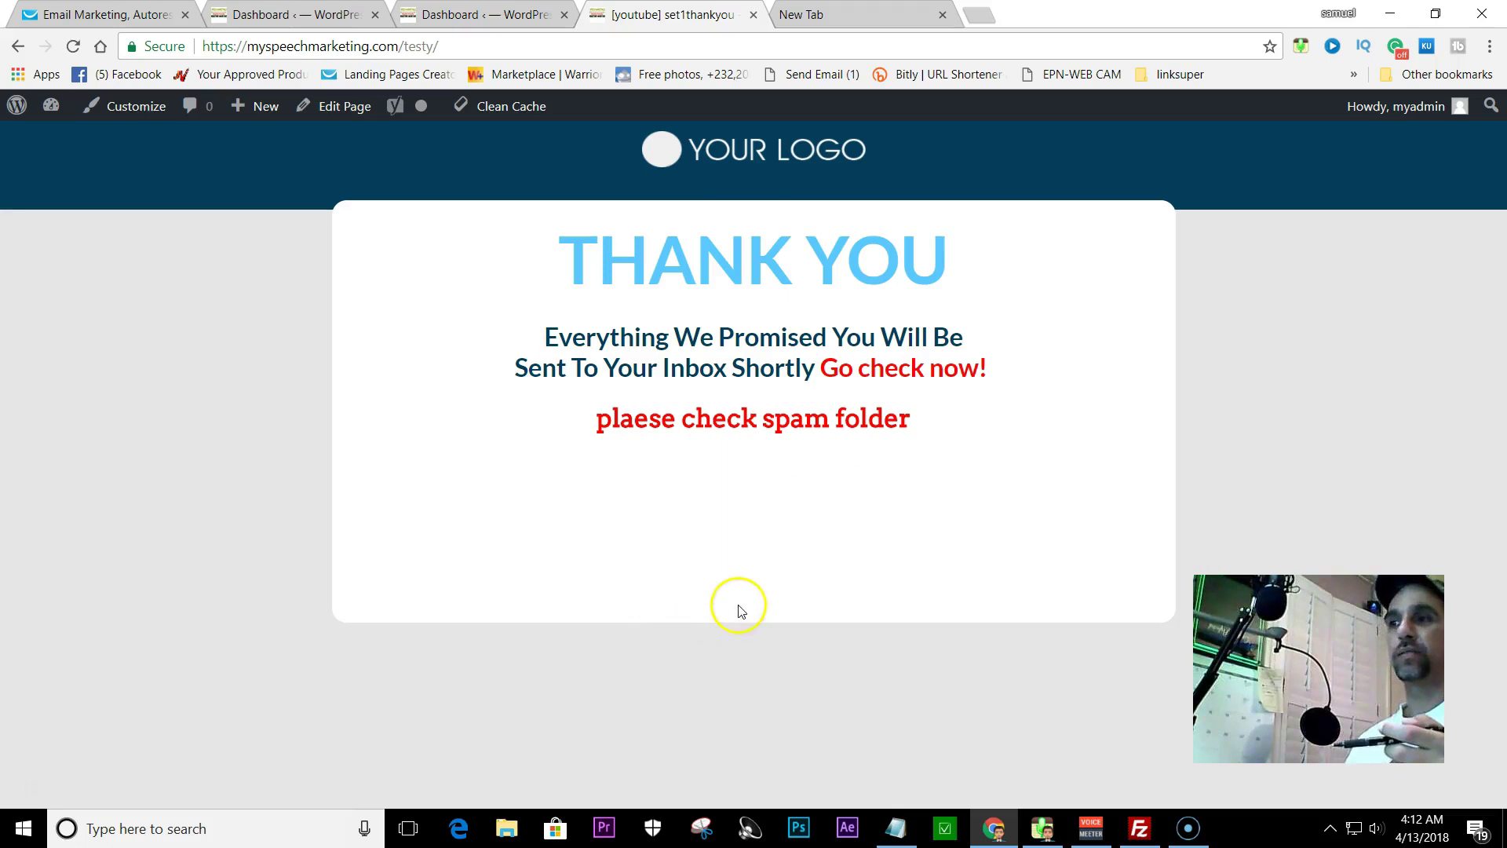
left_click(863, 14)
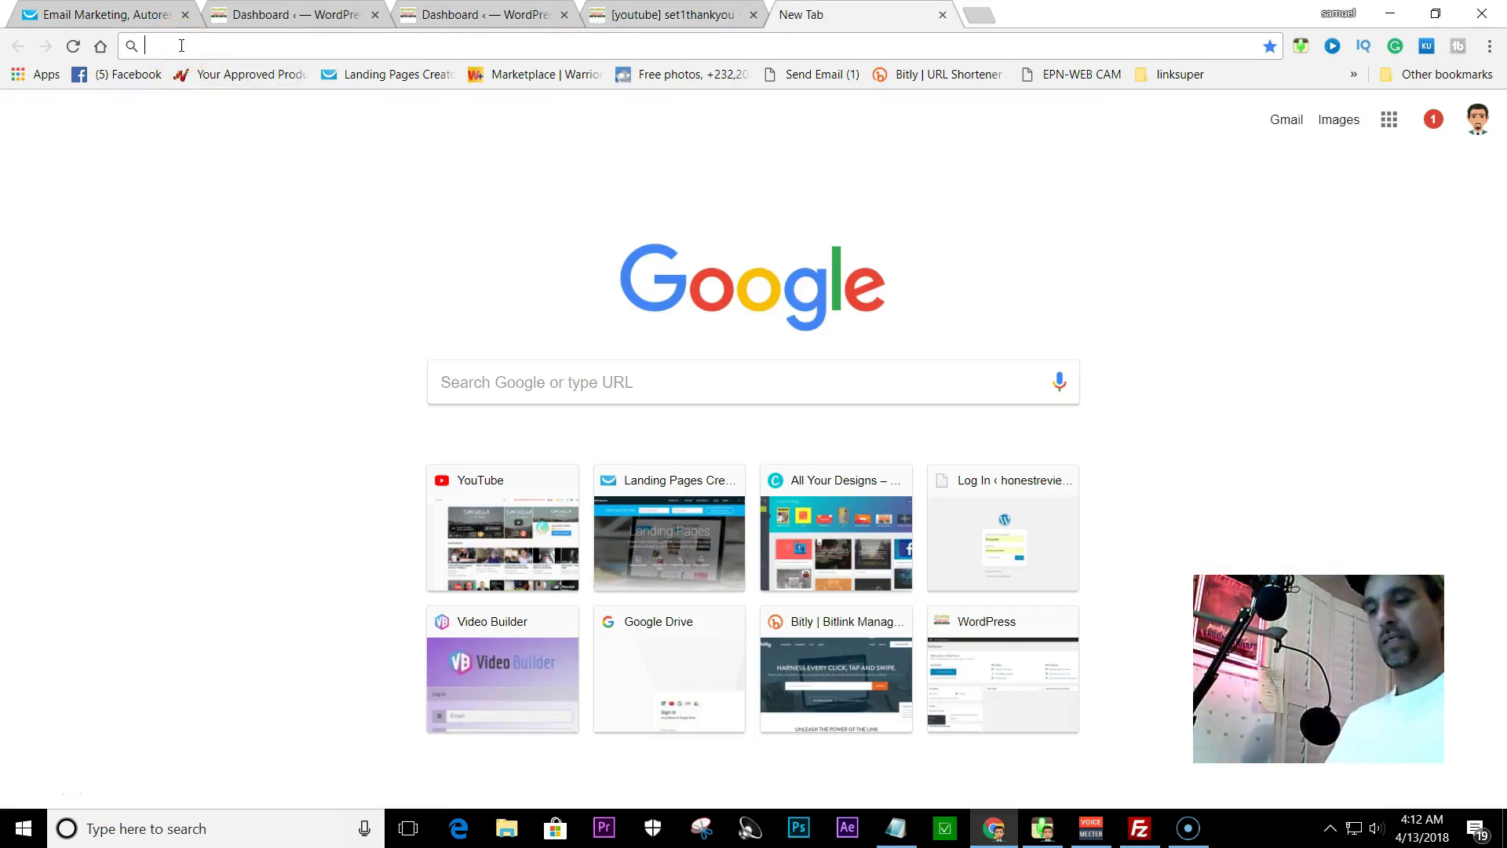
type("yah")
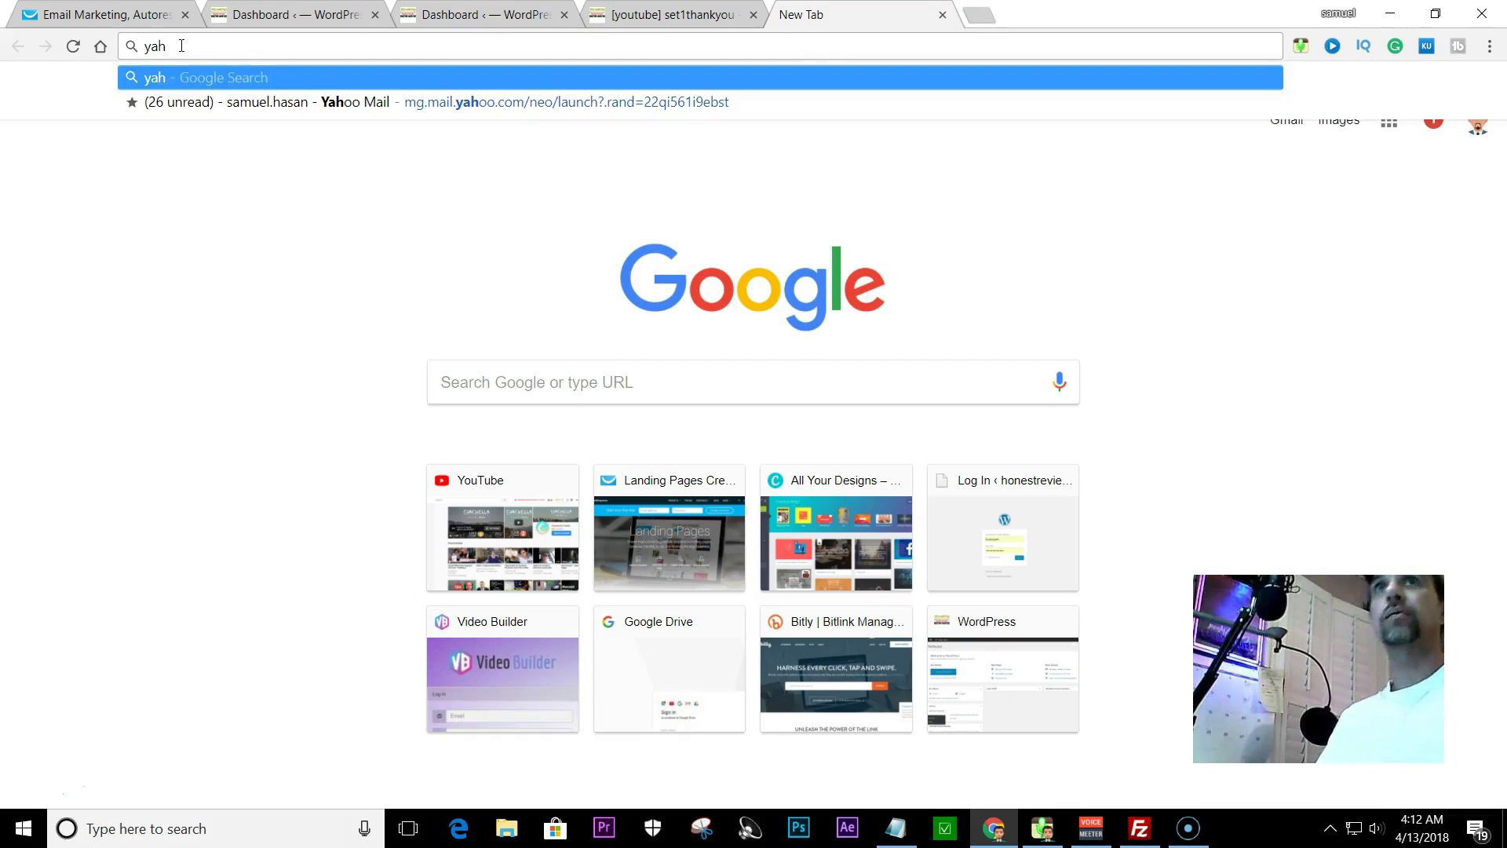
type("oo")
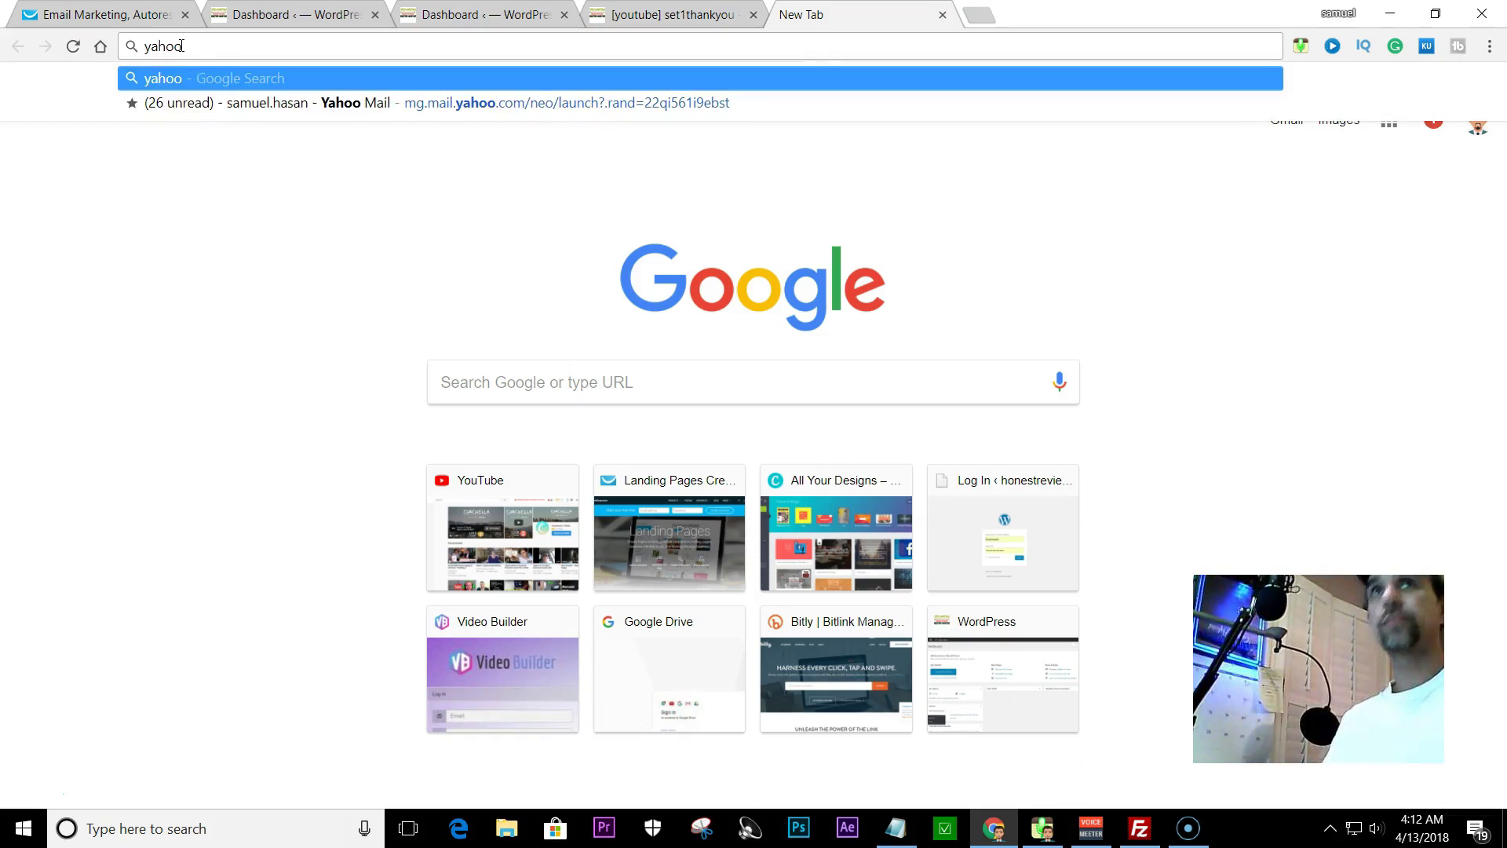
key("Return")
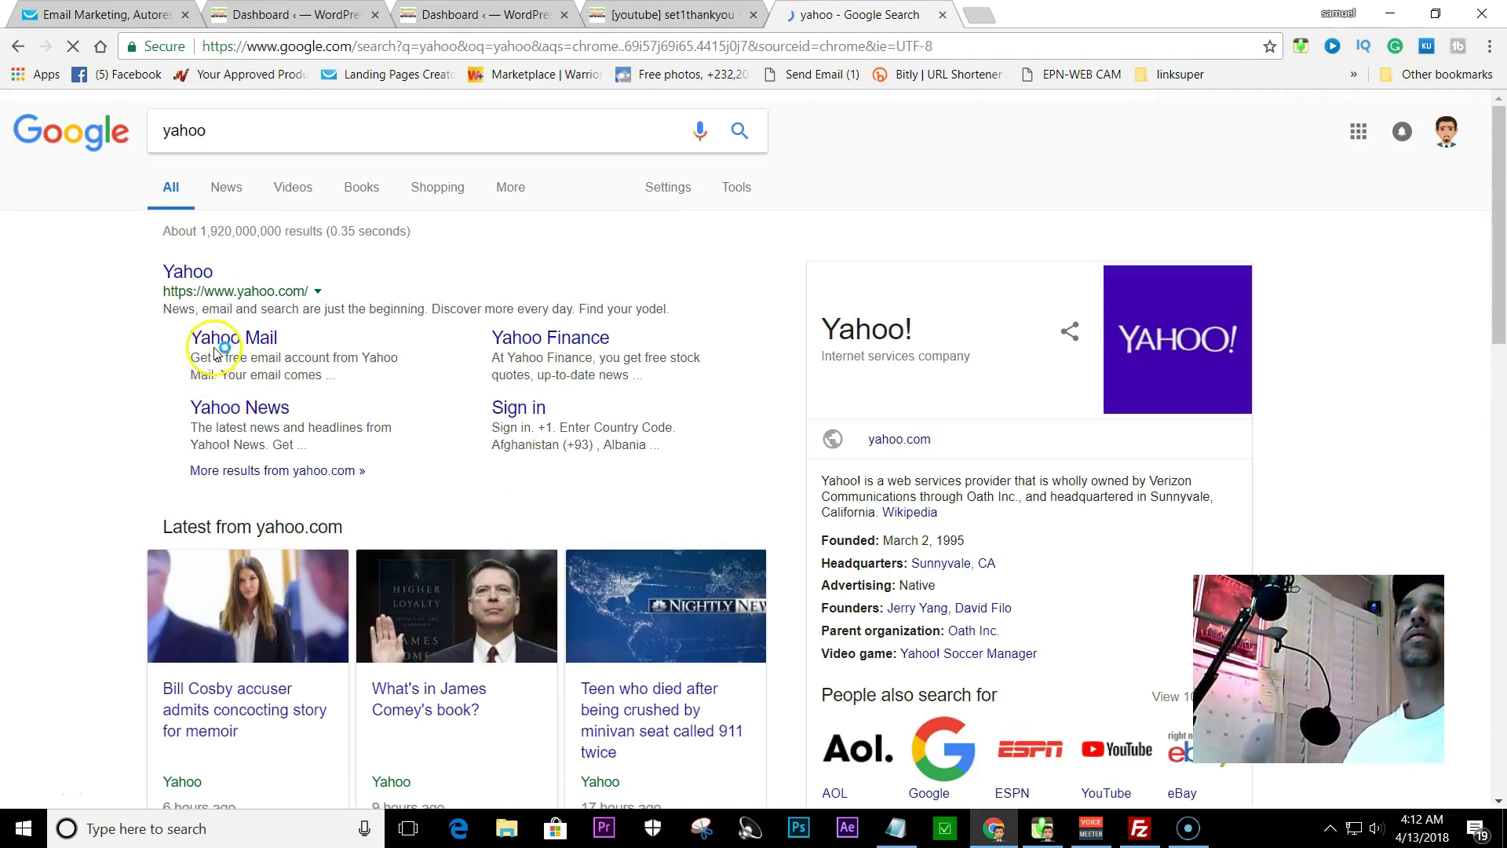
left_click(219, 350)
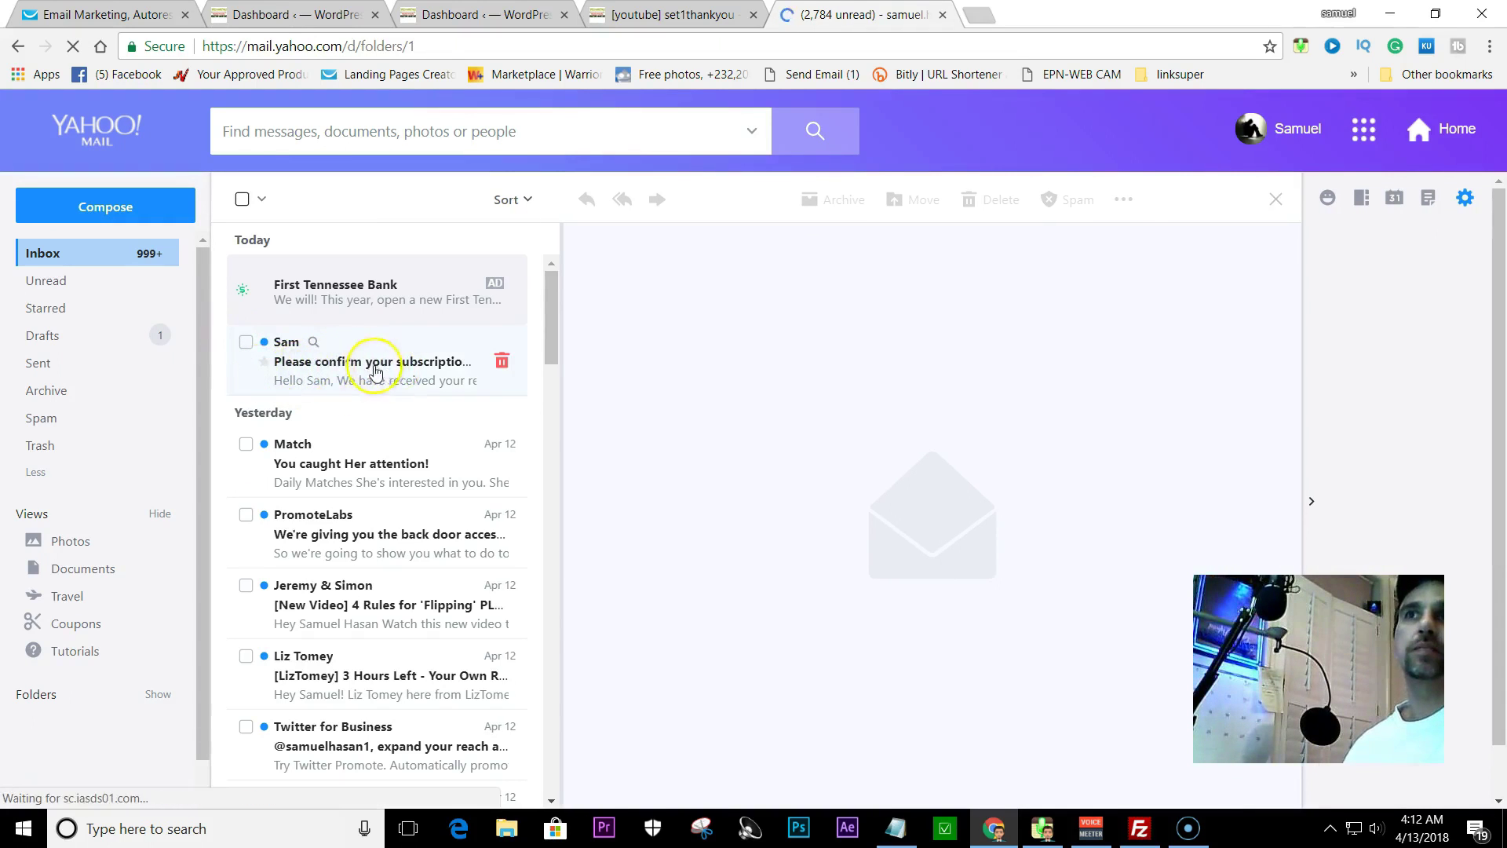
- Read the 'Please confirm your subscription' email and use its Confirm Subscription button
left_click(345, 366)
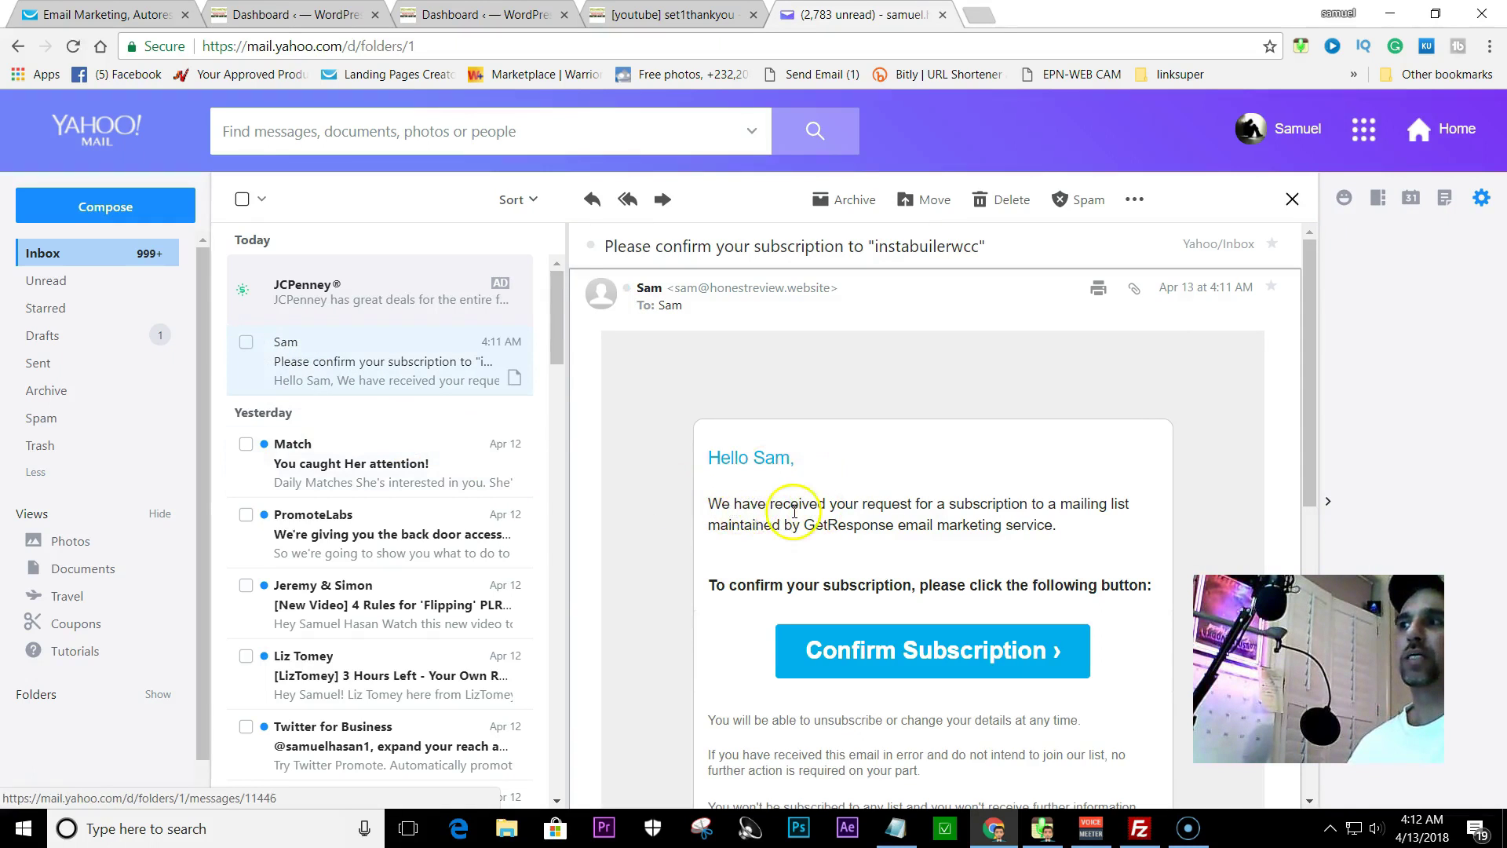
scroll(833, 510, "down", 1)
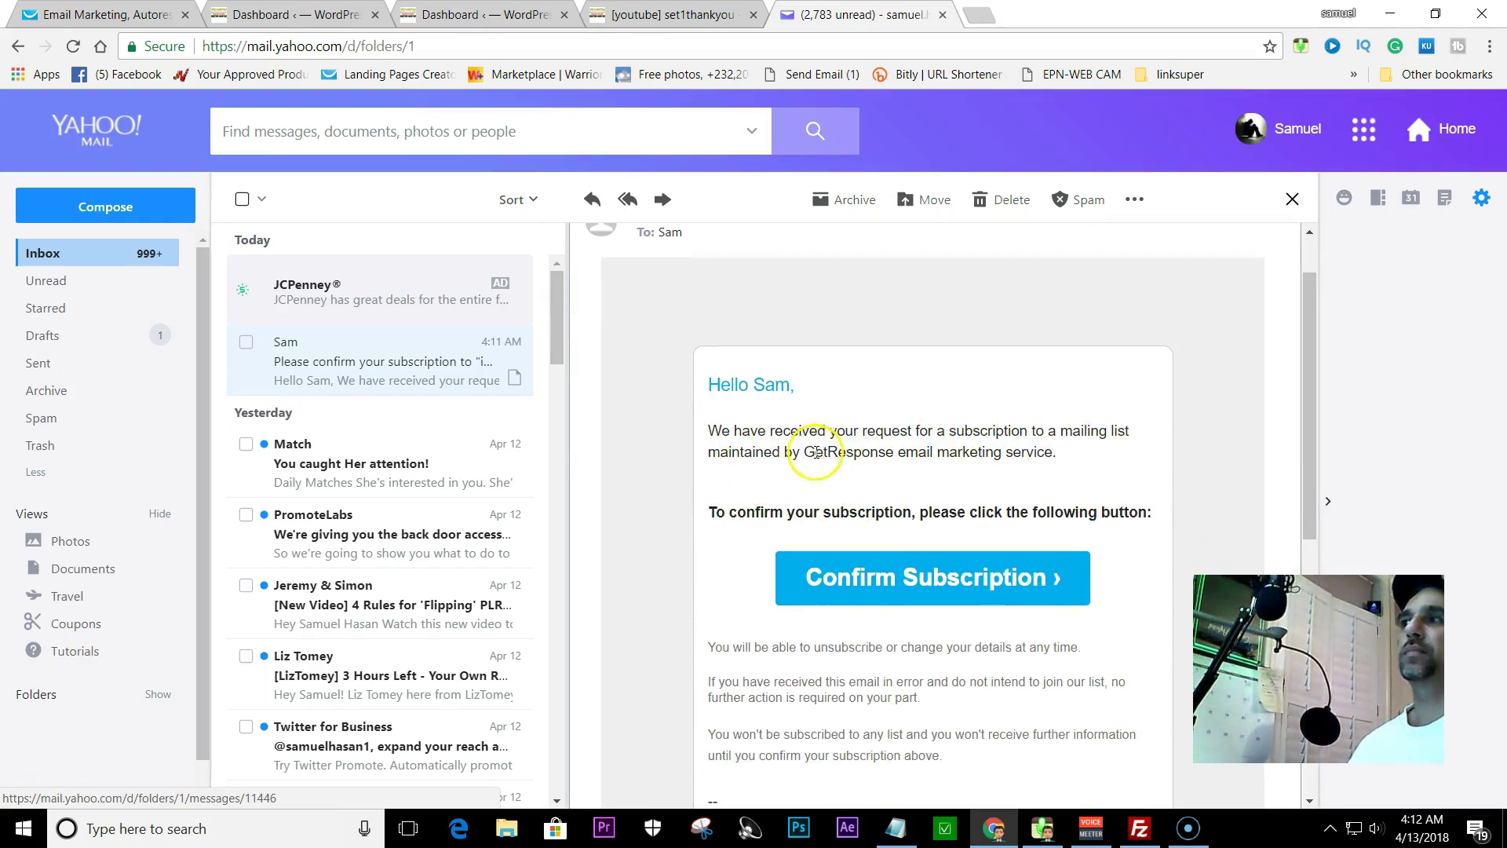
scroll(833, 466, "down", 1)
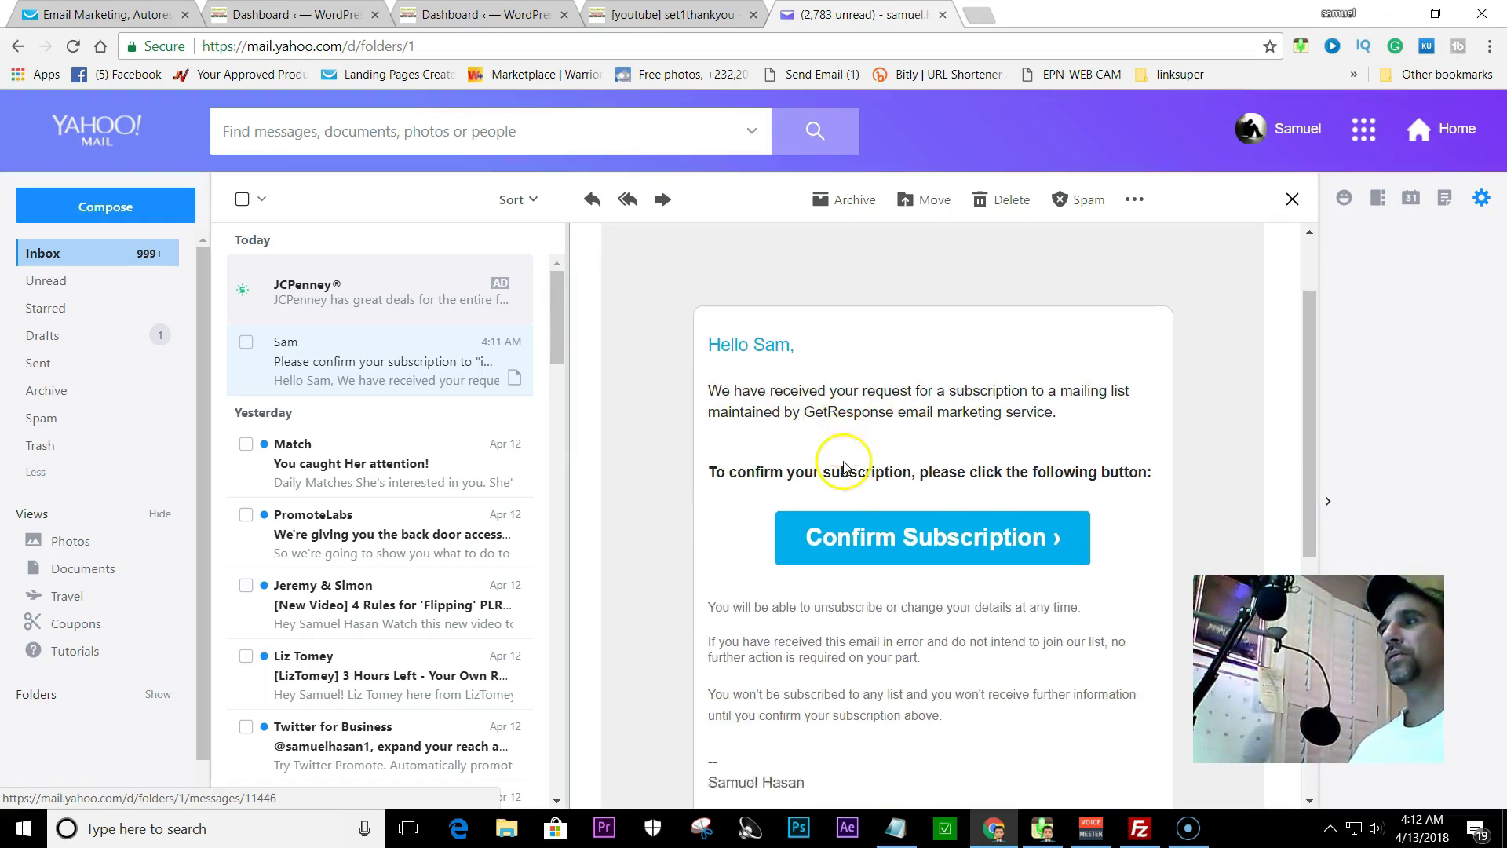
left_click(947, 493)
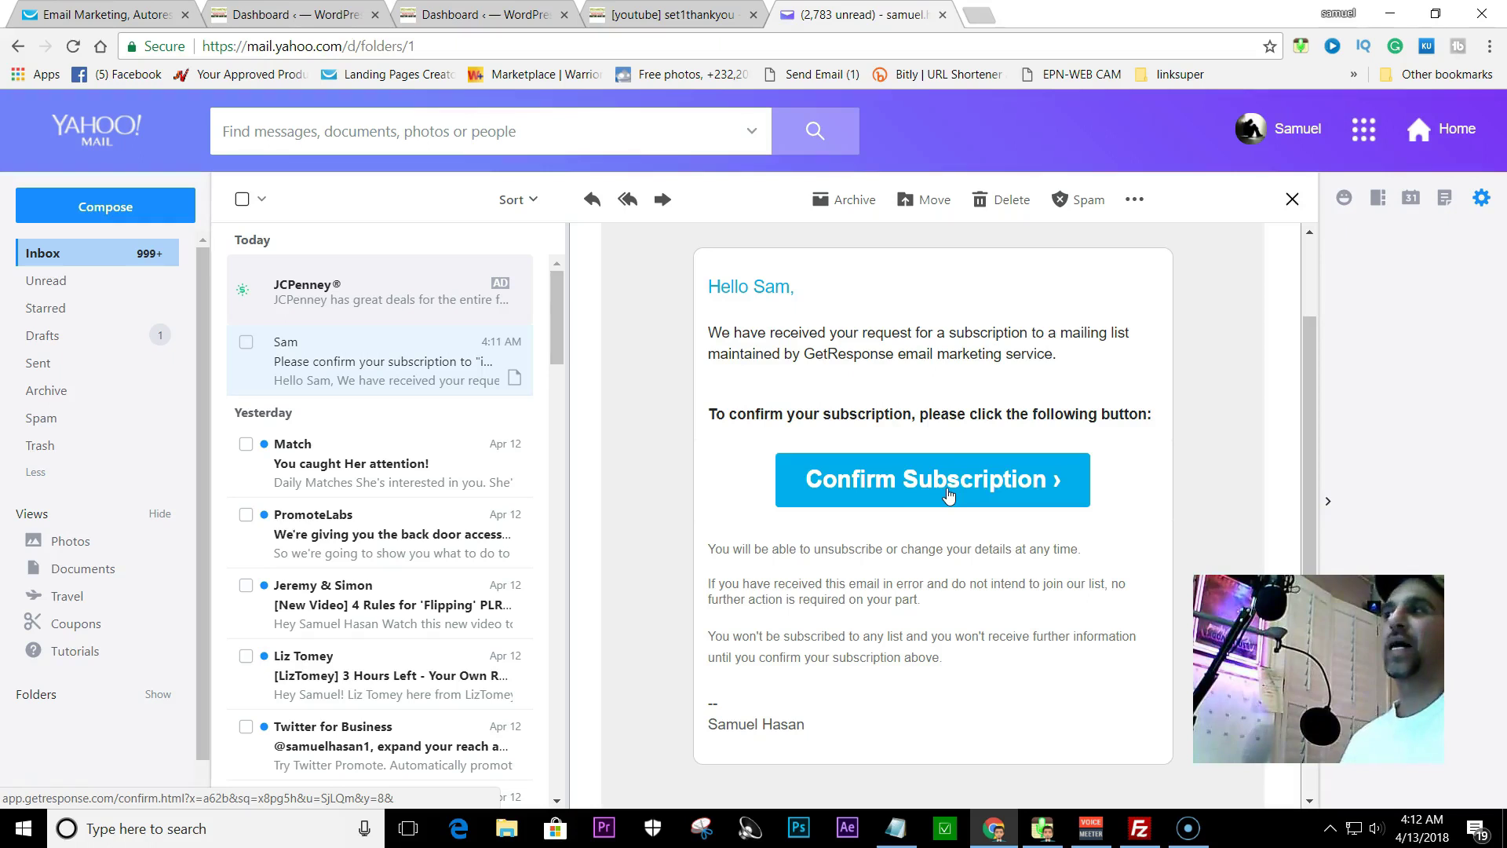
left_click(936, 488)
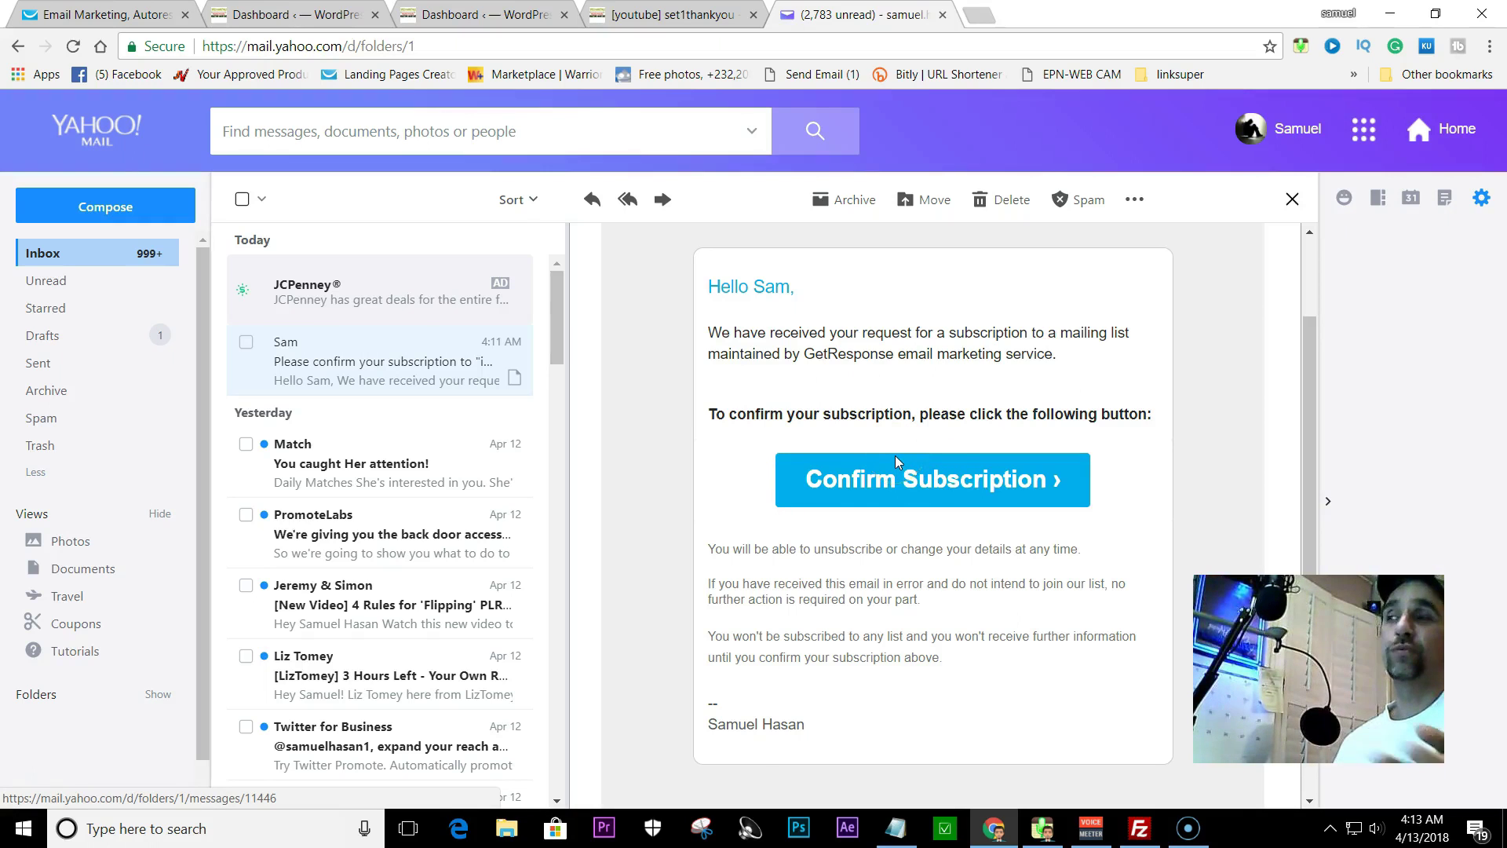
scroll(875, 467, "up", 1)
scroll(874, 464, "down", 1)
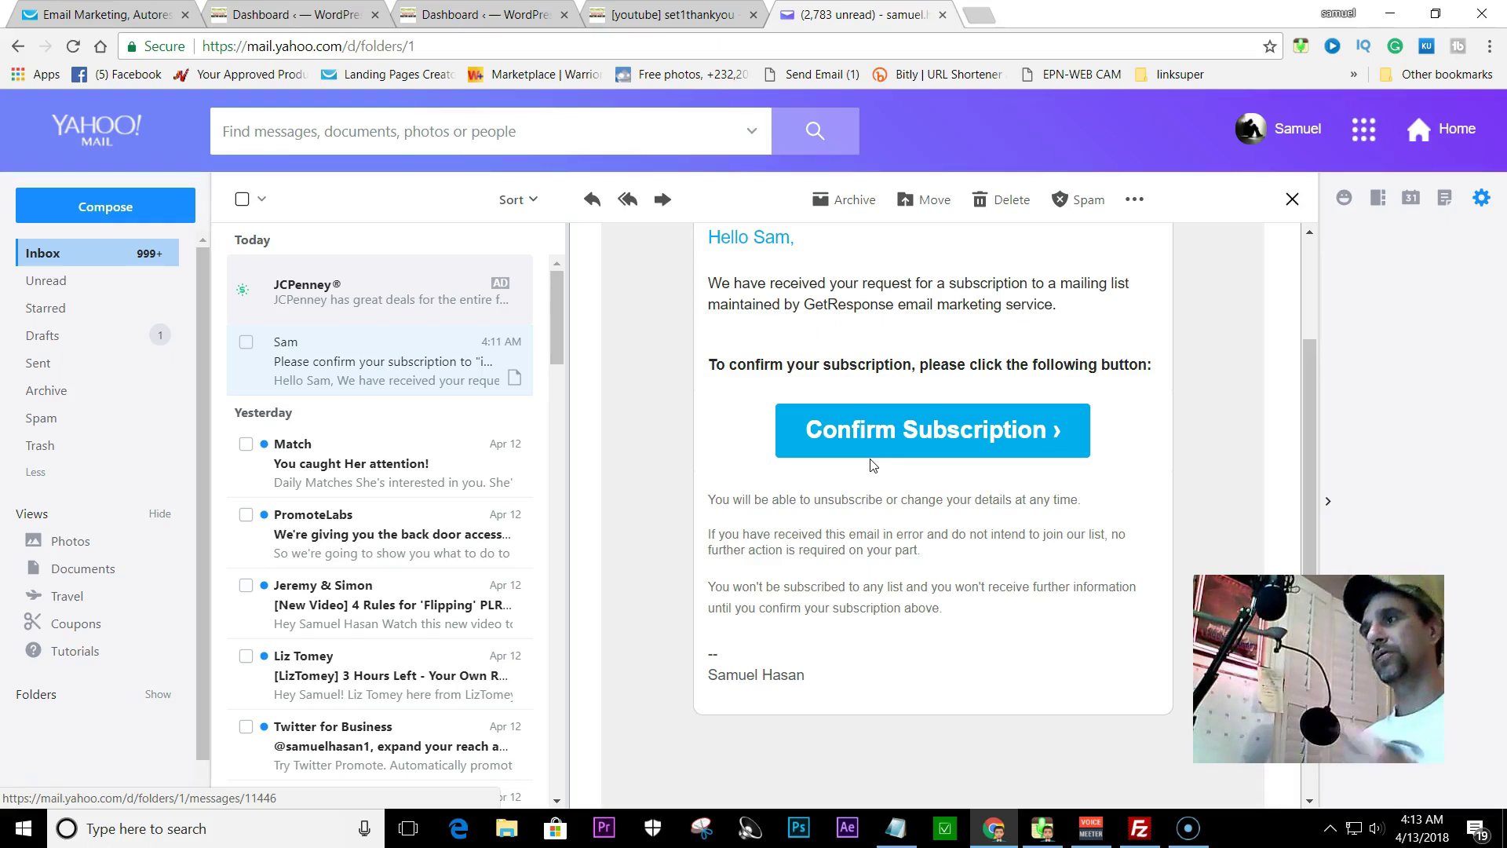
scroll(869, 463, "up", 1)
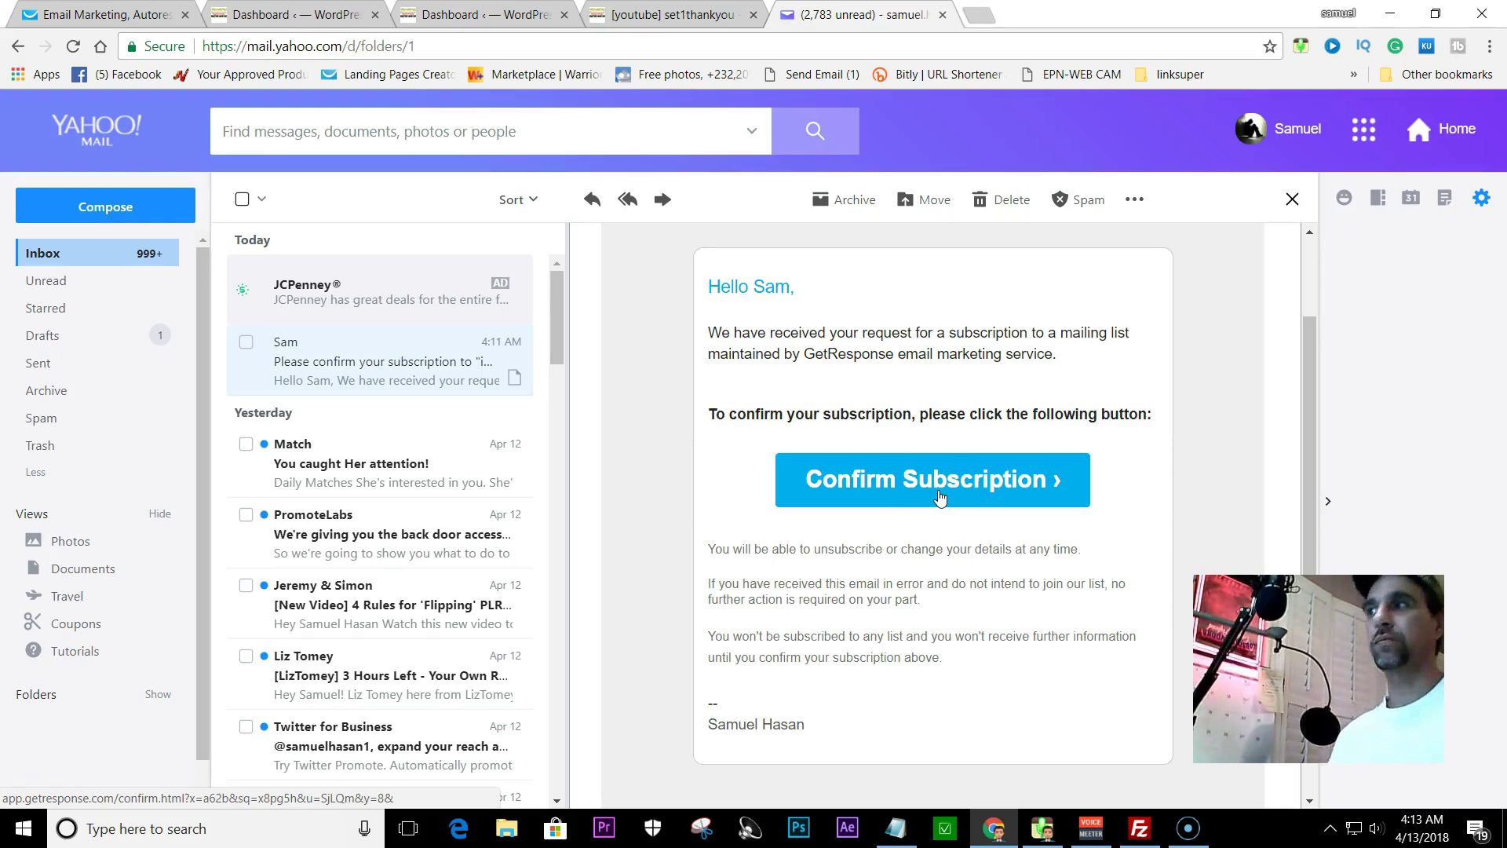
scroll(887, 464, "down", 1)
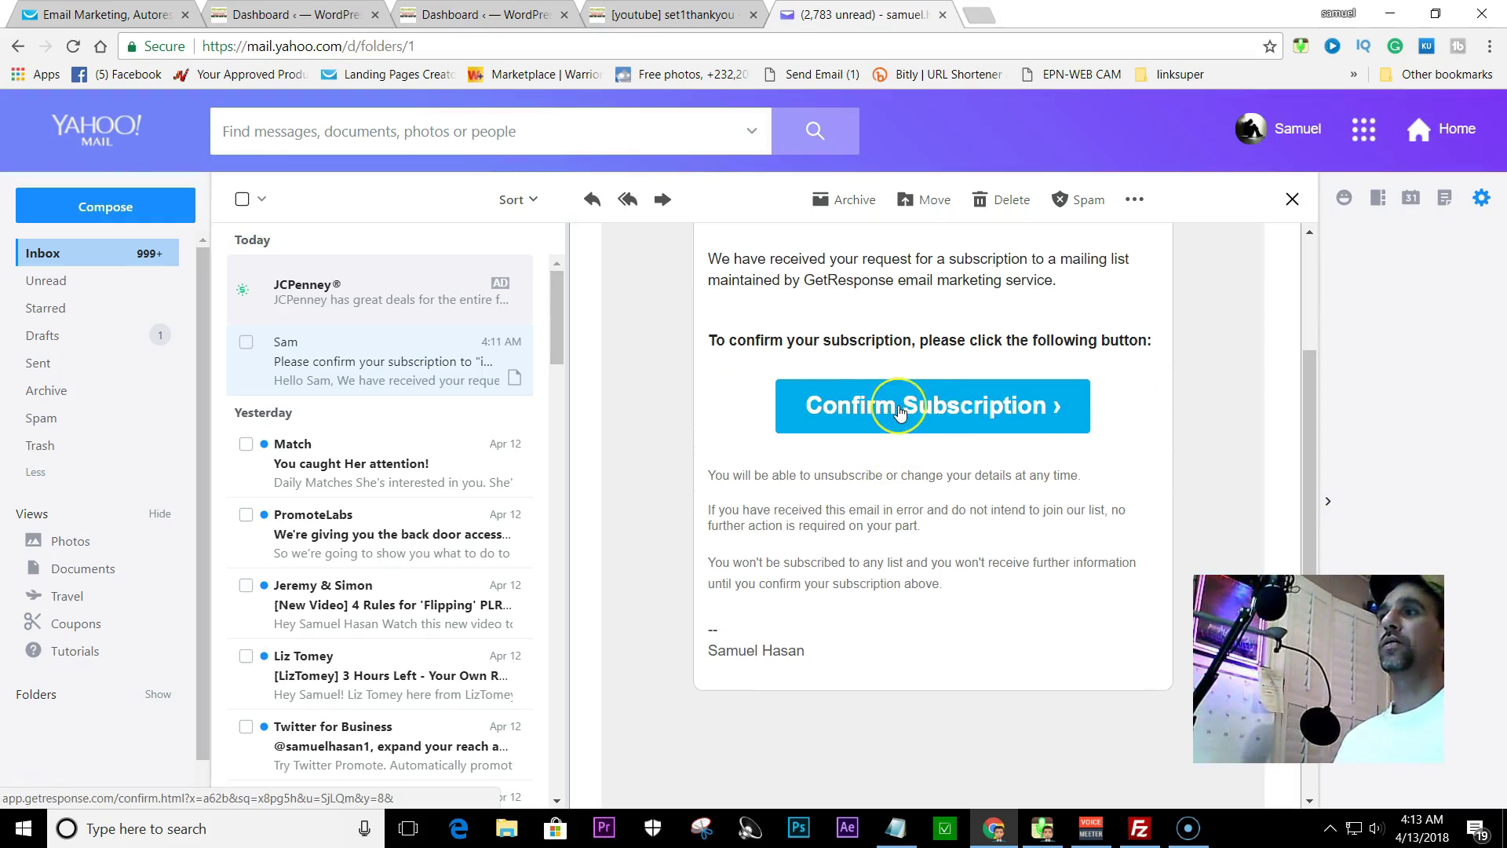
left_click(900, 412)
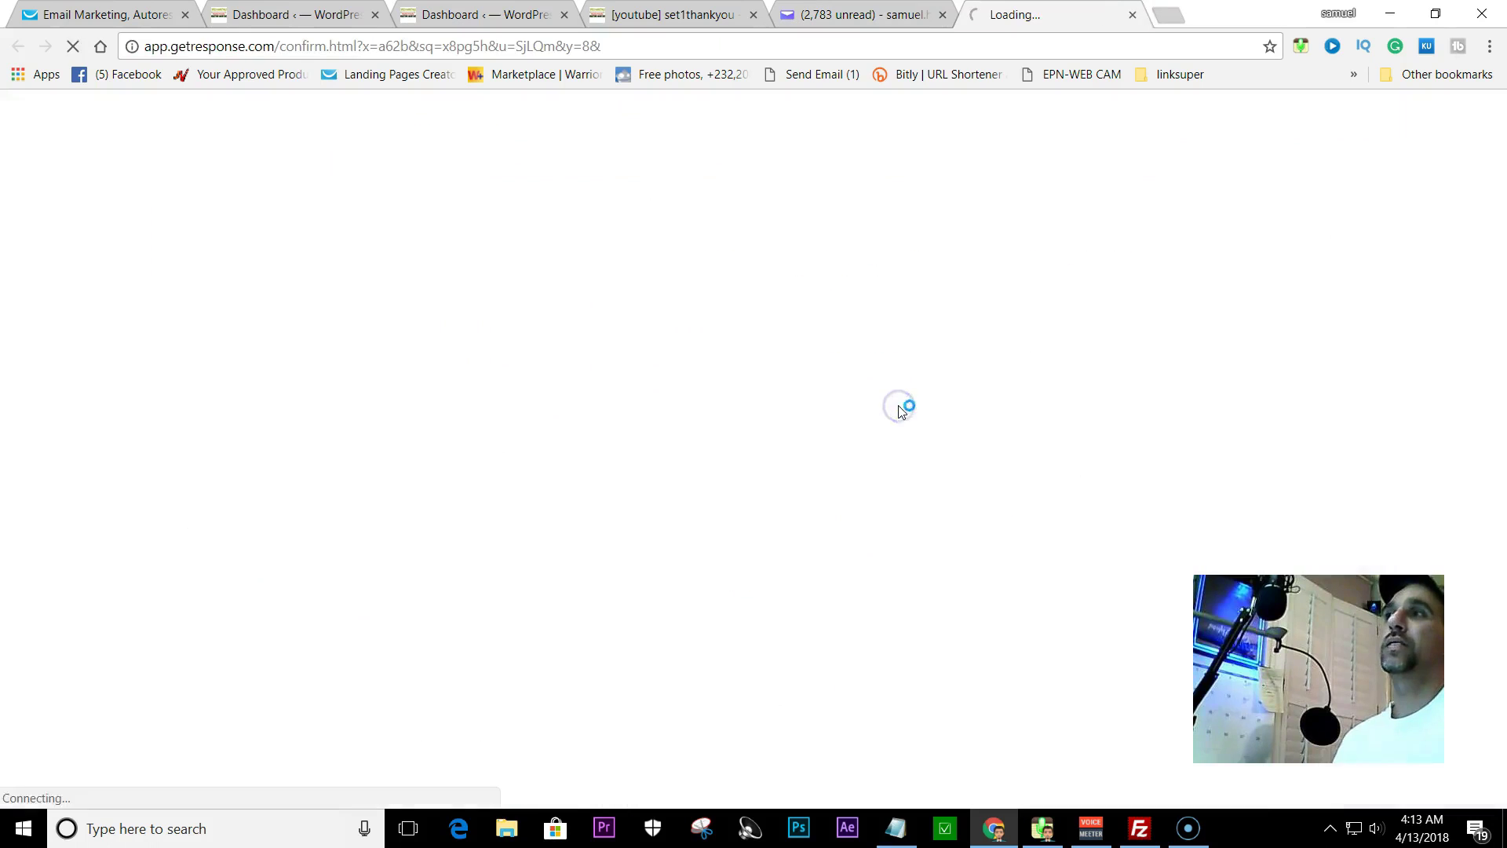